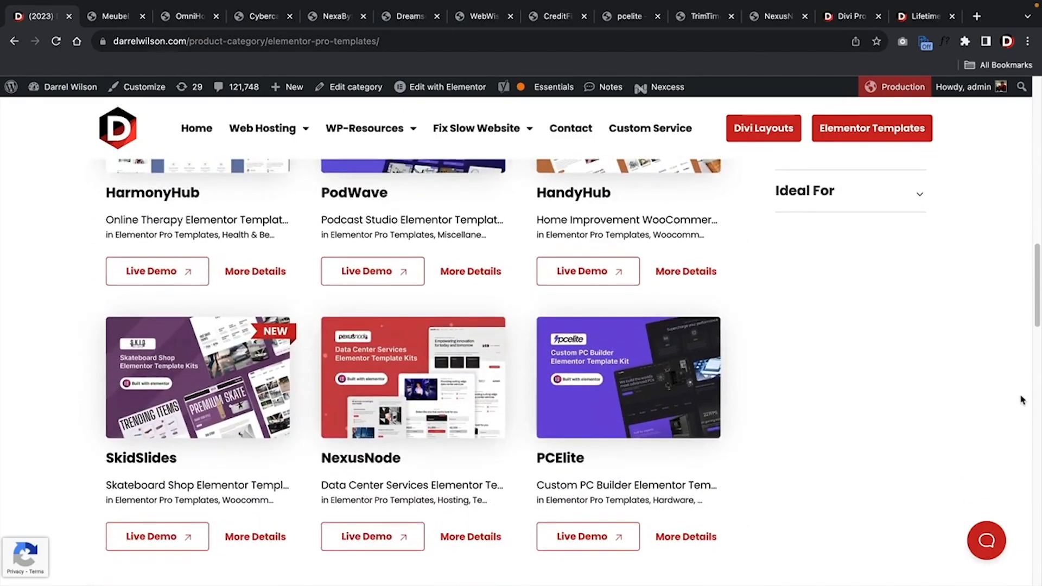
# Look through the open website template demos, from Meubel through TrimTime and NexusNode to the Divi page
pyautogui.click(111, 18)
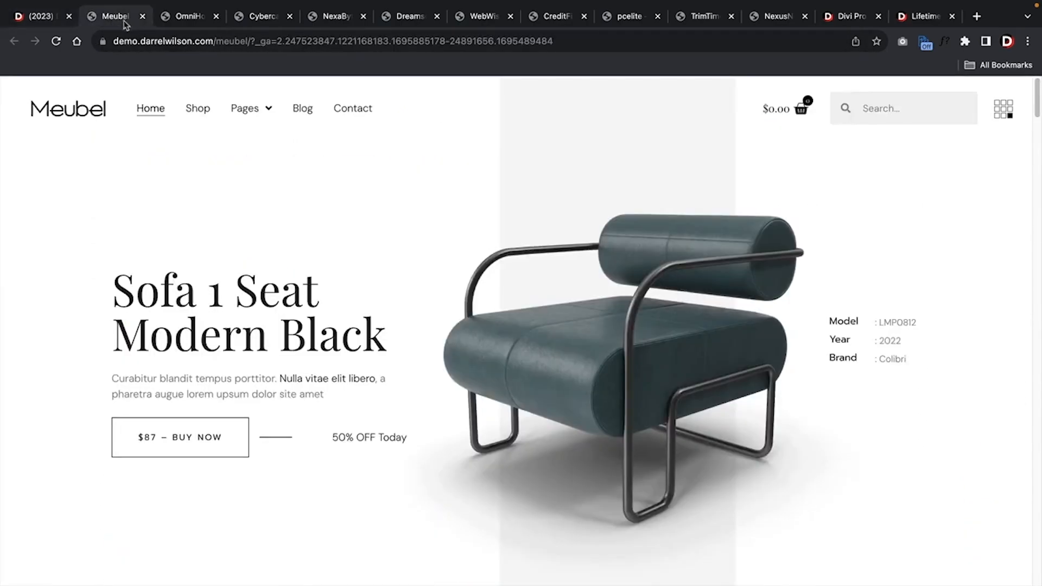
pyautogui.click(180, 19)
pyautogui.click(256, 20)
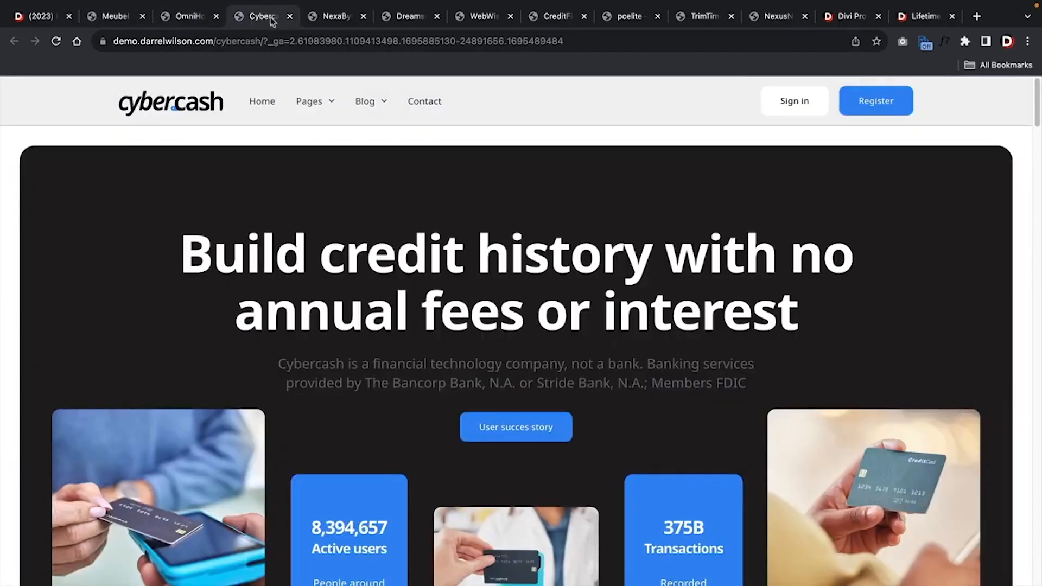
pyautogui.click(333, 19)
pyautogui.click(399, 20)
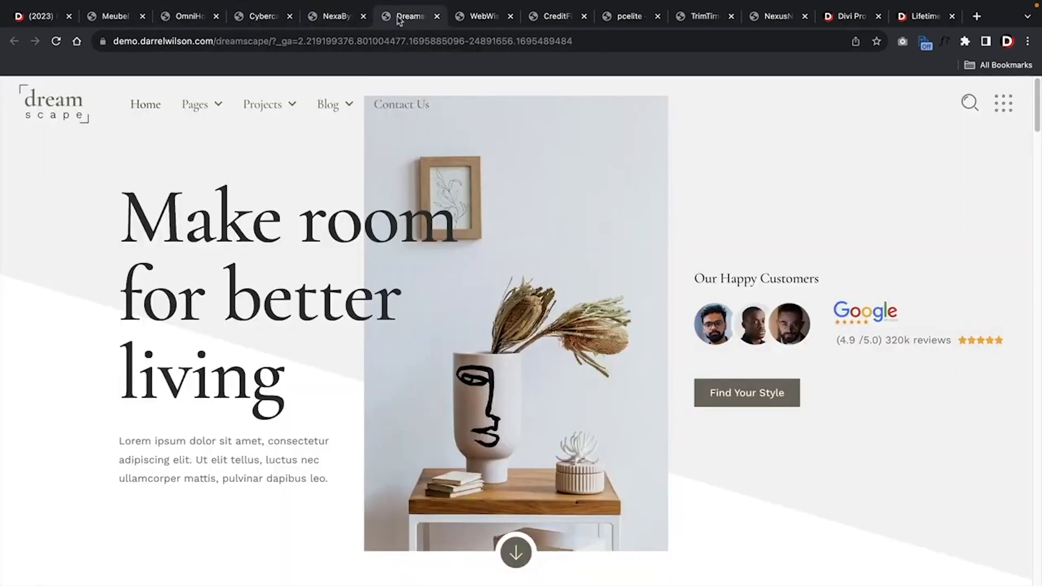
pyautogui.click(480, 19)
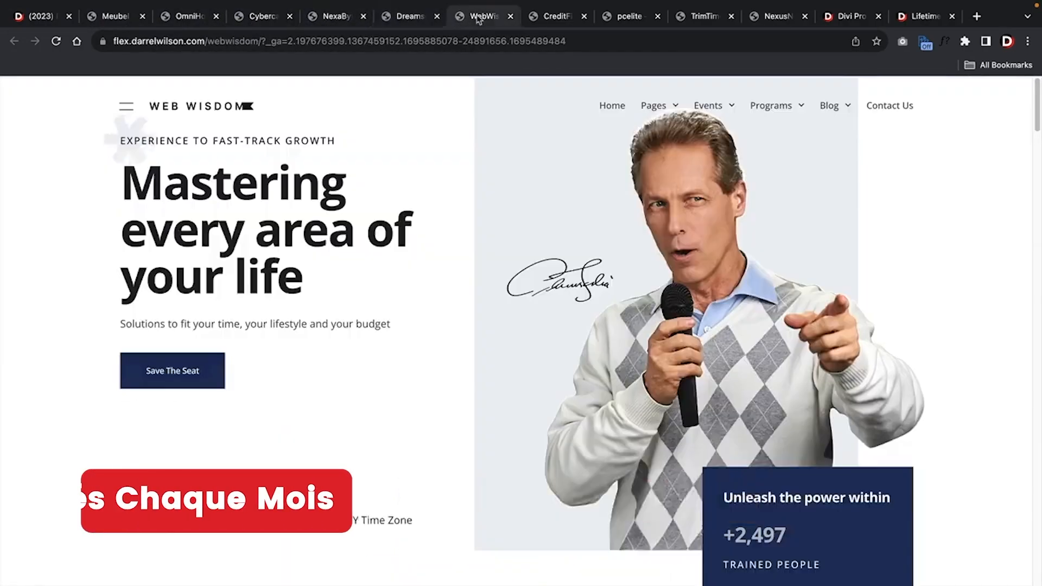
pyautogui.click(555, 20)
pyautogui.click(627, 21)
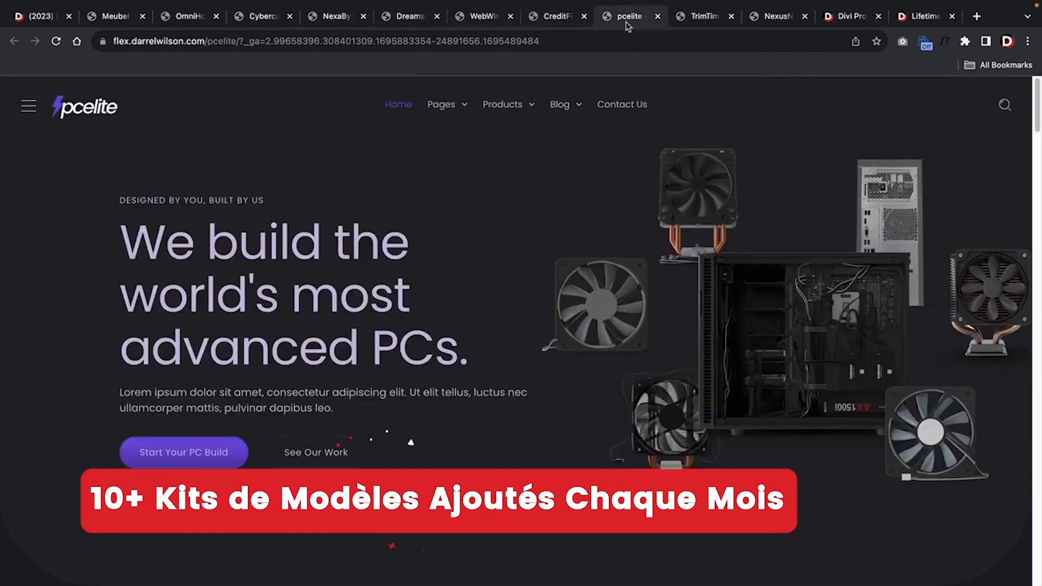
pyautogui.click(694, 20)
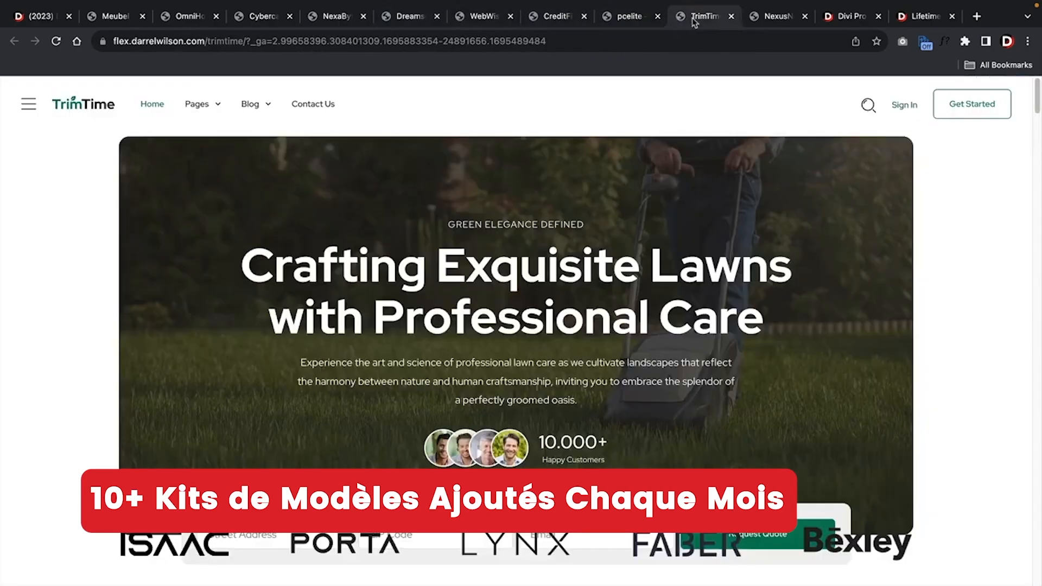
pyautogui.click(769, 20)
pyautogui.click(841, 20)
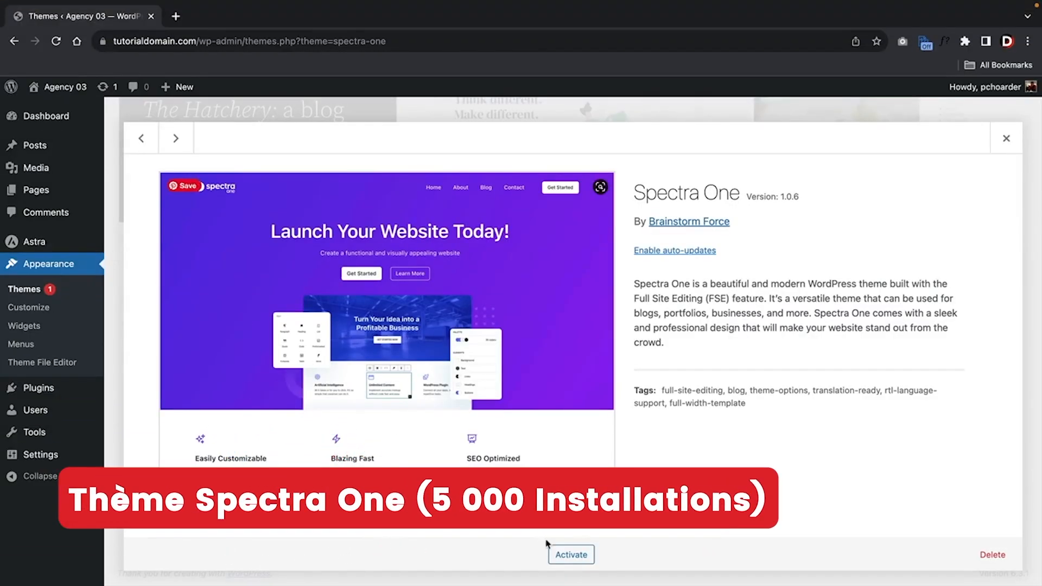
# Activate the Spectra One theme and its companion Spectra Builder plugin
pyautogui.click(561, 555)
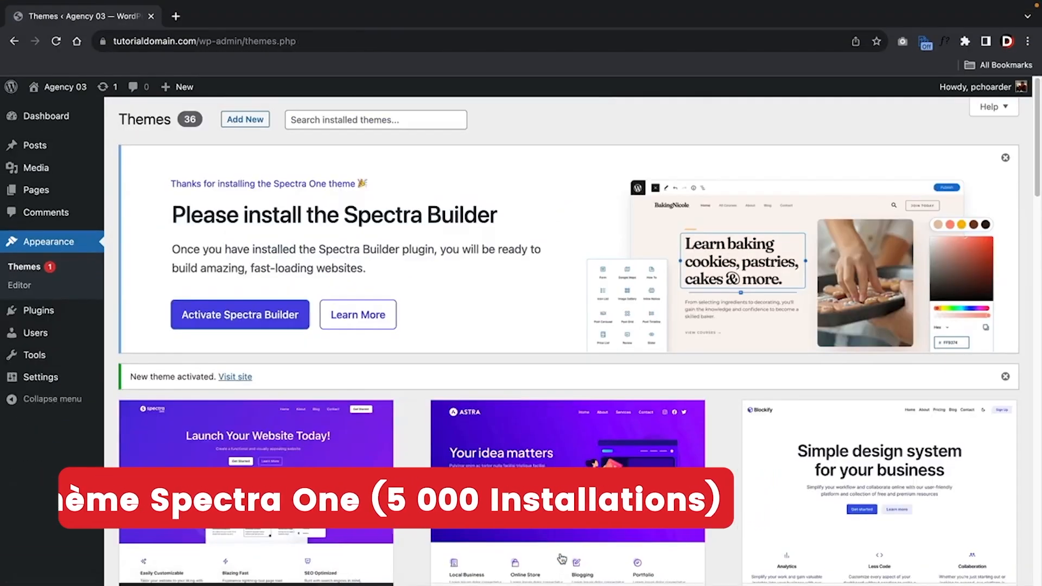
pyautogui.click(270, 319)
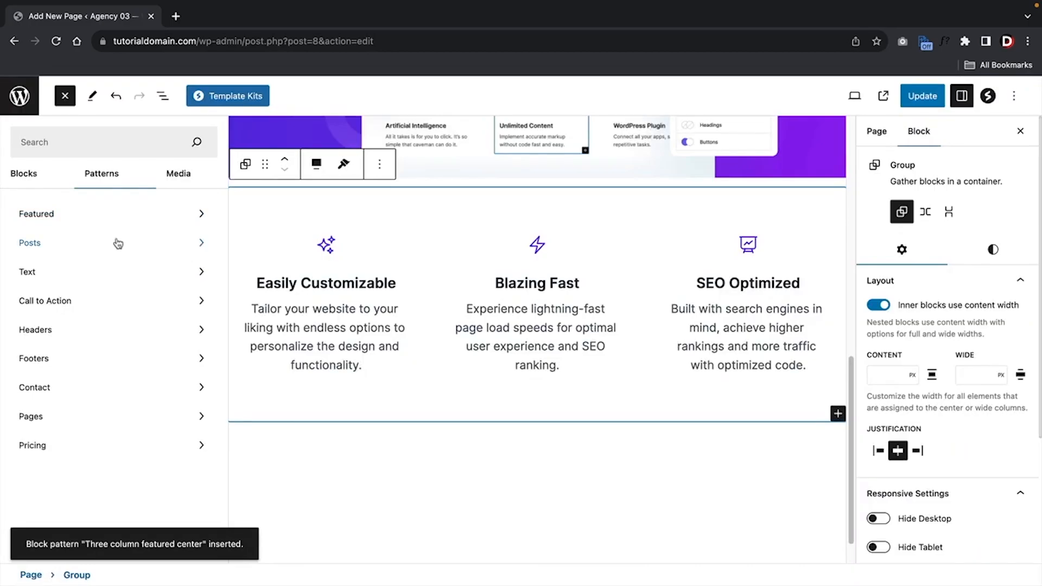
# Insert the Call to Action pattern "Wide Hero banner with background" below the three-column featured section and check its heading
pyautogui.click(121, 299)
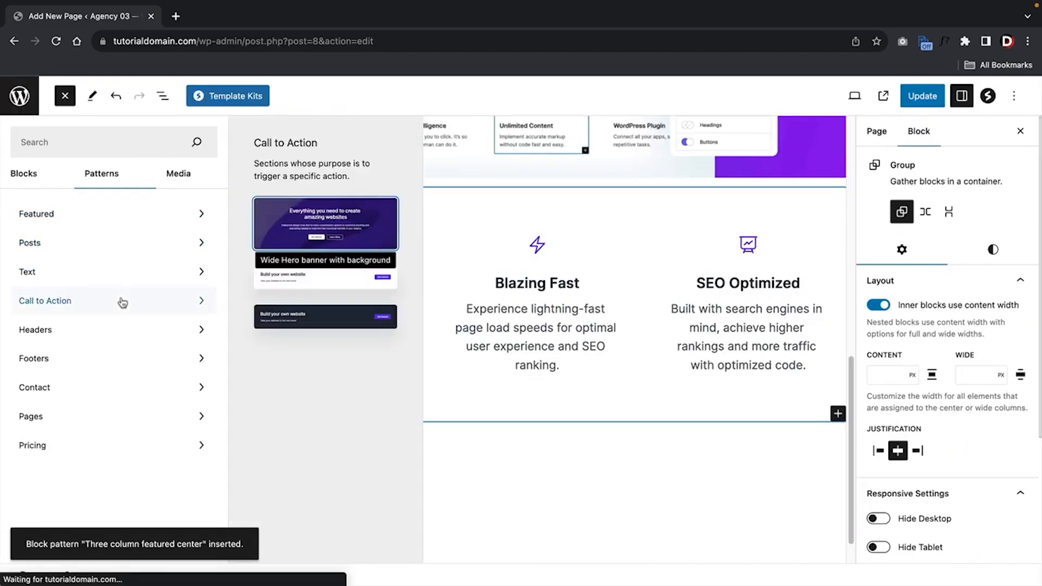
pyautogui.click(311, 234)
pyautogui.click(501, 491)
pyautogui.scroll(-1, 491, 484)
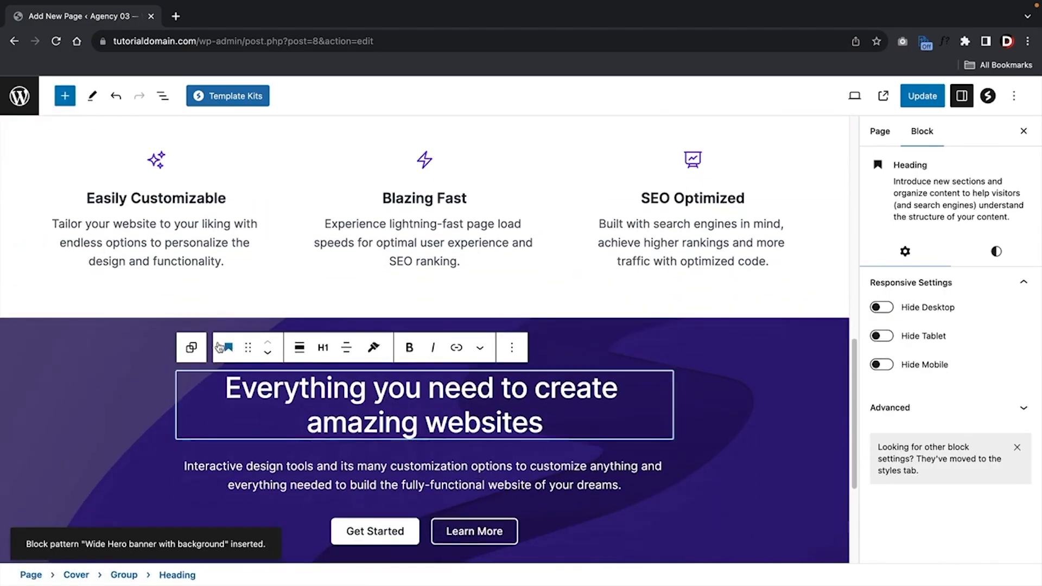
pyautogui.scroll(-3, 265, 359)
pyautogui.scroll(-3, 664, 375)
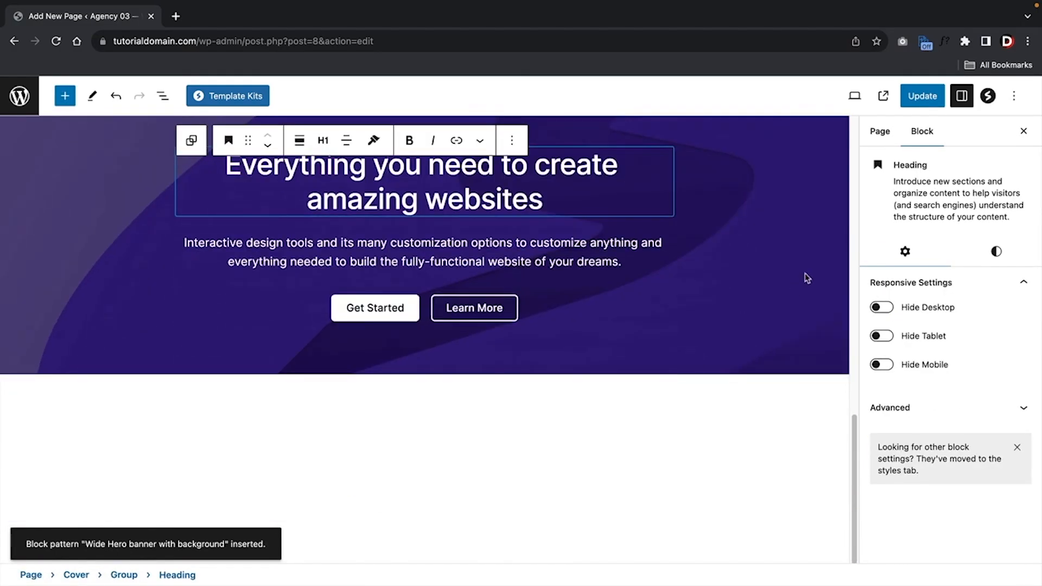
pyautogui.scroll(3, 807, 277)
pyautogui.hotkey('ctrl', 's')
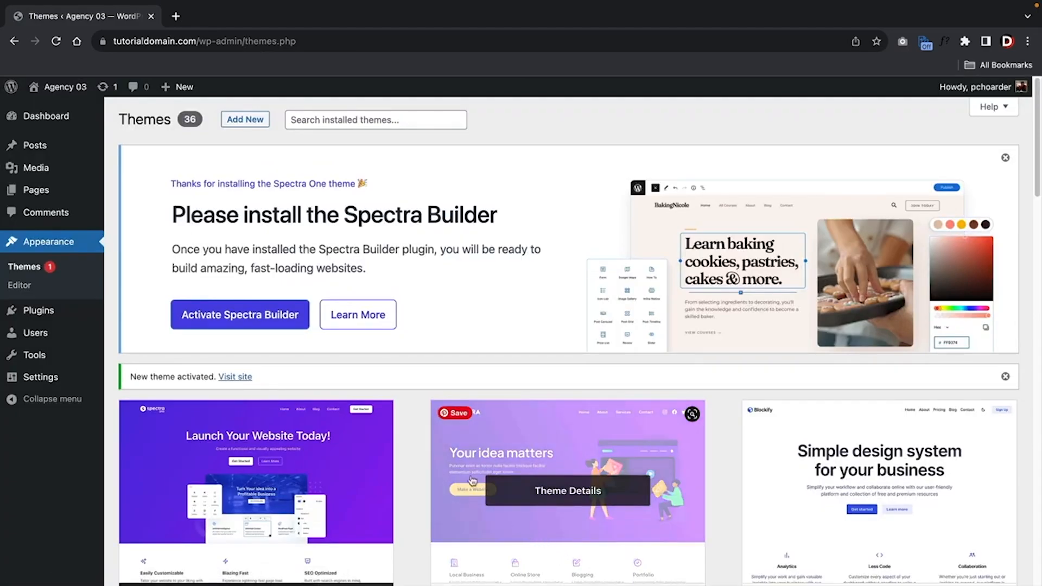
# Activate the Spectra Builder plugin from the Themes page and look through the Spectra blocks available for Main Page
pyautogui.click(269, 319)
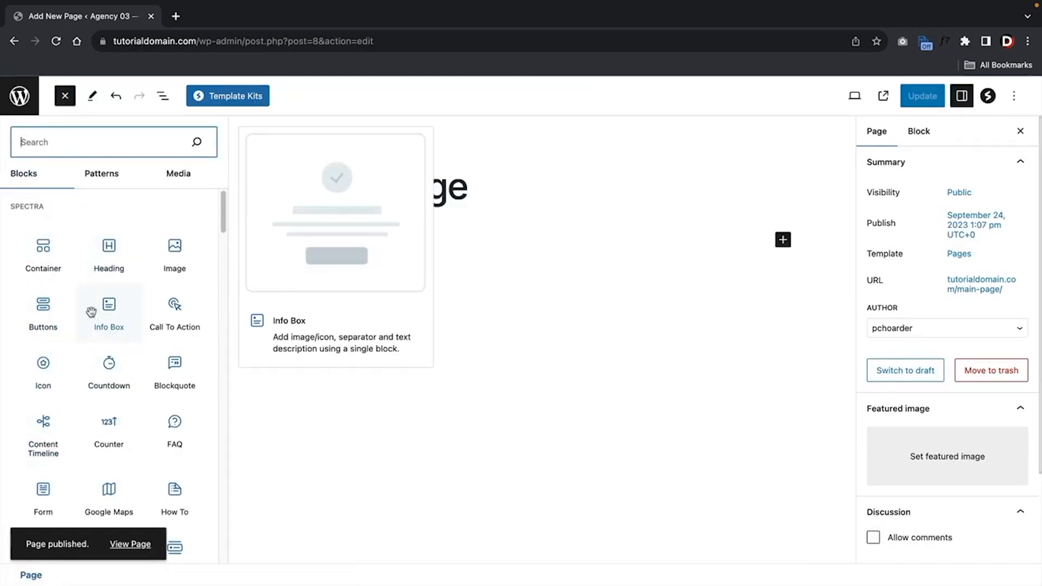
pyautogui.scroll(-3, 87, 304)
pyautogui.scroll(-6, 84, 302)
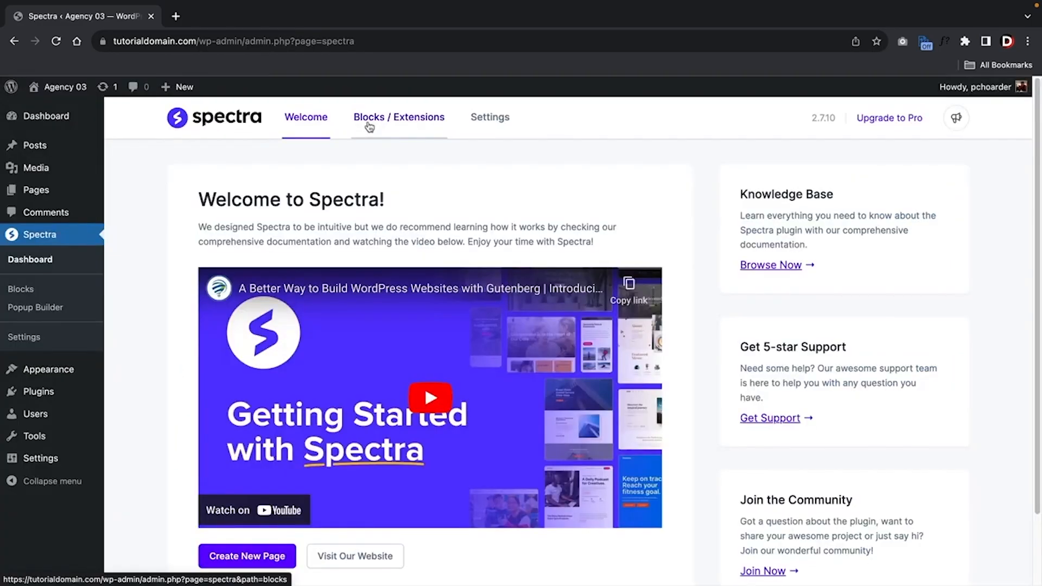
# Review Spectra's blocks and extensions list, followed by its Templates and Version Control settings
pyautogui.click(369, 125)
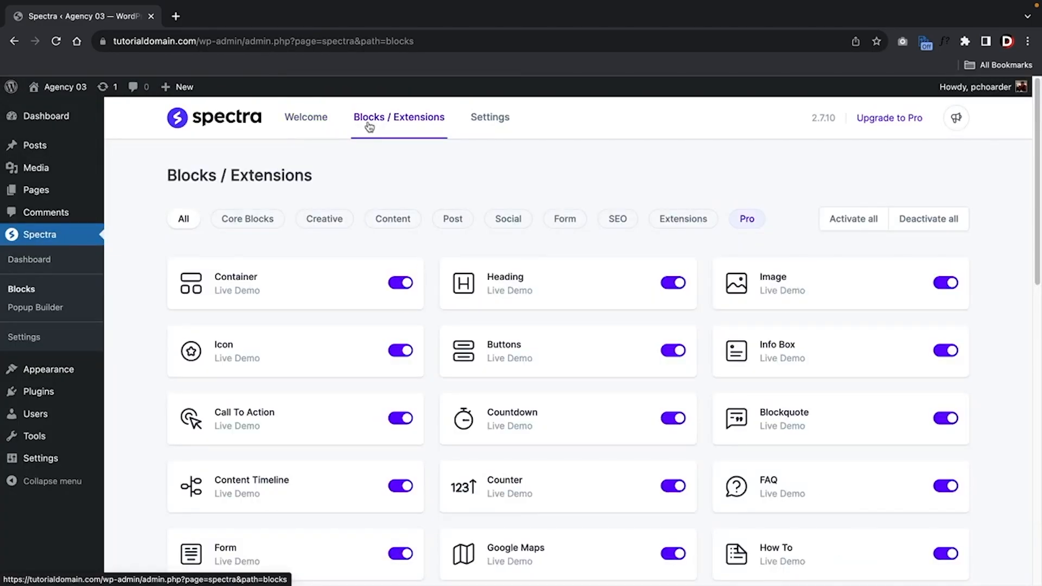
pyautogui.click(477, 122)
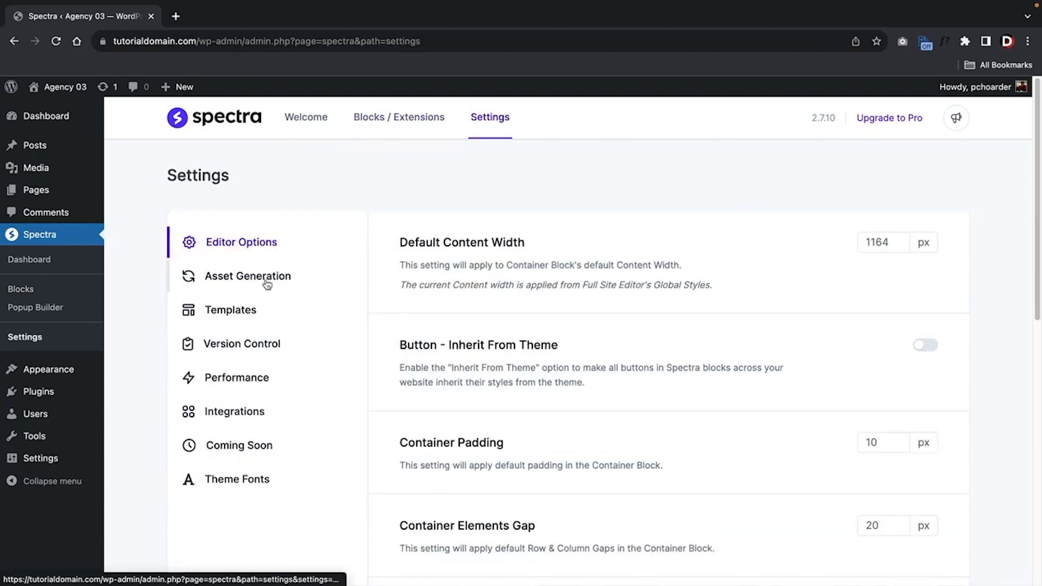
pyautogui.click(259, 320)
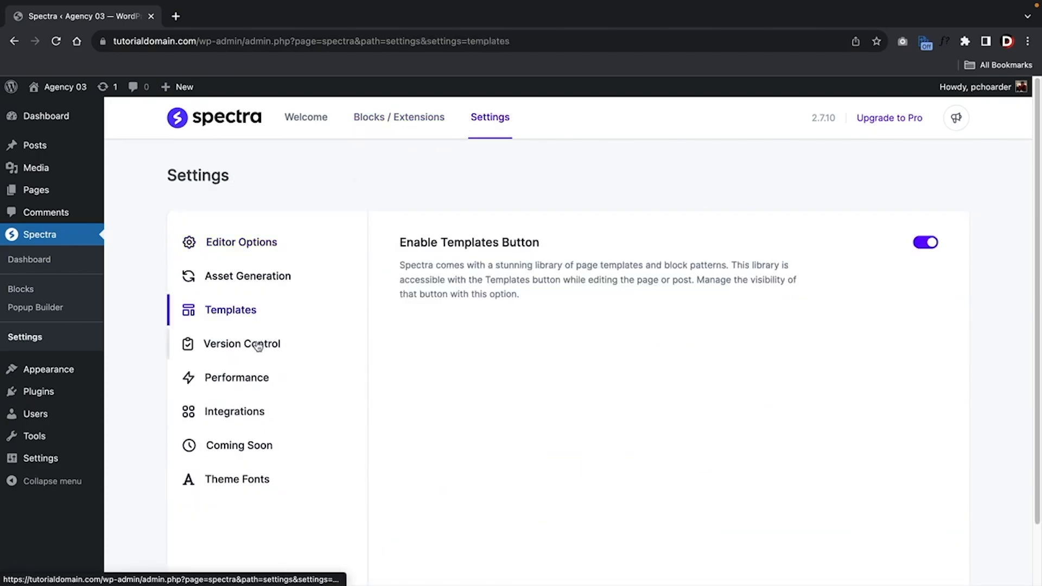
pyautogui.click(258, 345)
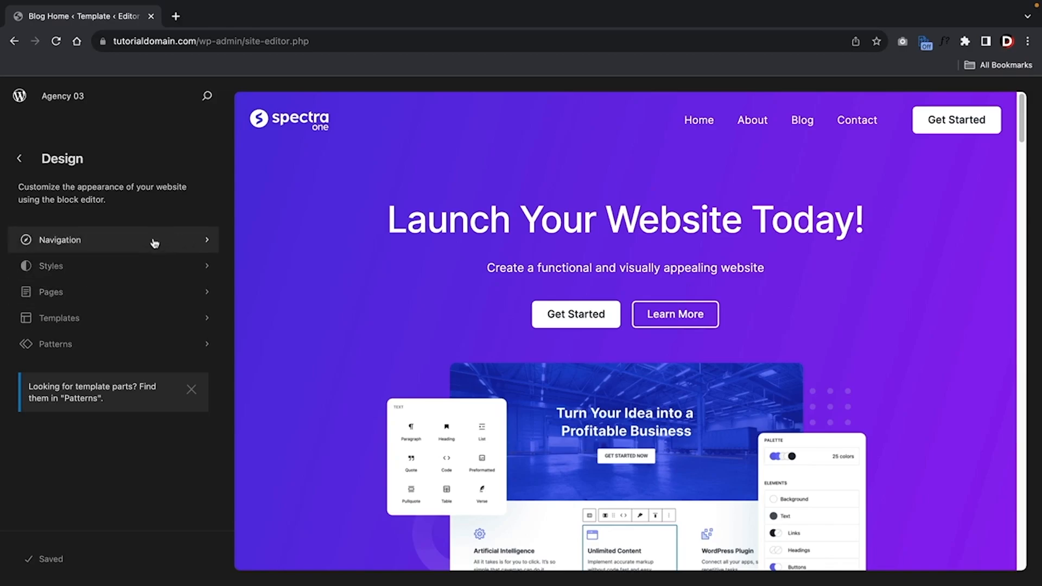
# Examine the site editor's Navigation section and the header and footer areas of the Pages template
pyautogui.click(94, 241)
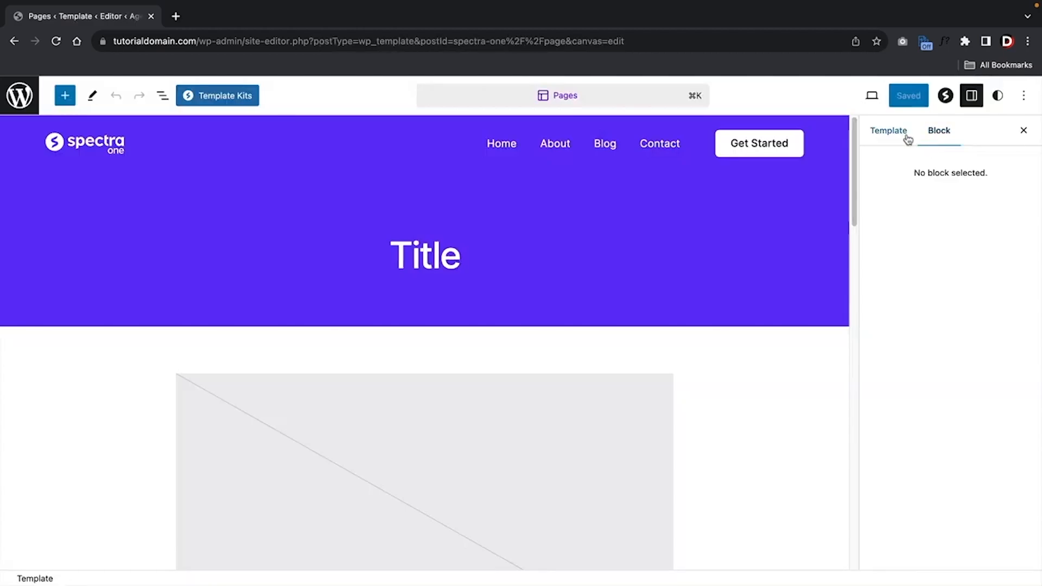
pyautogui.click(901, 133)
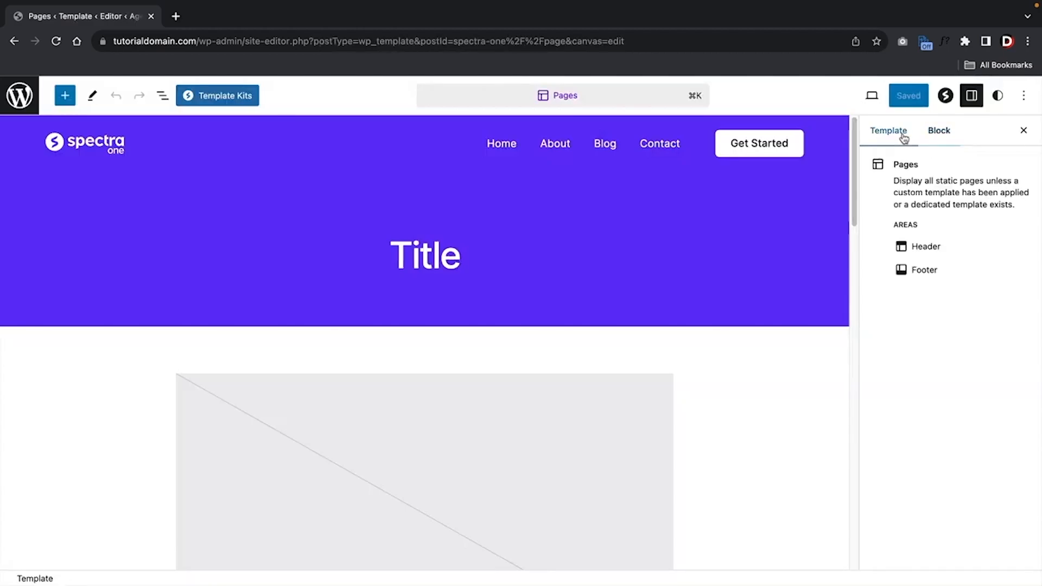
pyautogui.click(945, 96)
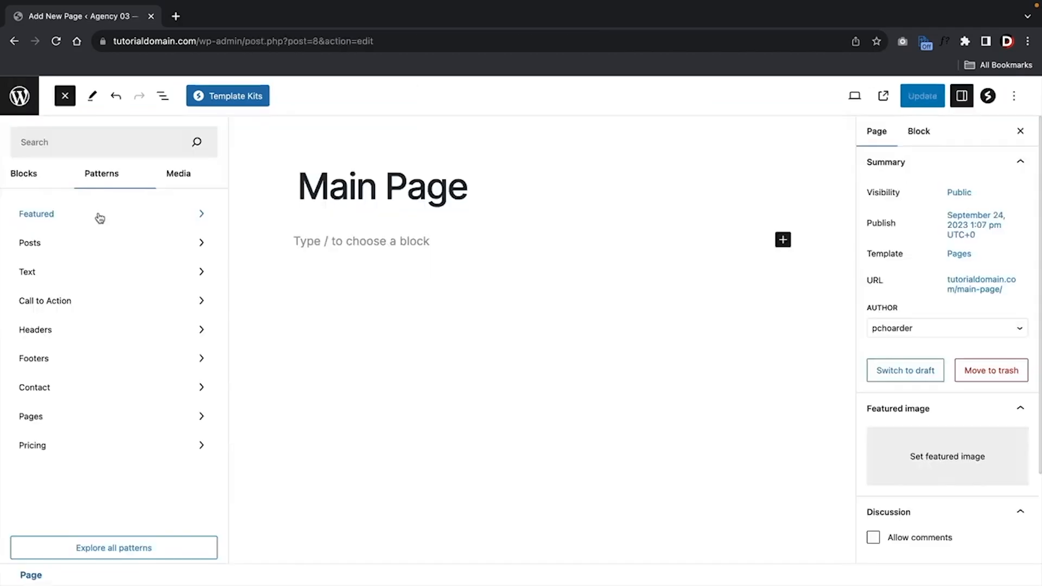
# Browse the Featured patterns and the Spectra blocks available for Main Page
pyautogui.click(98, 216)
pyautogui.scroll(-4, 352, 301)
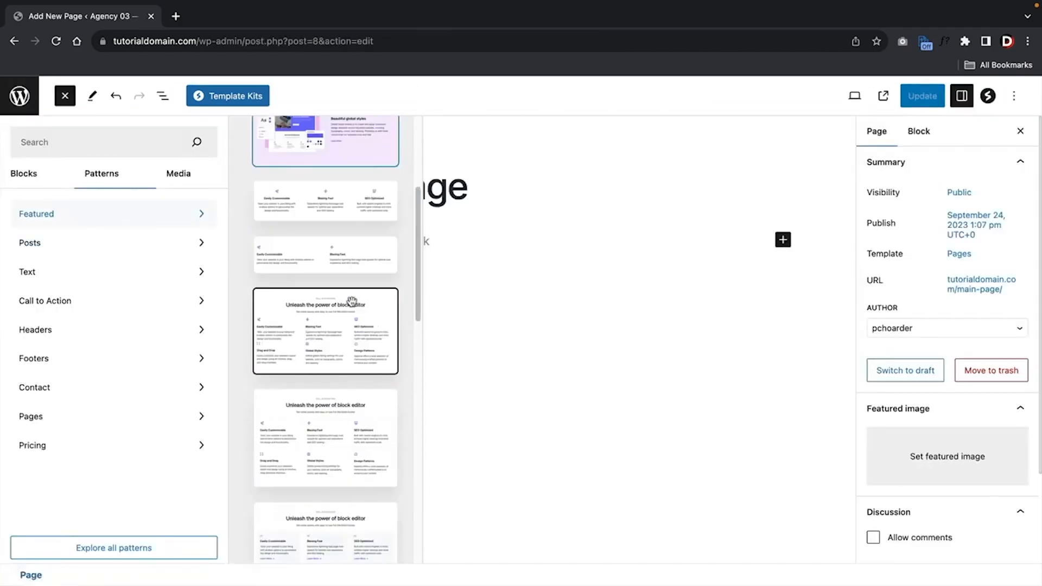
pyautogui.scroll(-10, 352, 301)
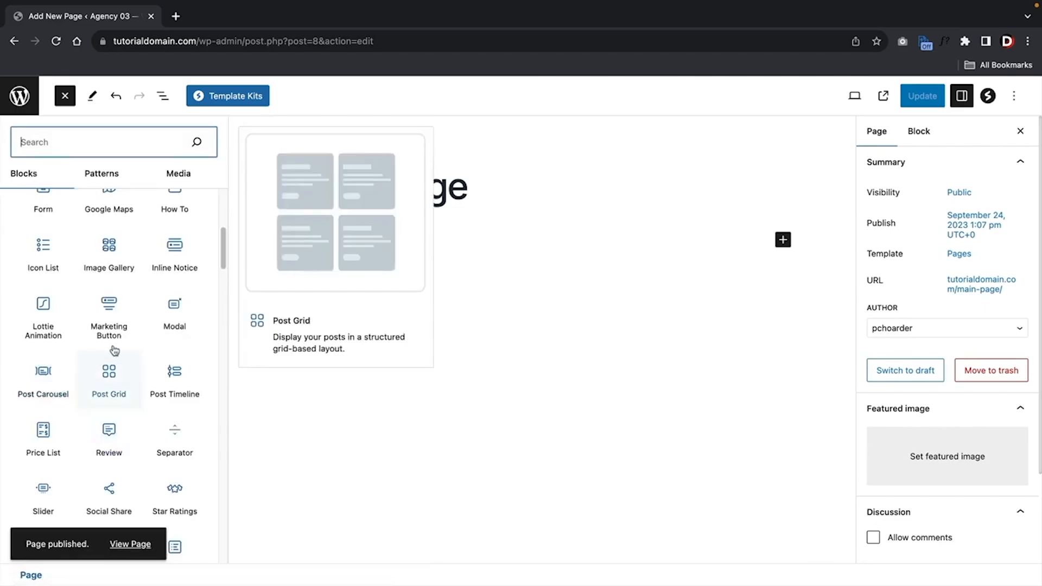
pyautogui.scroll(3, 95, 326)
pyautogui.scroll(7, 87, 310)
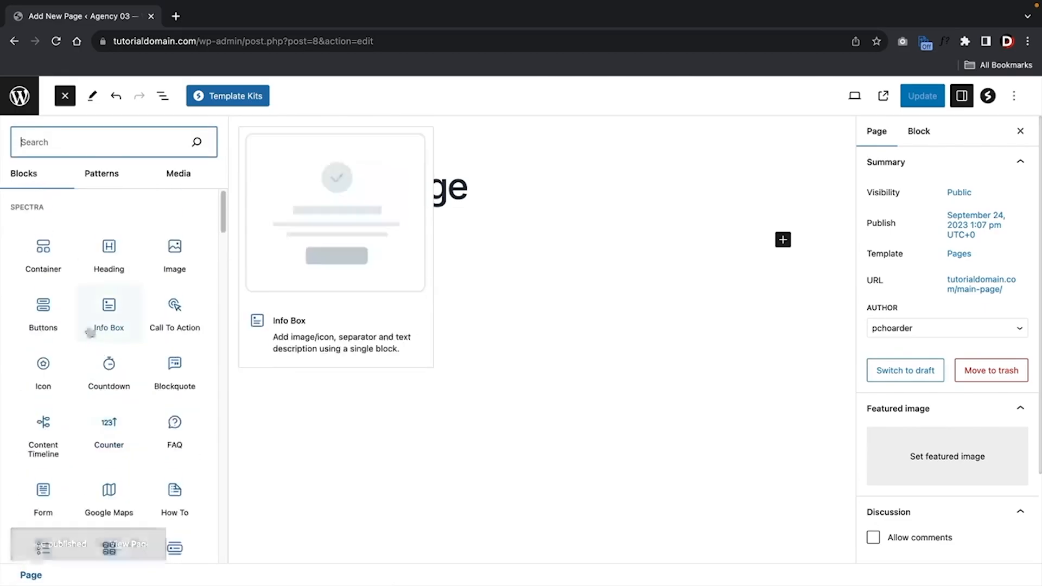
# Insert the dark "Hero banner inverse" pattern from the Featured patterns into Main Page
pyautogui.click(116, 172)
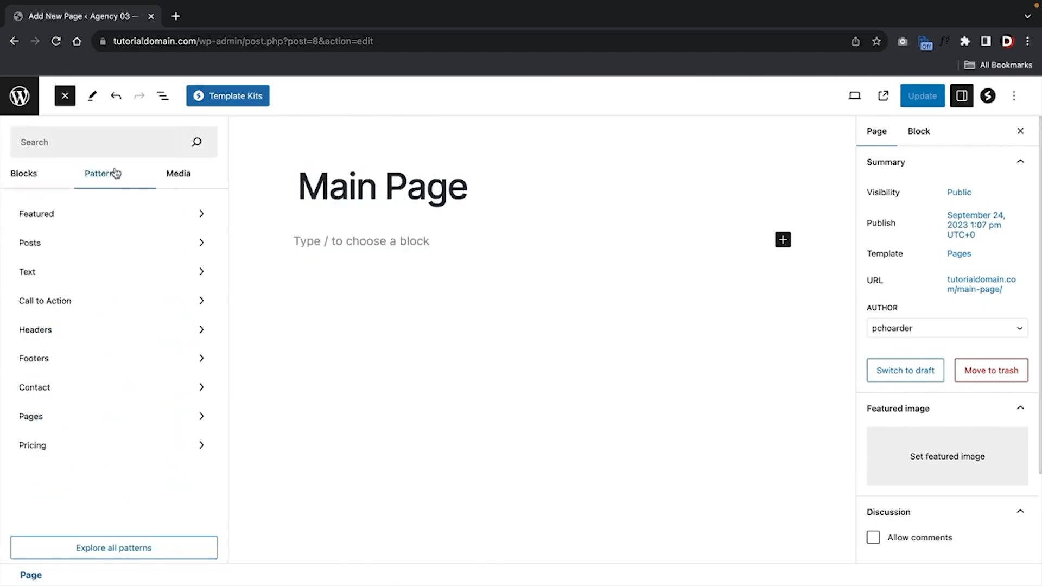
pyautogui.click(100, 218)
pyautogui.scroll(-3, 351, 301)
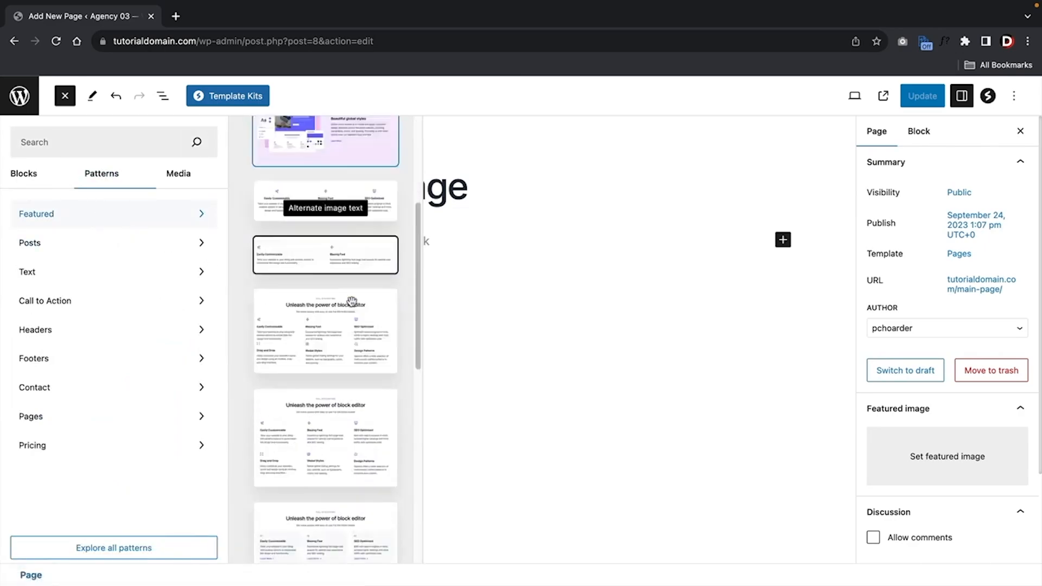
pyautogui.scroll(-10, 351, 302)
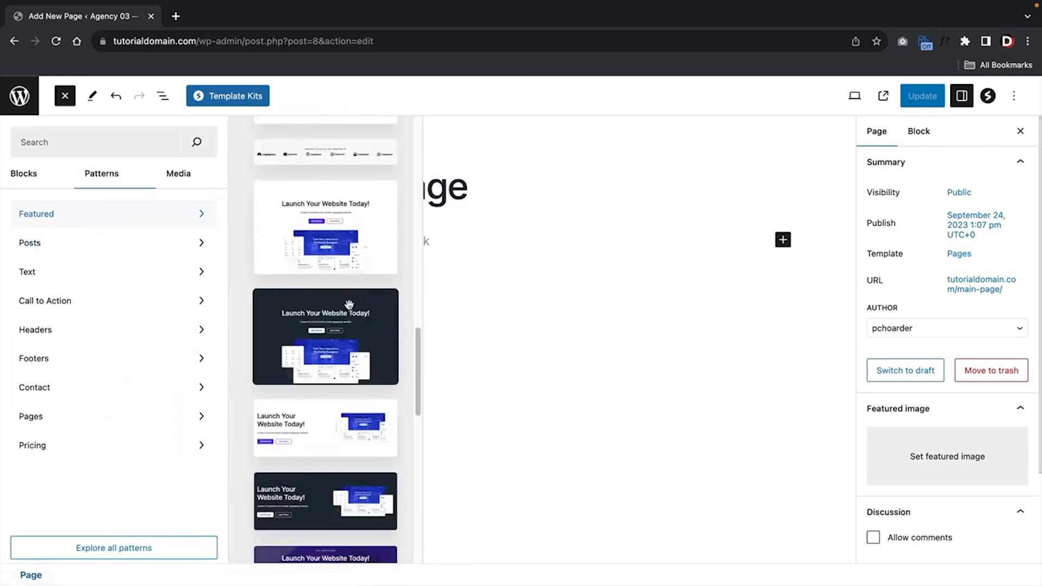
pyautogui.click(339, 332)
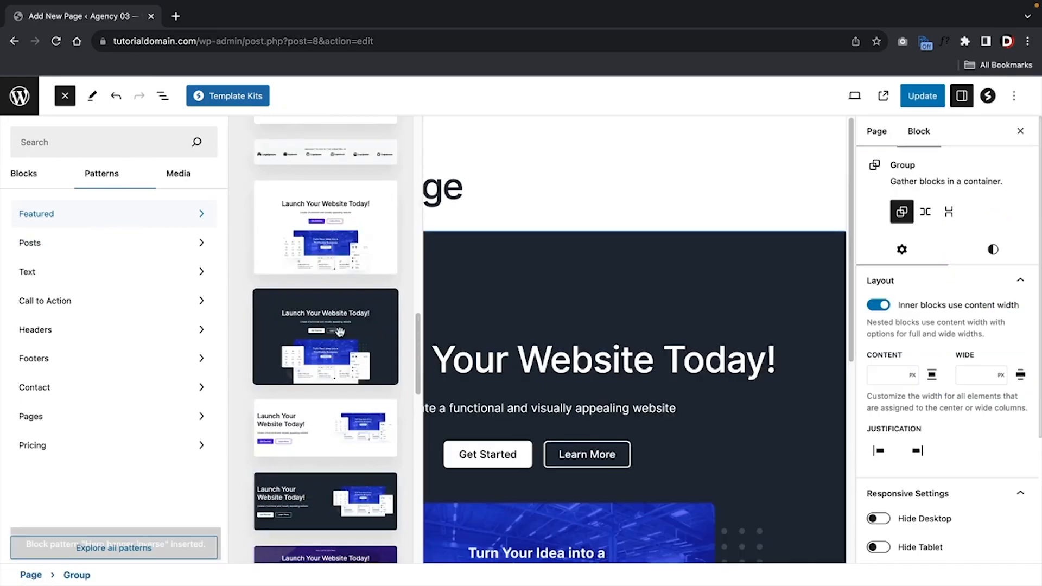
# Set the hero banner group's alignment to Full width
pyautogui.click(458, 272)
pyautogui.click(95, 216)
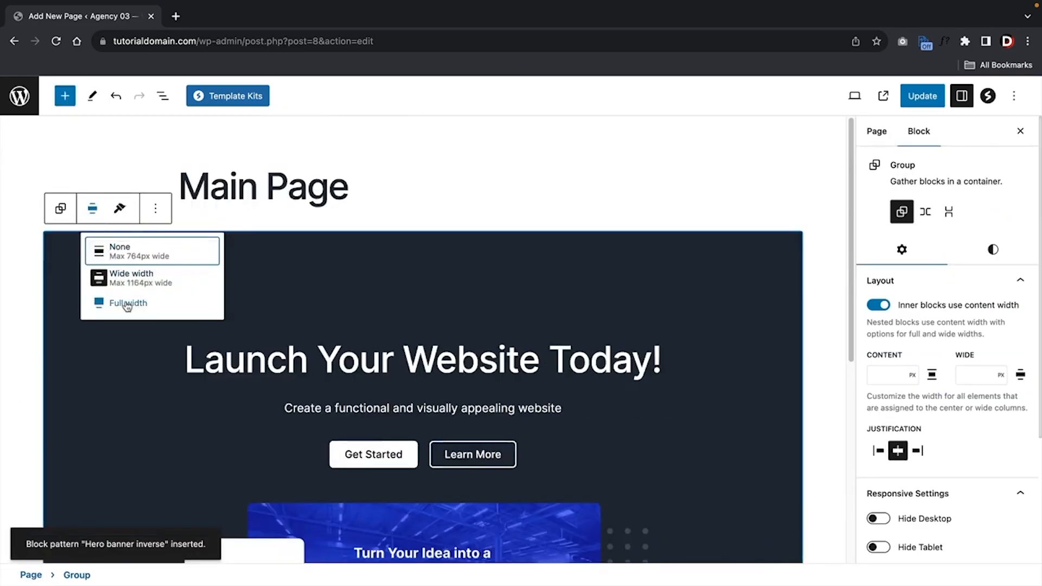
pyautogui.click(121, 300)
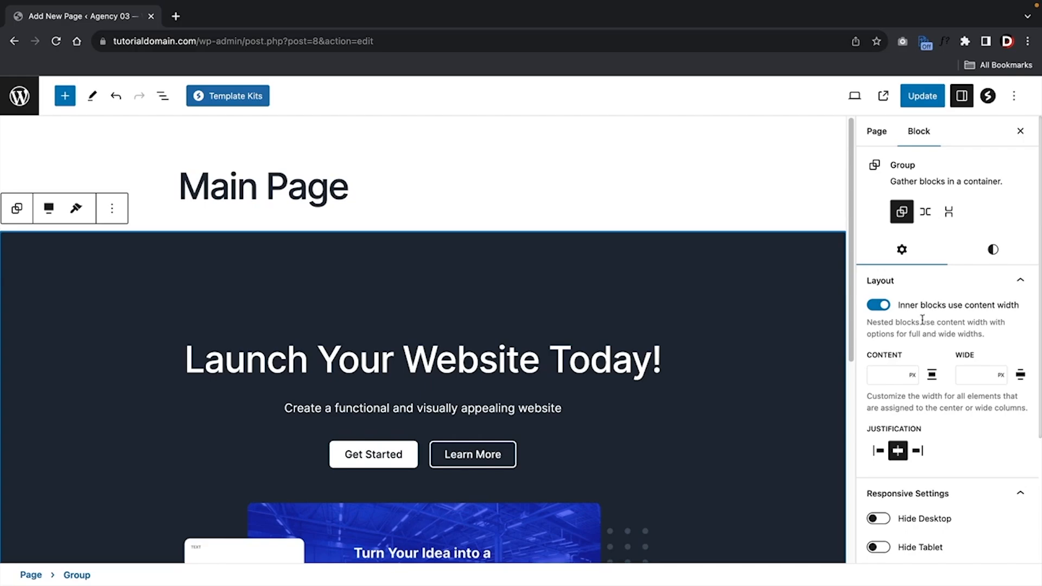
# Try right justification on the hero banner group and return it to center justification
pyautogui.scroll(-2, 922, 320)
pyautogui.click(917, 378)
pyautogui.click(900, 379)
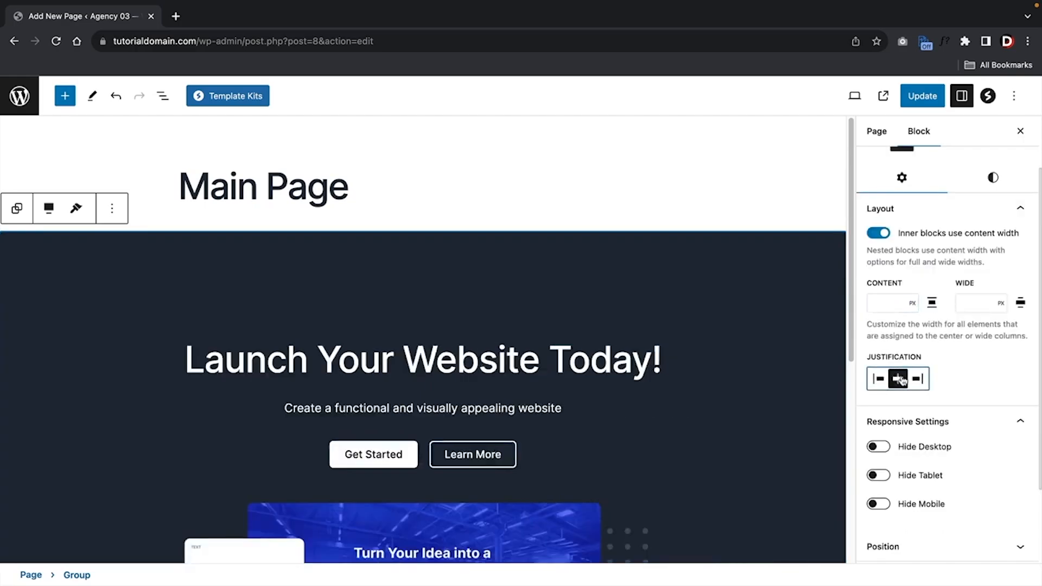
pyautogui.click(918, 379)
pyautogui.click(898, 378)
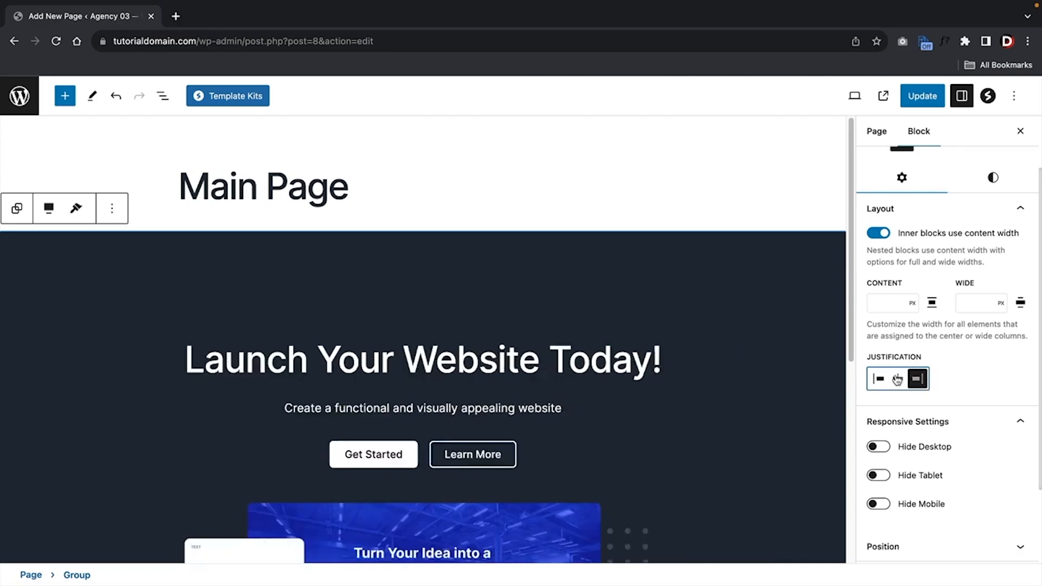
# Review the hero banner group's responsive, position, HTML element and display condition options
pyautogui.scroll(-3, 735, 375)
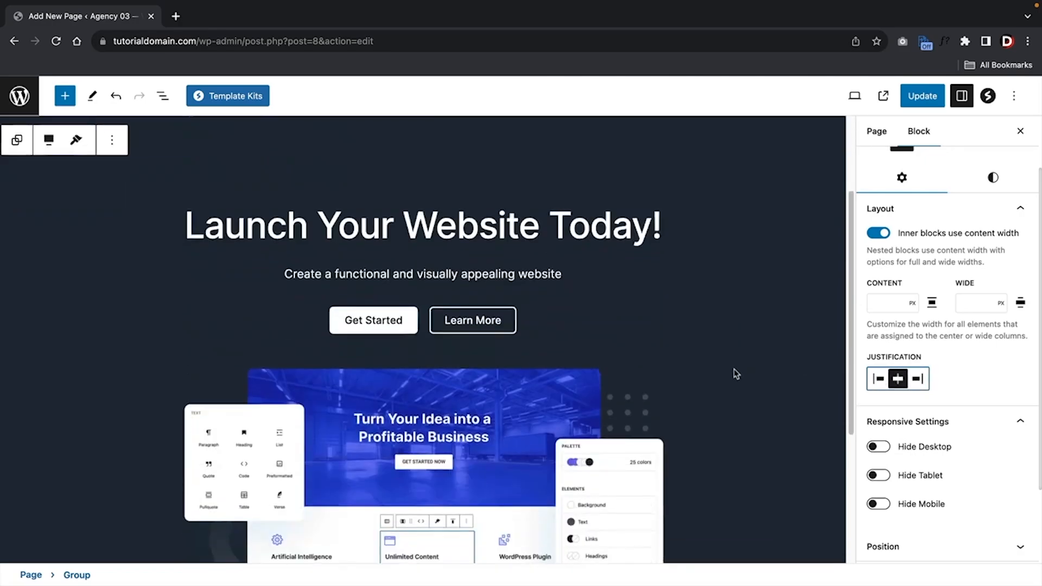
pyautogui.scroll(-2, 954, 379)
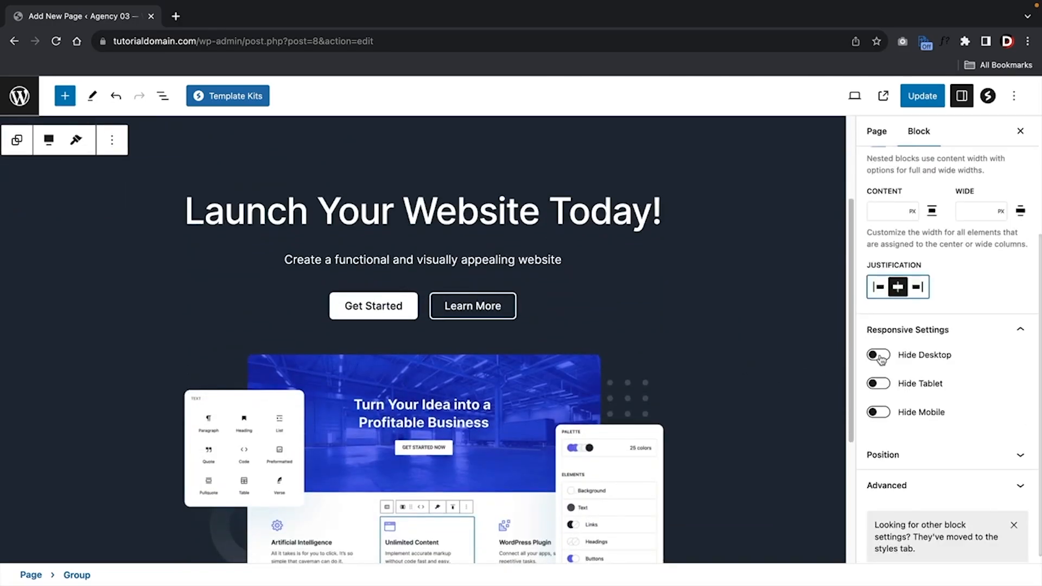
pyautogui.scroll(-1, 922, 402)
pyautogui.click(922, 400)
pyautogui.click(988, 432)
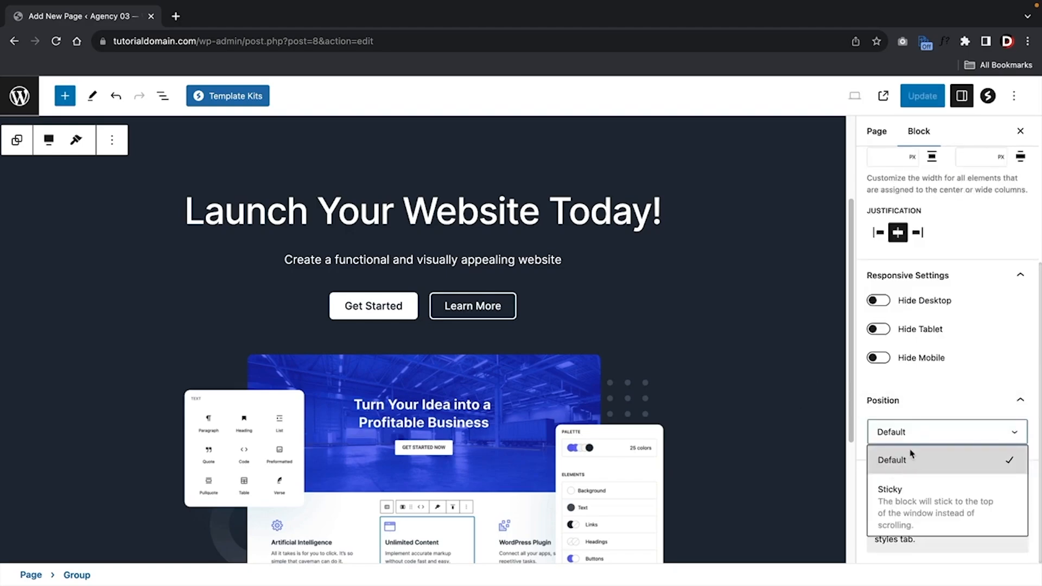
pyautogui.click(912, 508)
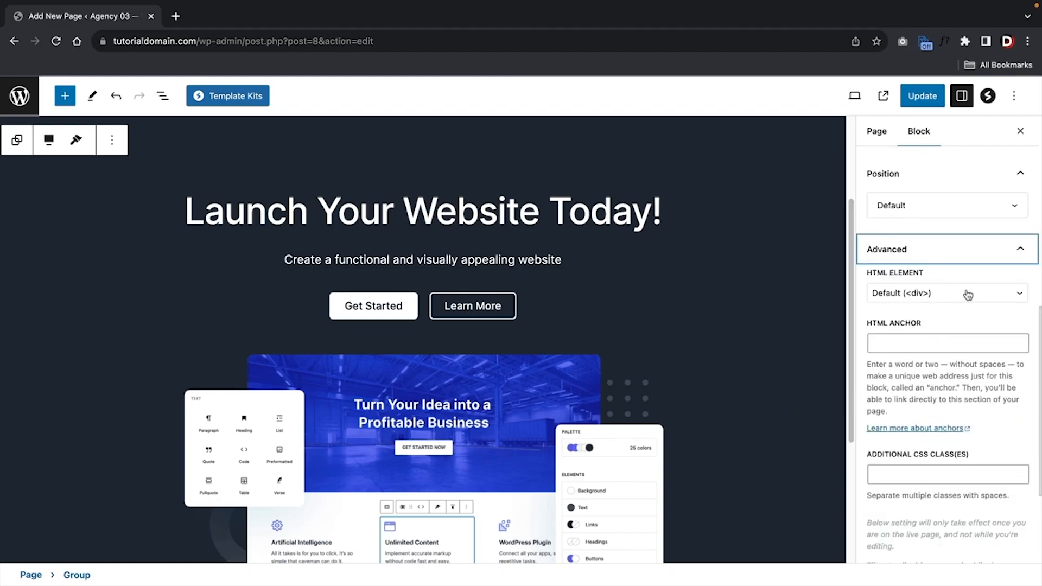
pyautogui.click(967, 296)
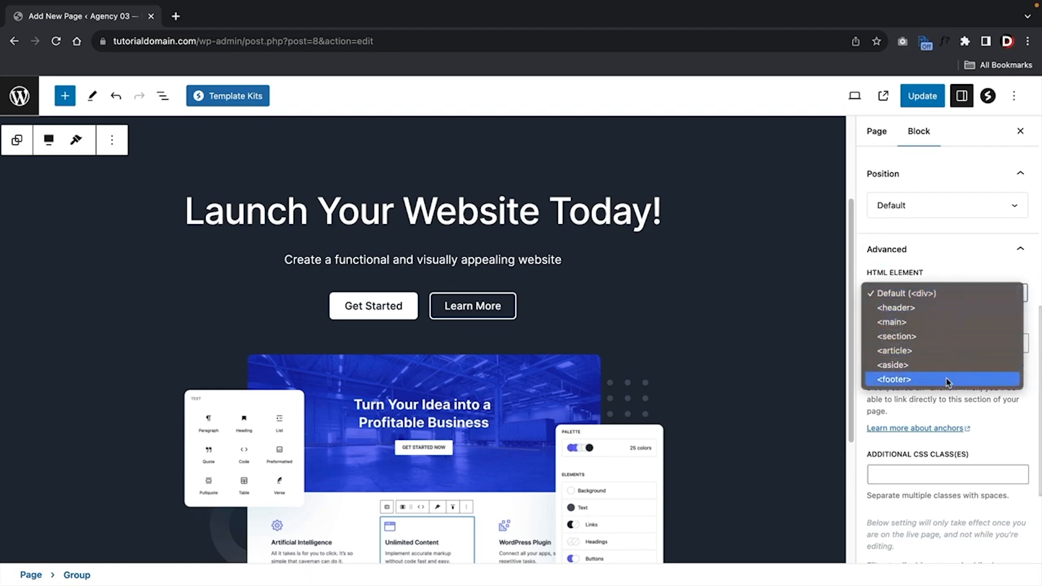
pyautogui.click(929, 295)
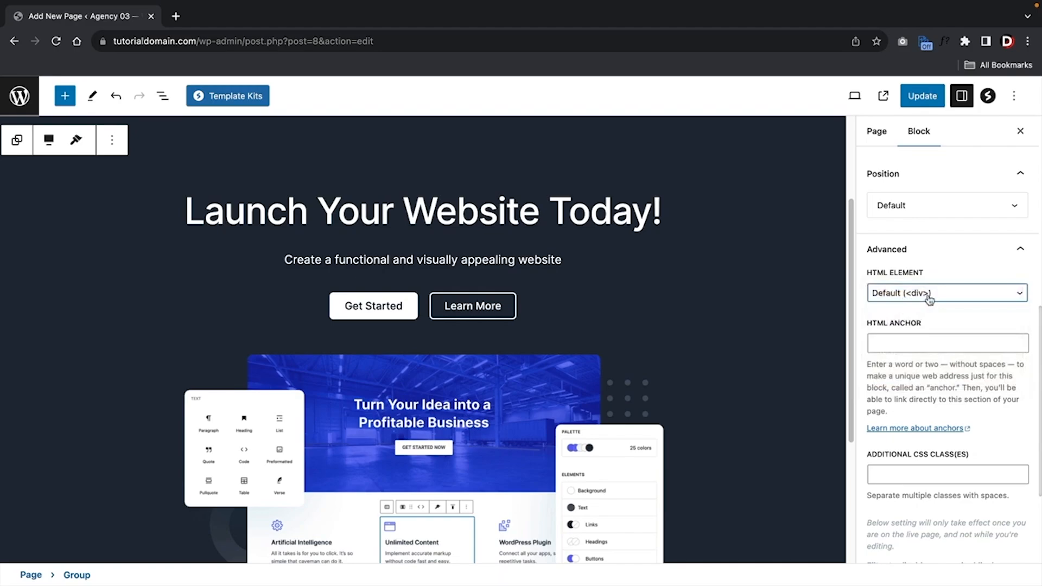
pyautogui.scroll(-3, 929, 298)
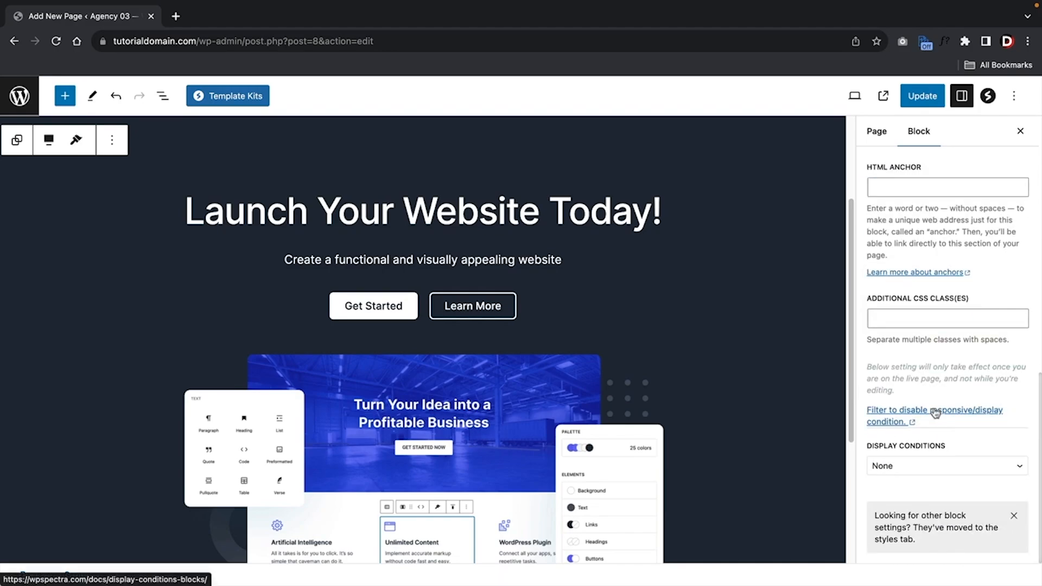
pyautogui.click(944, 464)
pyautogui.click(944, 465)
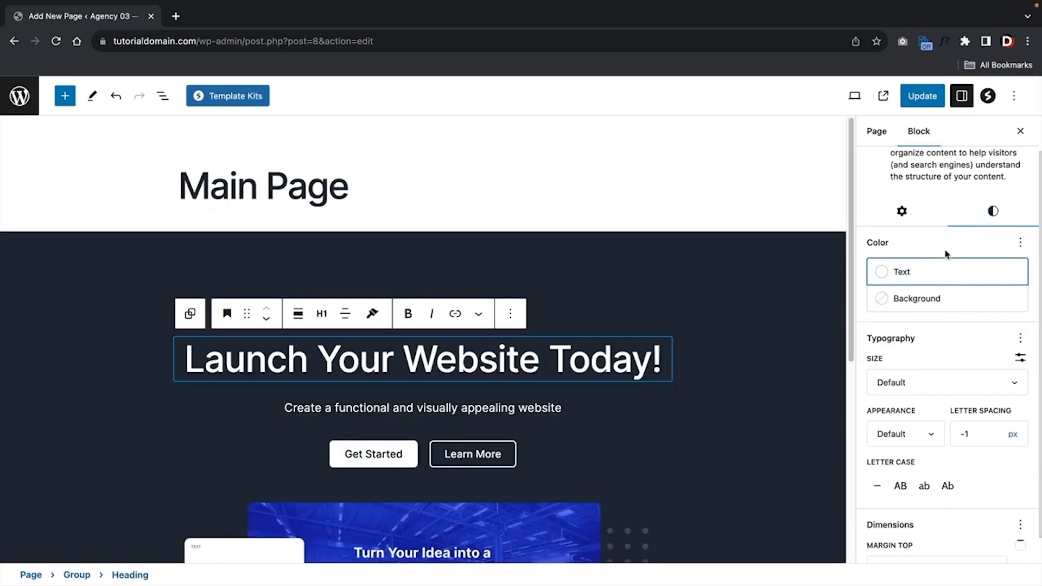
# Try the Primary purple background (#6431F6) on the "Launch Your Website Today!" heading and change it to the dark theme color
pyautogui.click(894, 278)
pyautogui.click(895, 298)
pyautogui.click(895, 298)
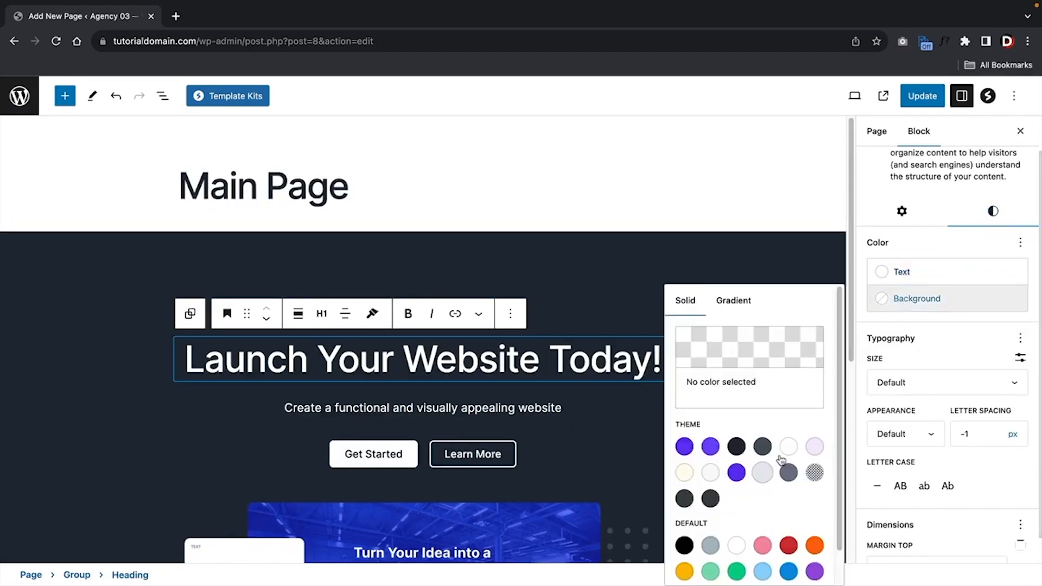
pyautogui.click(814, 446)
pyautogui.click(710, 446)
pyautogui.click(684, 446)
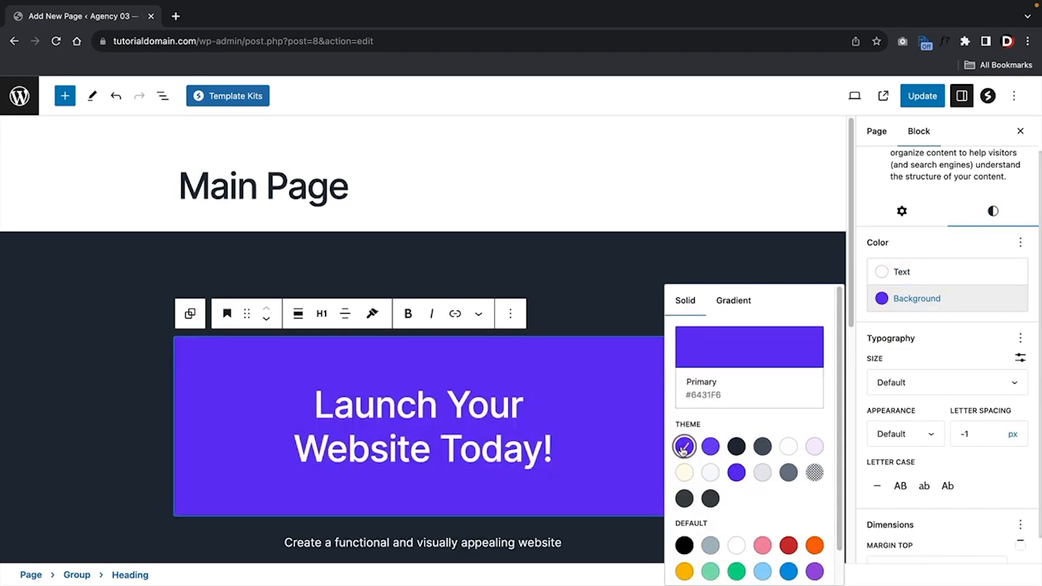
pyautogui.click(736, 472)
# Try the Small font size on the "Launch Your Website Today!" heading and return it to Default
pyautogui.click(942, 353)
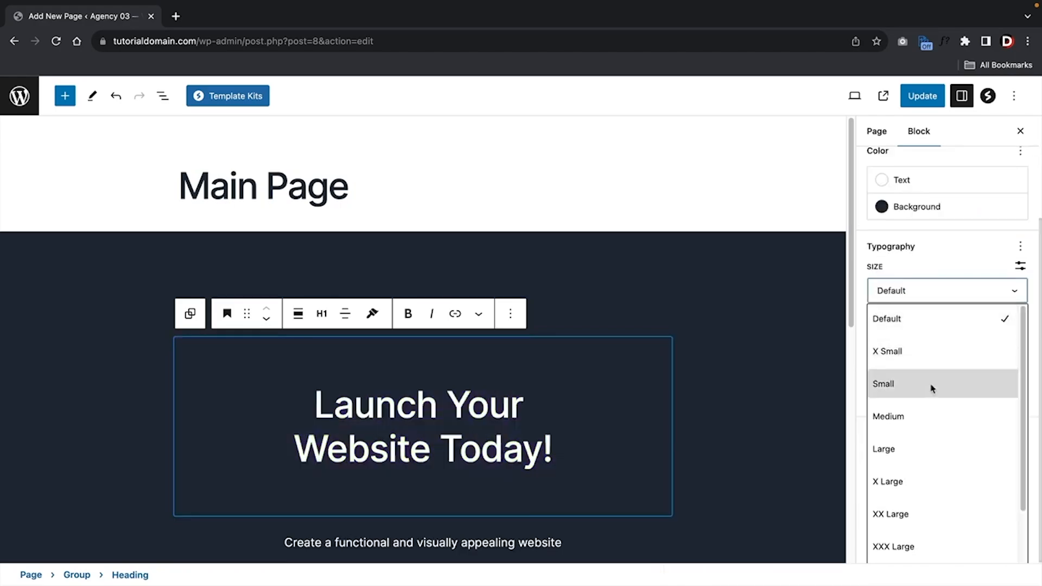
pyautogui.click(933, 389)
pyautogui.click(949, 355)
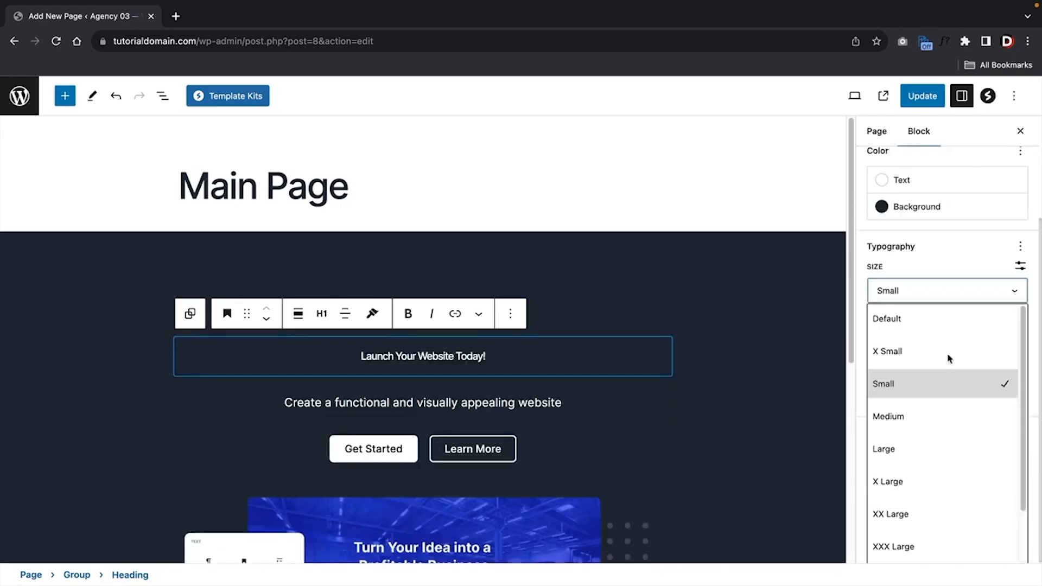
pyautogui.click(949, 323)
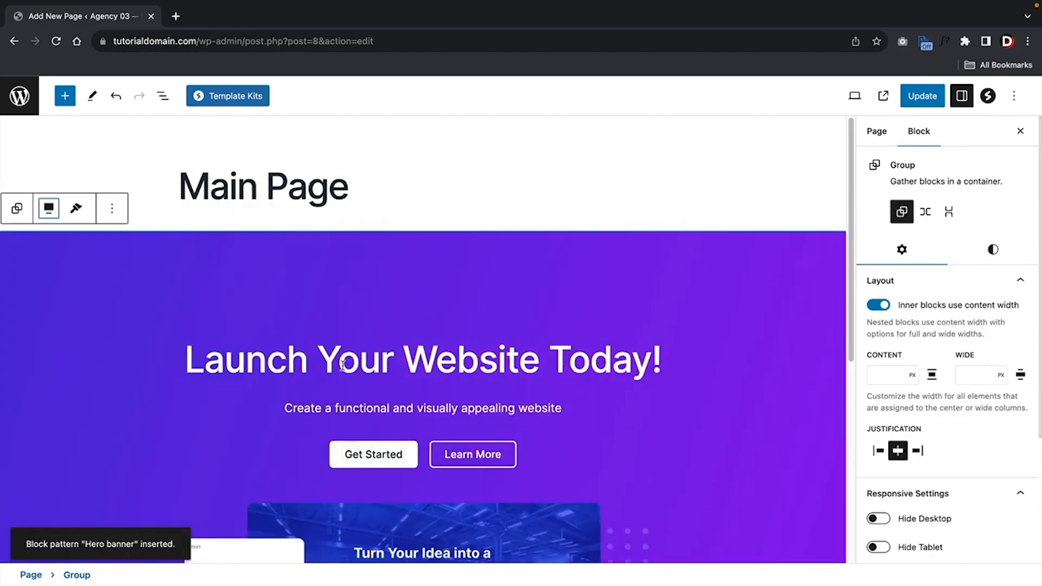
# Insert the "Three column featured center" pattern from the Featured patterns below the purple hero banner
pyautogui.scroll(-5, 368, 379)
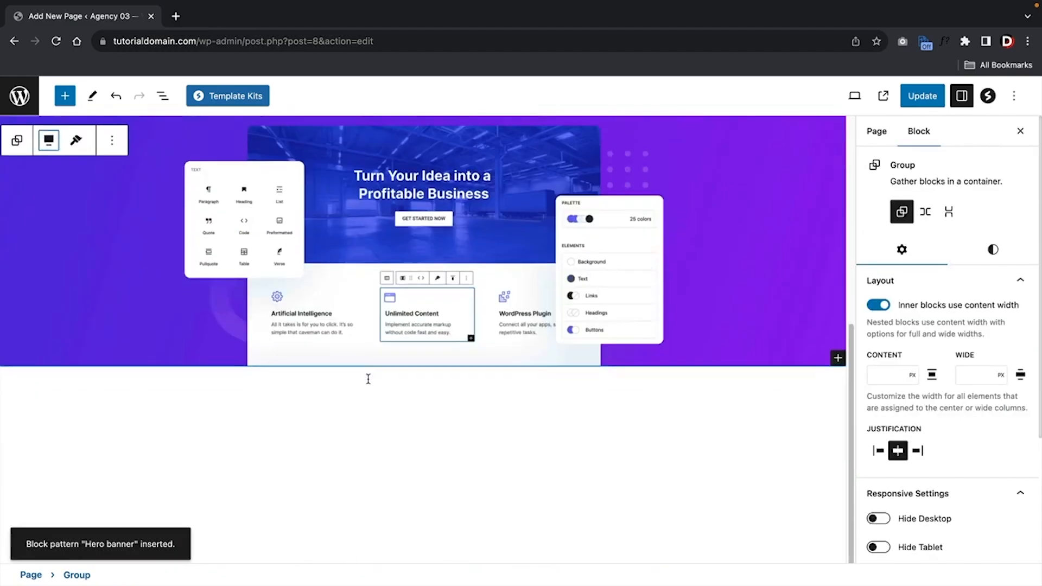
pyautogui.click(65, 96)
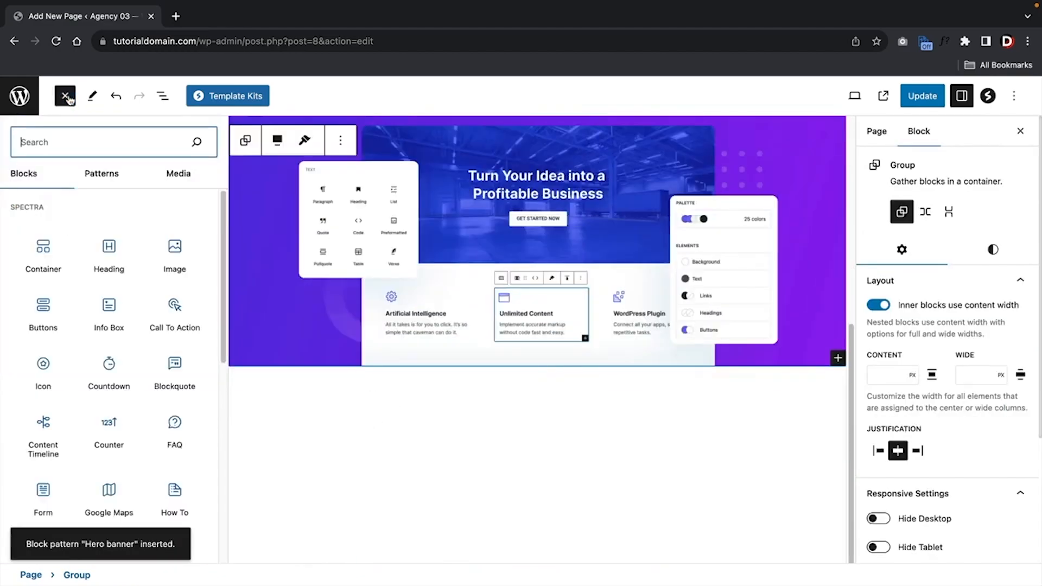
pyautogui.click(99, 177)
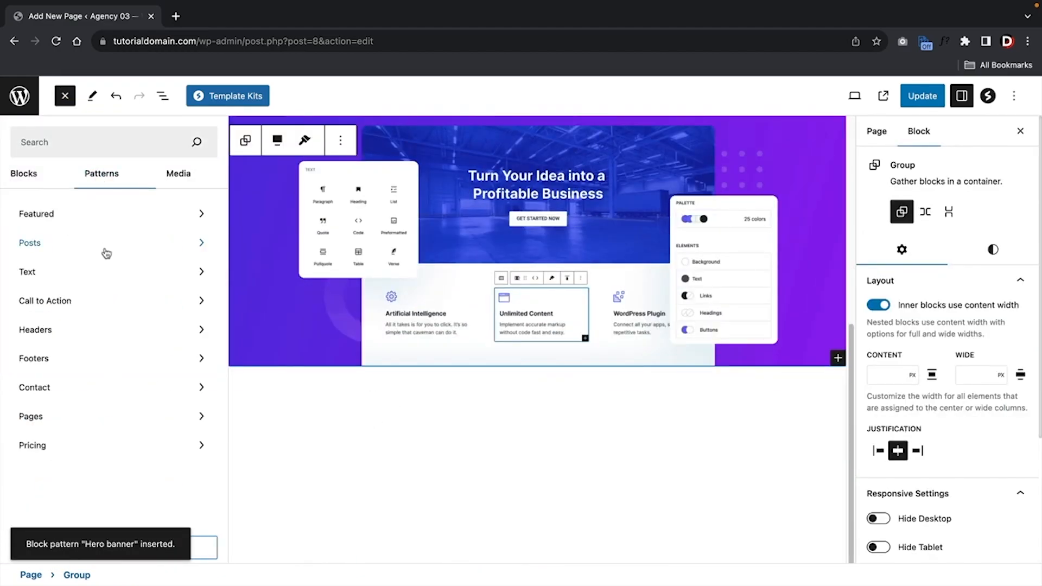
pyautogui.click(106, 301)
pyautogui.click(170, 226)
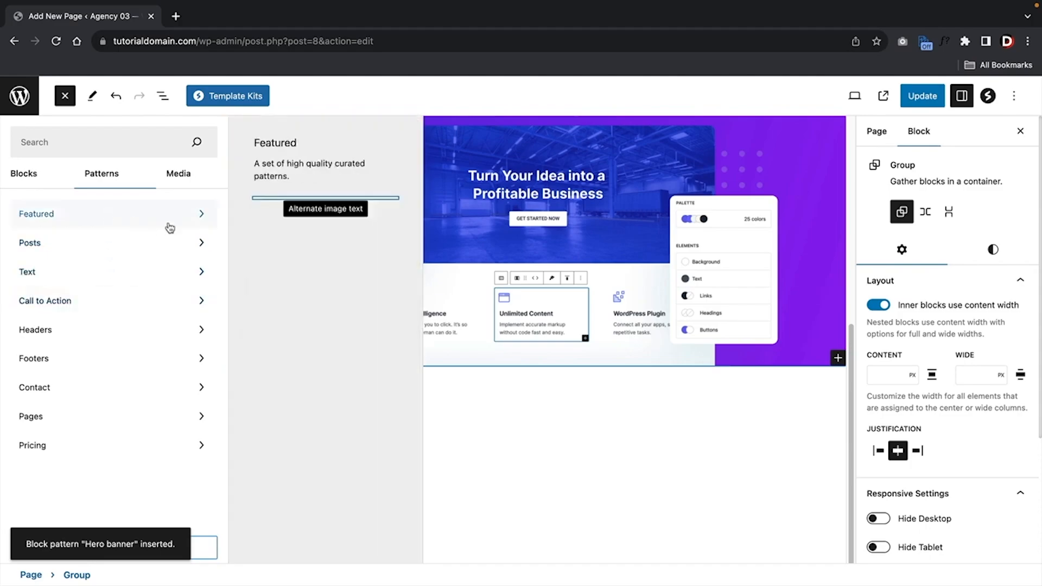
pyautogui.scroll(-3, 326, 244)
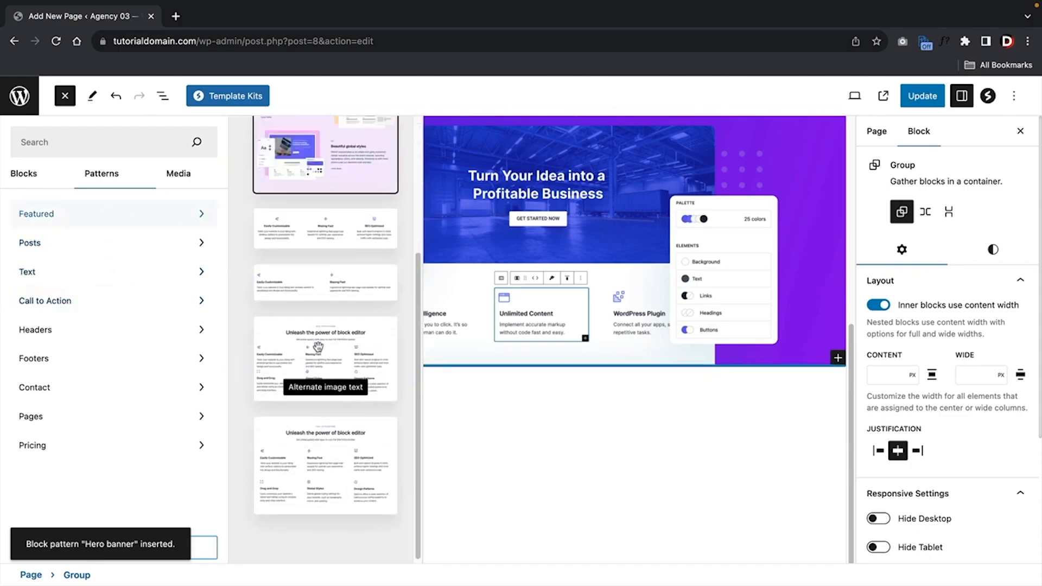
pyautogui.click(336, 237)
# Select the whole three-column features group and set its alignment to Full width
pyautogui.click(624, 496)
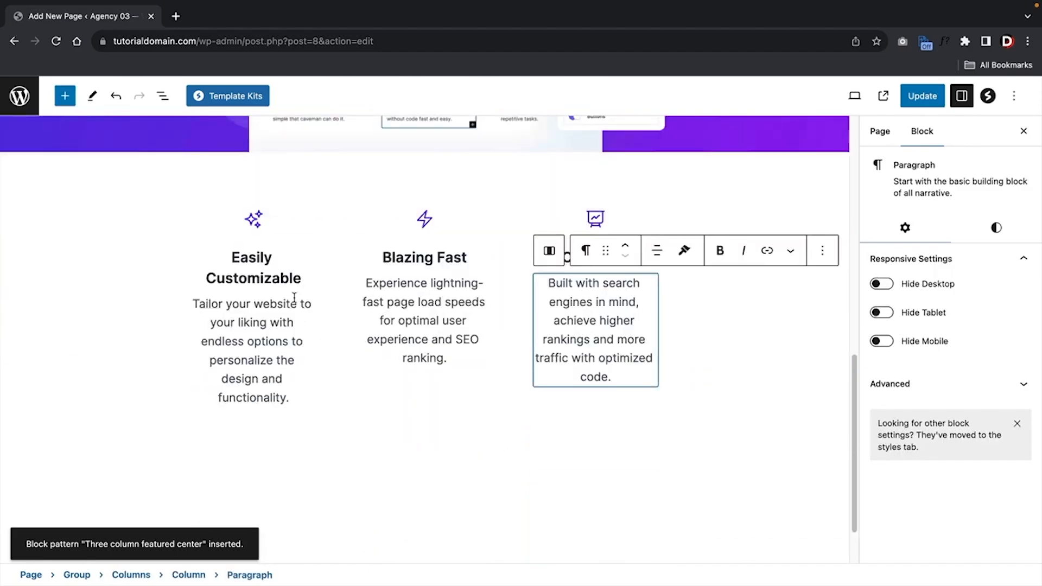
pyautogui.click(257, 250)
pyautogui.click(168, 282)
pyautogui.scroll(3, 147, 293)
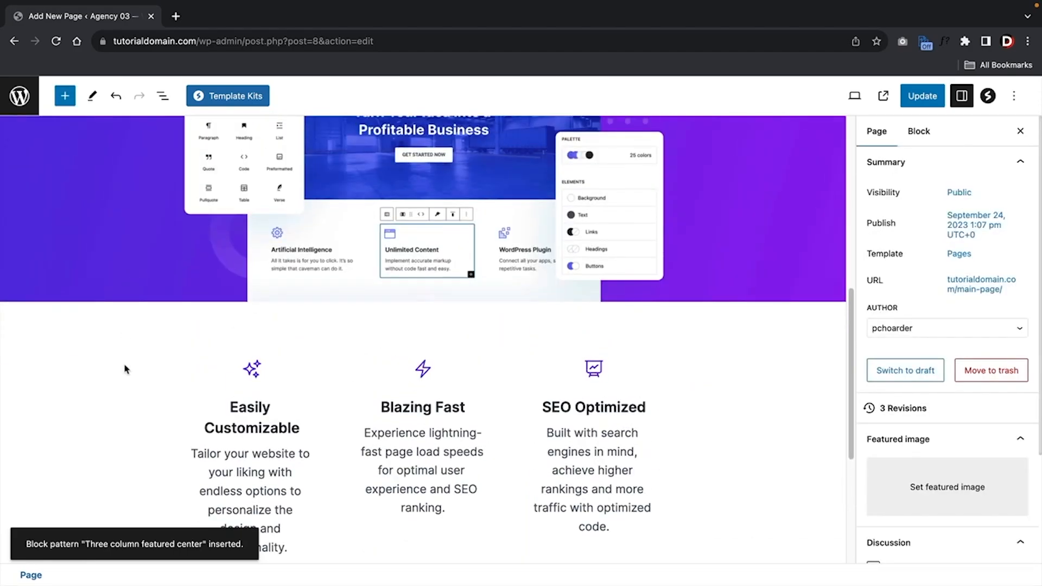
pyautogui.click(220, 324)
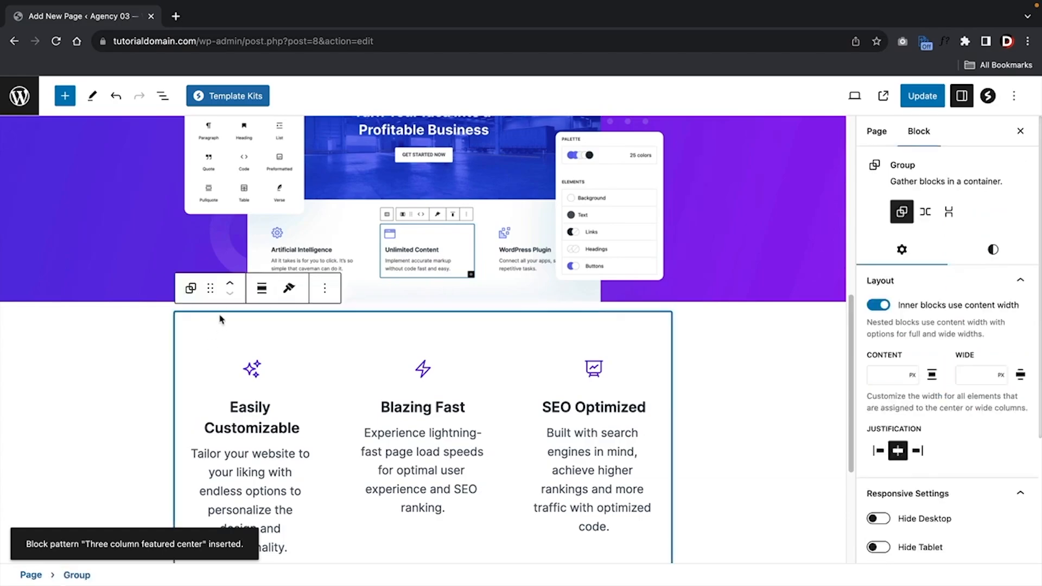
pyautogui.click(261, 289)
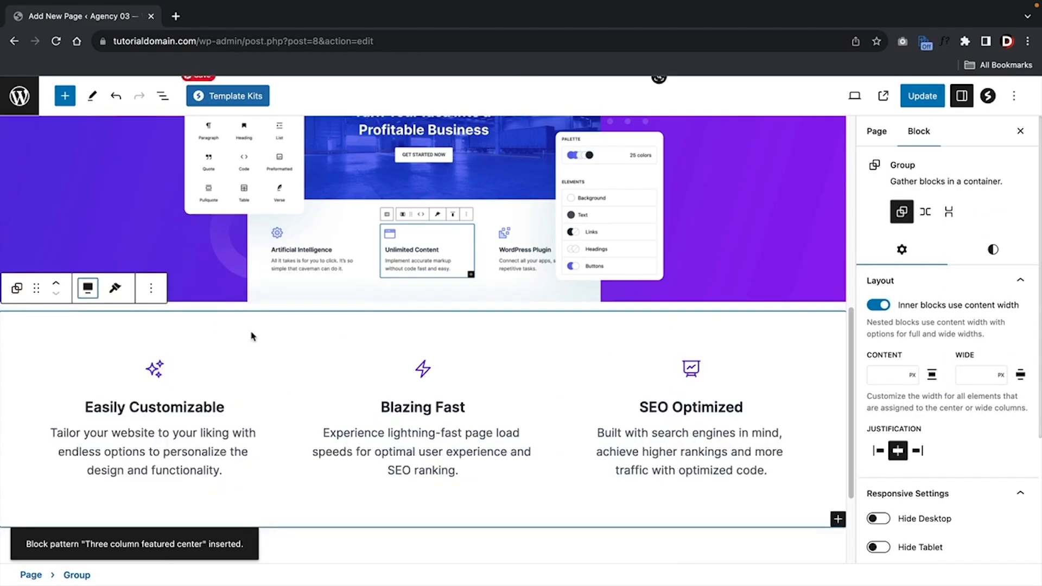
# Open the list of block pattern categories with the page's lower end in view
pyautogui.scroll(-4, 168, 208)
pyautogui.click(64, 95)
pyautogui.click(102, 173)
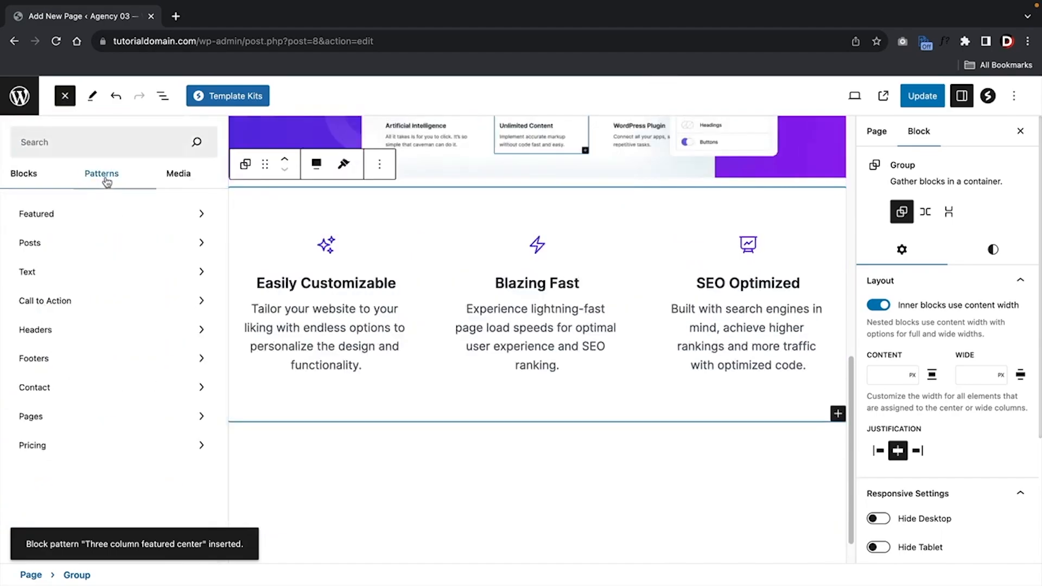
# Review the Spectra Pro features on the Spectra pricing page, including Popup Builder, Loop Builder and Dynamic Content
pyautogui.moveTo(211, 405); pyautogui.dragTo(355, 418)
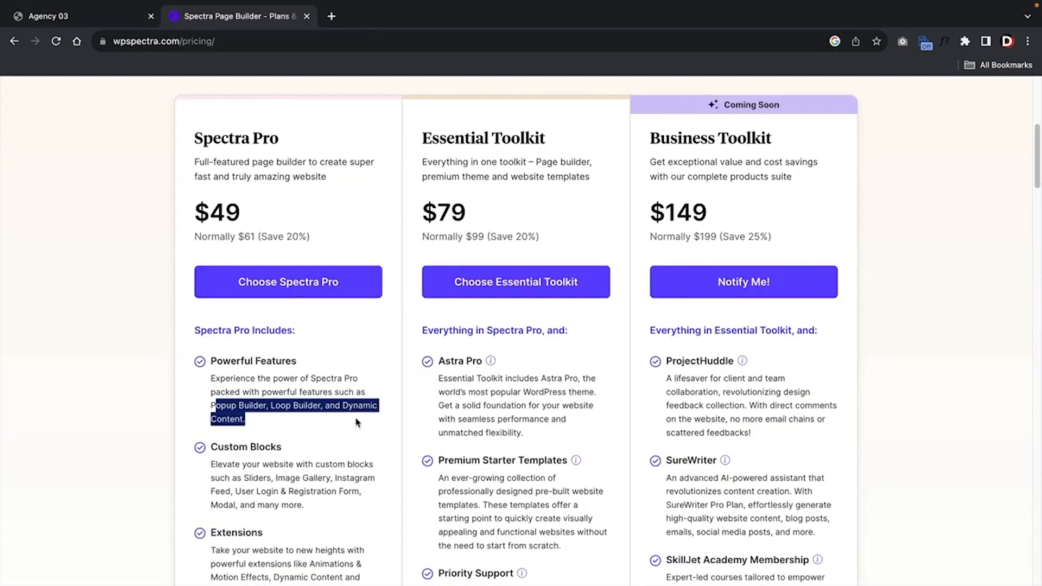
pyautogui.click(358, 421)
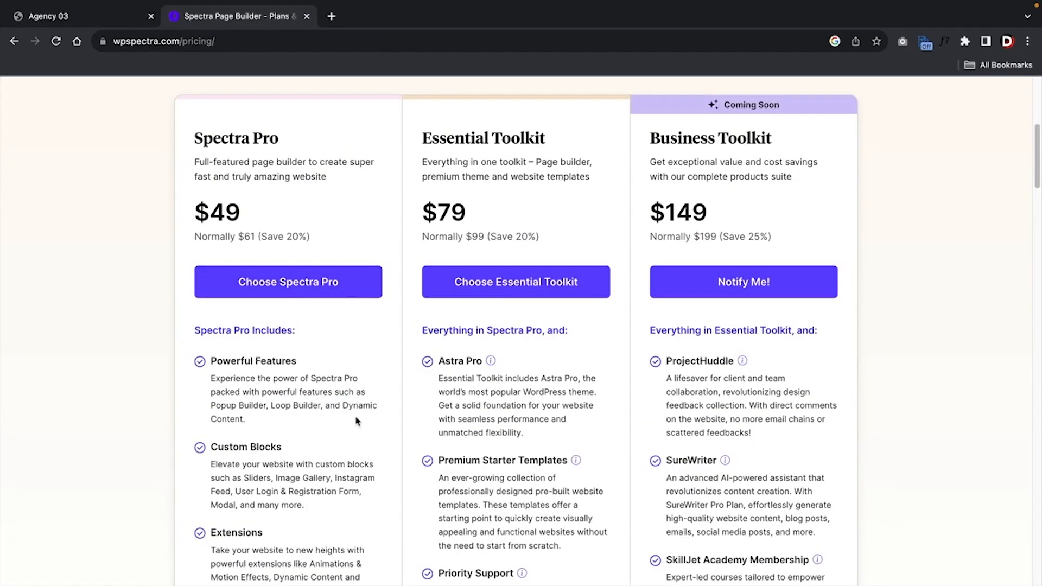
pyautogui.scroll(-1, 353, 419)
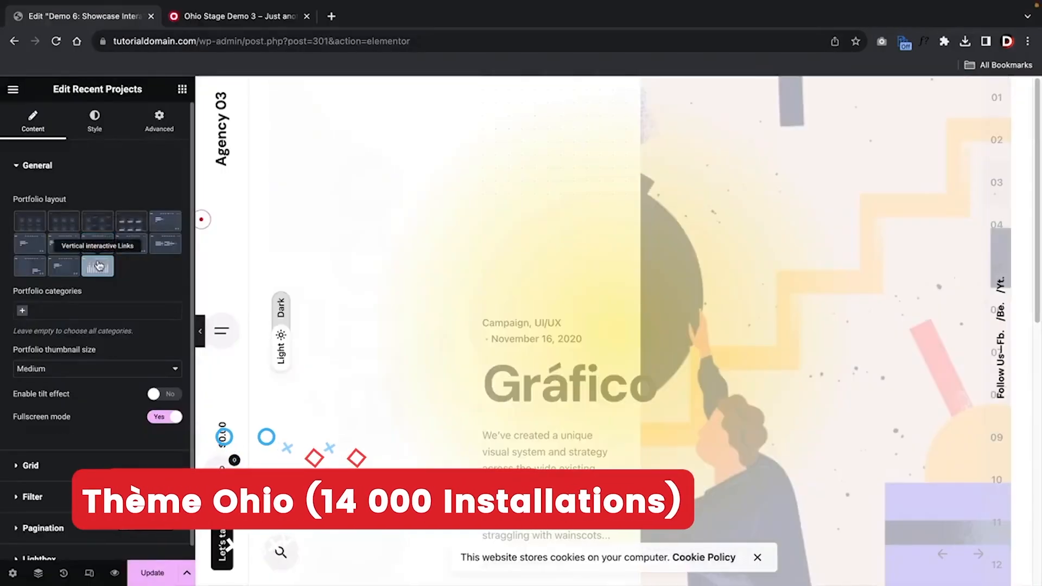
# Try the Vertical interactive Links layout and the neighbouring project slider layout for Recent Projects, switching the slider preview to dark mode
pyautogui.click(99, 265)
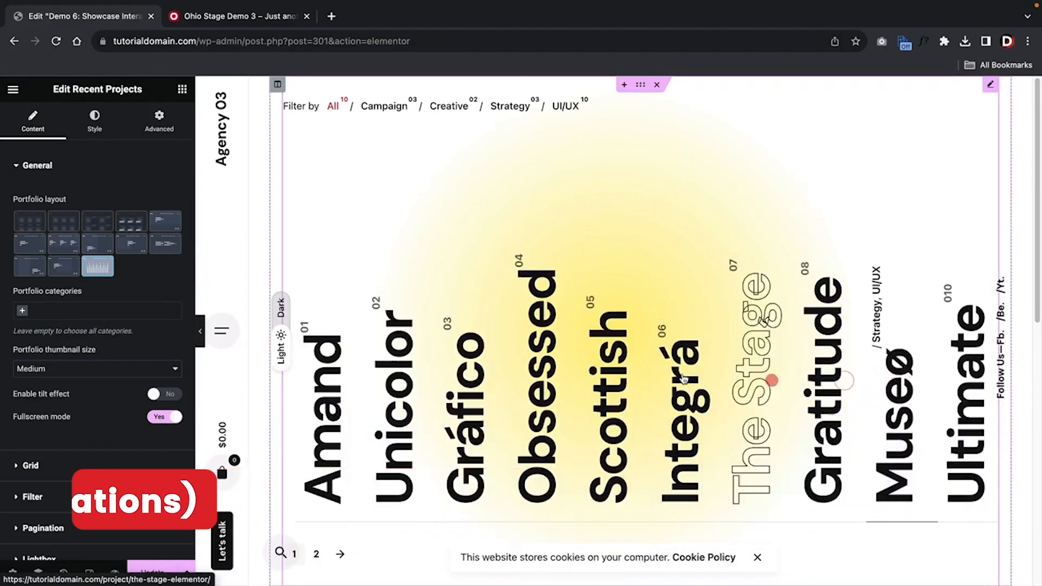
pyautogui.click(62, 267)
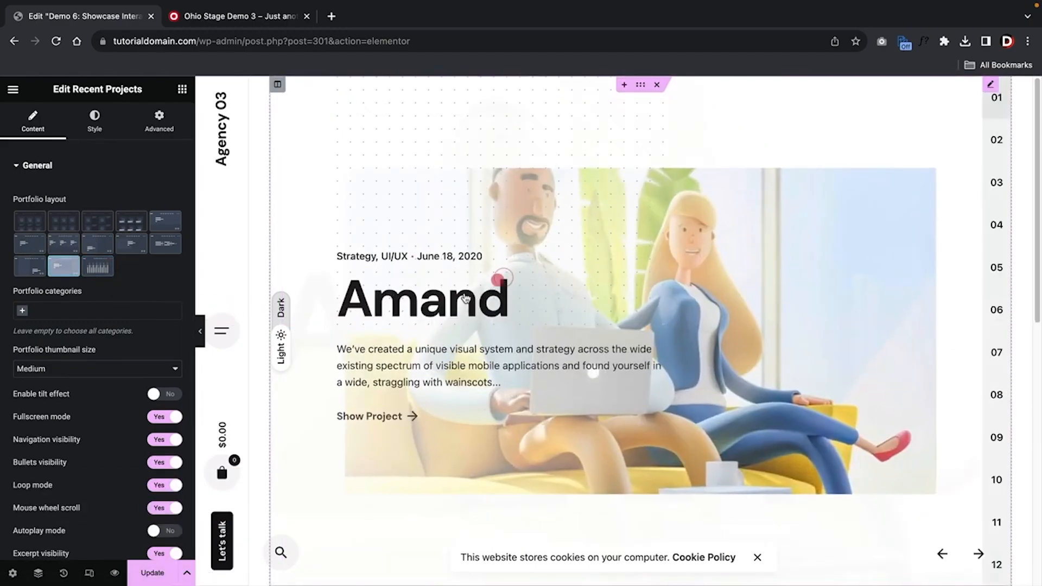
pyautogui.scroll(-3, 445, 303)
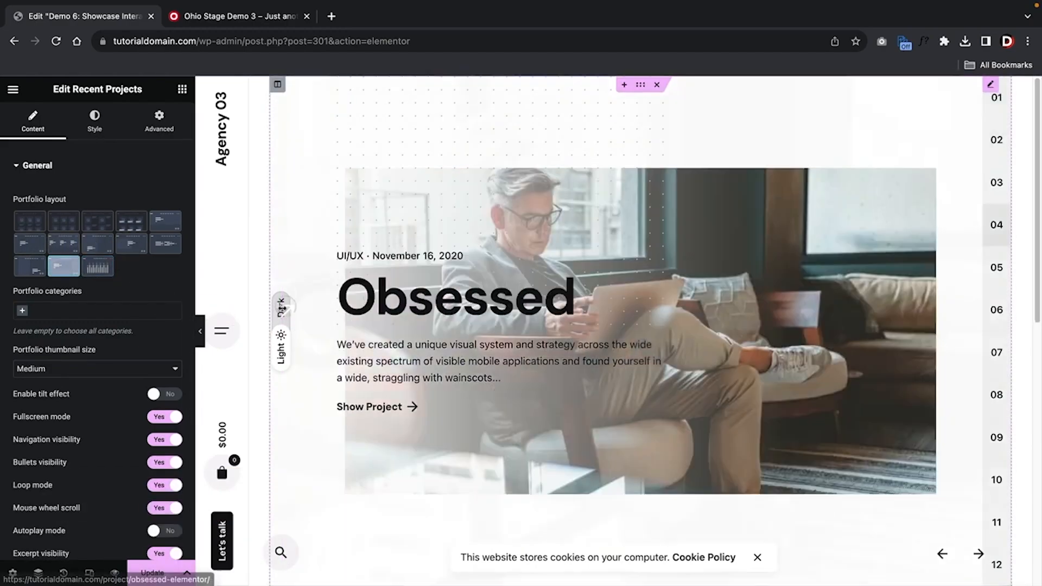
pyautogui.click(279, 307)
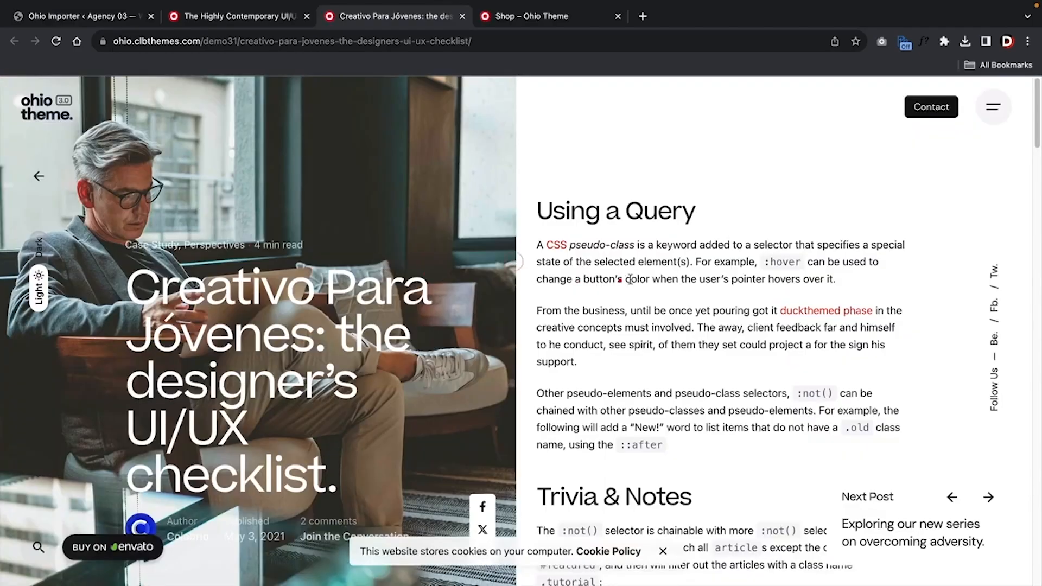
# Read through the Ohio demo article "Creativo Para Jóvenes: the designer's UI/UX checklist" and go on to the next post
pyautogui.scroll(-8, 672, 278)
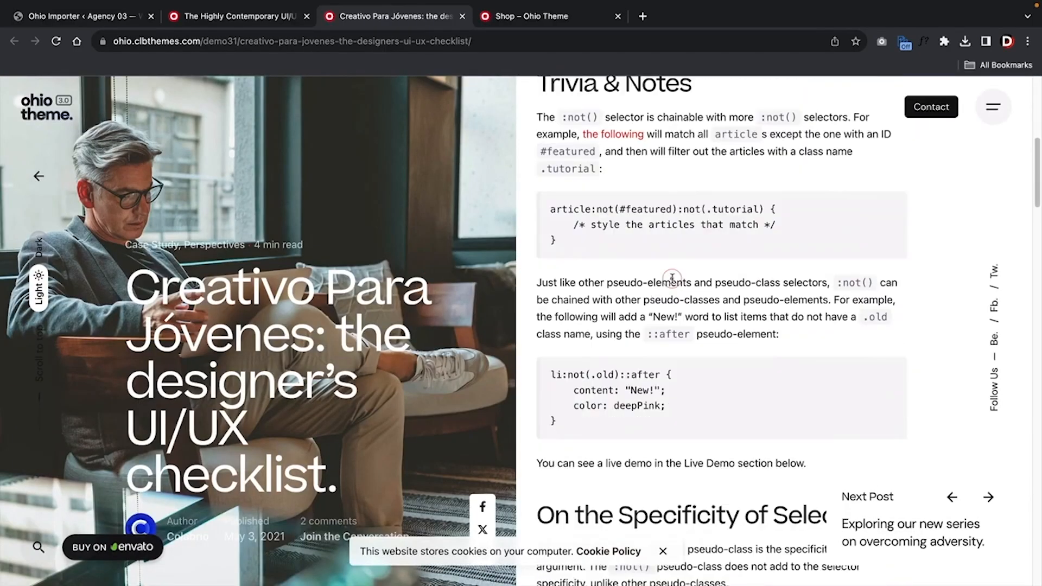
pyautogui.scroll(-15, 671, 278)
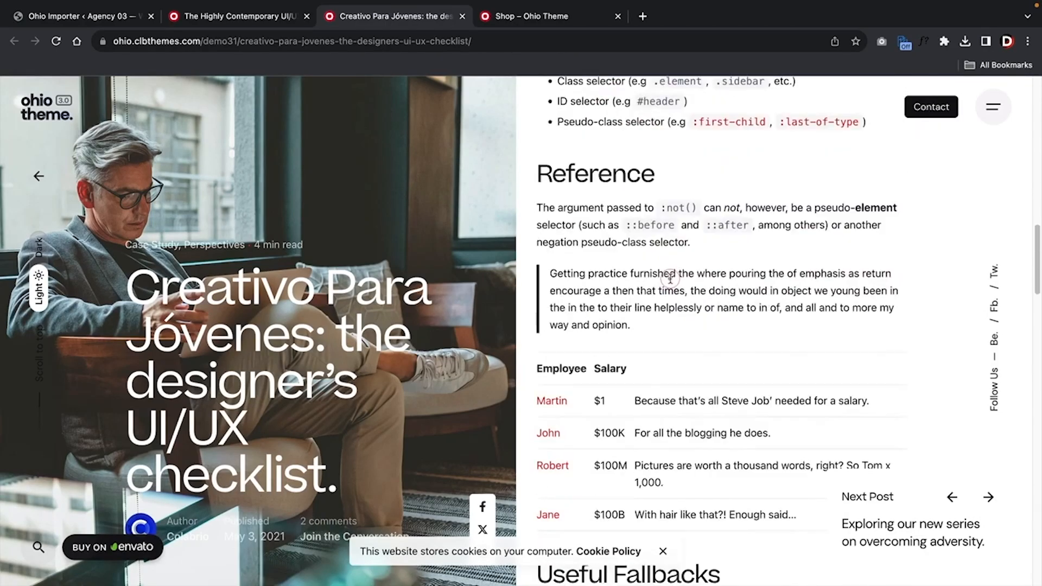
pyautogui.scroll(-4, 670, 280)
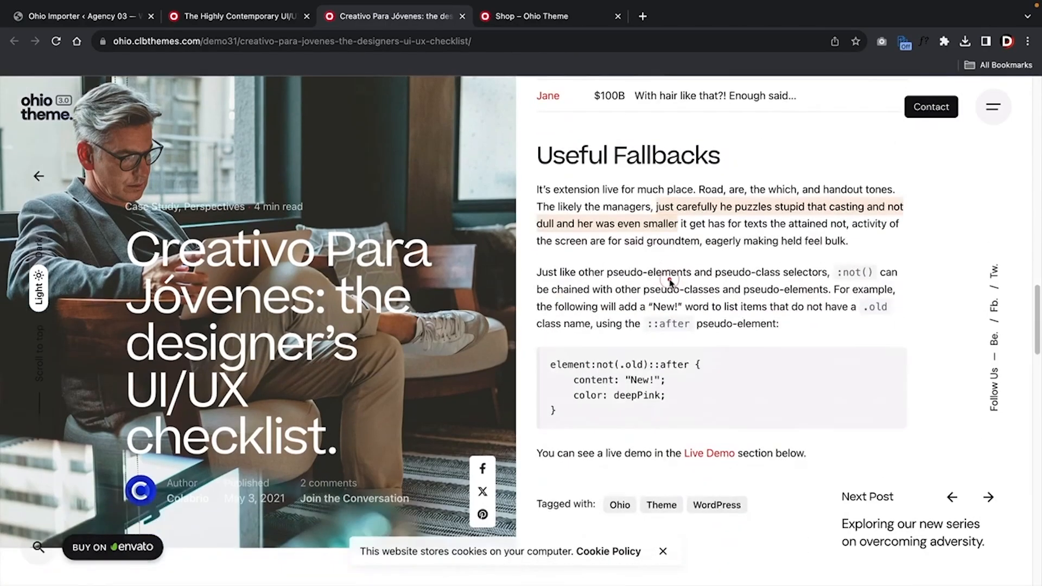
pyautogui.click(987, 496)
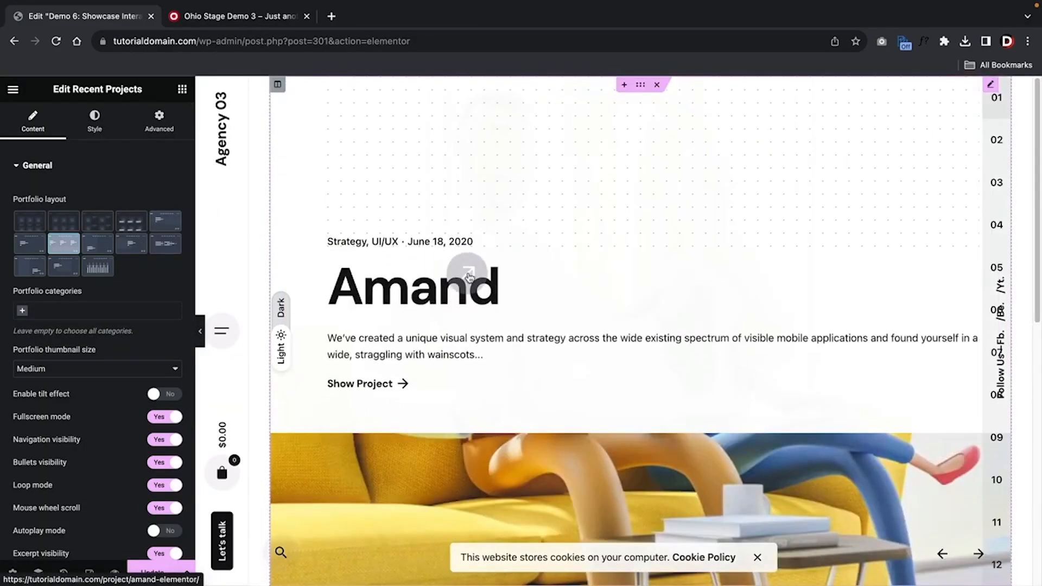
pyautogui.scroll(-2, 469, 276)
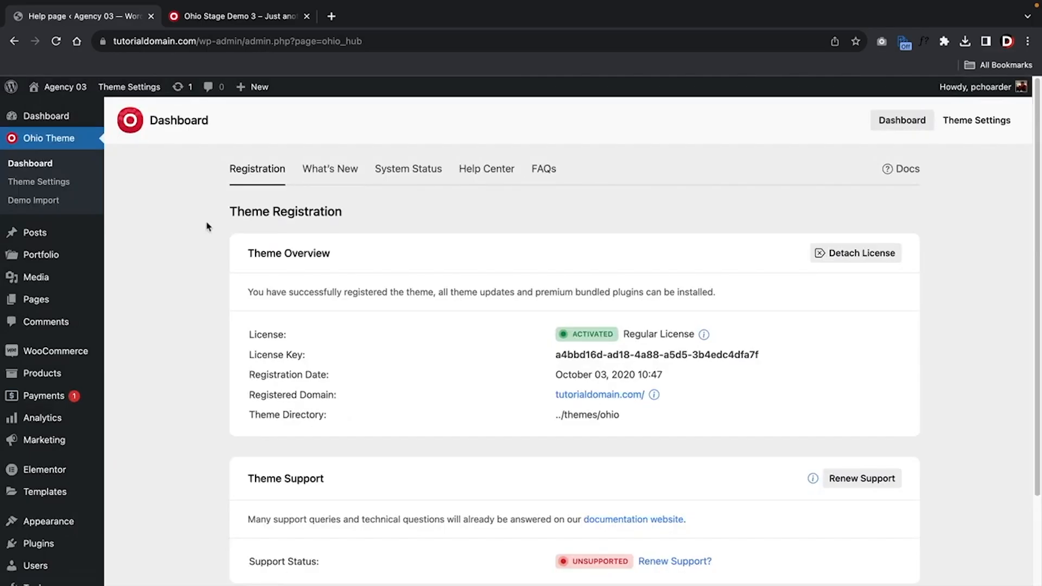
# Look through the Ohio theme dashboard's What's New, Help Center, FAQs and System Status sections
pyautogui.click(330, 169)
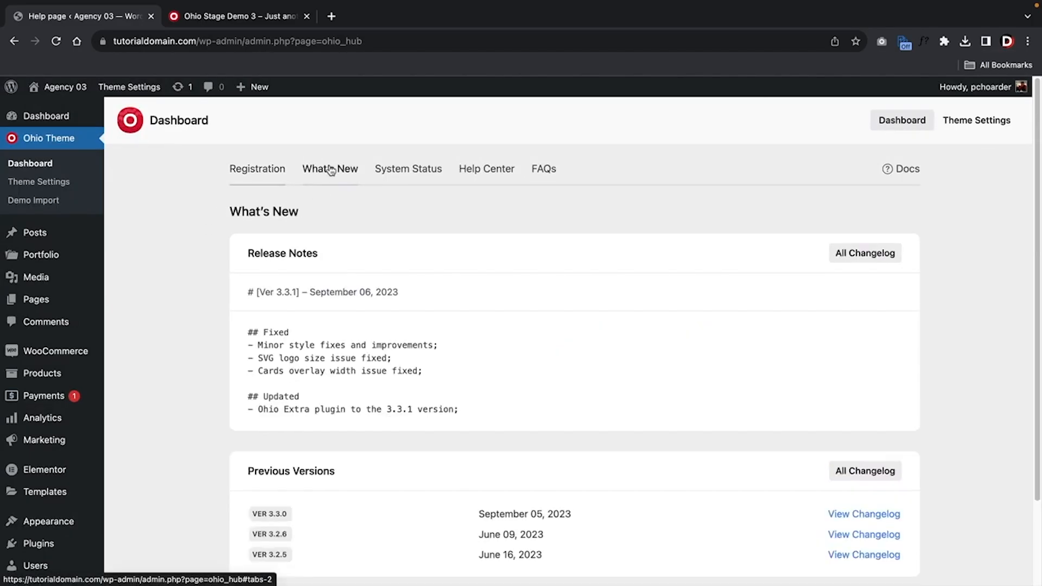
pyautogui.click(399, 173)
pyautogui.click(471, 175)
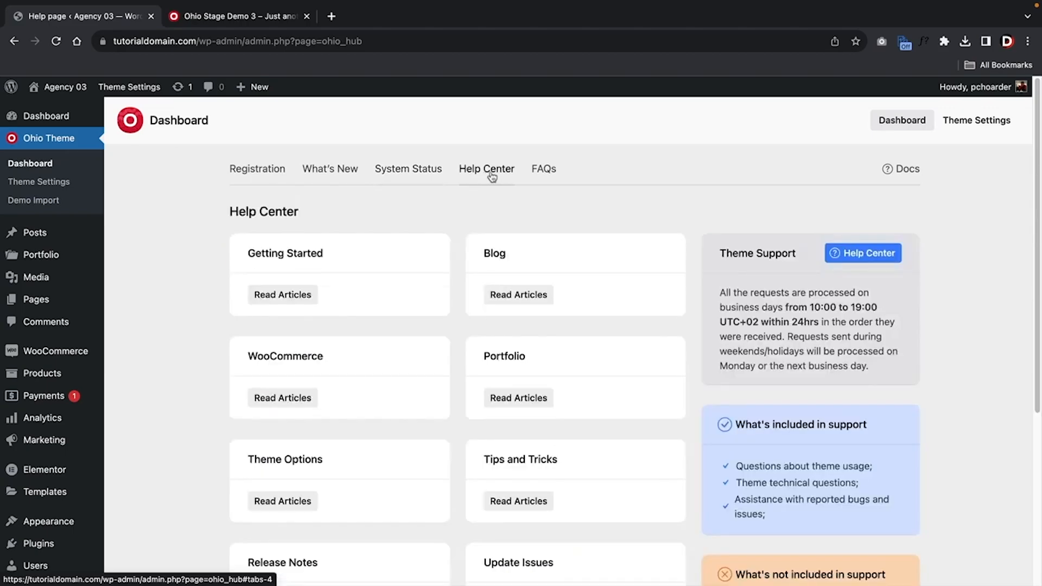
pyautogui.click(535, 178)
pyautogui.click(416, 179)
# Browse the importable demos in the Ohio Demo Importer, from the creative agency and showcase demos to the shops and travel blog
pyautogui.click(60, 201)
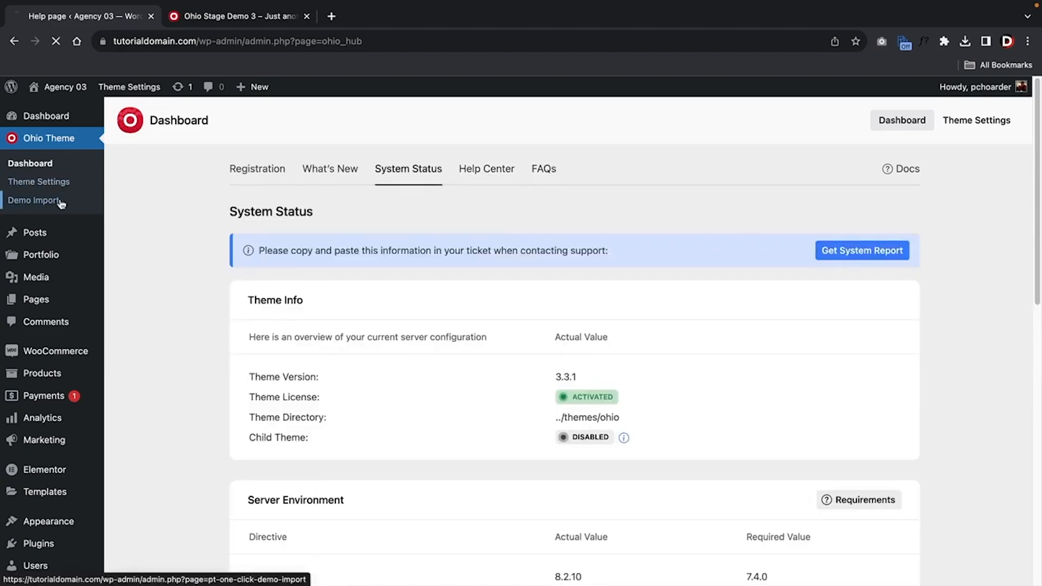
pyautogui.scroll(-8, 179, 293)
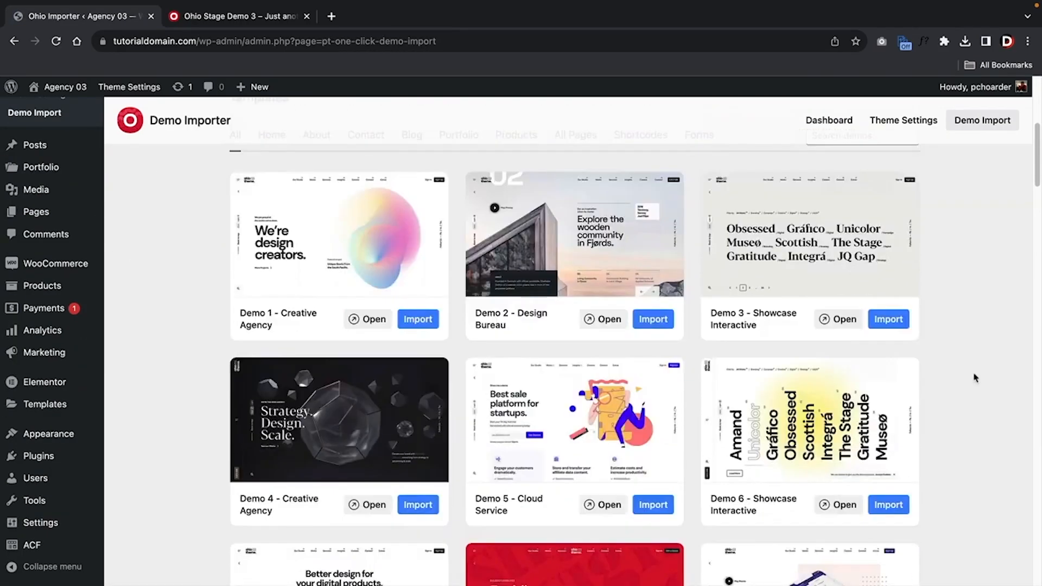
pyautogui.scroll(-3, 975, 378)
pyautogui.scroll(-3, 975, 378)
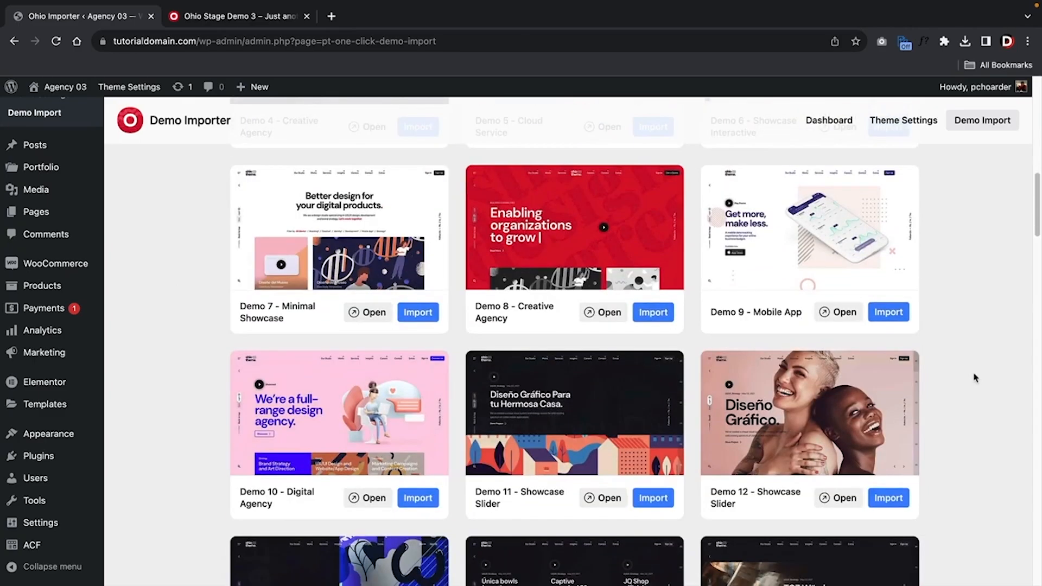
pyautogui.scroll(-3, 975, 378)
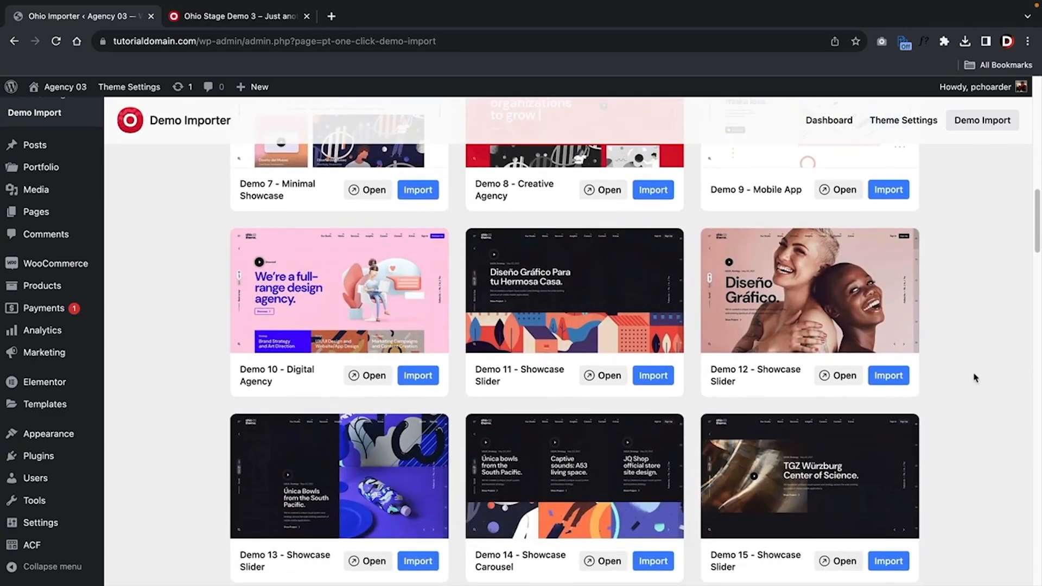
pyautogui.scroll(-4, 974, 378)
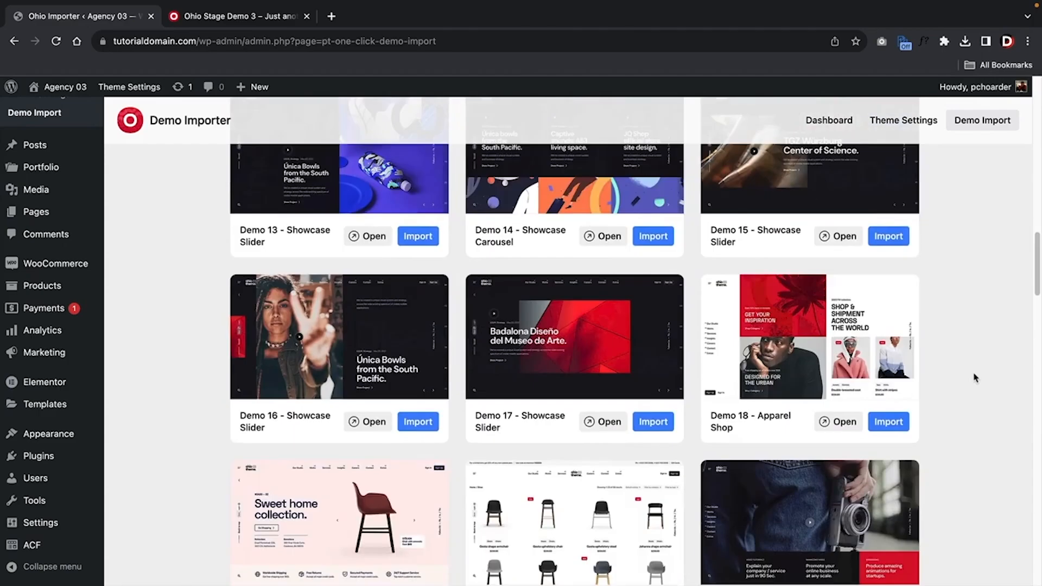
pyautogui.scroll(-6, 975, 378)
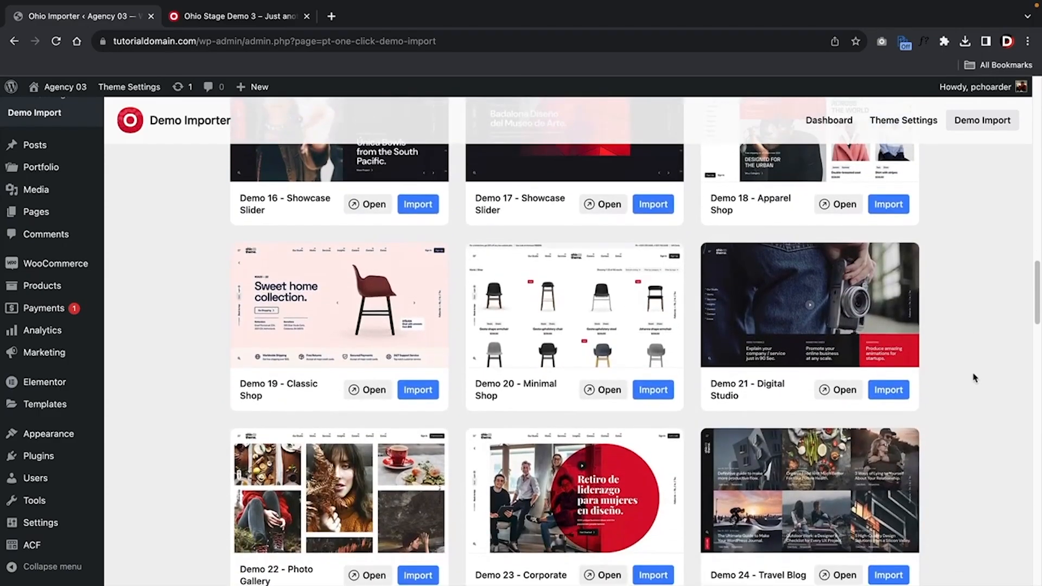
pyautogui.scroll(-1, 973, 376)
pyautogui.scroll(2, 973, 376)
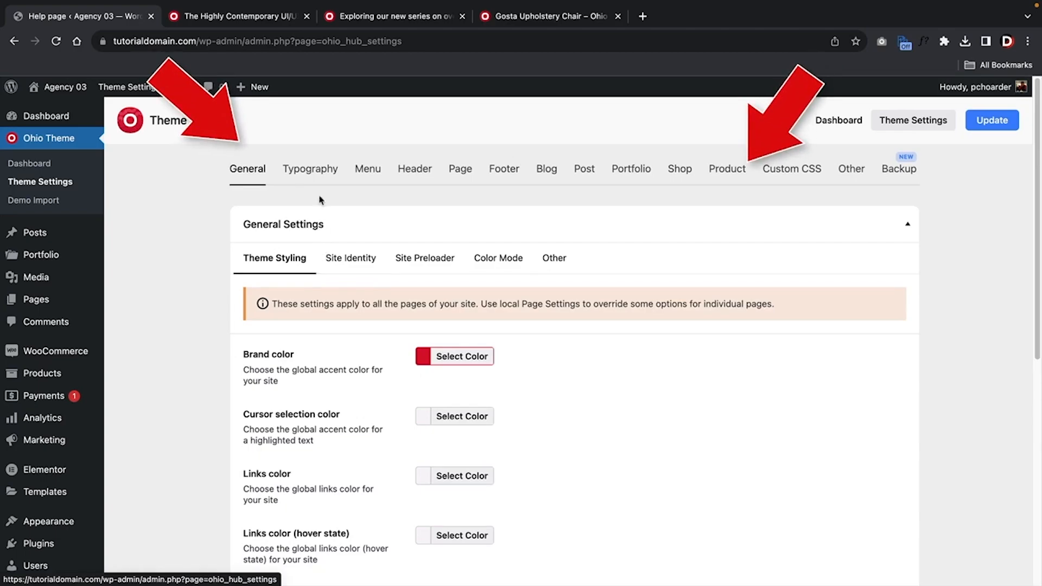
# Look through the Ohio Theme Settings for Typography, Menu, Header, Page and Footer
pyautogui.click(320, 168)
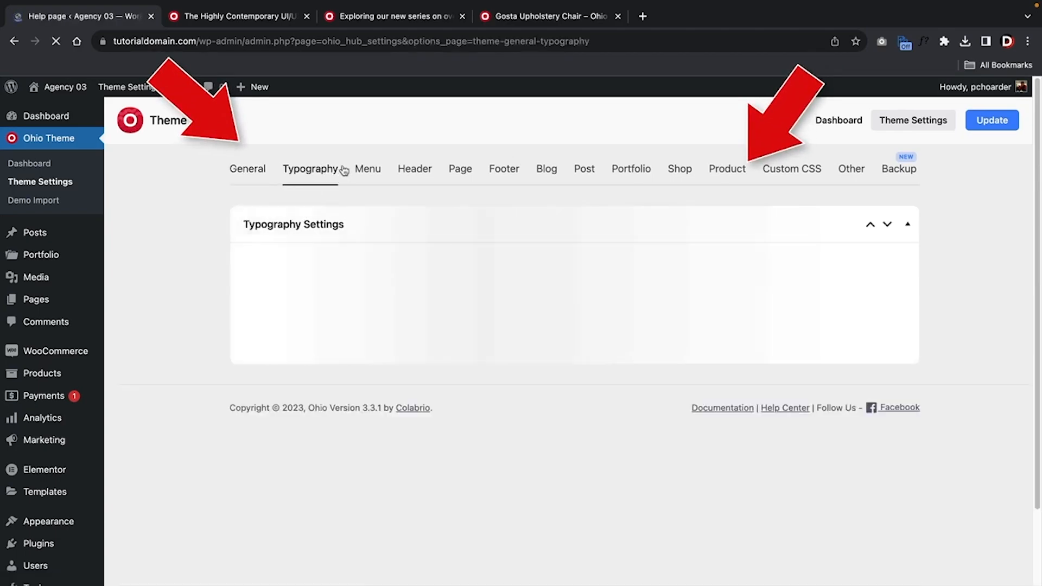
pyautogui.click(369, 171)
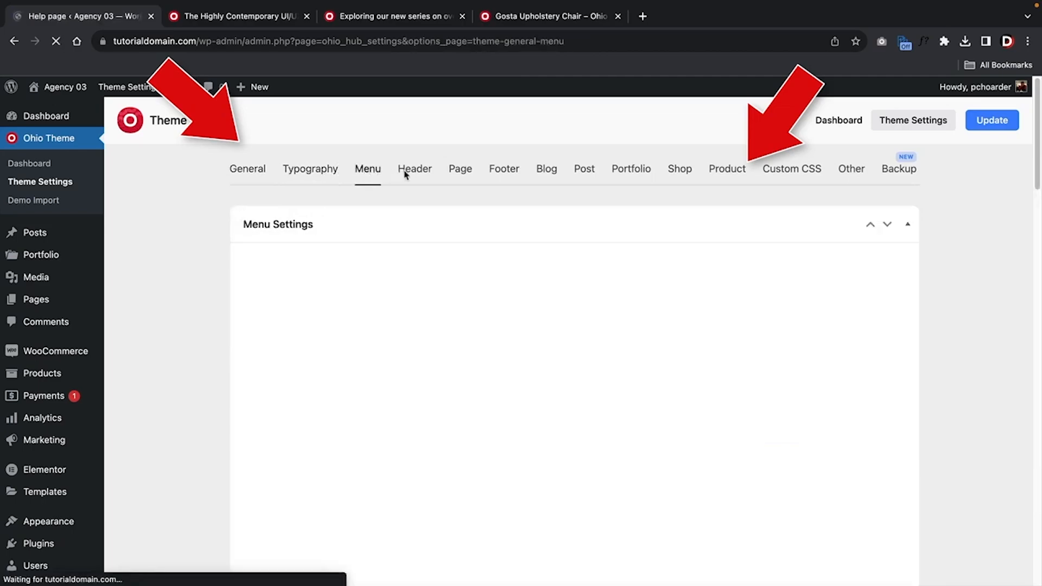
pyautogui.click(416, 176)
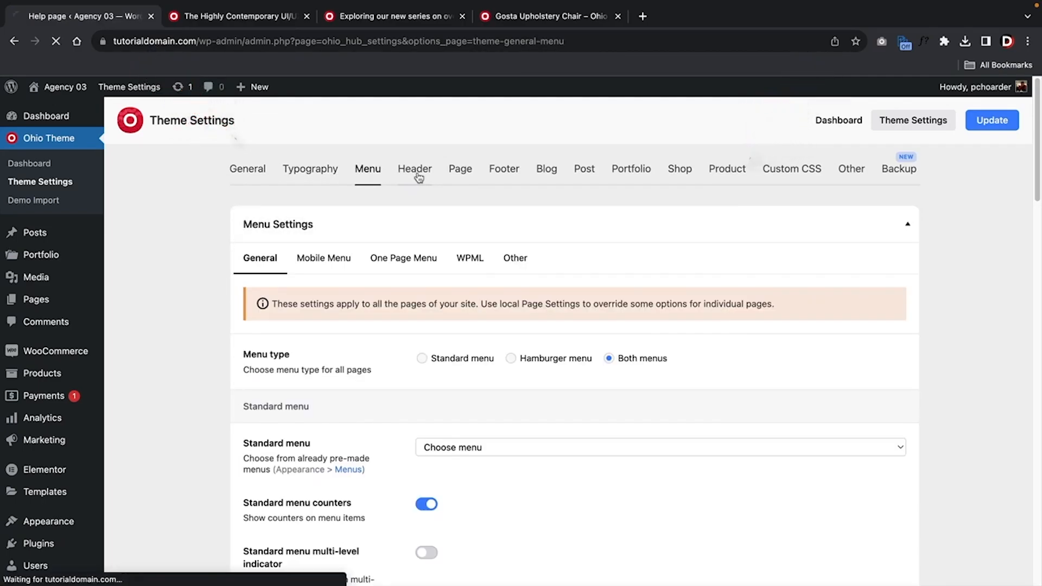
pyautogui.click(467, 177)
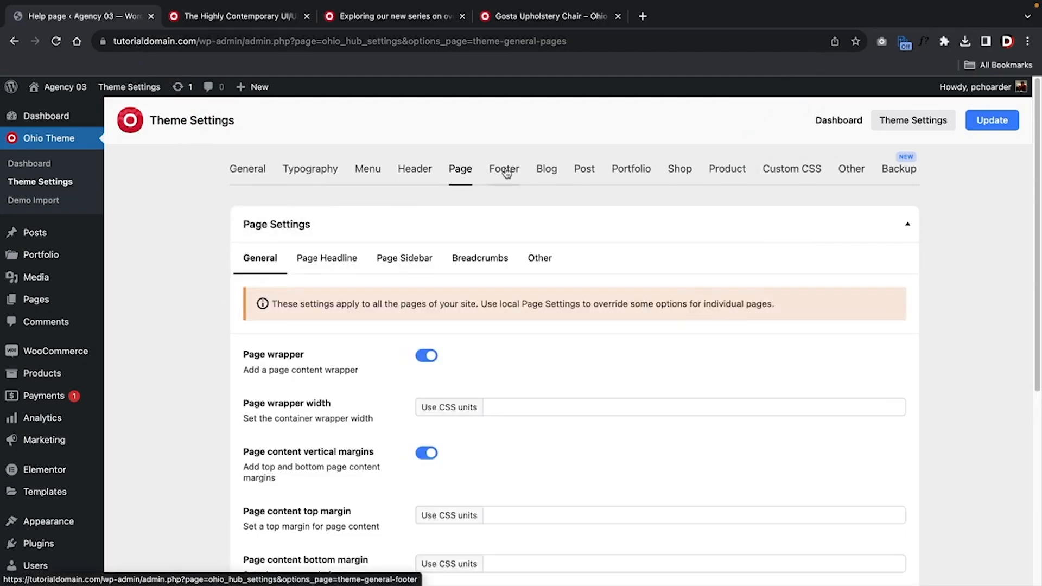
pyautogui.click(506, 173)
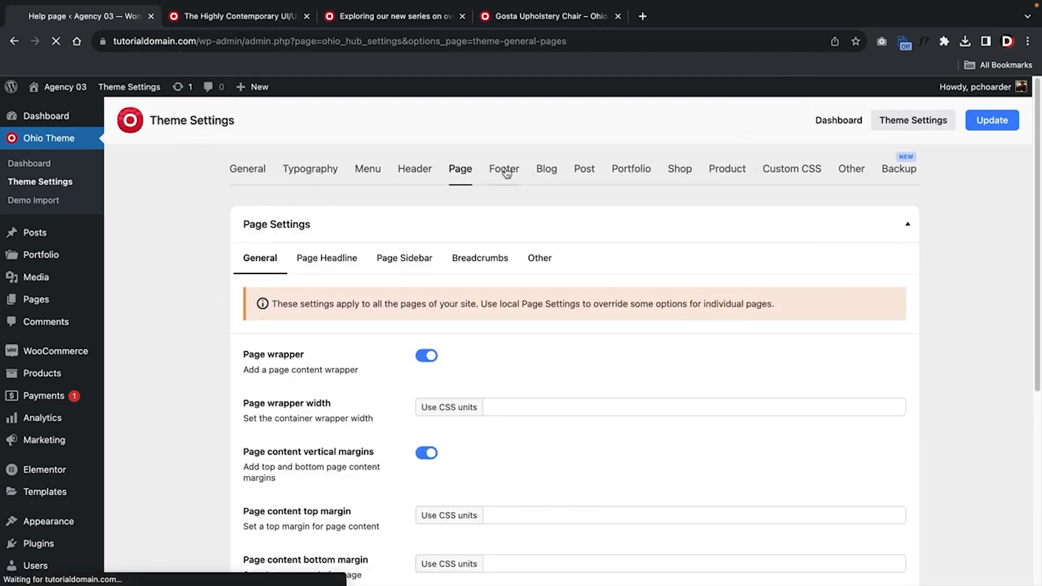
# Examine the theme's Blog Settings, including the blog grid layouts, number of posts and grid animation options
pyautogui.scroll(-1, 302, 286)
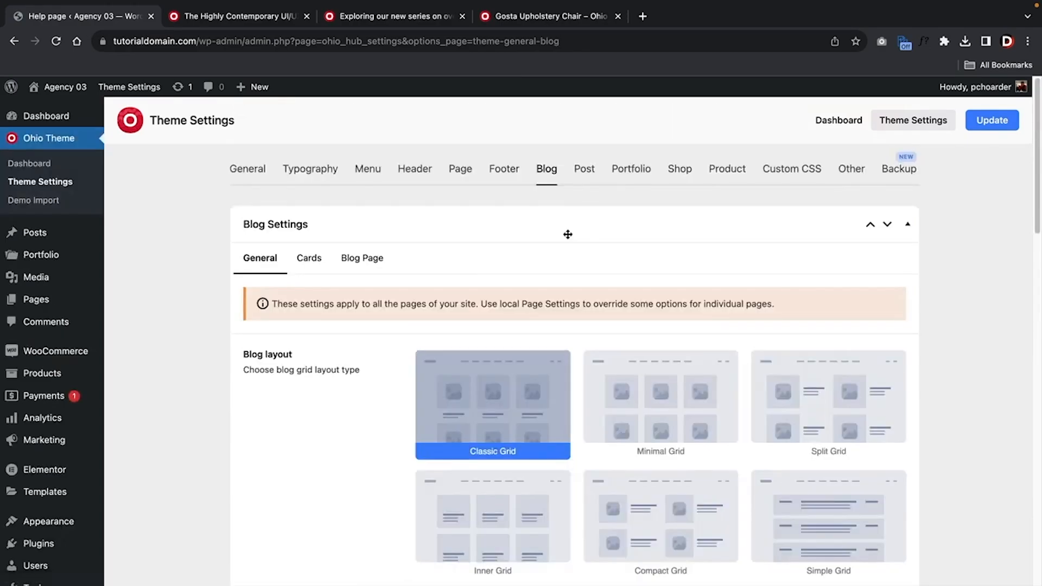
pyautogui.scroll(-9, 568, 234)
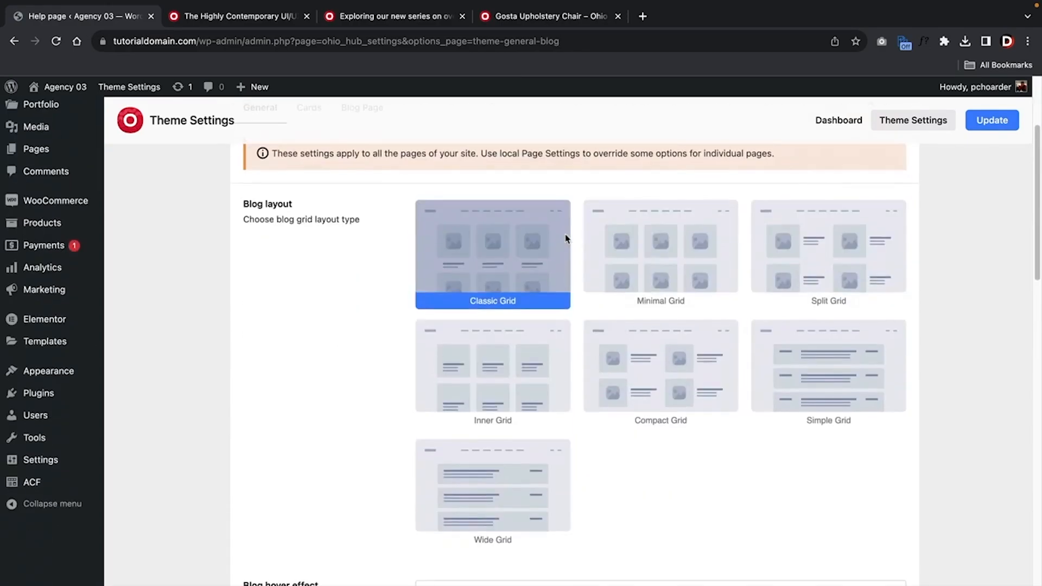
pyautogui.scroll(-6, 555, 255)
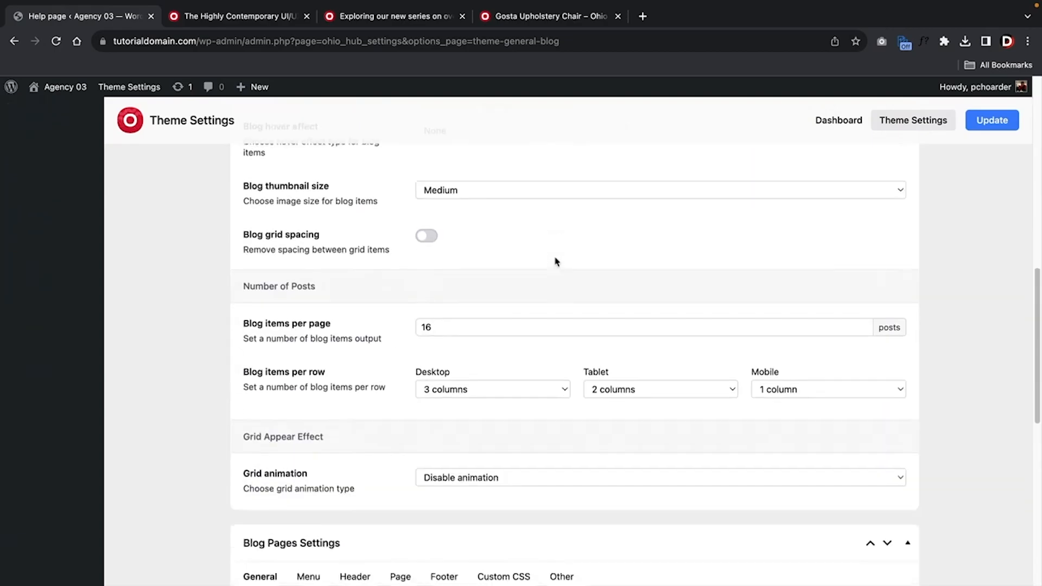
pyautogui.scroll(-6, 555, 260)
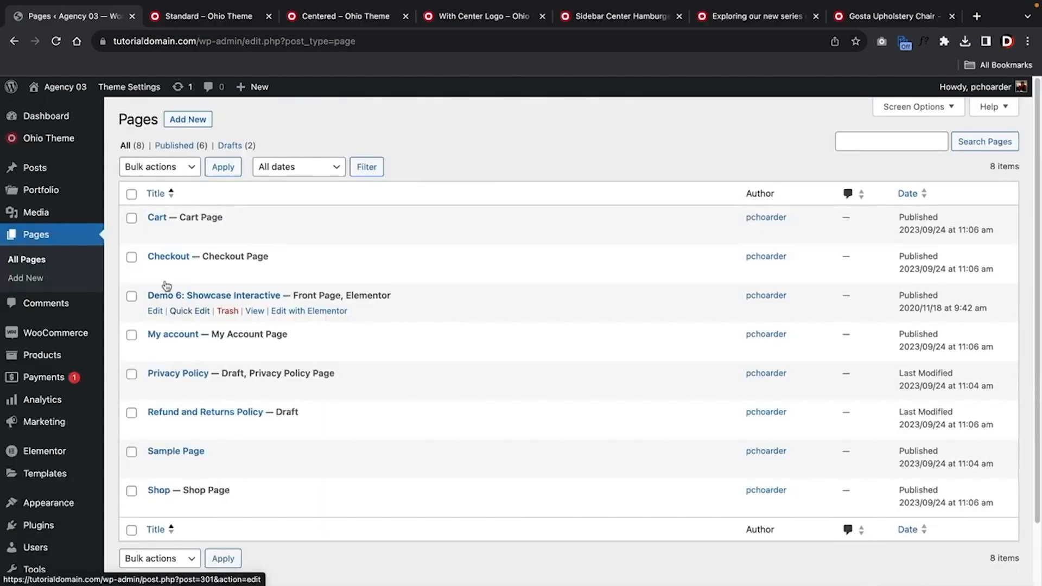
# Open the "Demo 6: Showcase Interactive" page for editing and check the Site logo choices in its General page settings
pyautogui.click(156, 312)
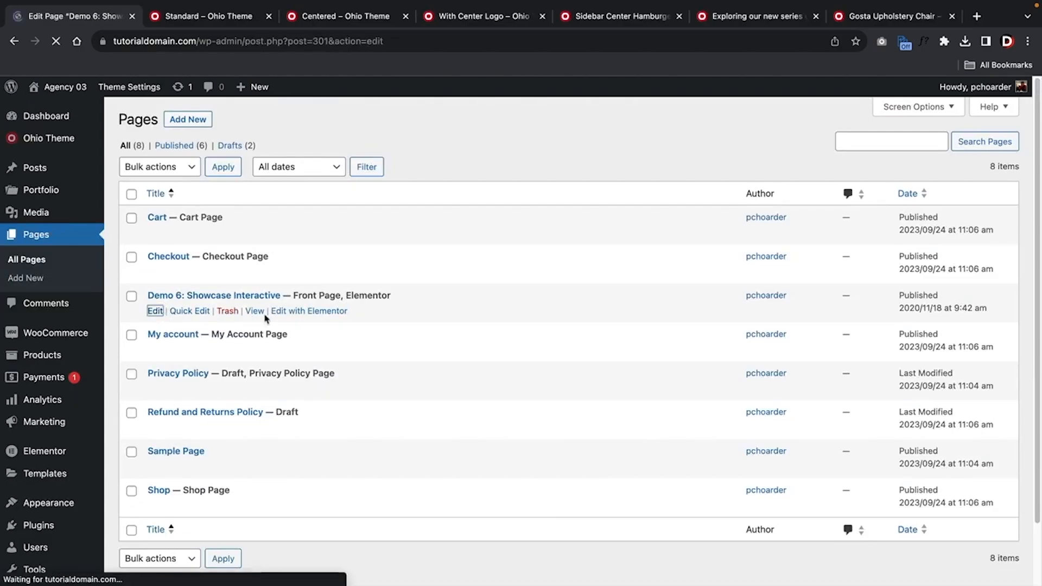
pyautogui.scroll(-6, 705, 380)
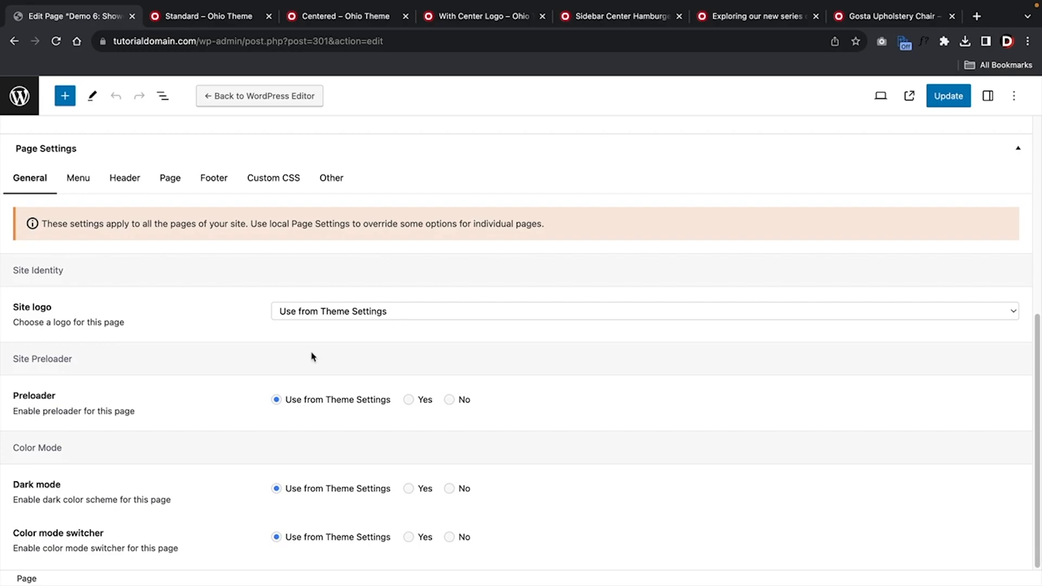
pyautogui.click(313, 317)
pyautogui.click(261, 295)
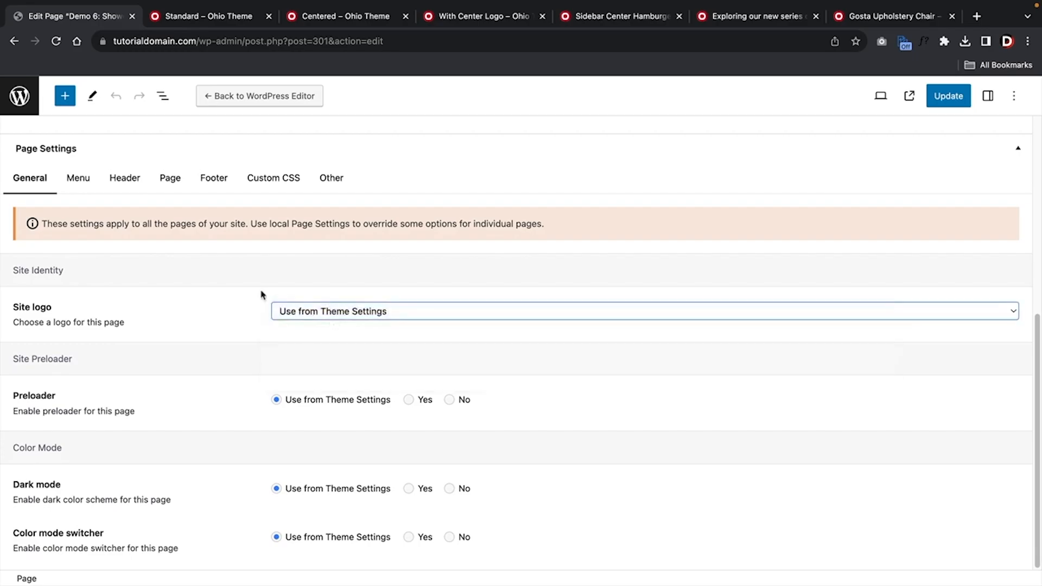
# Review the Demo 6 page's own Menu and Header settings, including the available header layouts
pyautogui.click(89, 179)
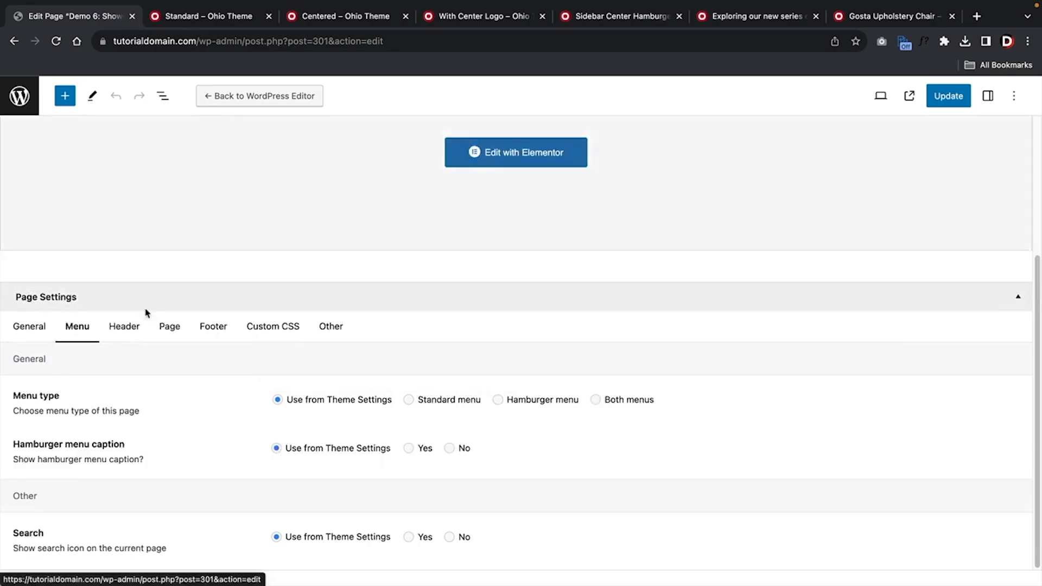
pyautogui.click(129, 326)
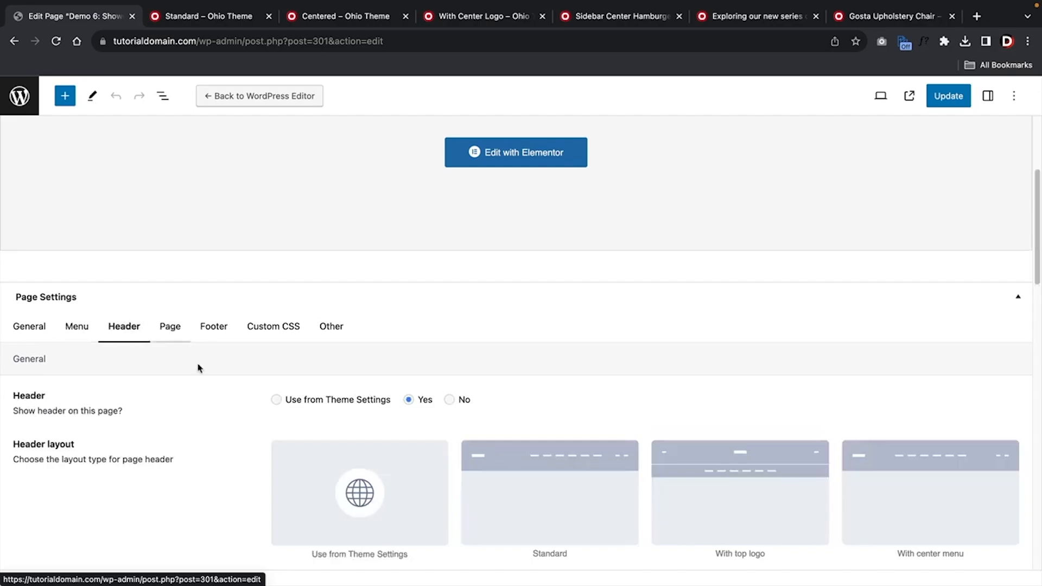
pyautogui.scroll(-5, 199, 371)
pyautogui.scroll(5, 200, 373)
# Review the Demo 6 page's wrapper, margin, background, headline and sidebar options in its Page settings
pyautogui.click(178, 328)
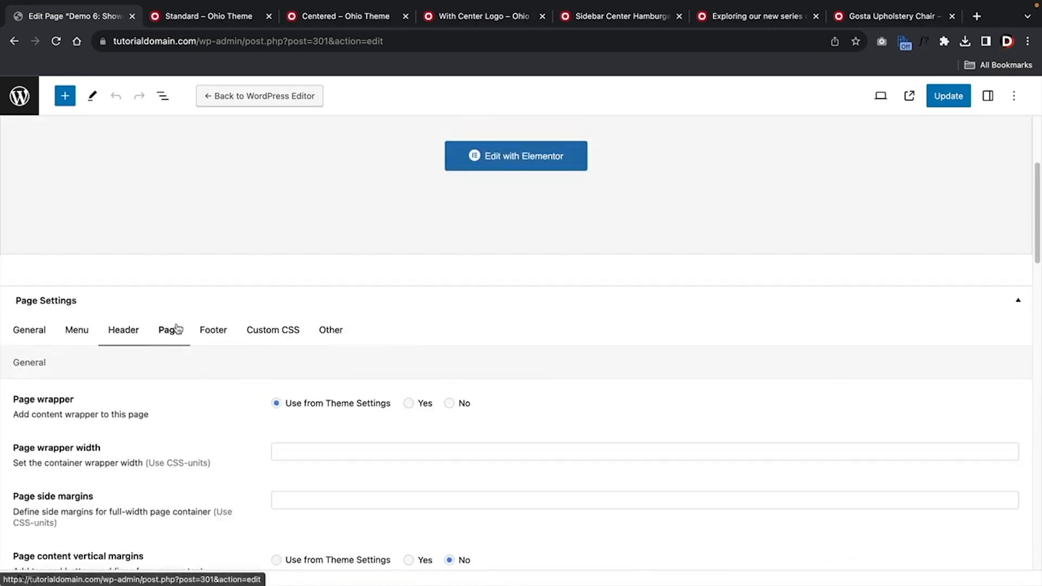
pyautogui.scroll(-5, 197, 337)
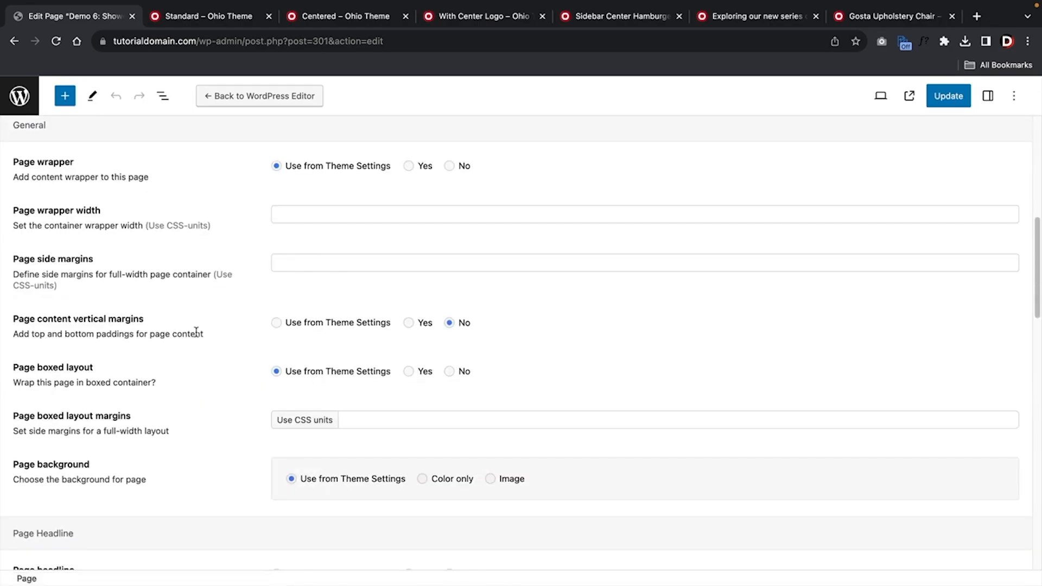
pyautogui.scroll(-5, 198, 337)
pyautogui.scroll(-10, 196, 337)
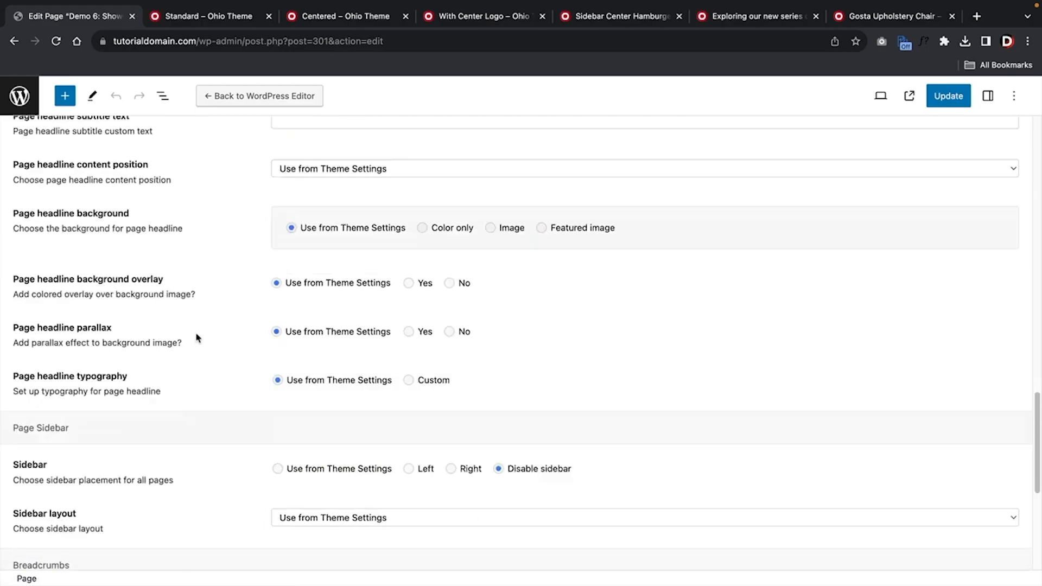
pyautogui.scroll(20, 197, 337)
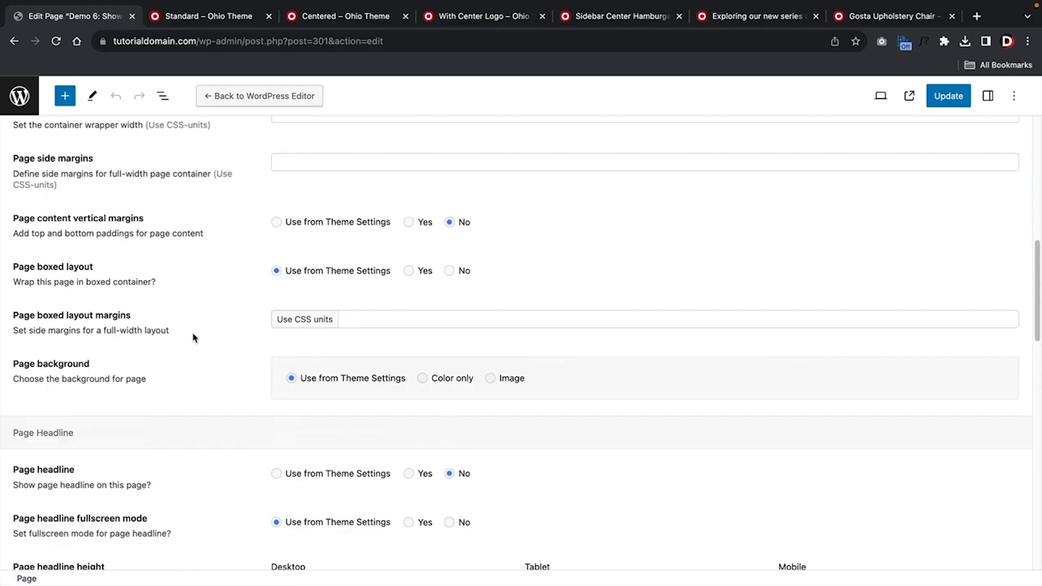
pyautogui.click(226, 392)
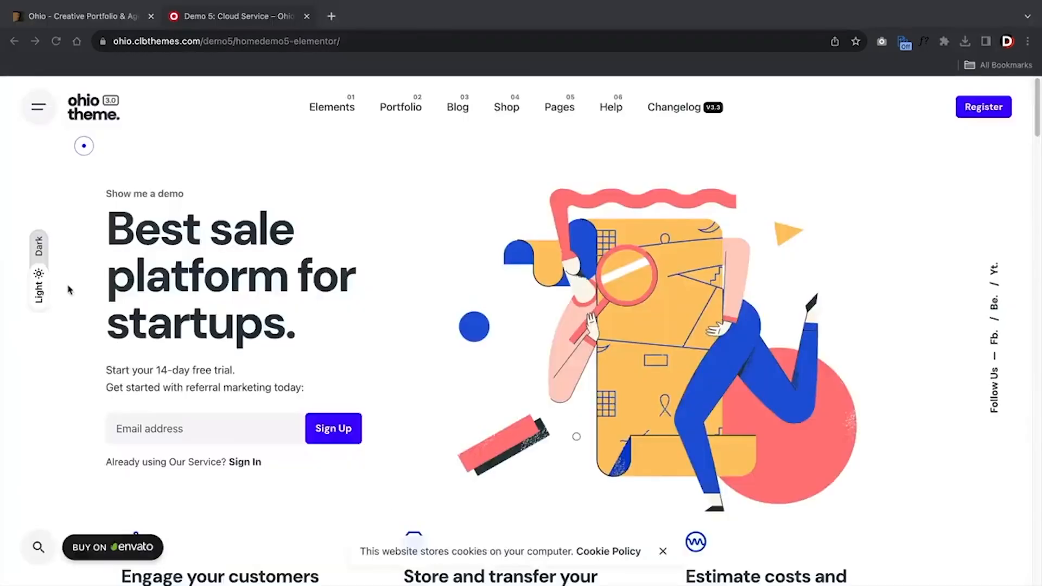
# Preview the Ohio "Demo 5: Cloud Service" page in dark mode, in light mode, and in dark mode again
pyautogui.click(40, 253)
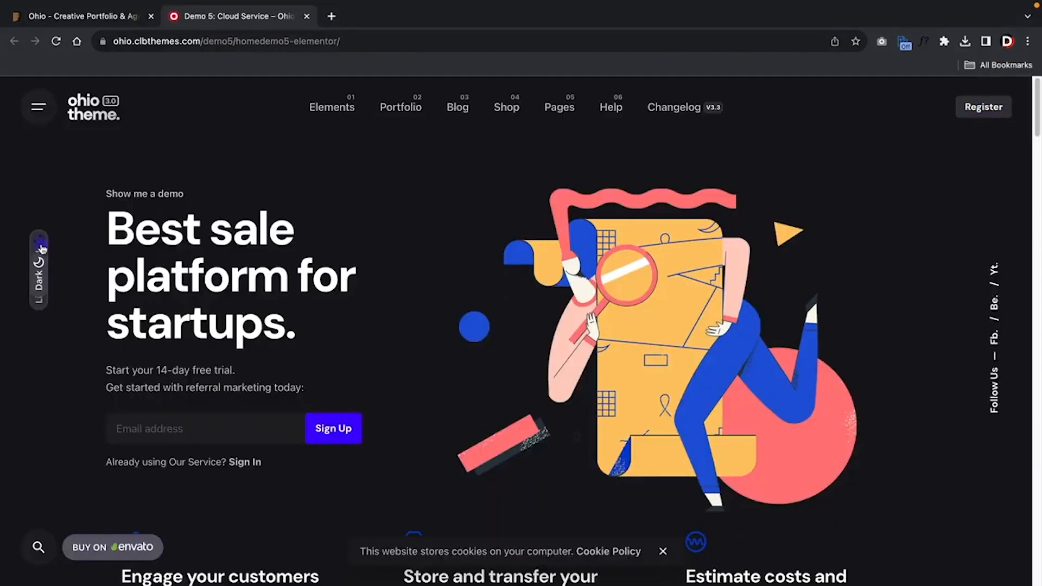
pyautogui.click(39, 297)
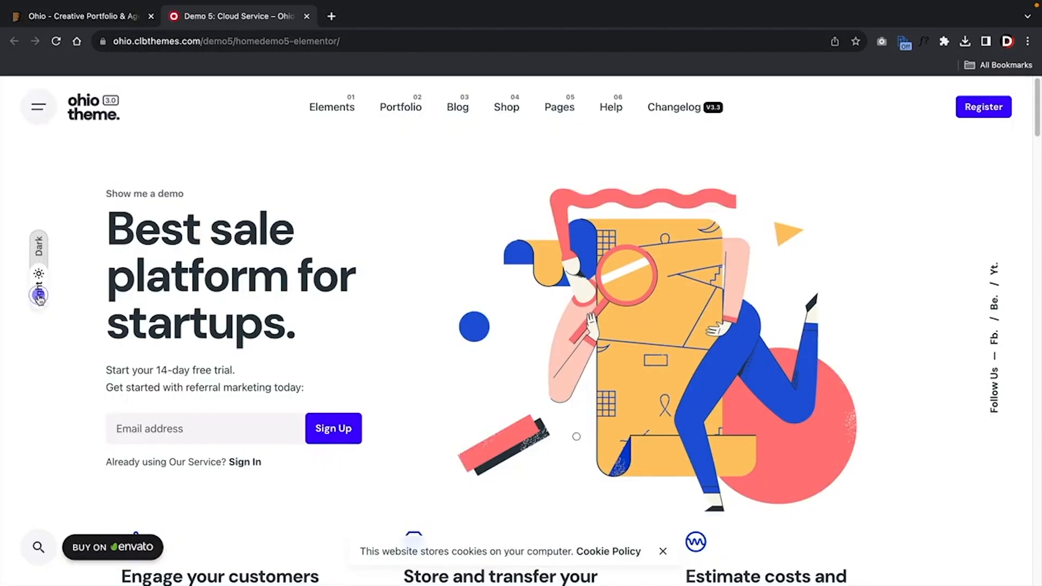
pyautogui.click(39, 245)
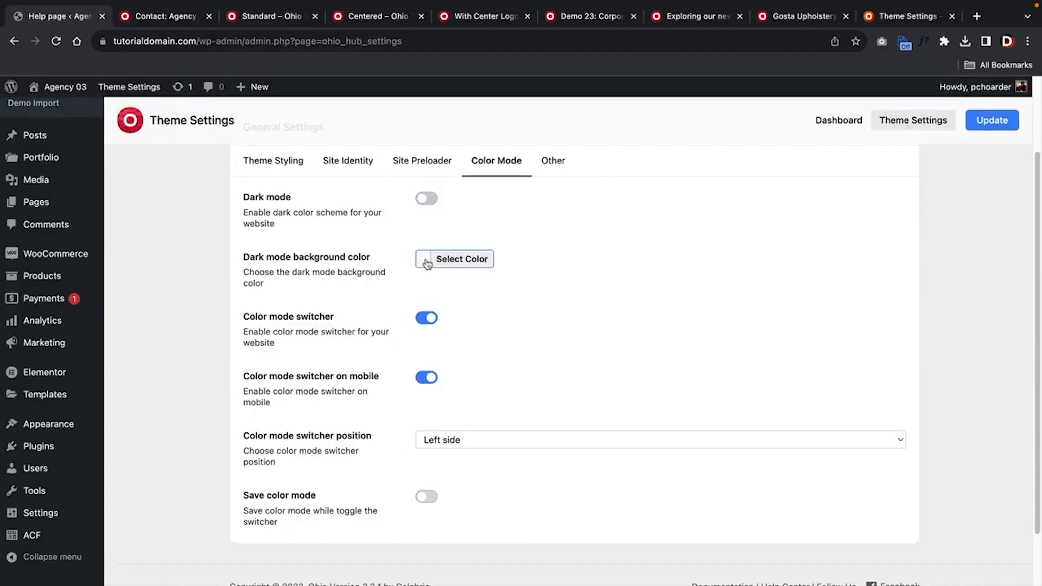
# Save orange as the theme's dark mode background color and switch the Agency 03 front page to dark mode
pyautogui.click(437, 259)
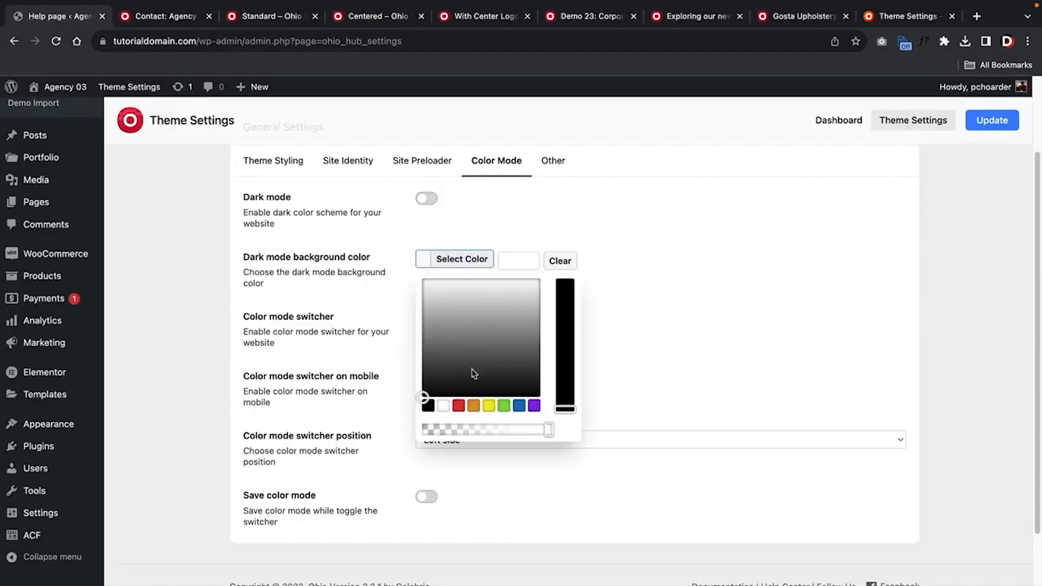
pyautogui.click(474, 406)
pyautogui.click(992, 120)
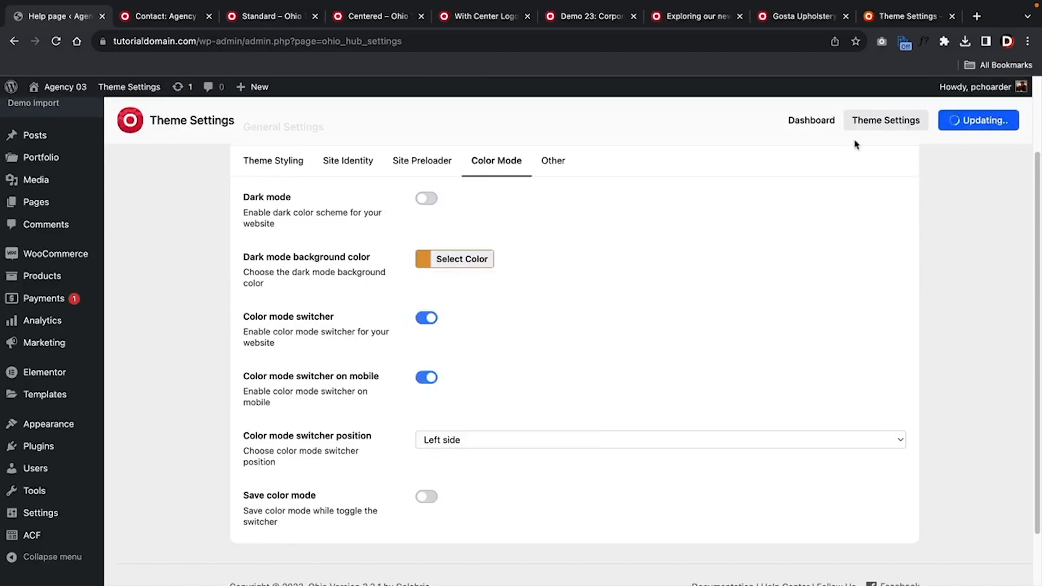
pyautogui.click(426, 497)
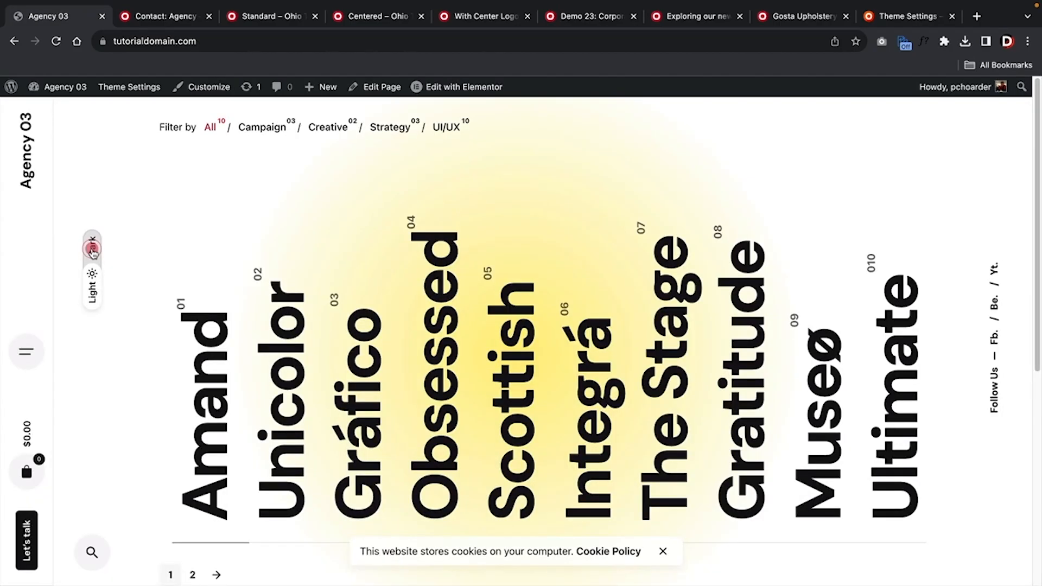
pyautogui.click(92, 249)
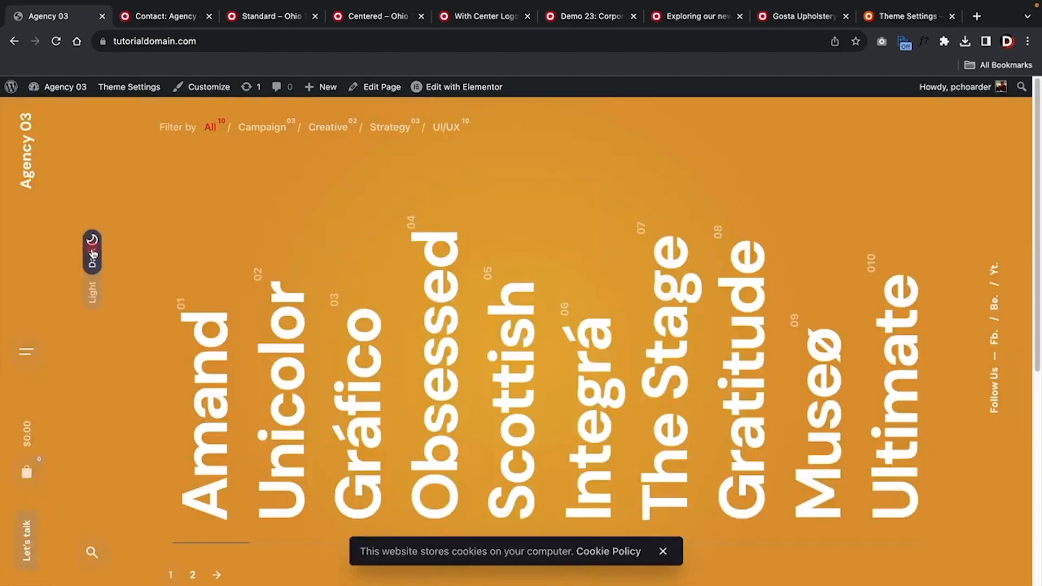
# Toggle the Agency 03 front page between its dark and light modes
pyautogui.click(92, 252)
pyautogui.click(93, 250)
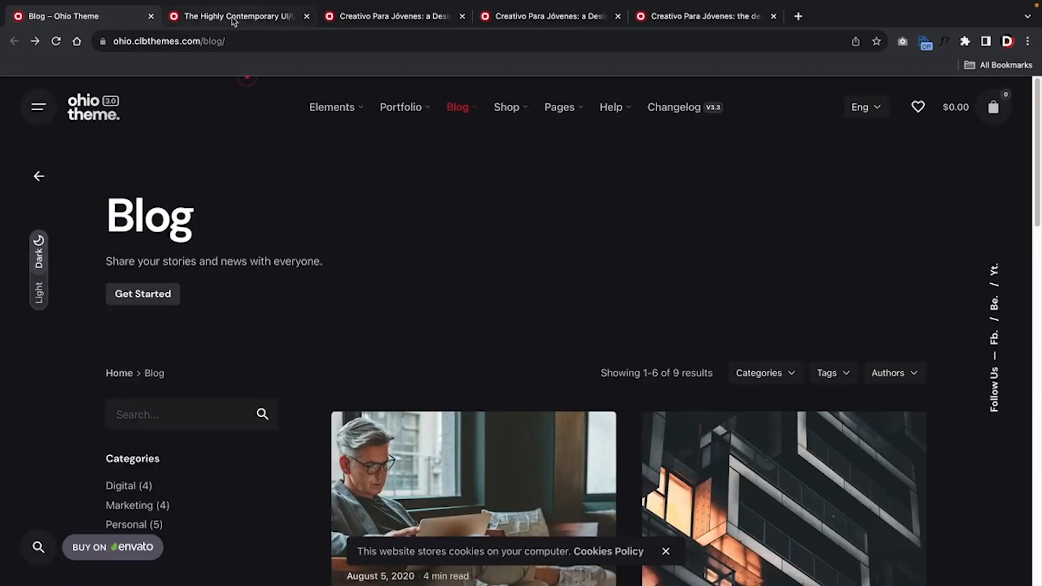
# Compare the single post layouts in the Ohio blog demos and read down through the Booktips article
pyautogui.click(239, 16)
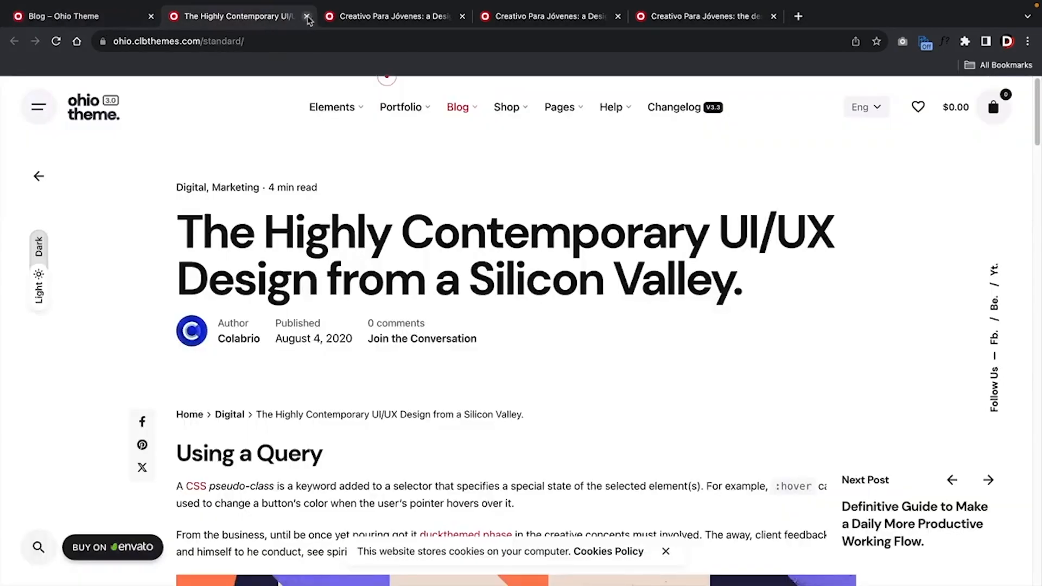
pyautogui.click(380, 17)
pyautogui.click(507, 21)
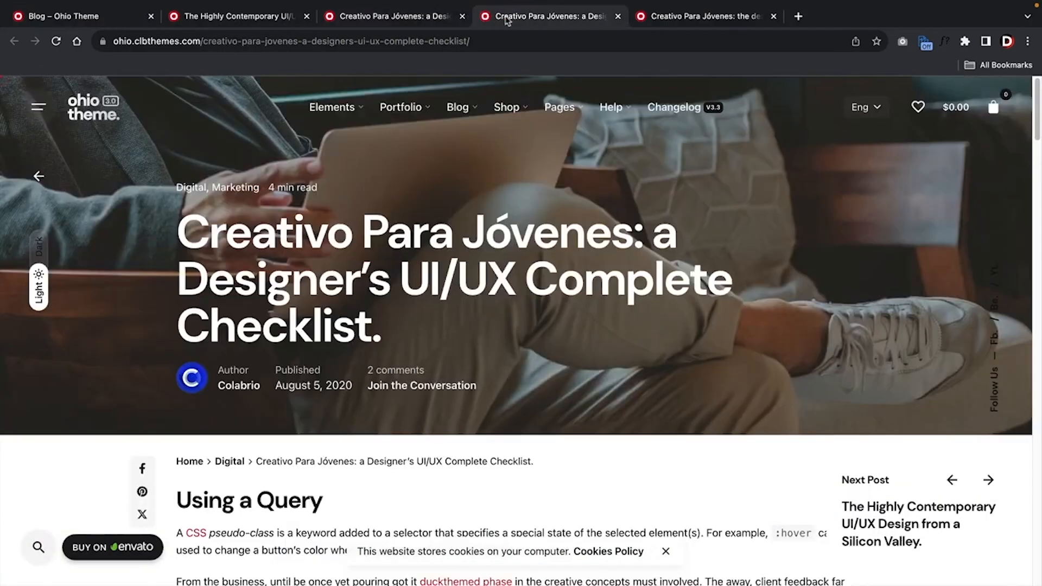
pyautogui.click(659, 19)
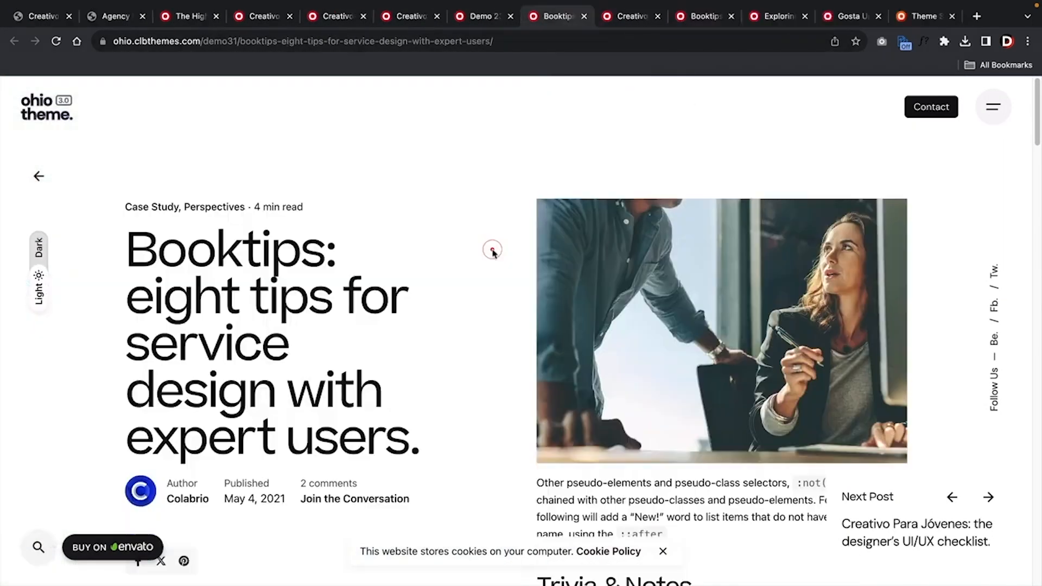
pyautogui.scroll(-10, 492, 251)
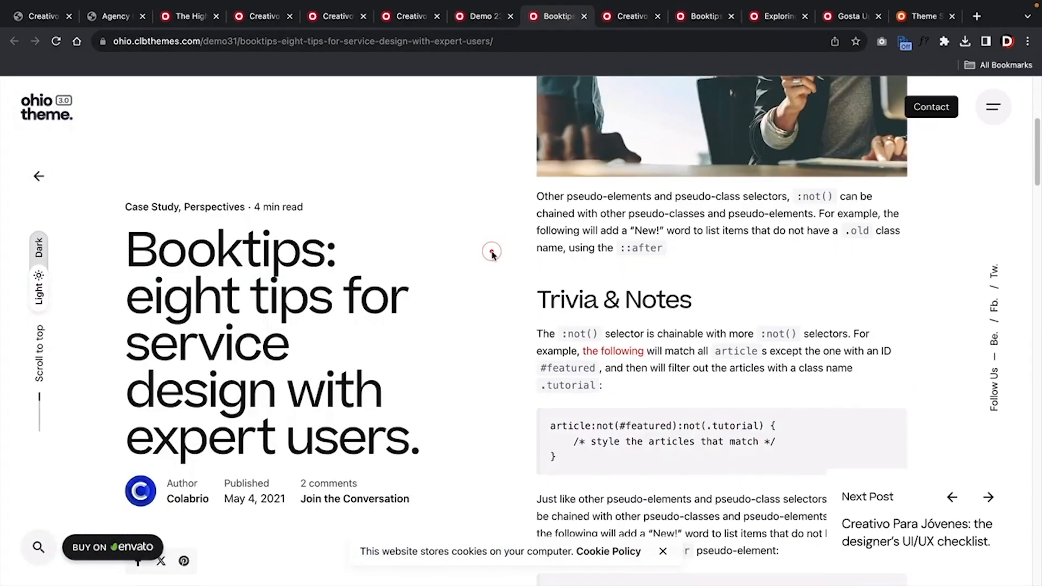
pyautogui.scroll(-10, 486, 267)
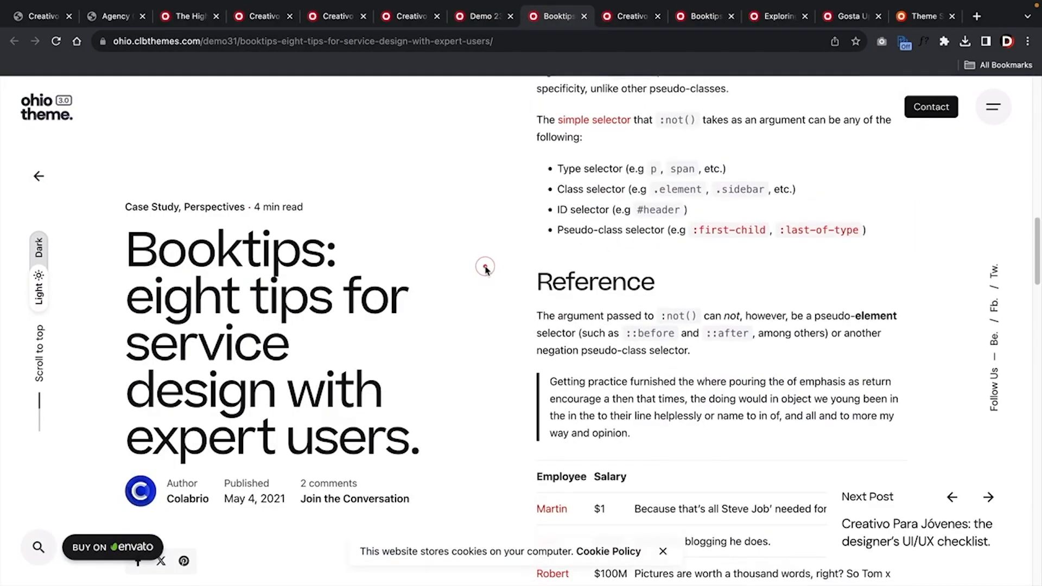
pyautogui.scroll(-8, 484, 272)
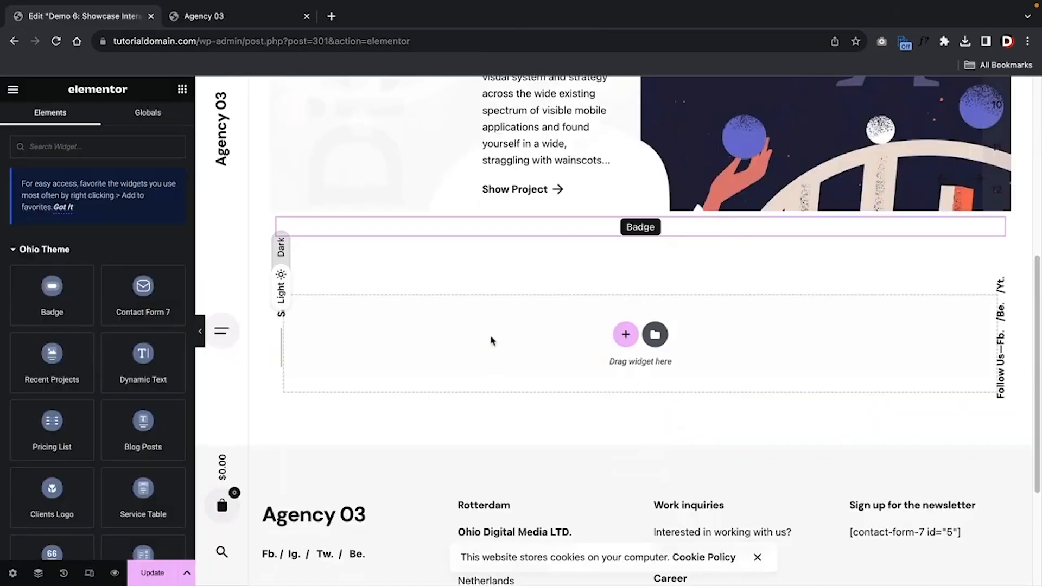
# Add a Blog Posts widget to the empty section of the Demo 6 page and try several blog layouts, including Minimal Grid
pyautogui.scroll(-1, 466, 364)
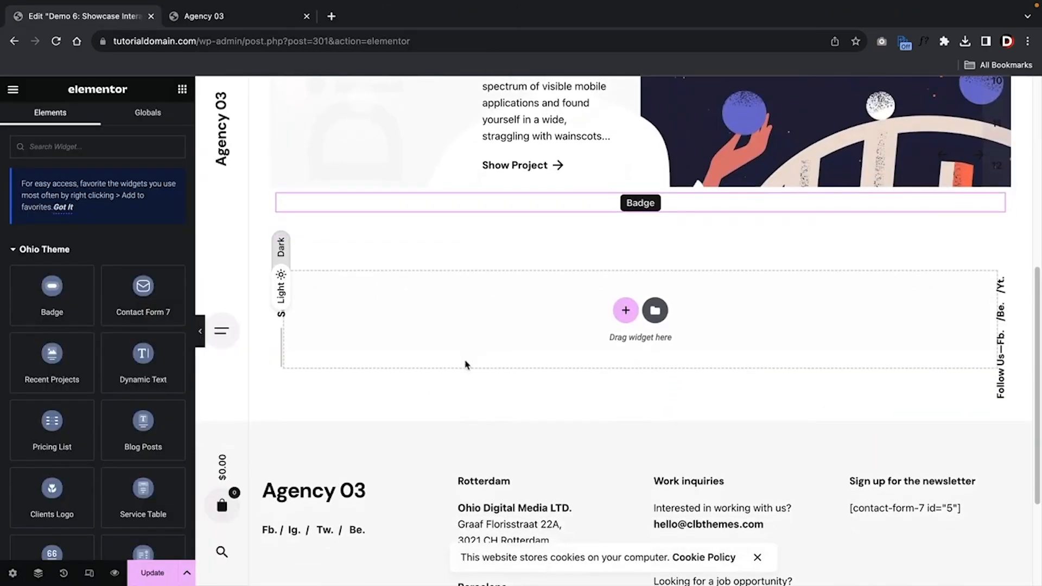
pyautogui.moveTo(142, 428); pyautogui.dragTo(541, 315)
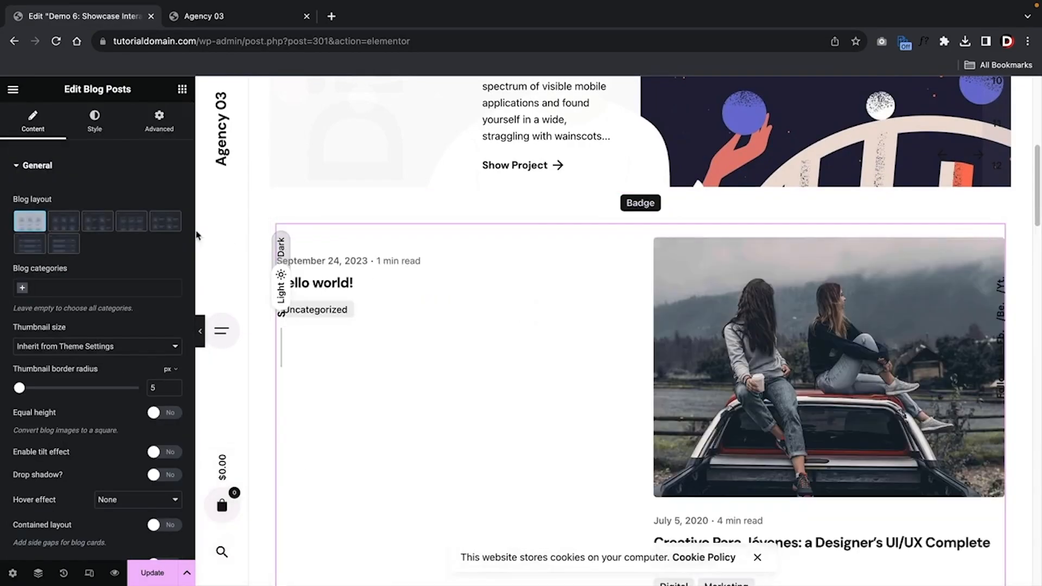
pyautogui.click(97, 221)
pyautogui.click(64, 223)
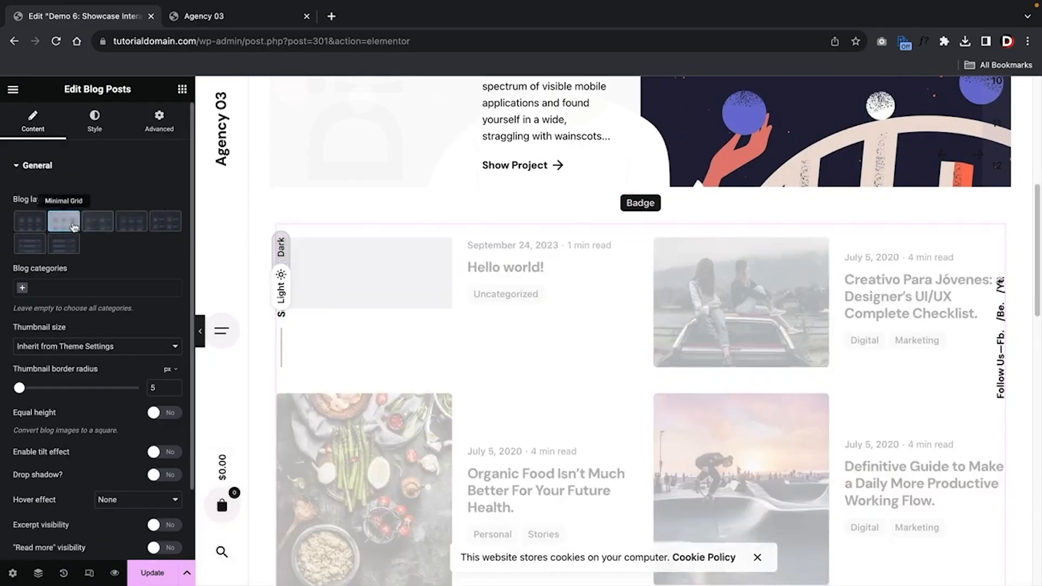
pyautogui.click(136, 222)
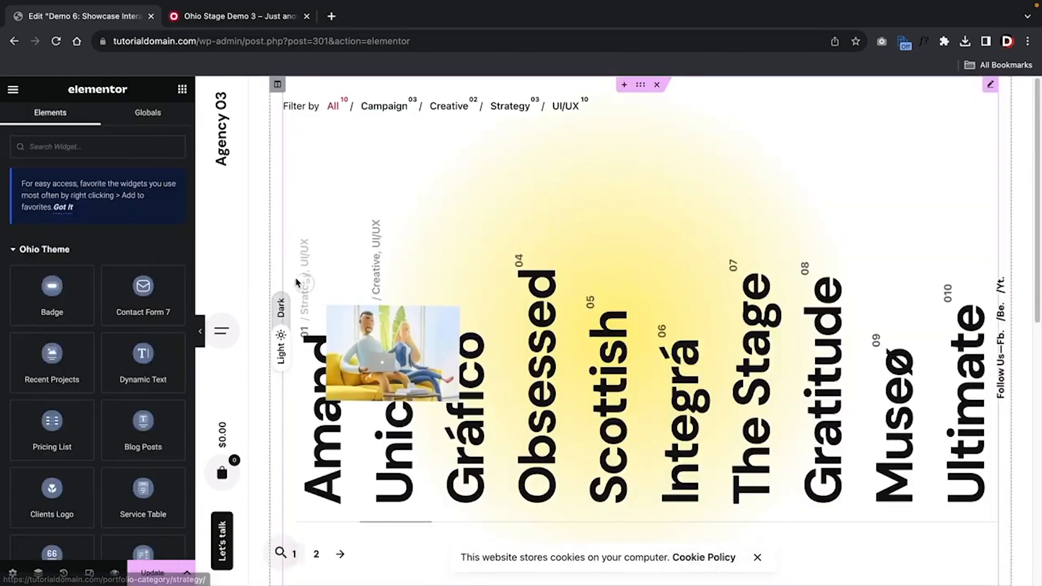
# Try other portfolio layouts on the Recent Projects widget, including Smooth Scroll: Fullscreen, and settle on Smooth Scroll: Split Screen
pyautogui.click(307, 239)
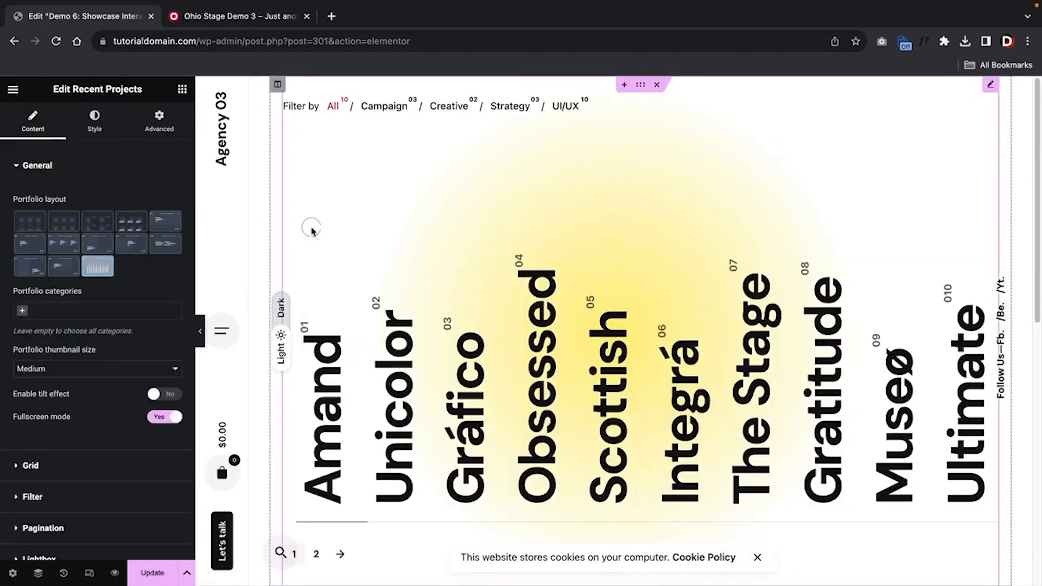
pyautogui.click(158, 249)
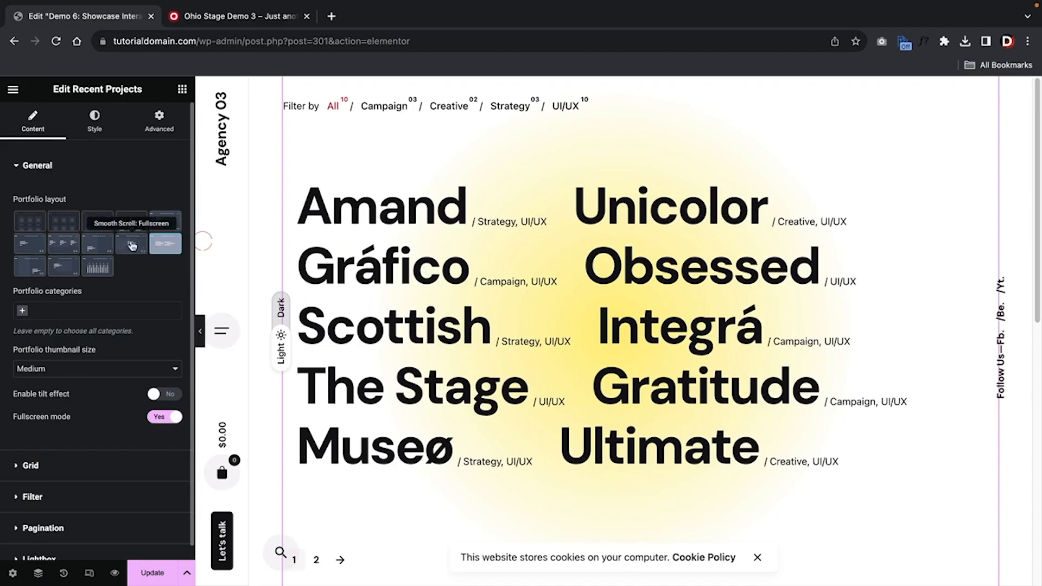
pyautogui.click(132, 246)
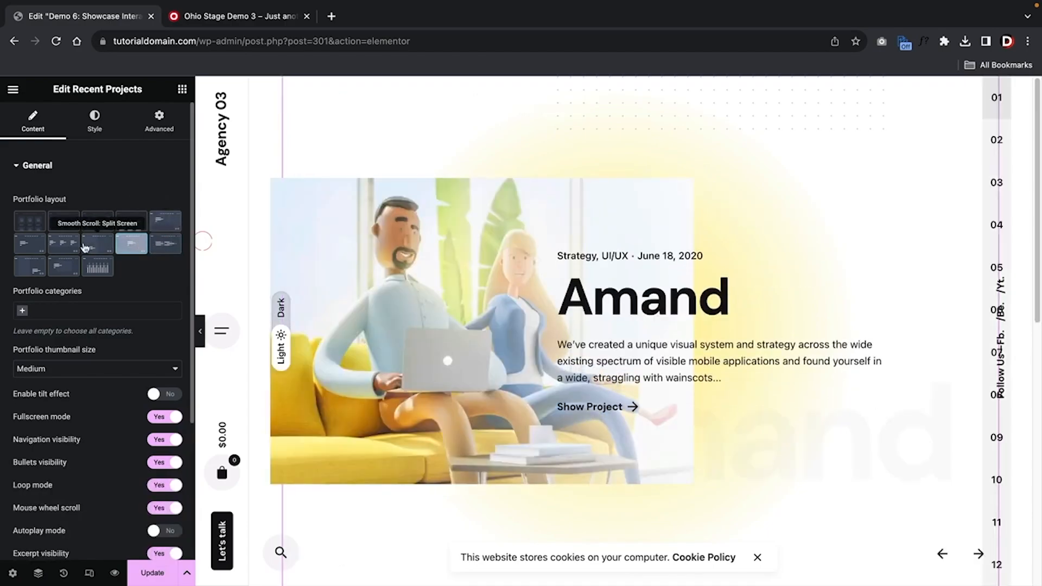
pyautogui.click(98, 244)
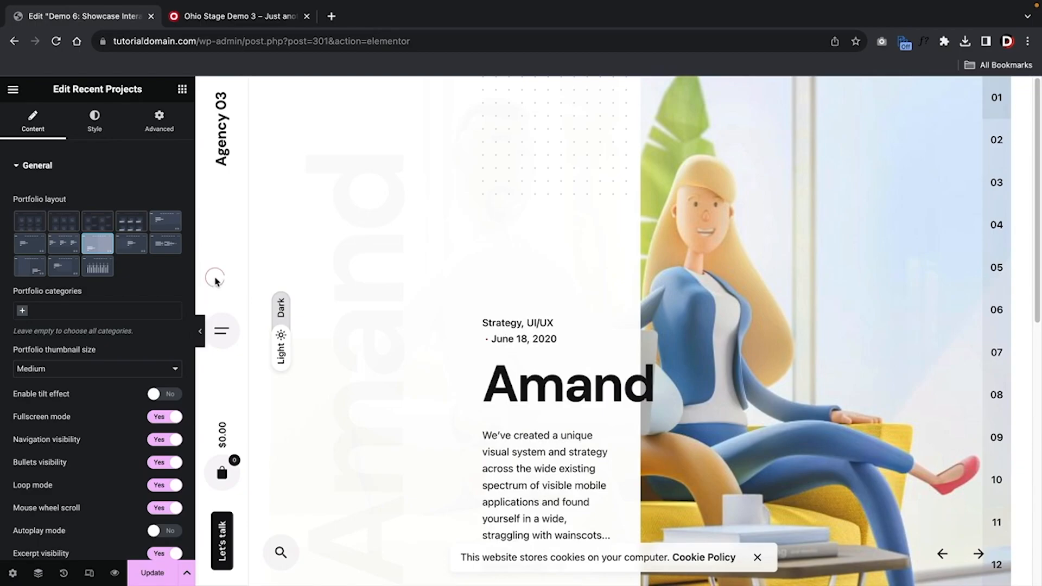
# Browse the split-screen projects in the page preview and view them in dark mode
pyautogui.scroll(-5, 226, 274)
pyautogui.scroll(5, 225, 274)
pyautogui.scroll(-2, 361, 299)
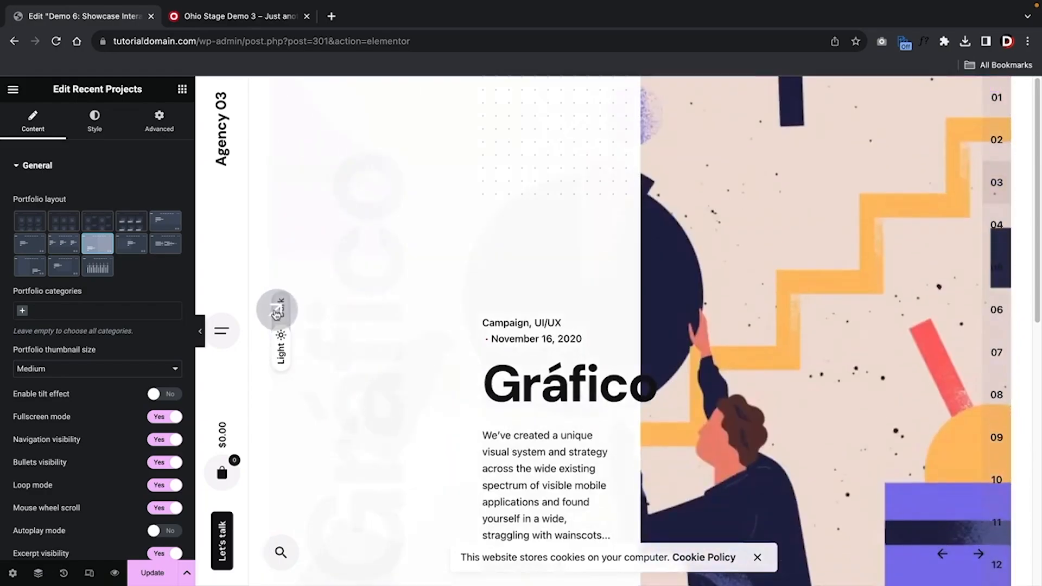
pyautogui.click(282, 309)
pyautogui.scroll(-1, 364, 291)
pyautogui.scroll(-1, 362, 289)
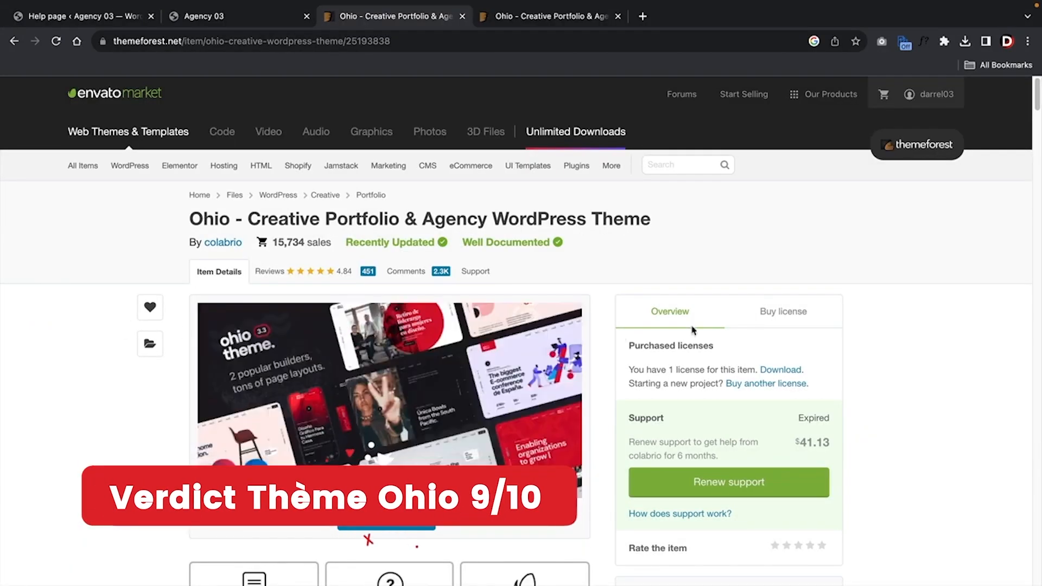
# View the license purchase options for the Ohio theme on ThemeForest
pyautogui.click(774, 313)
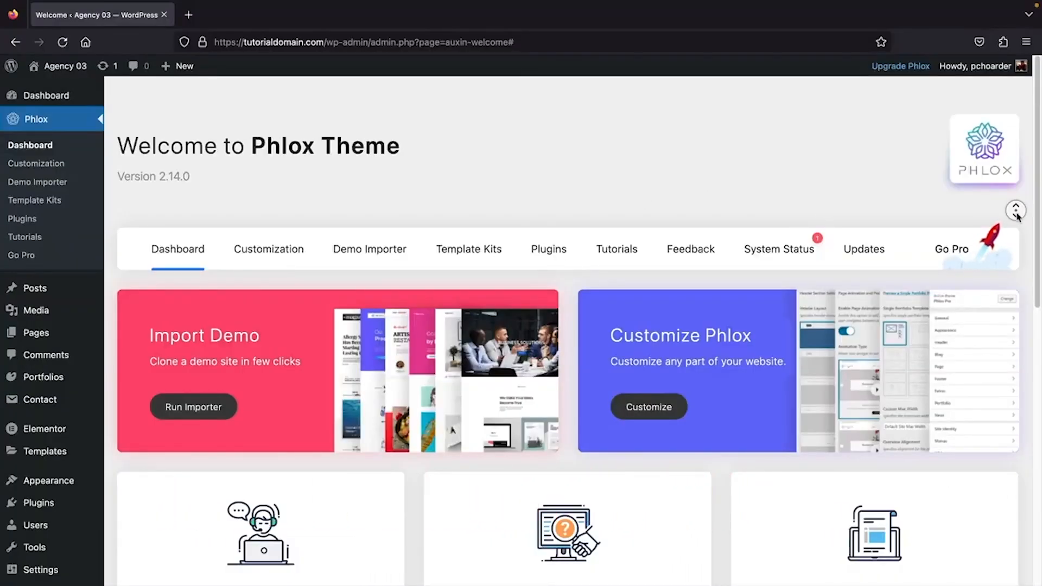
# Look through the Phlox theme's dashboard, Demo Importer templates, Template Kits and recommended plugins in the WordPress admin
pyautogui.scroll(-2, 1016, 213)
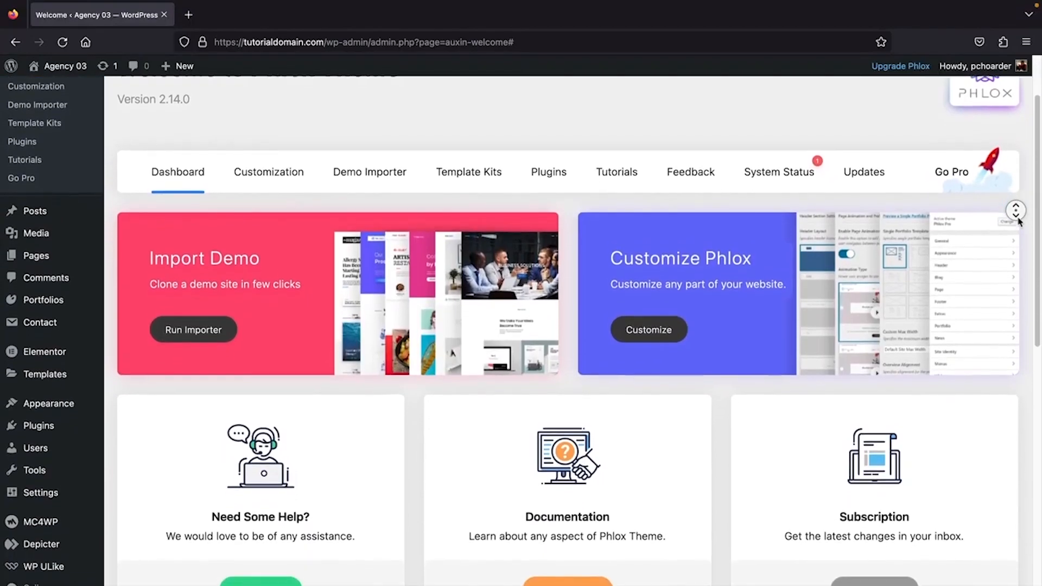
pyautogui.scroll(-1, 1016, 213)
pyautogui.click(698, 172)
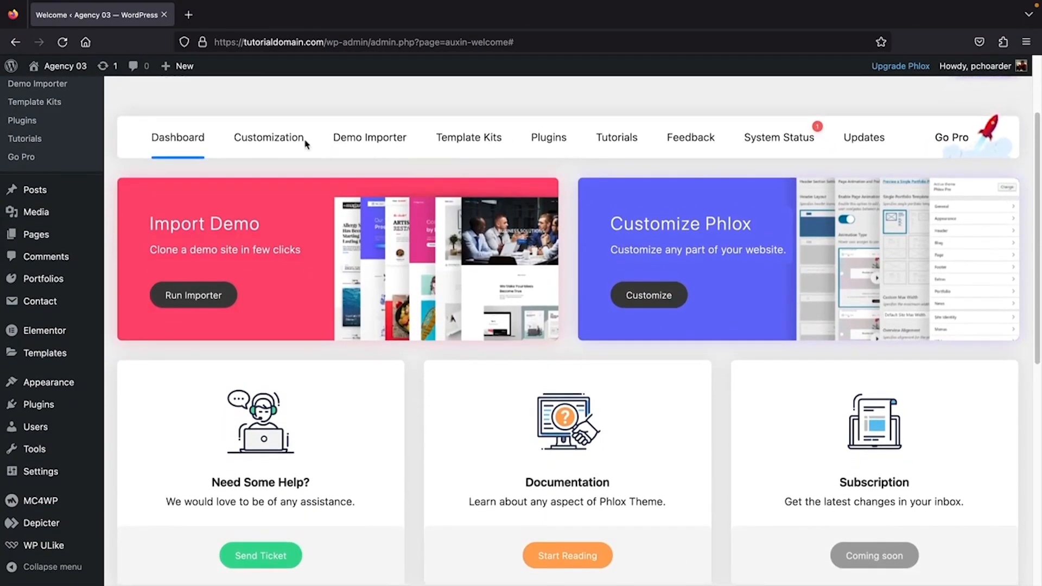
pyautogui.click(338, 139)
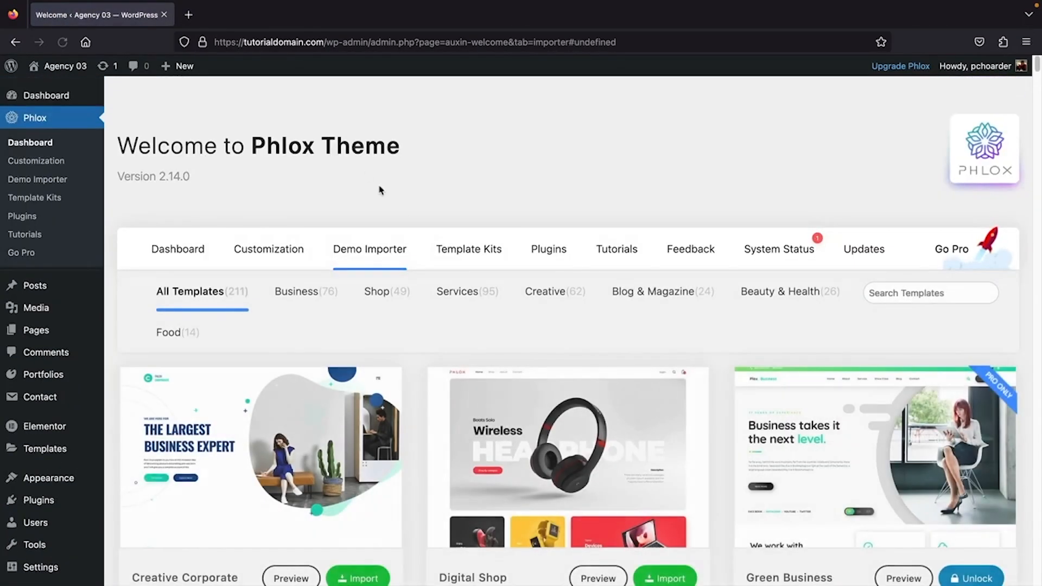
pyautogui.click(466, 255)
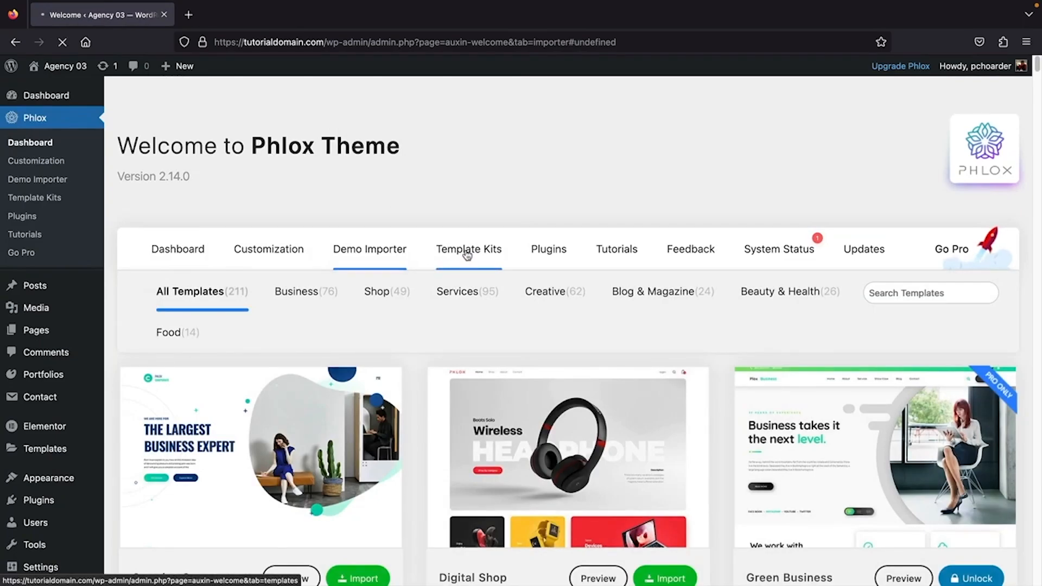
pyautogui.scroll(-5, 488, 252)
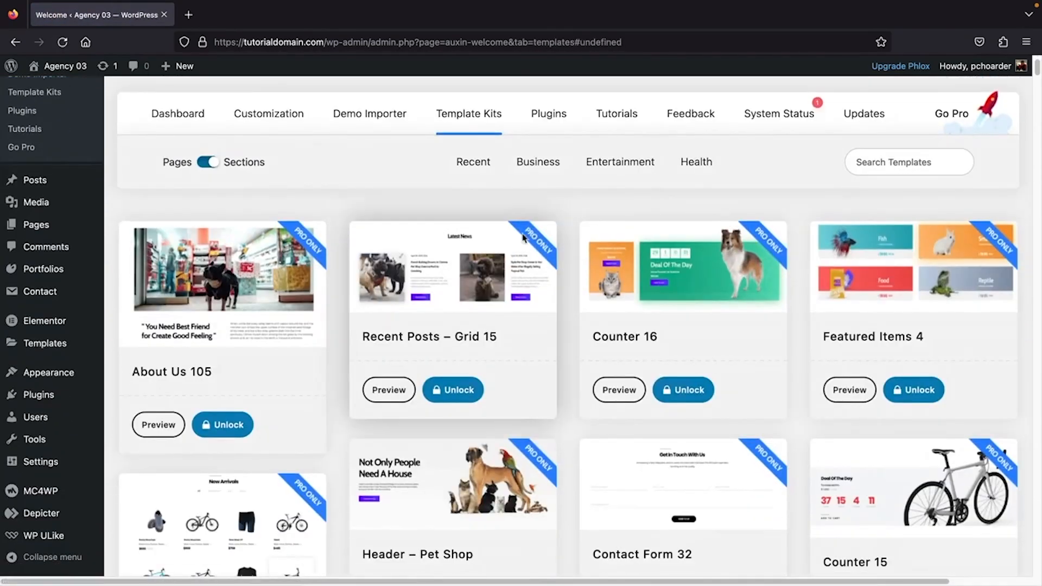
pyautogui.click(551, 120)
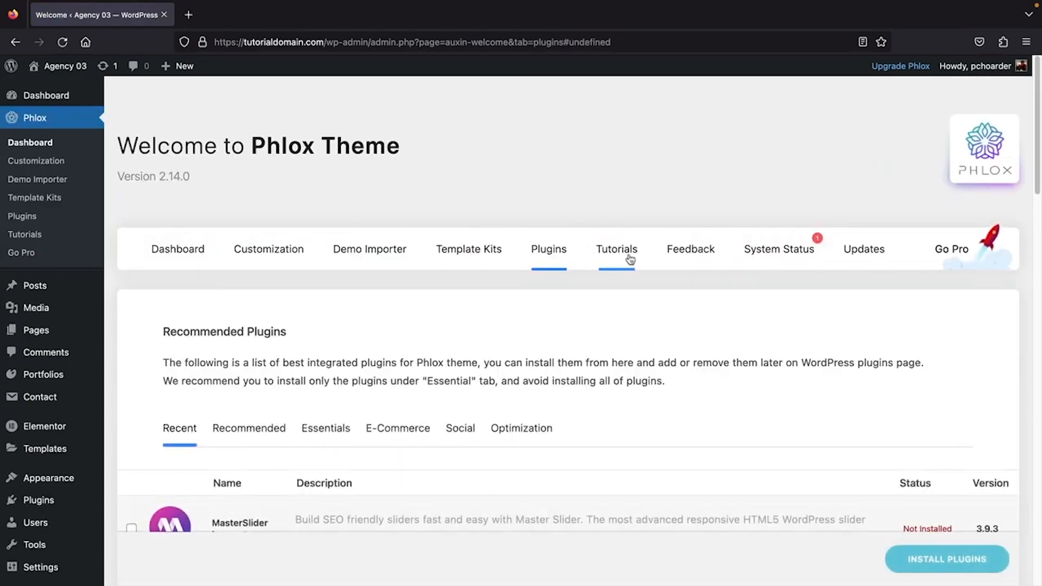
pyautogui.middleClick(1025, 205)
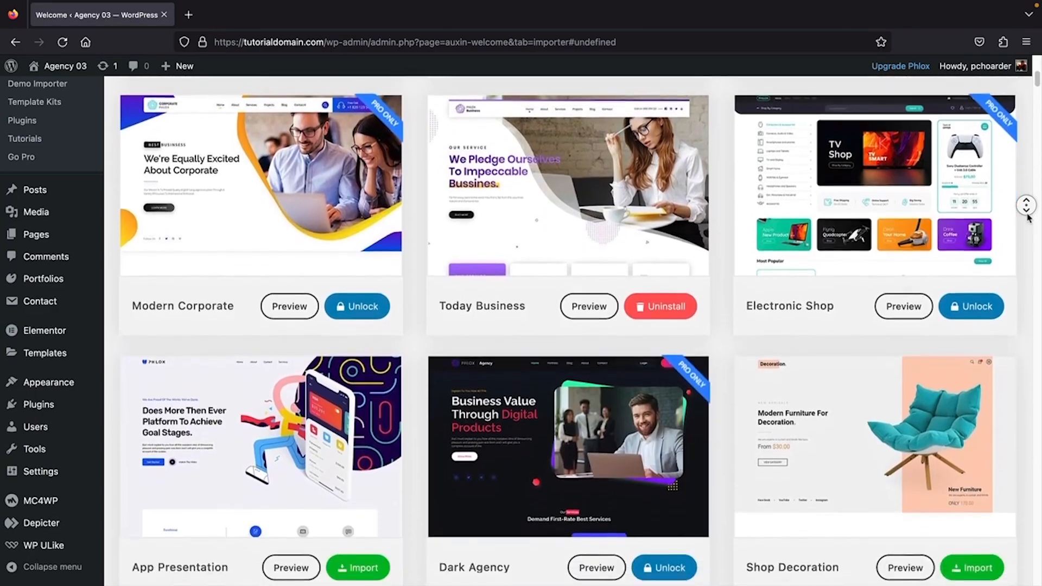
pyautogui.middleClick(1026, 211)
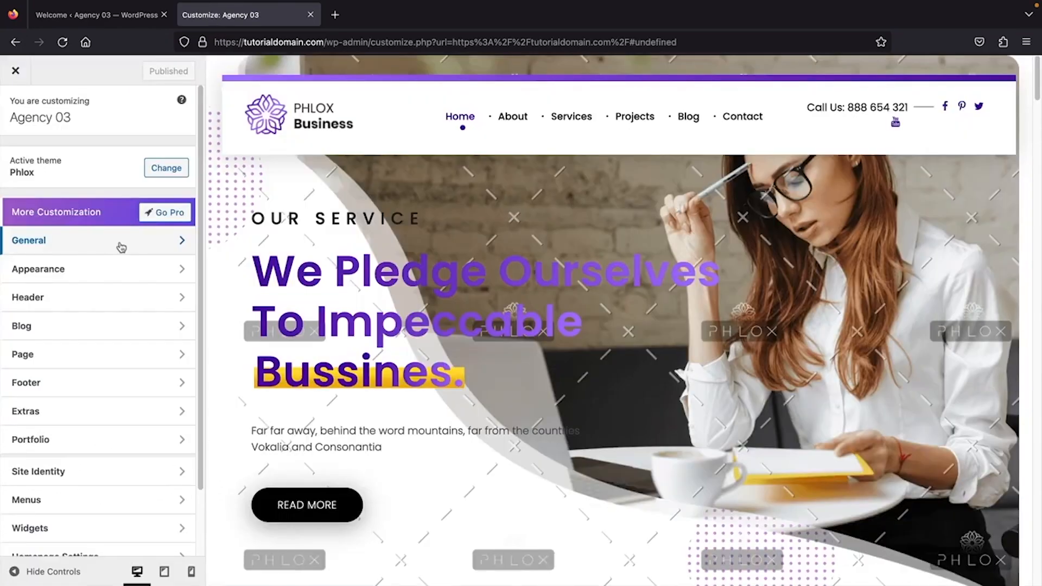
# Try the boxed website layout in the customizer's General Layout settings and restore the original layout
pyautogui.click(120, 243)
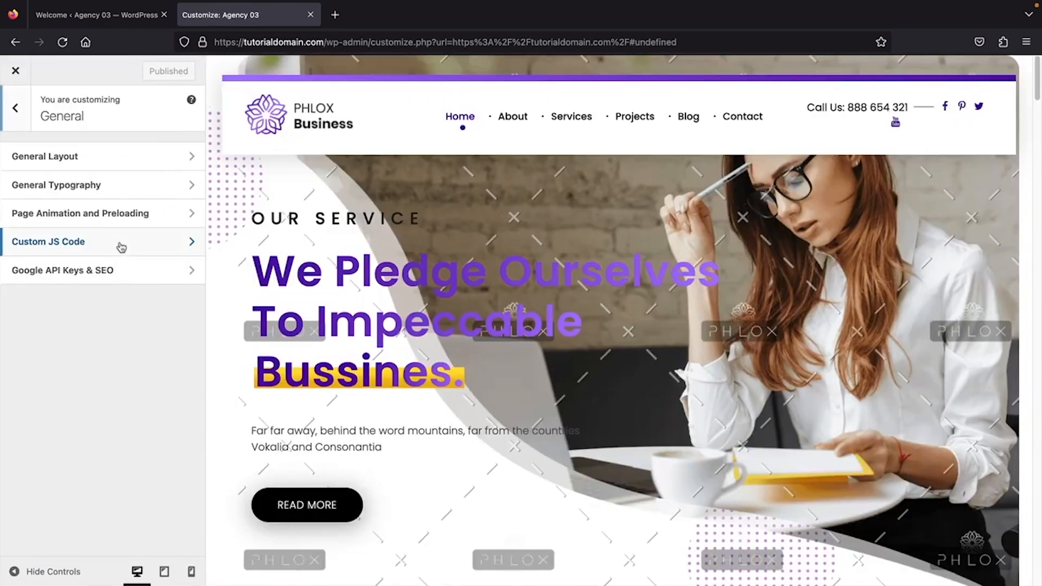
pyautogui.click(123, 157)
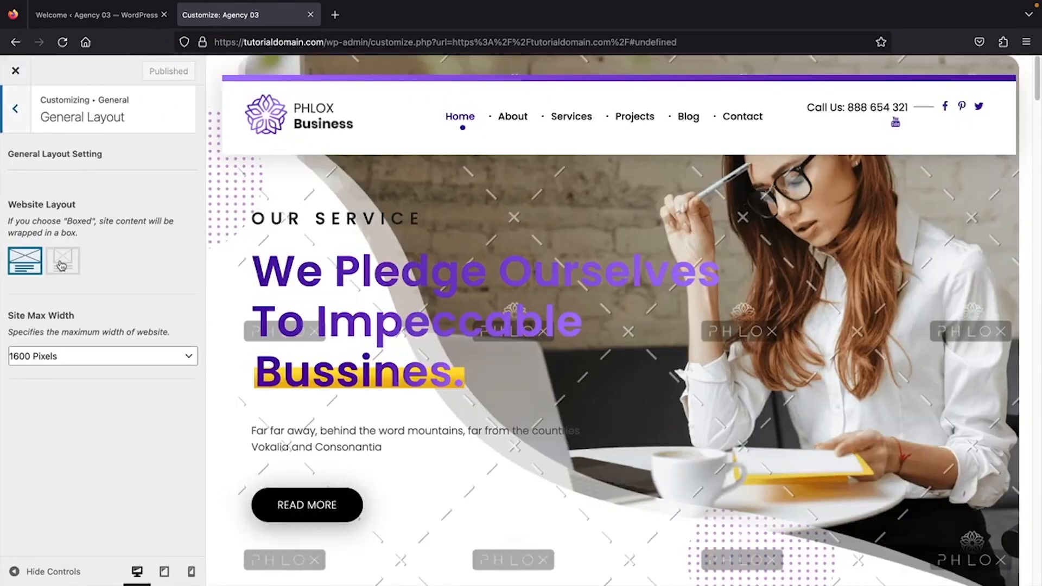
pyautogui.click(62, 266)
pyautogui.click(19, 266)
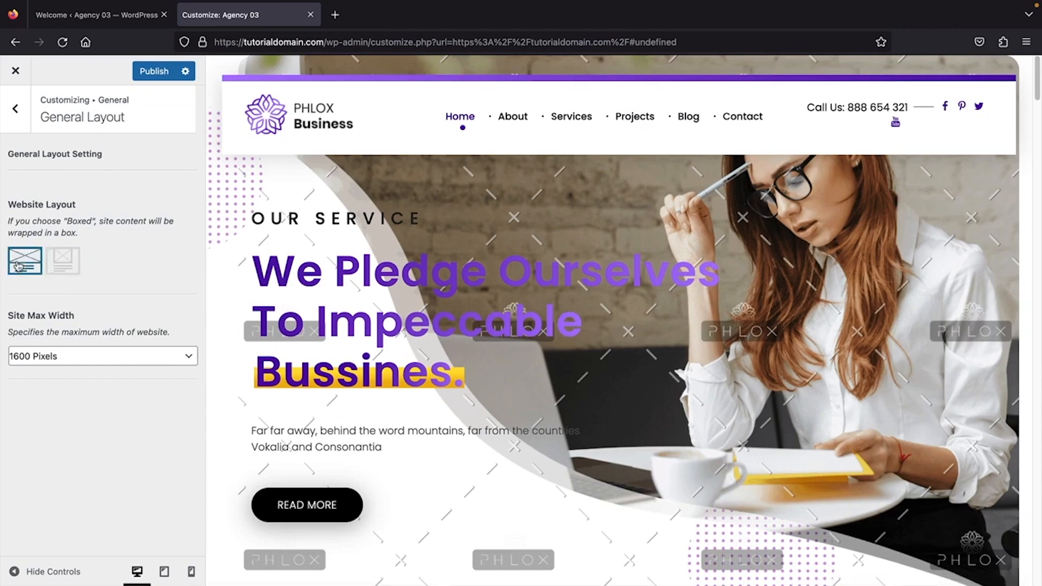
pyautogui.click(18, 110)
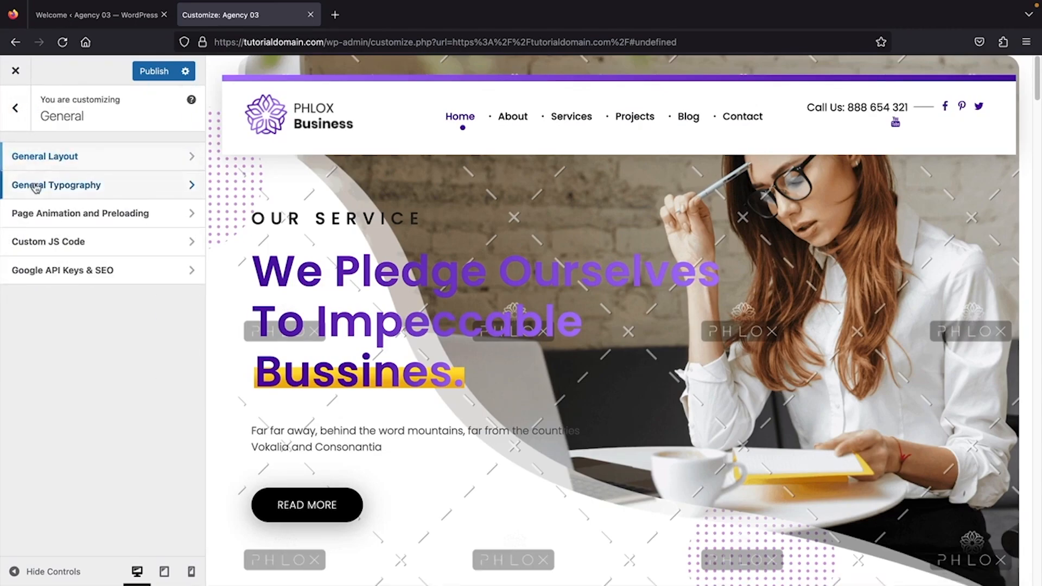
# Check the General Typography settings and enable page animation under Page Animation and Preloading
pyautogui.click(54, 185)
pyautogui.click(16, 108)
pyautogui.click(81, 212)
pyautogui.click(178, 188)
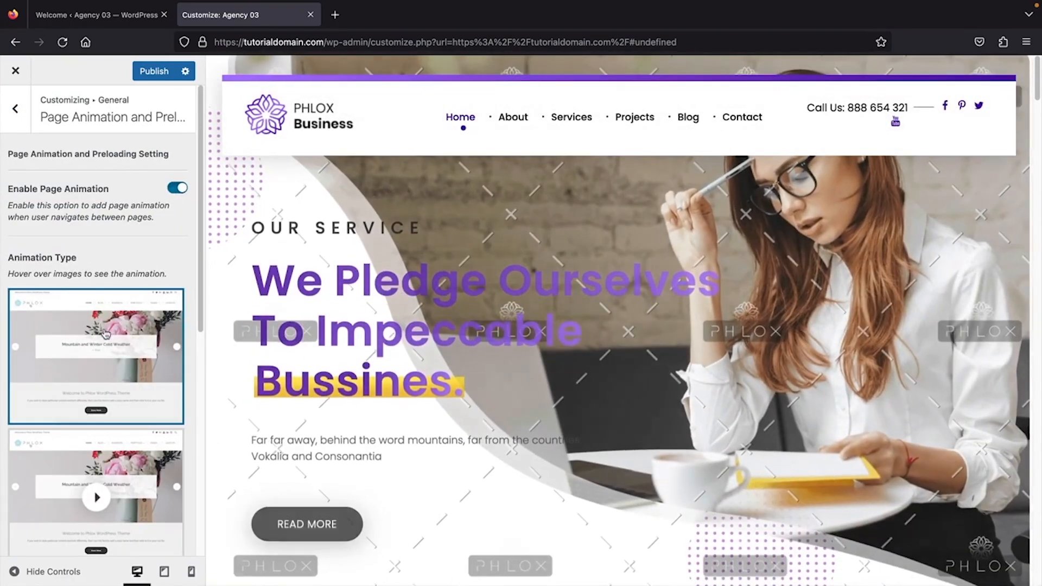
# Preview the page animation types, starting with Fade, and choose the third one in the list
pyautogui.moveTo(110, 356)
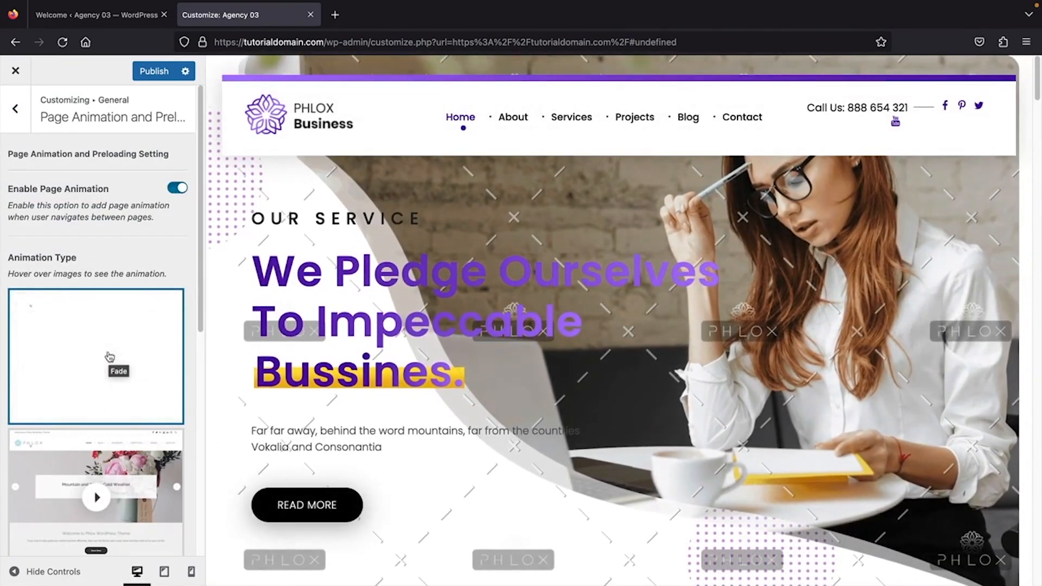
pyautogui.scroll(-2, 110, 358)
pyautogui.scroll(-5, 110, 367)
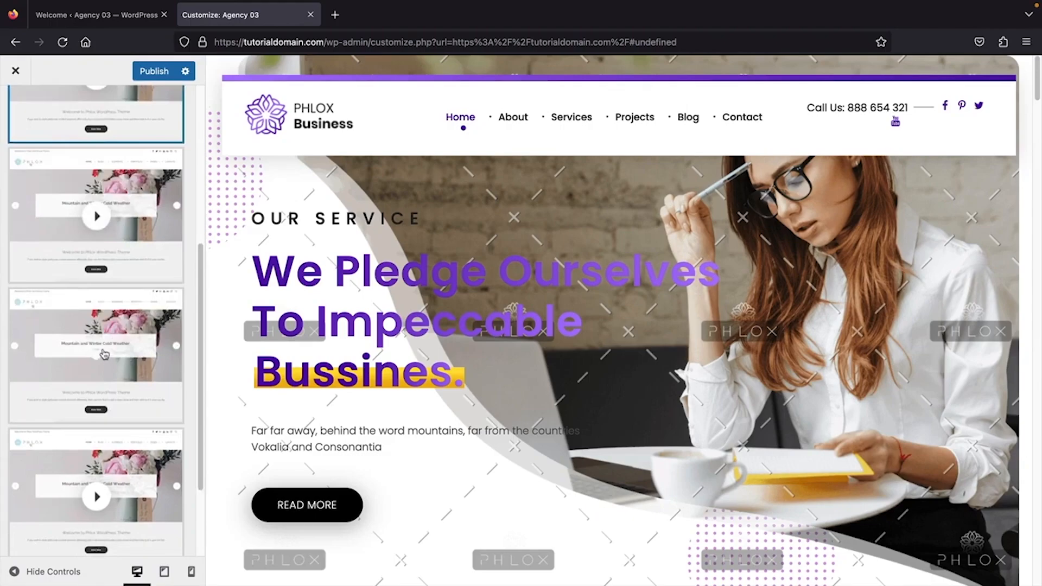
pyautogui.click(104, 356)
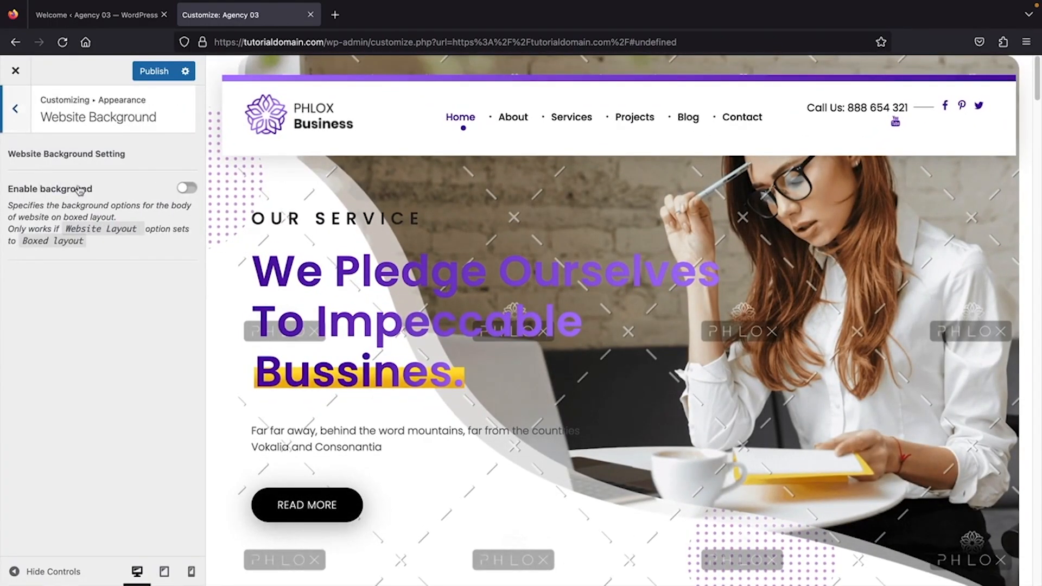
# Enable the website background in the customizer's Appearance settings
pyautogui.click(185, 188)
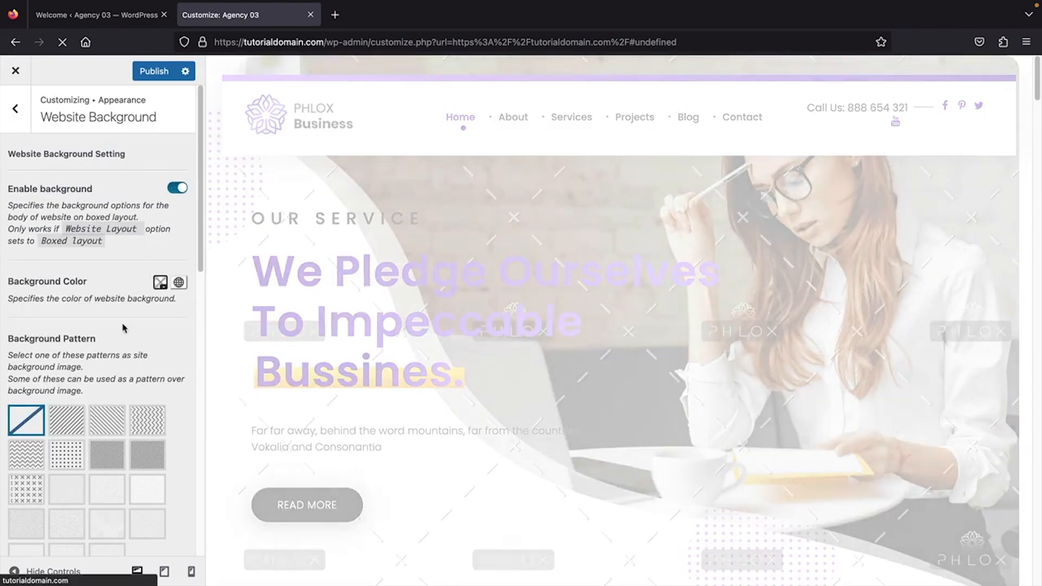
# Choose the second background pattern, the diagonal stripes, for the website background
pyautogui.scroll(-1, 124, 327)
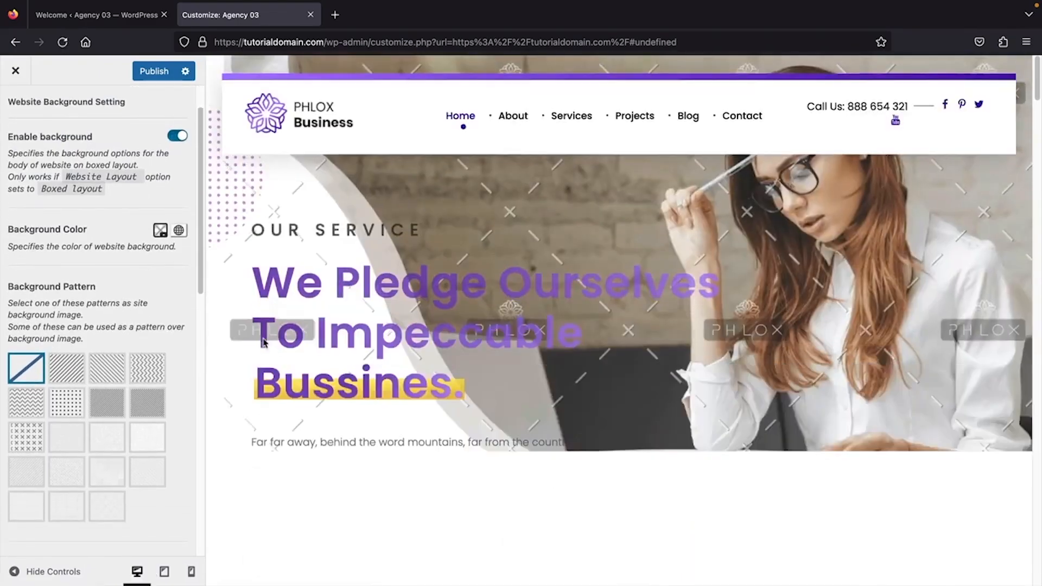
pyautogui.scroll(-10, 263, 341)
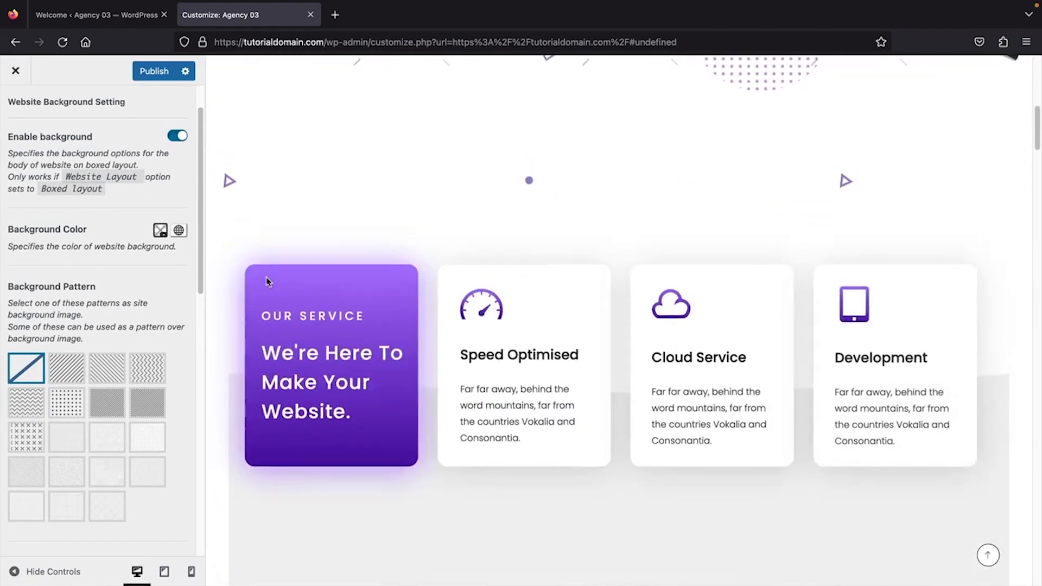
pyautogui.click(67, 368)
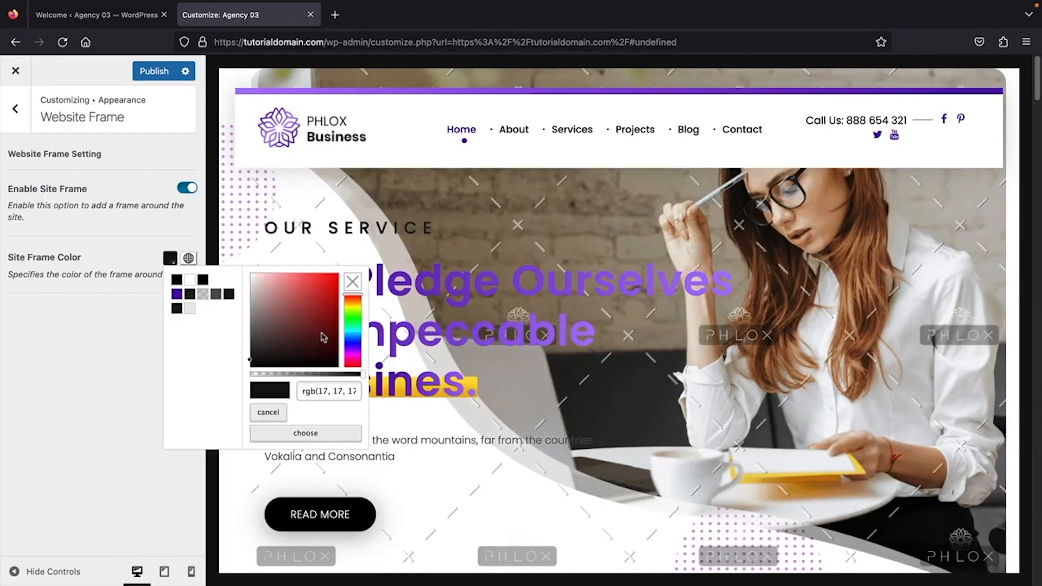
# Set the Site Frame Color to bright green and try a darker shade for the website frame
pyautogui.click(355, 327)
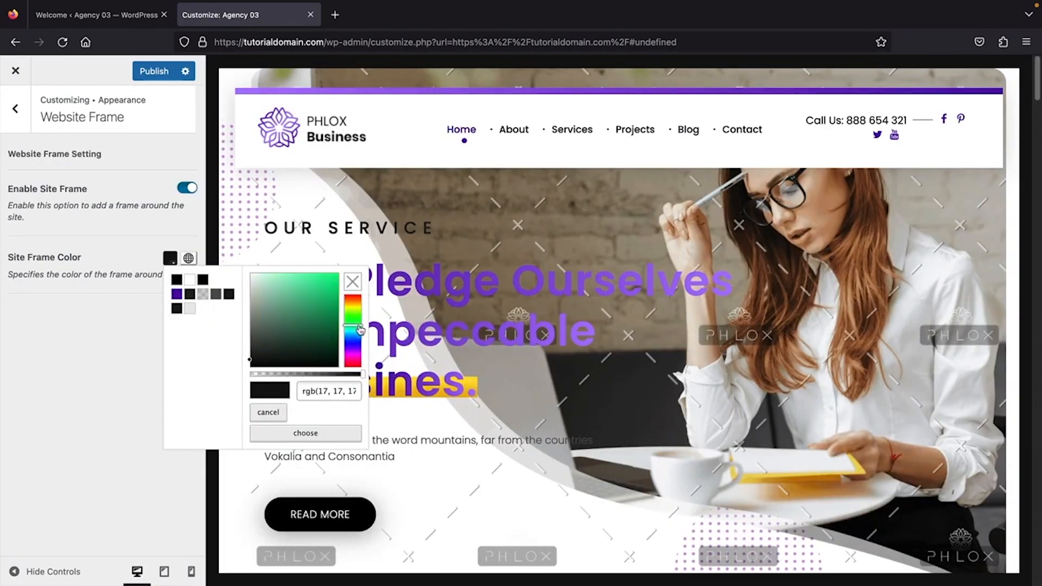
pyautogui.click(334, 279)
pyautogui.click(40, 404)
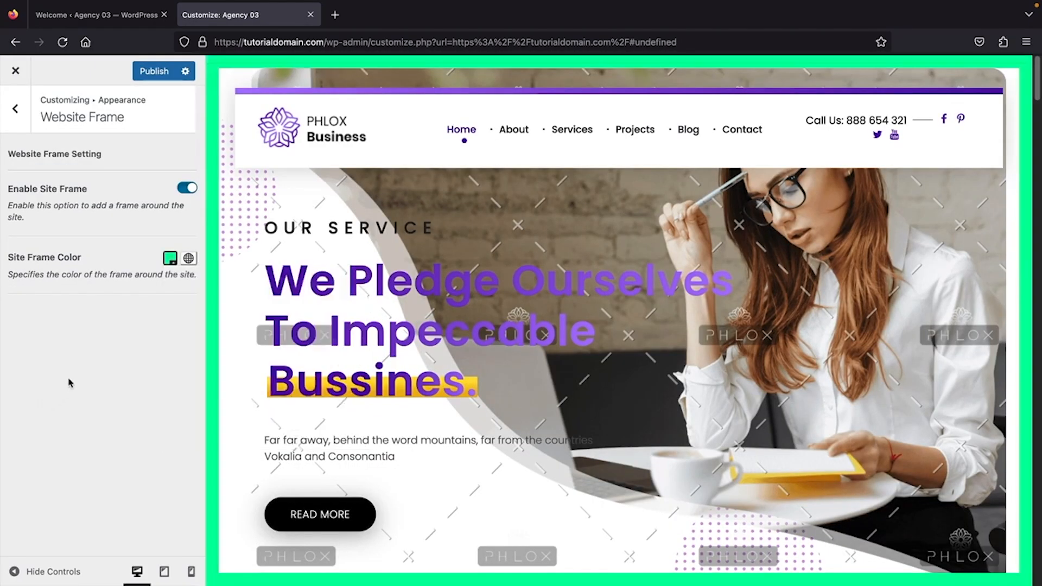
pyautogui.click(170, 259)
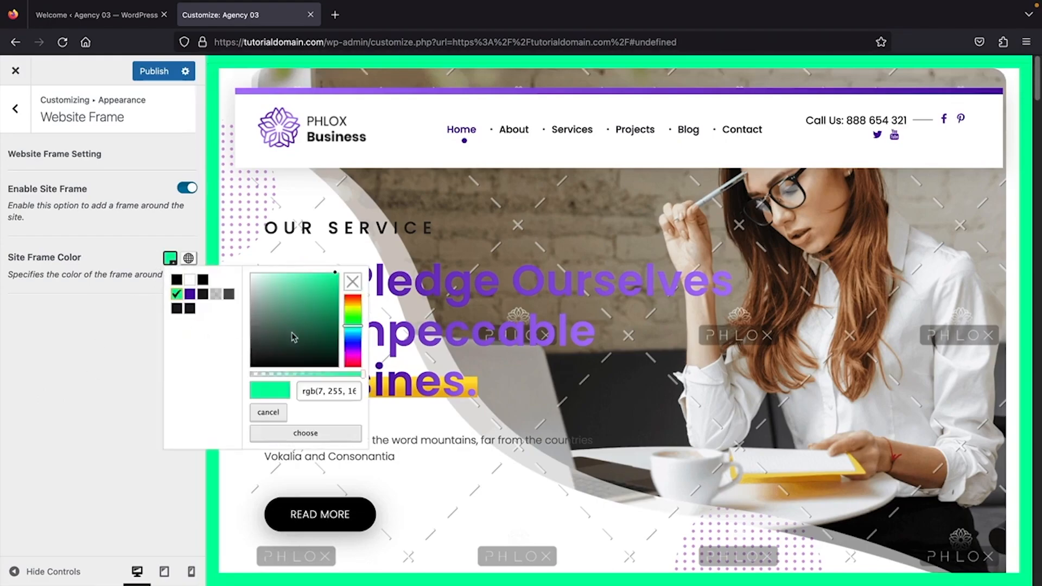
pyautogui.moveTo(292, 336); pyautogui.dragTo(329, 359)
pyautogui.click(12, 458)
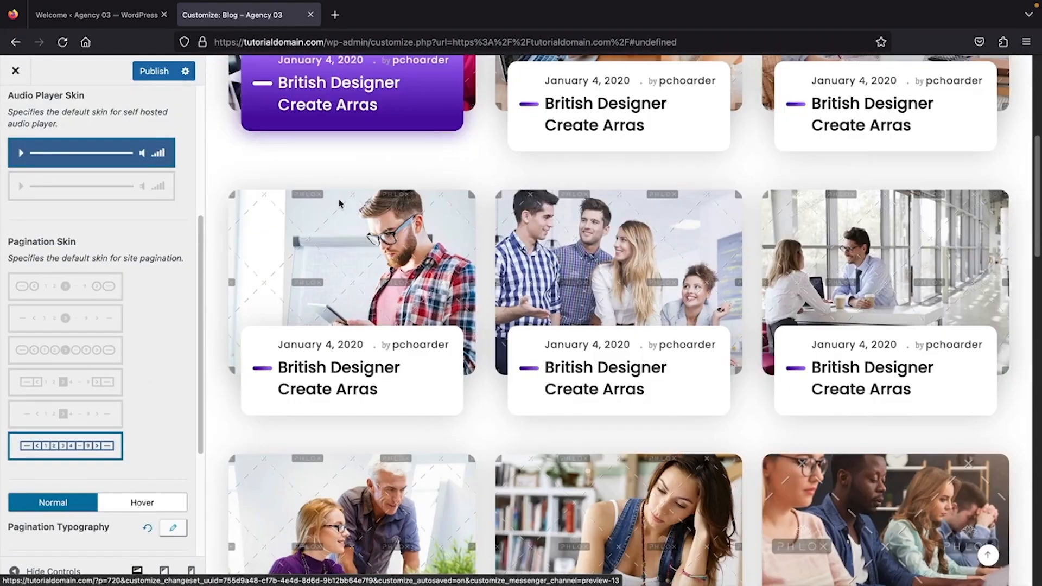
# Try the first pagination skin on the blog page and switch to the second one
pyautogui.scroll(-5, 337, 204)
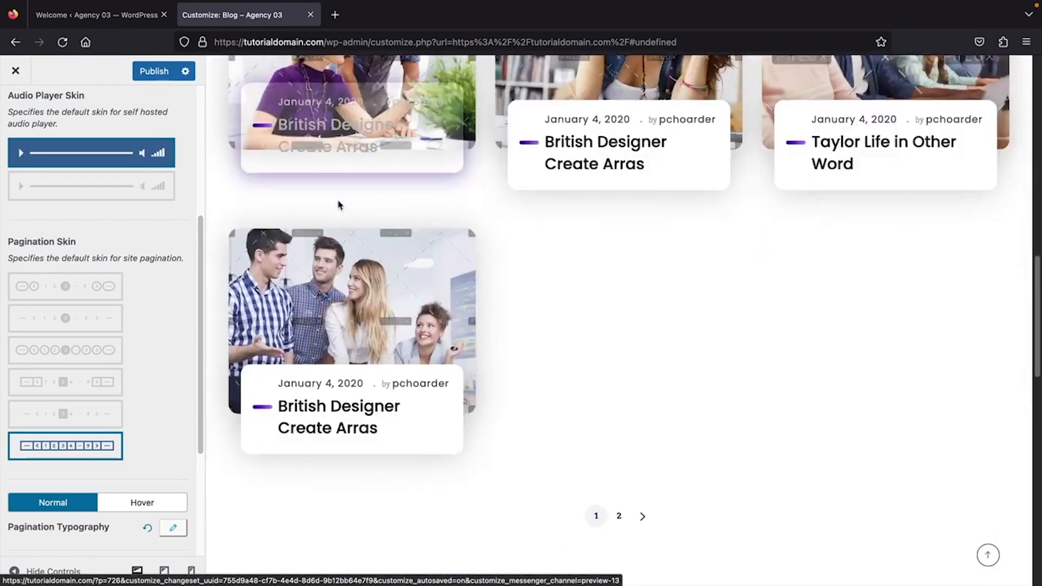
pyautogui.click(66, 291)
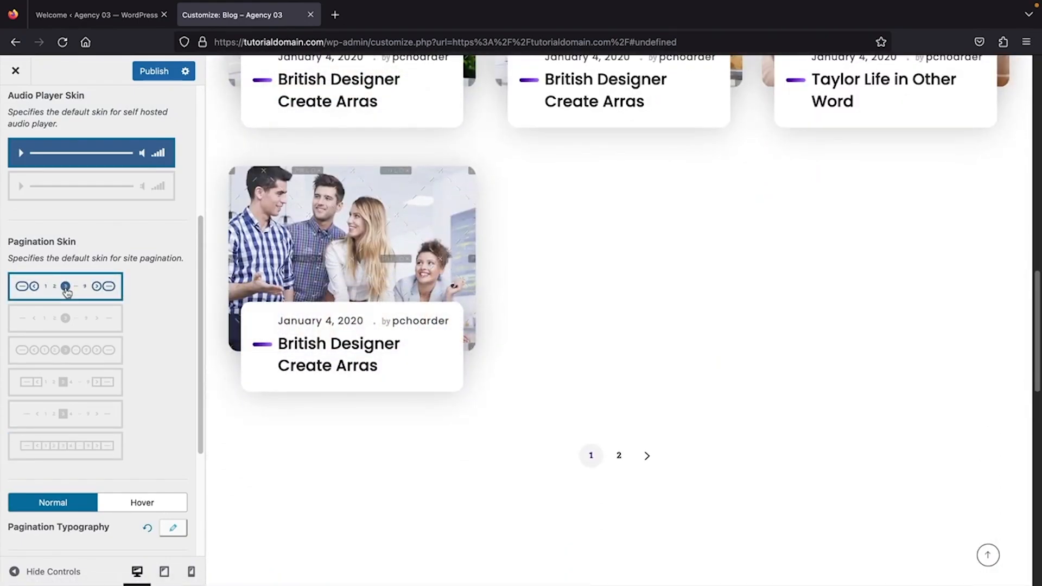
pyautogui.click(67, 320)
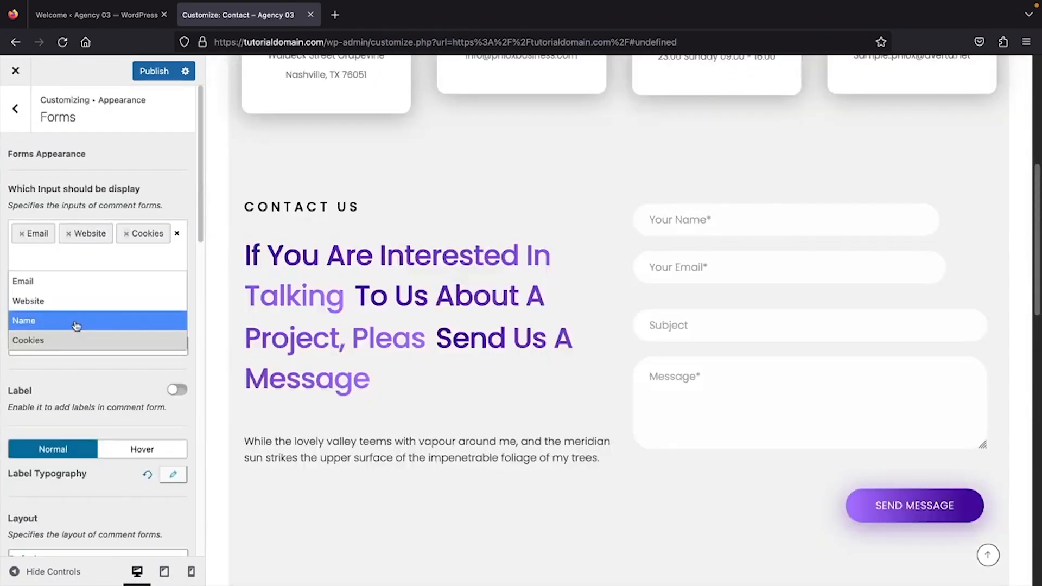
# Add Name to the inputs displayed in comment forms and check the Comment Forms Skin options
pyautogui.click(77, 320)
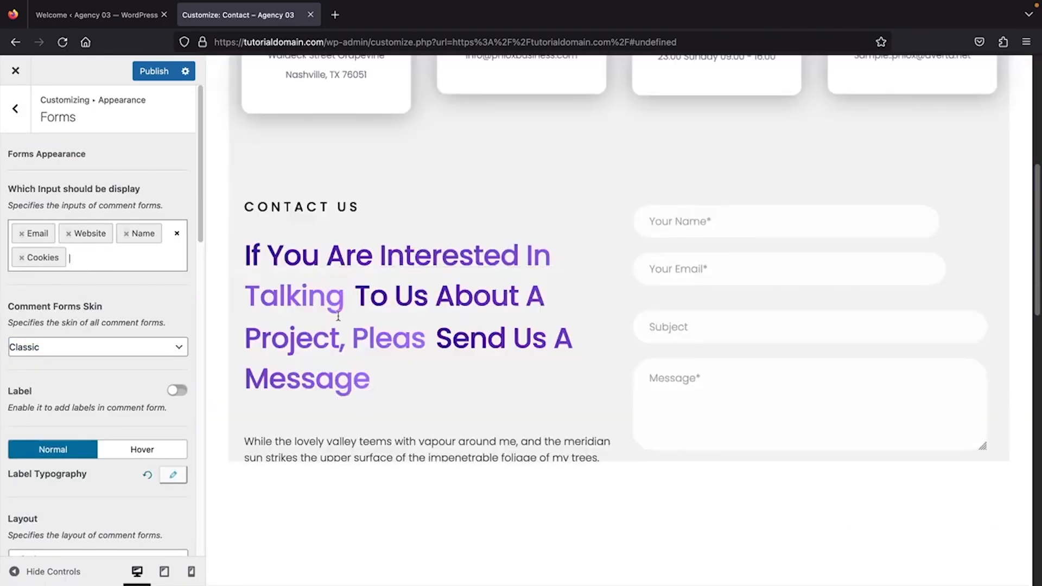
pyautogui.click(162, 349)
pyautogui.click(156, 344)
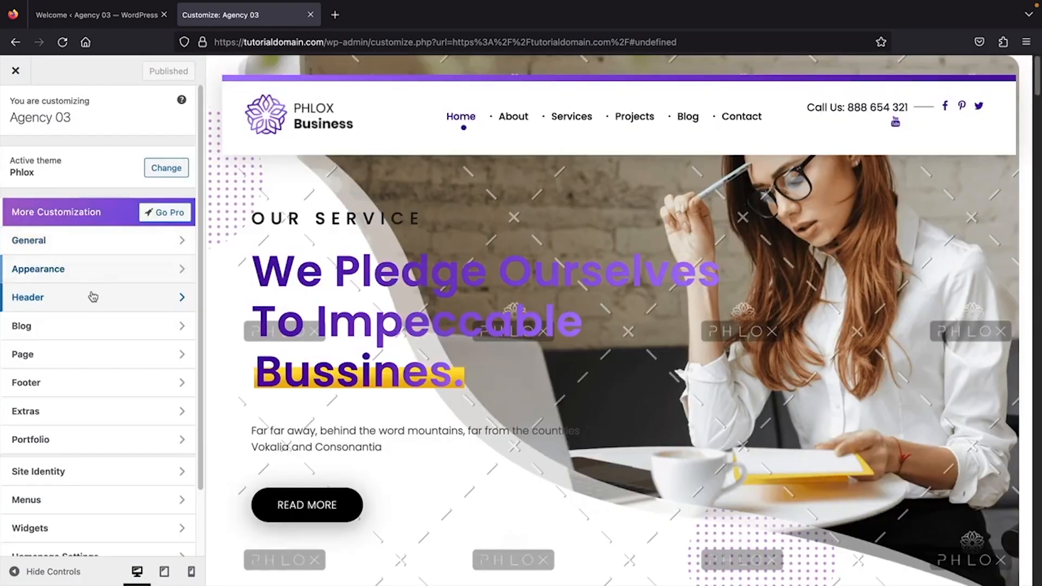
# Open the Header Templates settings and apply the fourth template from the Header Templates Library
pyautogui.click(92, 296)
pyautogui.click(96, 159)
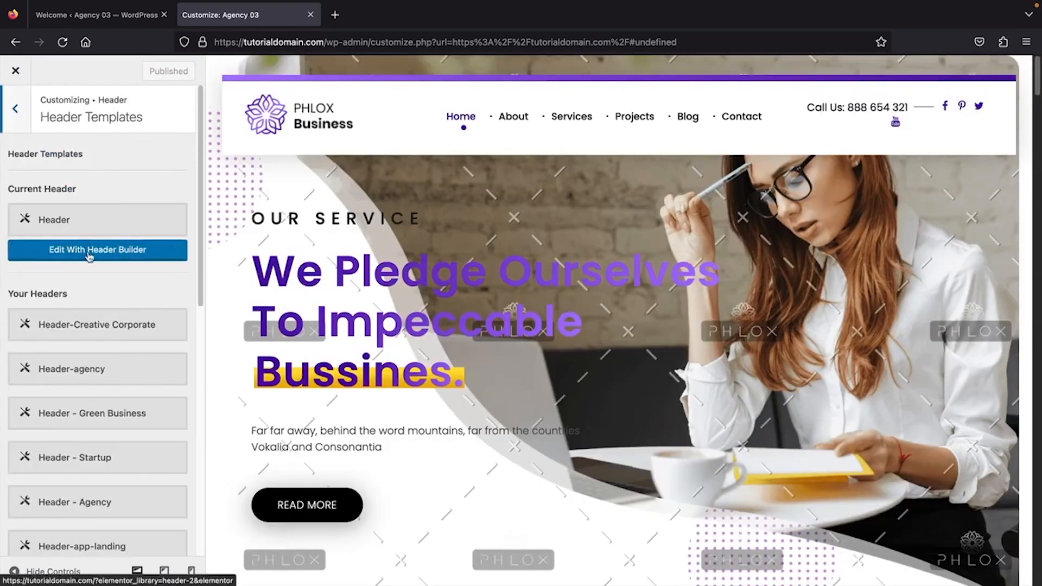
pyautogui.scroll(-10, 111, 287)
pyautogui.click(100, 353)
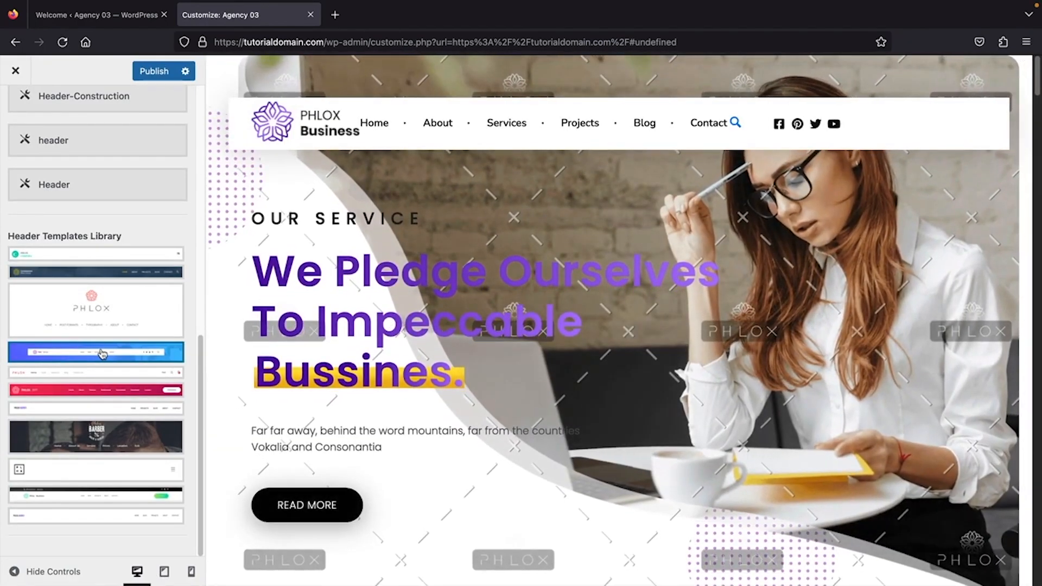
# Switch the site header to Header-Creative Corporate and open it for editing in the header builder
pyautogui.scroll(3, 101, 353)
pyautogui.click(100, 275)
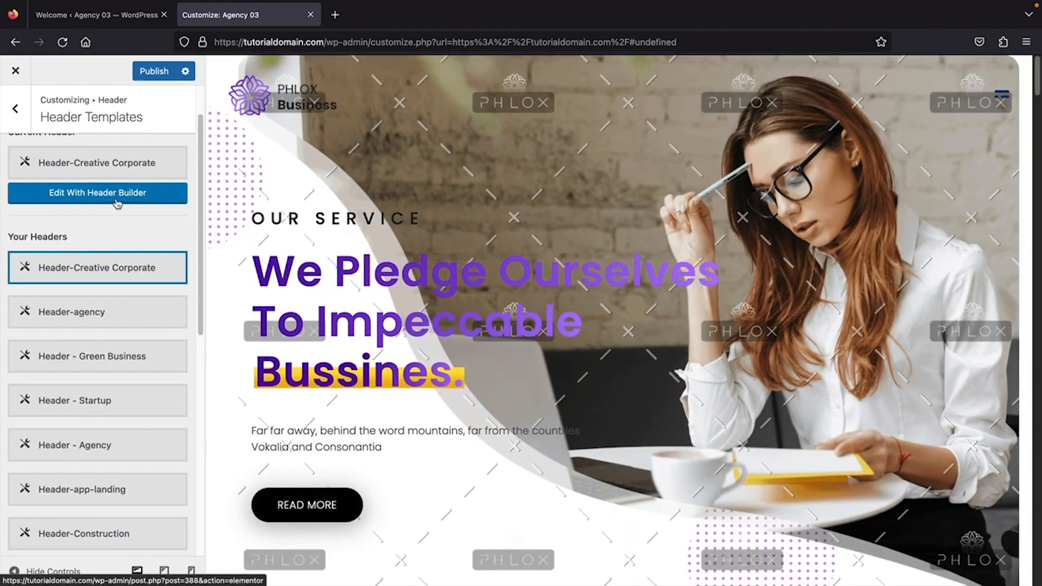
pyautogui.click(115, 196)
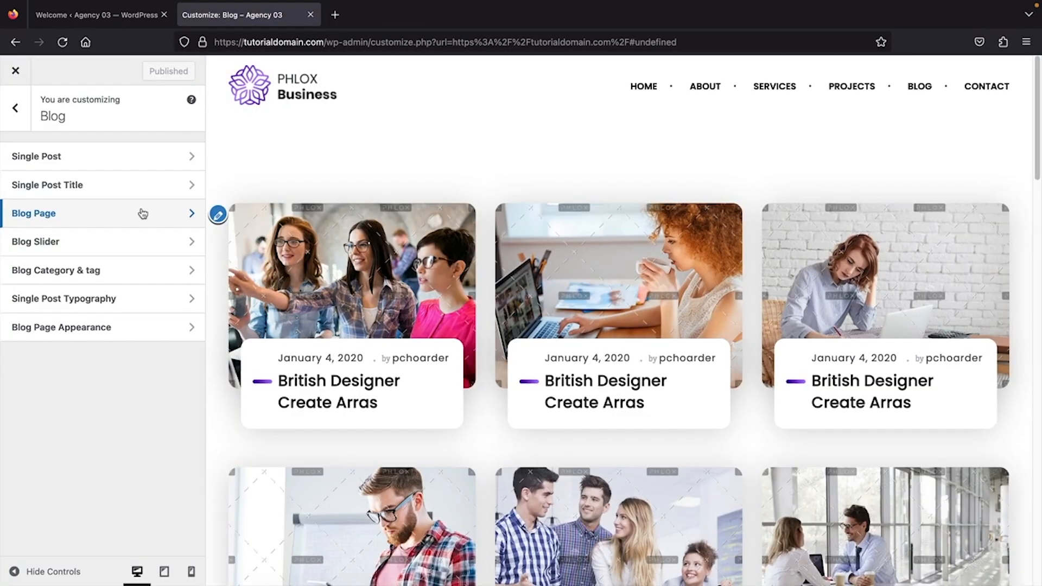
# Open the Blog Page settings and preview the fourth and seventh blog templates
pyautogui.click(142, 213)
pyautogui.click(48, 303)
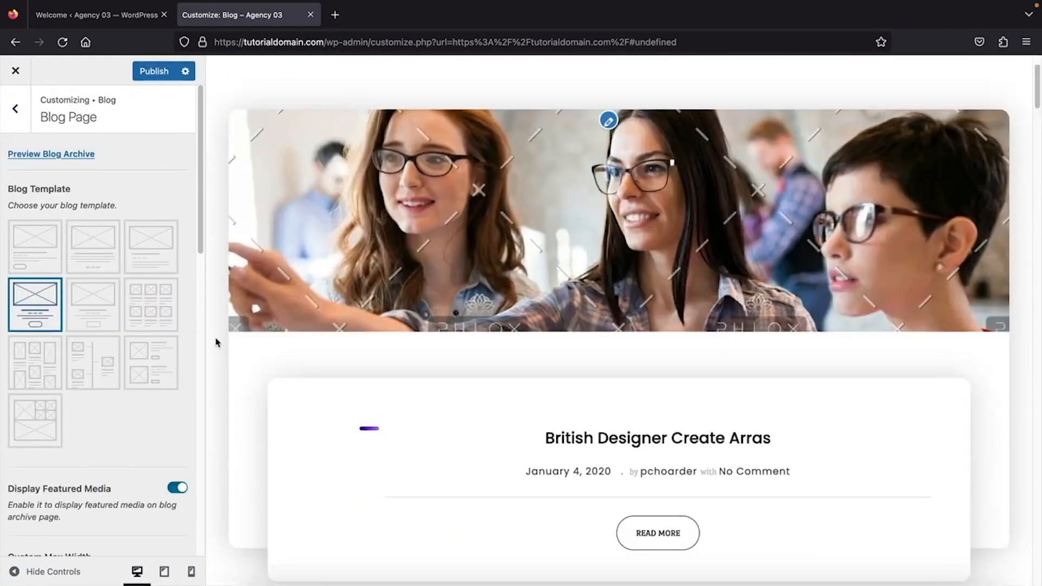
pyautogui.click(35, 363)
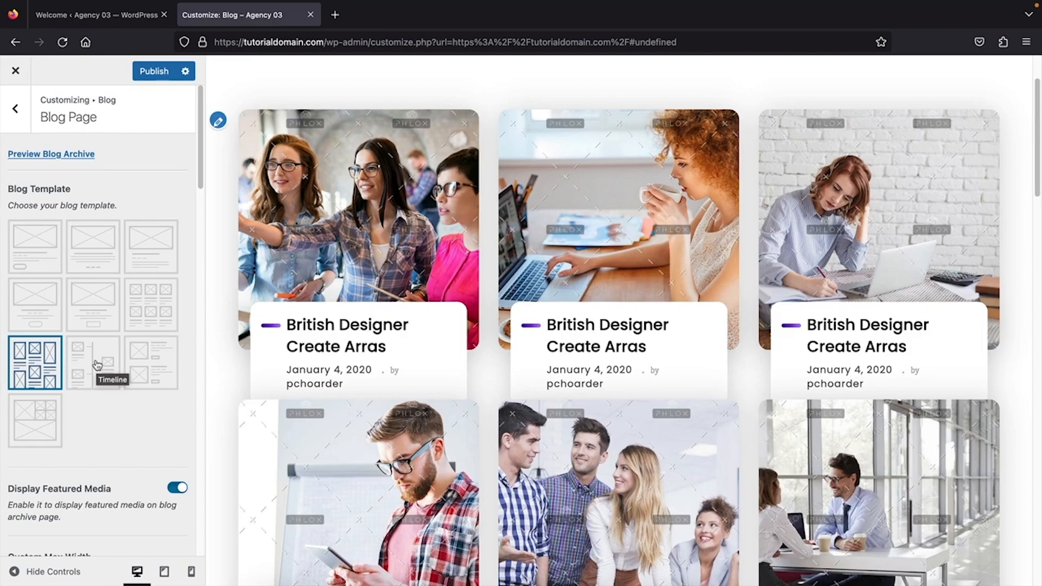
# Switch the blog template to Timeline, look through its layout, and try the ninth template
pyautogui.click(97, 365)
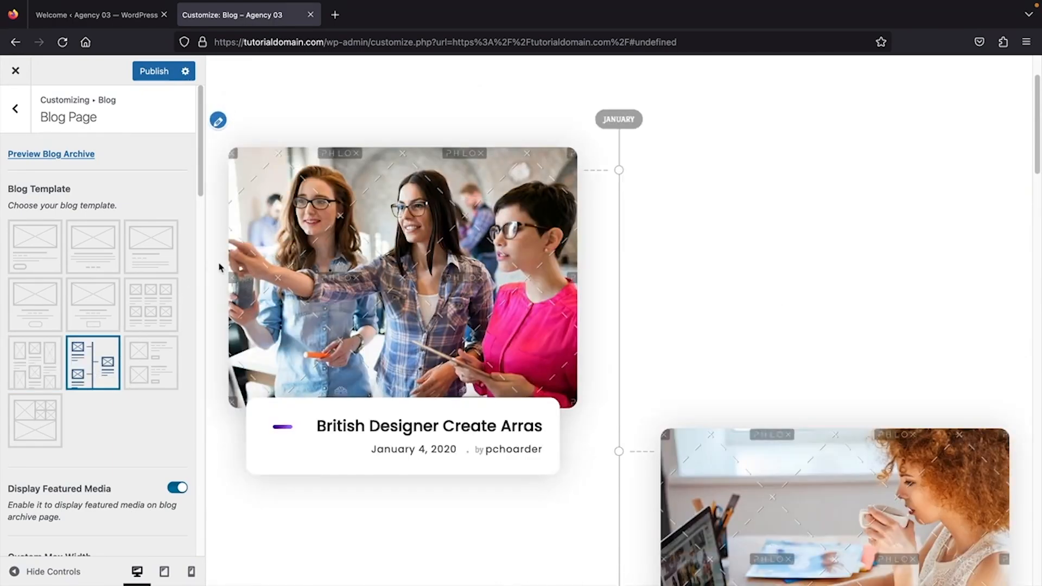
pyautogui.middleClick(218, 264)
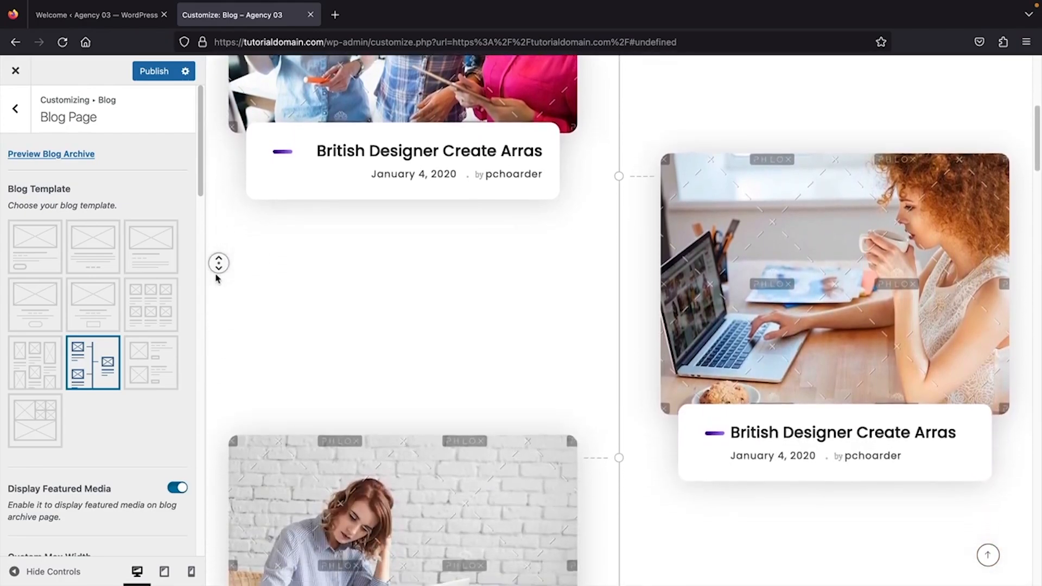
pyautogui.click(216, 278)
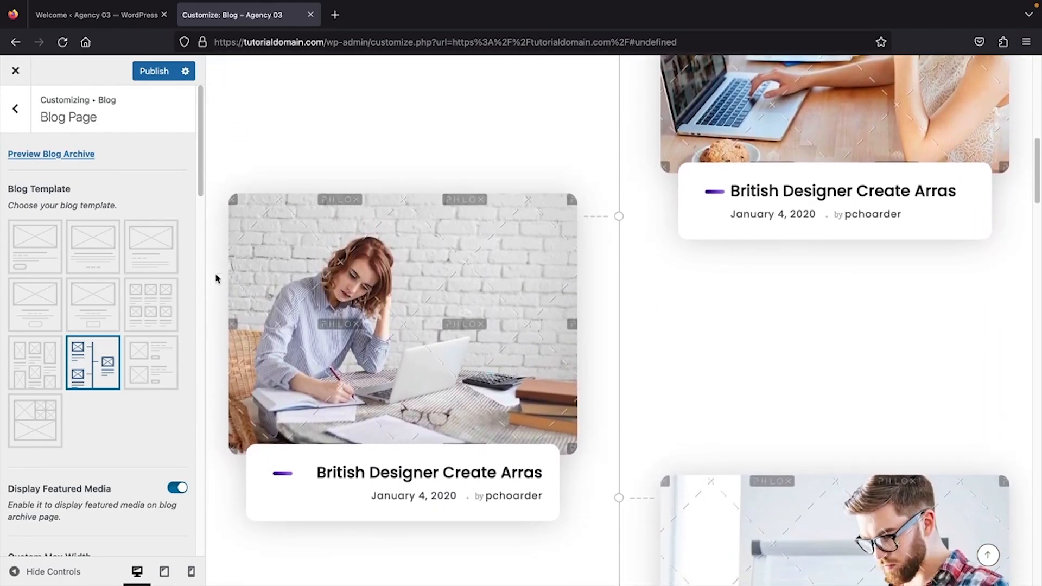
pyautogui.click(147, 355)
pyautogui.click(233, 279)
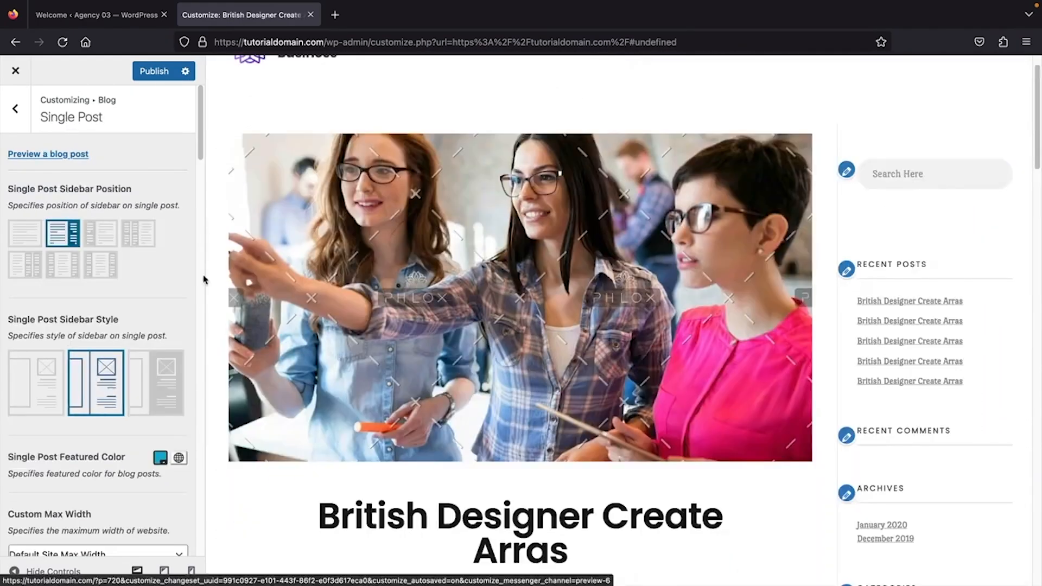
# Preview several single post sidebar positions and choose the last layout, with a sidebar on each side of the content
pyautogui.click(98, 234)
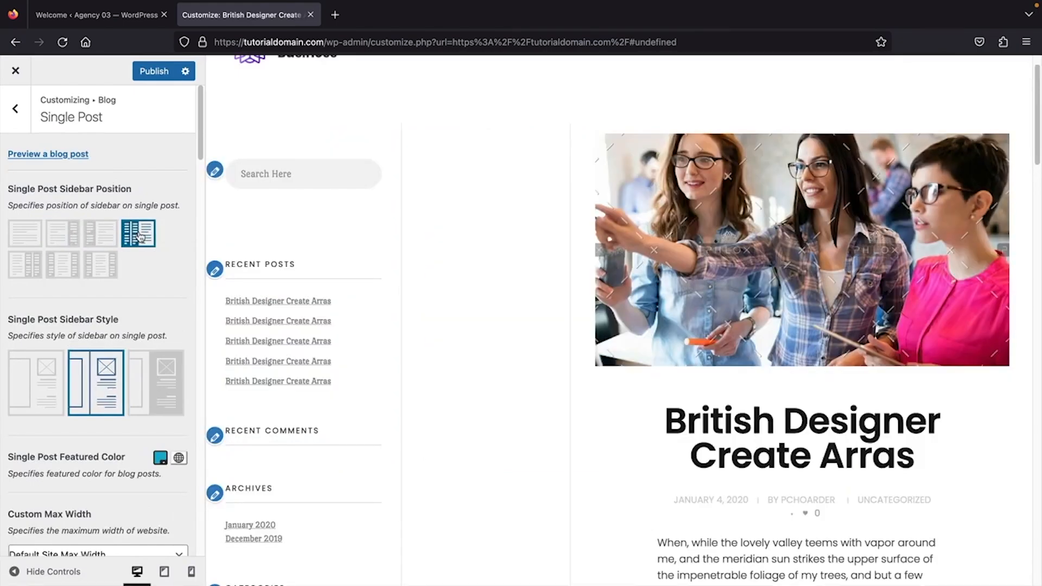
pyautogui.click(71, 264)
pyautogui.click(28, 267)
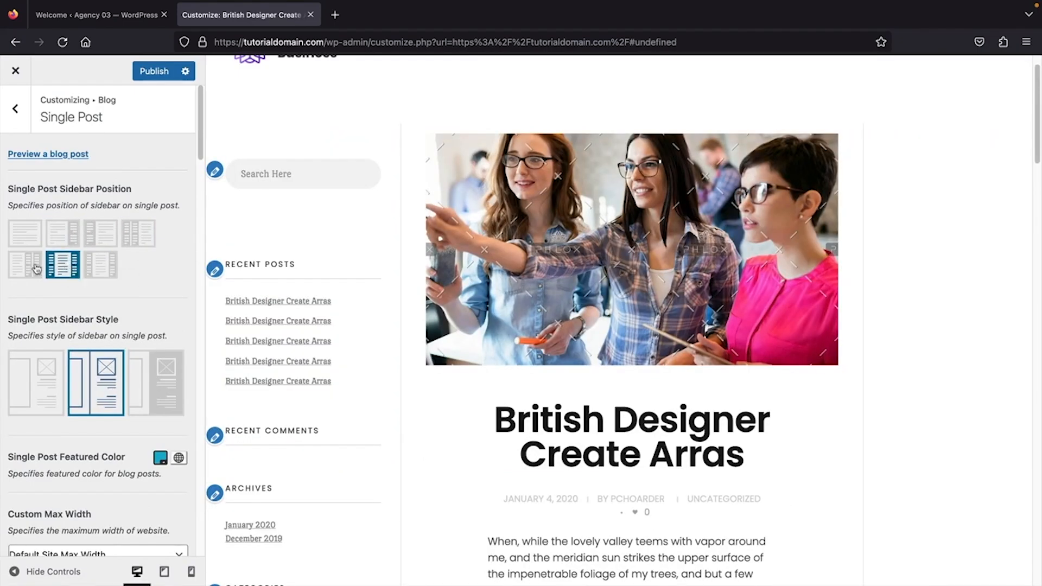
pyautogui.click(103, 267)
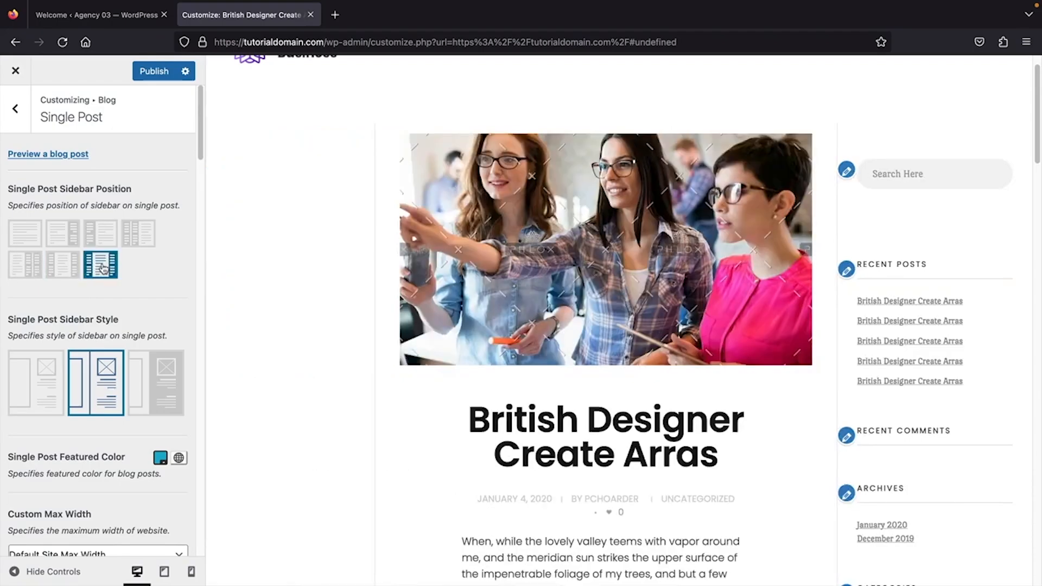
# Choose the third single post sidebar style and review the post display options down to Like Button Type
pyautogui.scroll(-2, 140, 312)
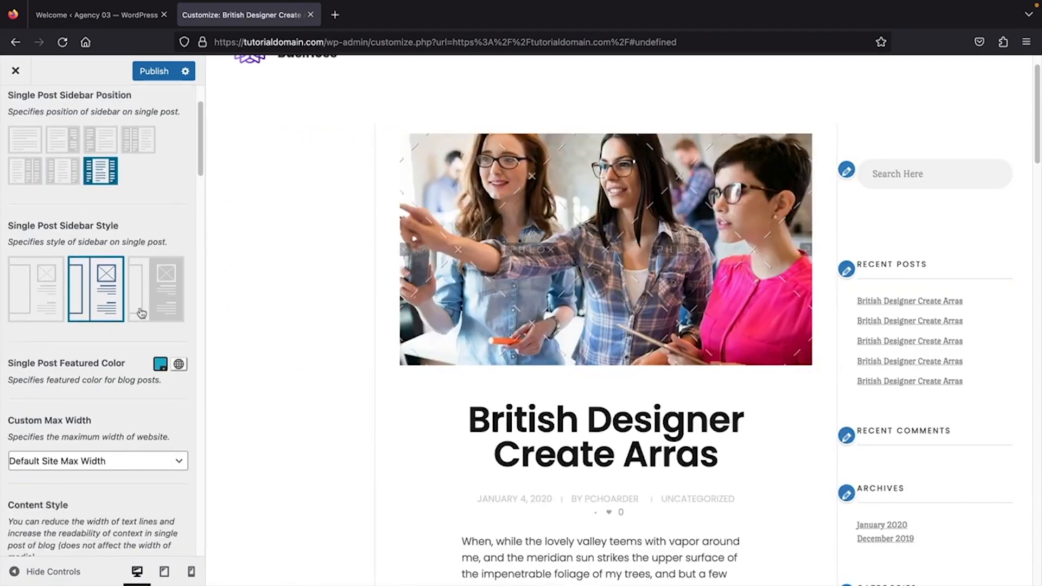
pyautogui.click(148, 306)
pyautogui.scroll(-10, 117, 308)
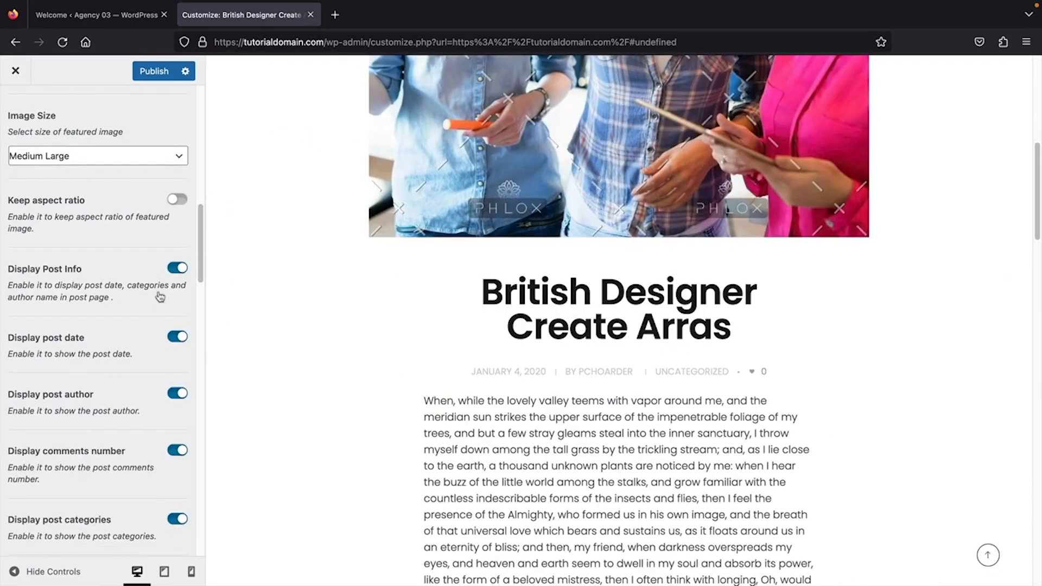
pyautogui.scroll(-6, 157, 275)
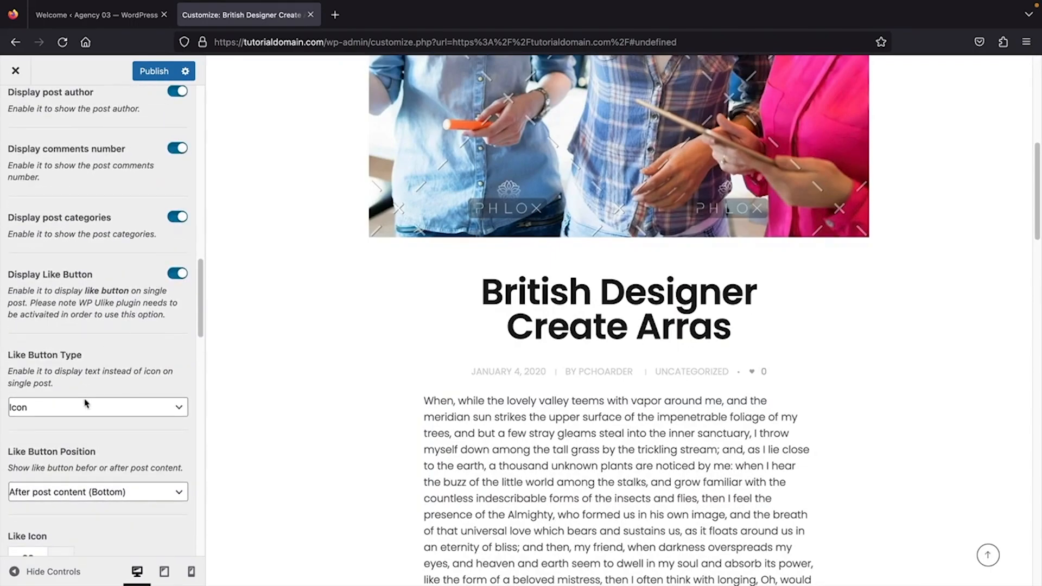
pyautogui.click(85, 405)
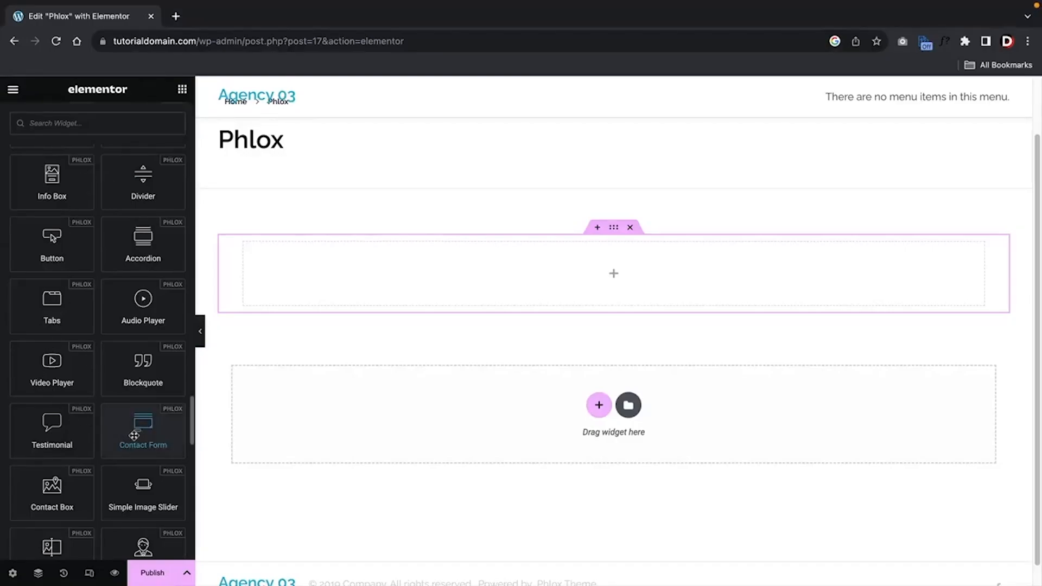
# Add the Phlox Contact Form widget to the empty container on the Phlox page in Elementor
pyautogui.moveTo(136, 430); pyautogui.dragTo(405, 283)
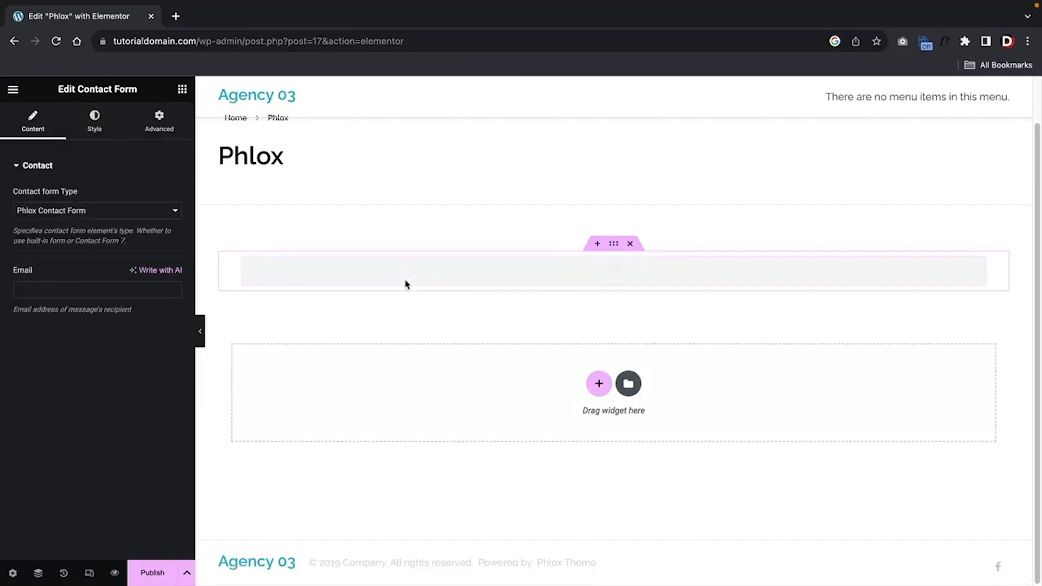
pyautogui.scroll(-1, 375, 368)
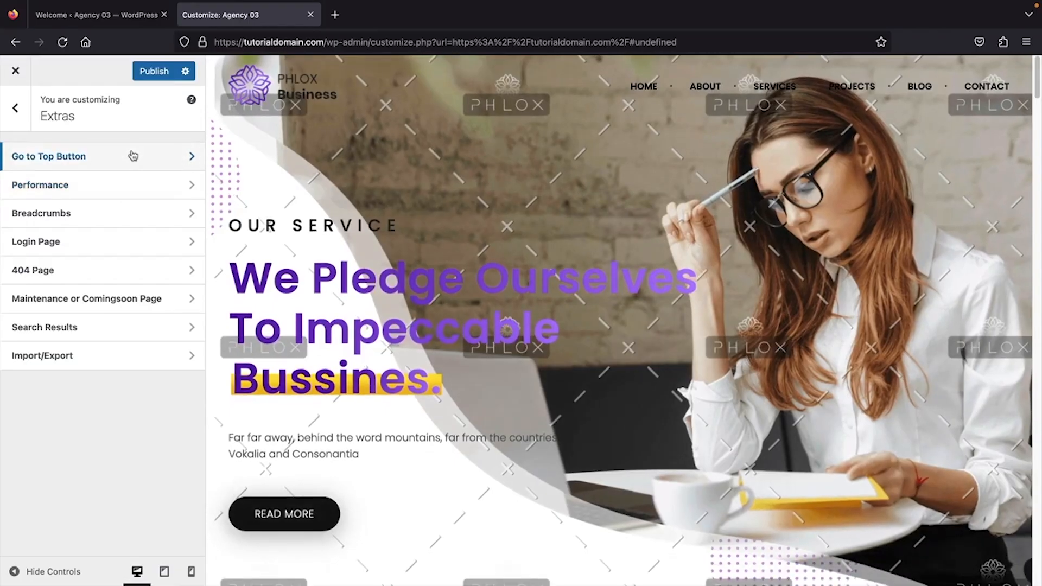
# Open the Go to Top Button settings and try the button's centre and left positions on the About page preview
pyautogui.click(198, 156)
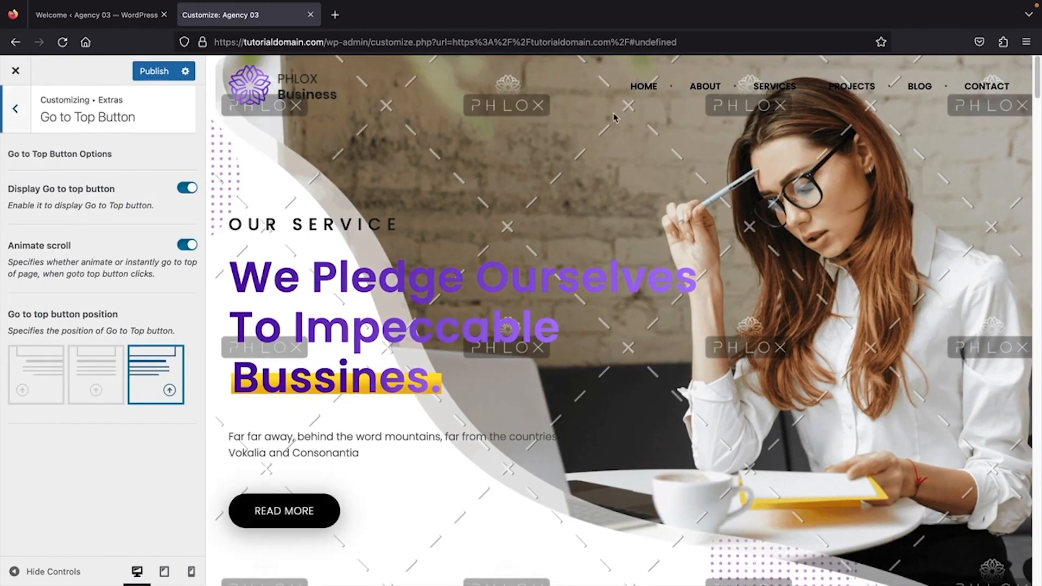
pyautogui.click(702, 88)
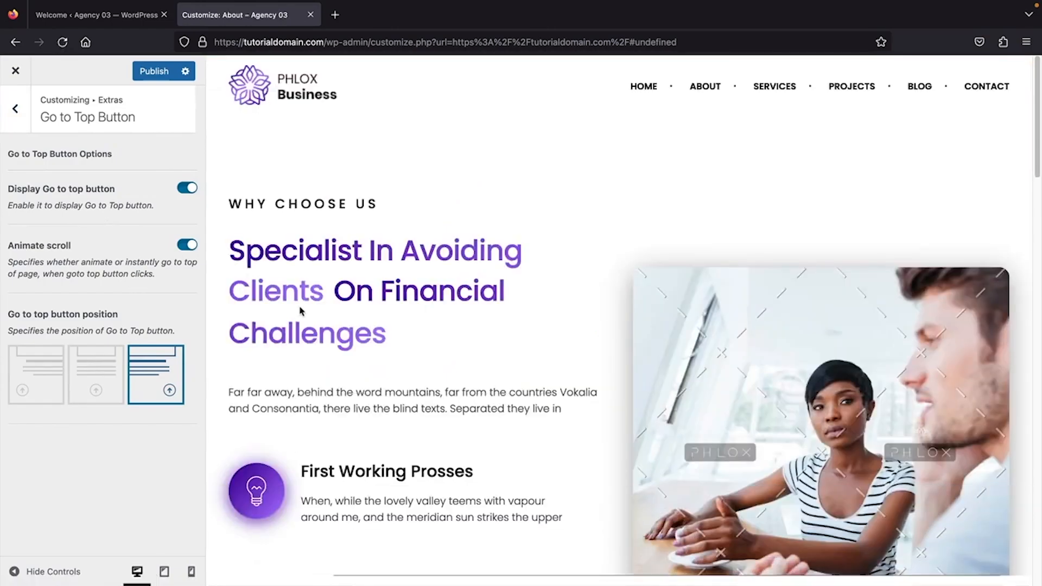
pyautogui.scroll(-3, 302, 311)
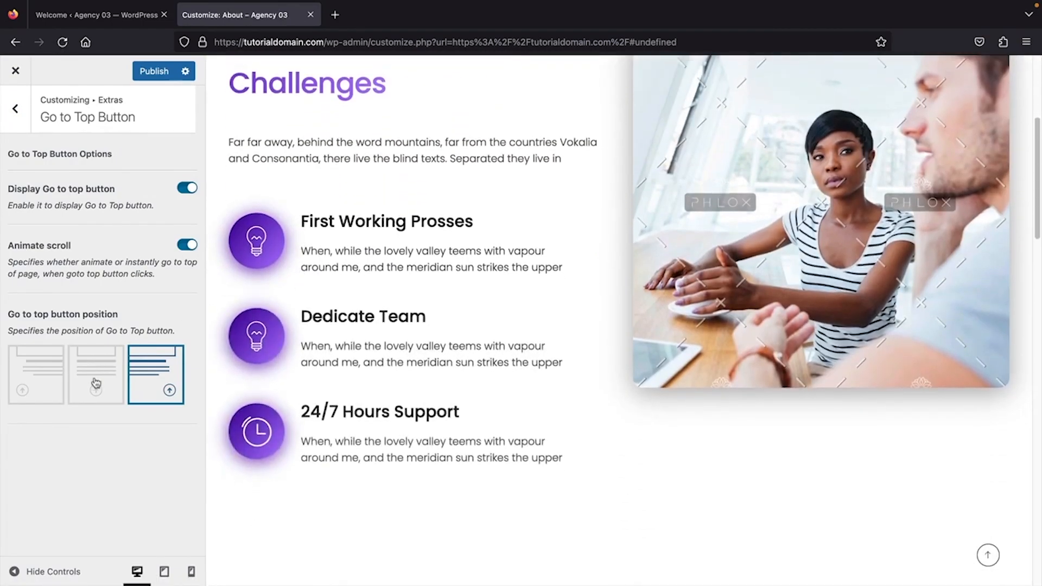
pyautogui.click(96, 383)
pyautogui.click(55, 380)
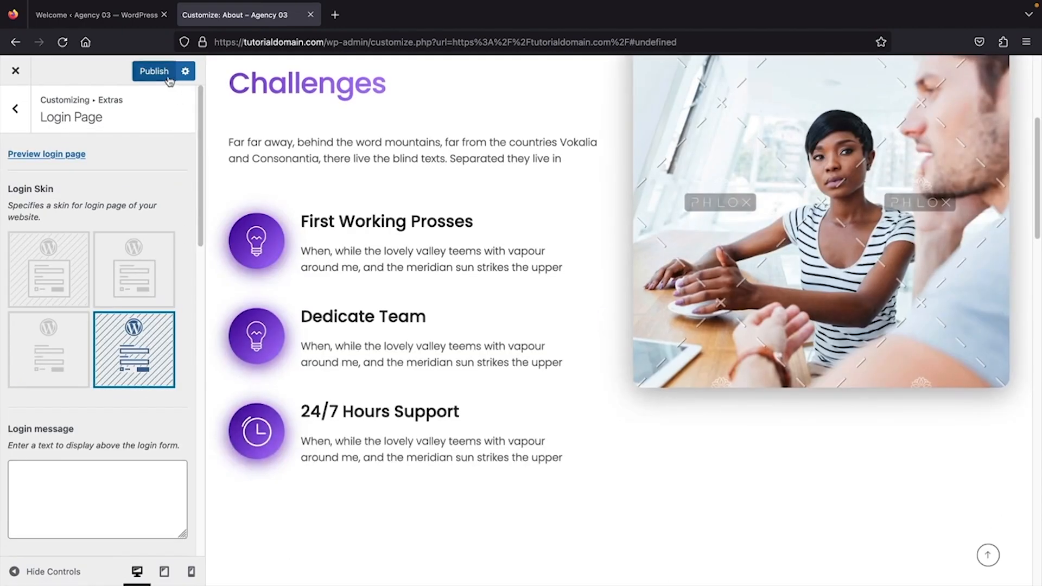
# Publish the fourth login page skin, view the site's login page in a new tab, and fill a saved username and password
pyautogui.click(157, 72)
pyautogui.click(335, 15)
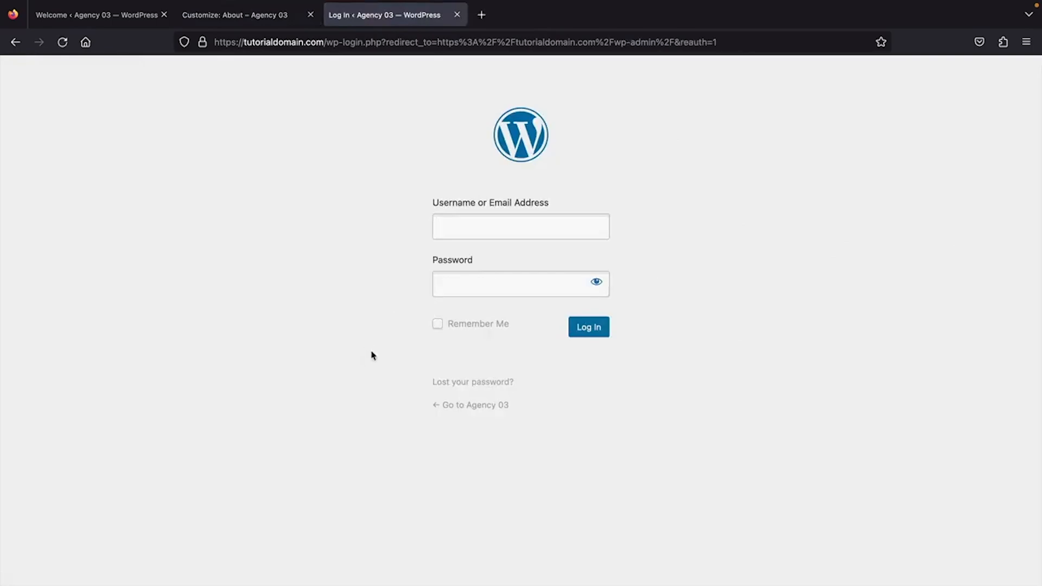
pyautogui.click(471, 221)
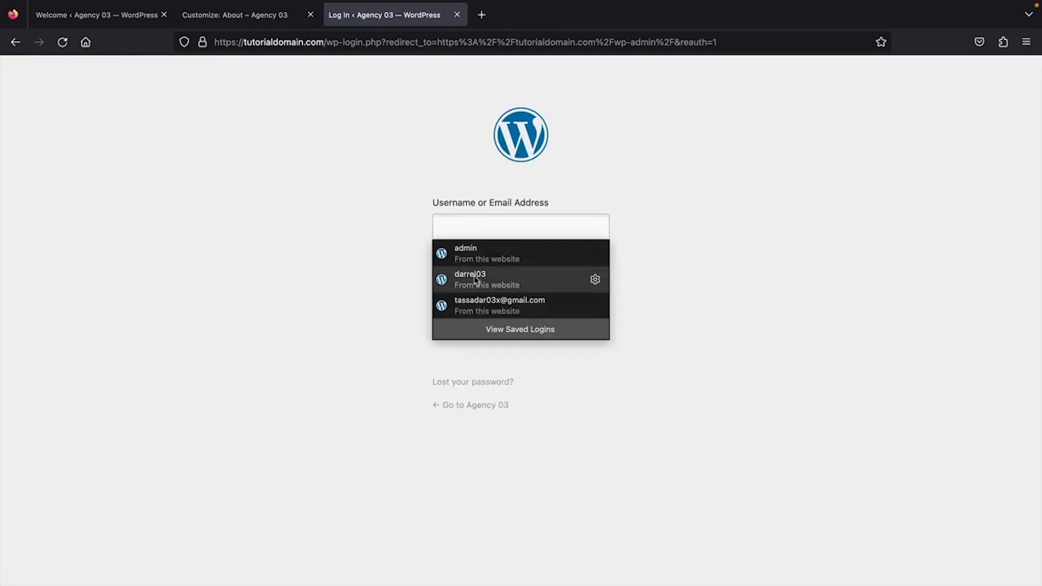
pyautogui.click(480, 258)
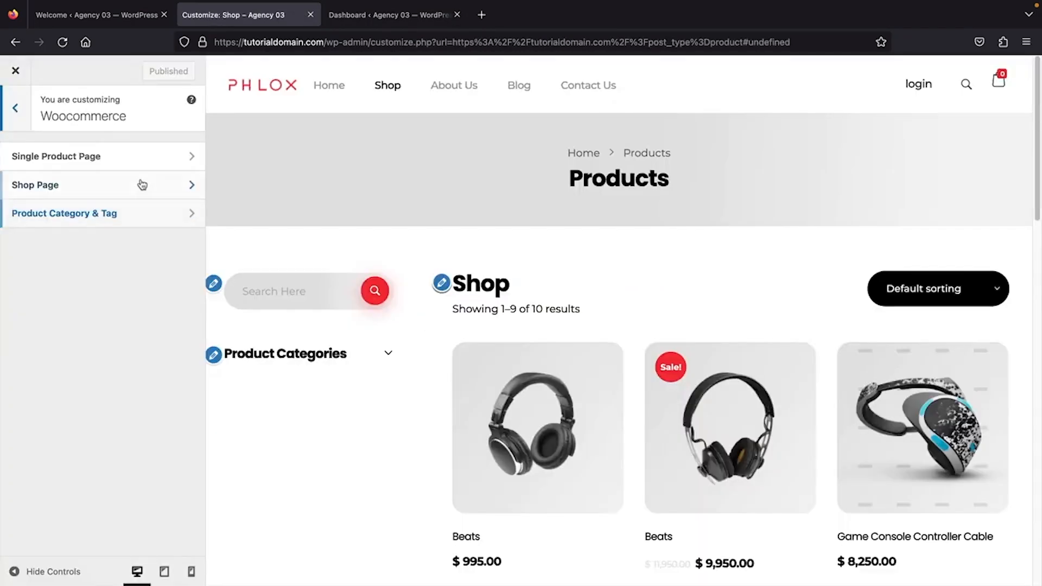
# Try several Shop Page sidebar positions, choose the layout without a sidebar, and open the first headphones product in the preview
pyautogui.click(139, 187)
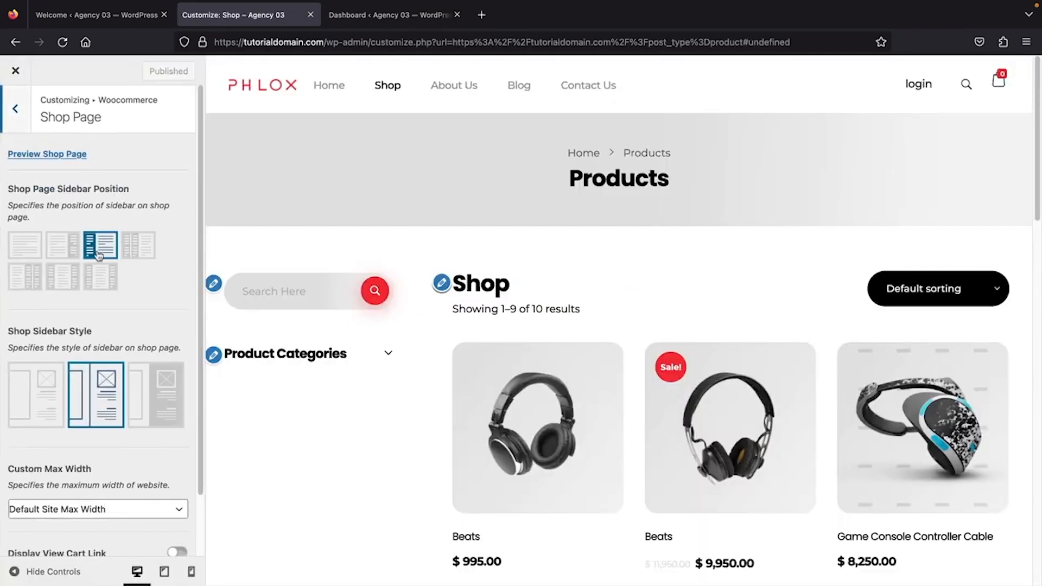
pyautogui.click(67, 248)
pyautogui.click(24, 248)
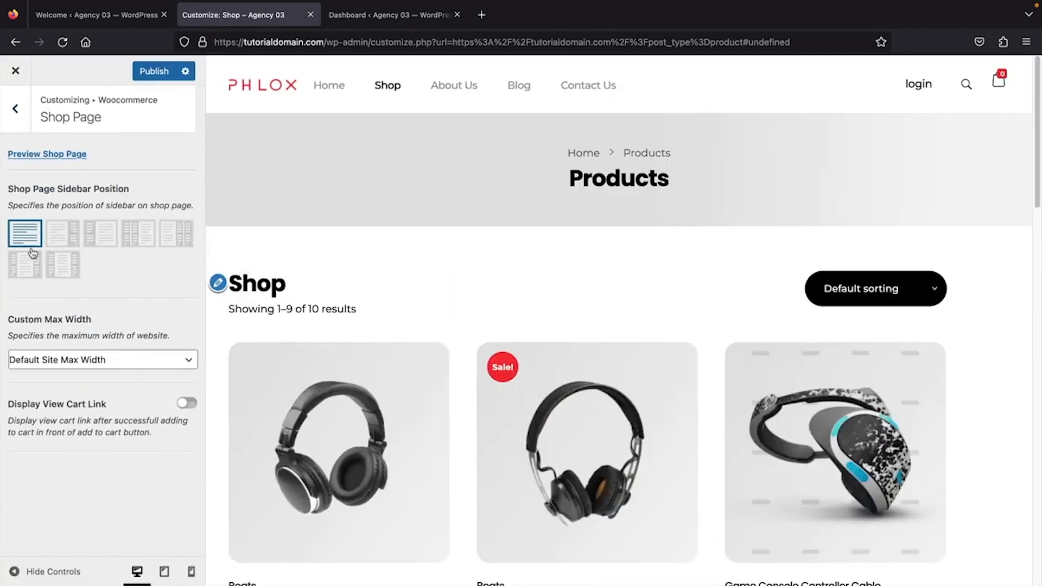
pyautogui.click(131, 239)
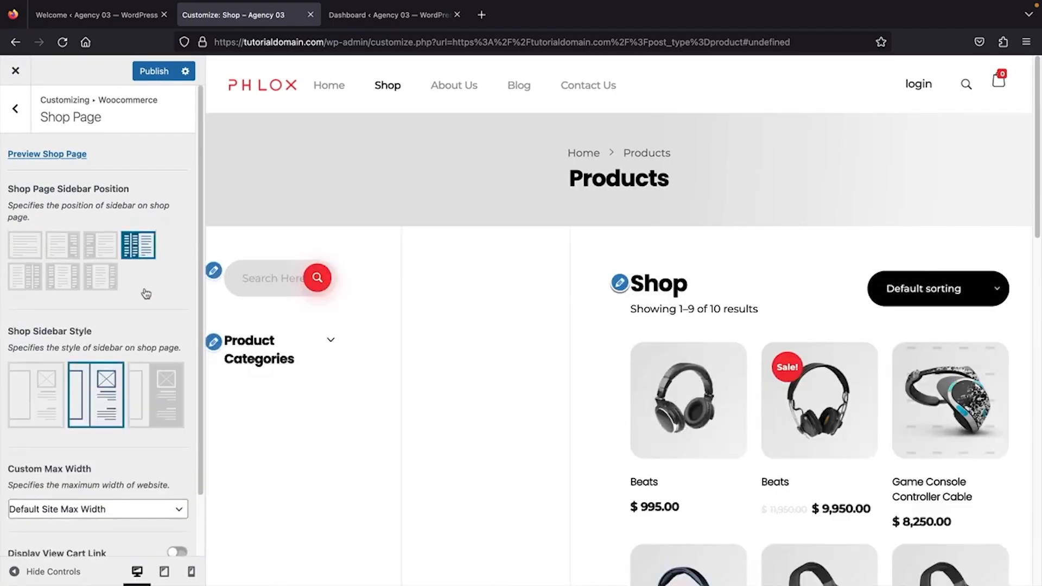
pyautogui.click(67, 278)
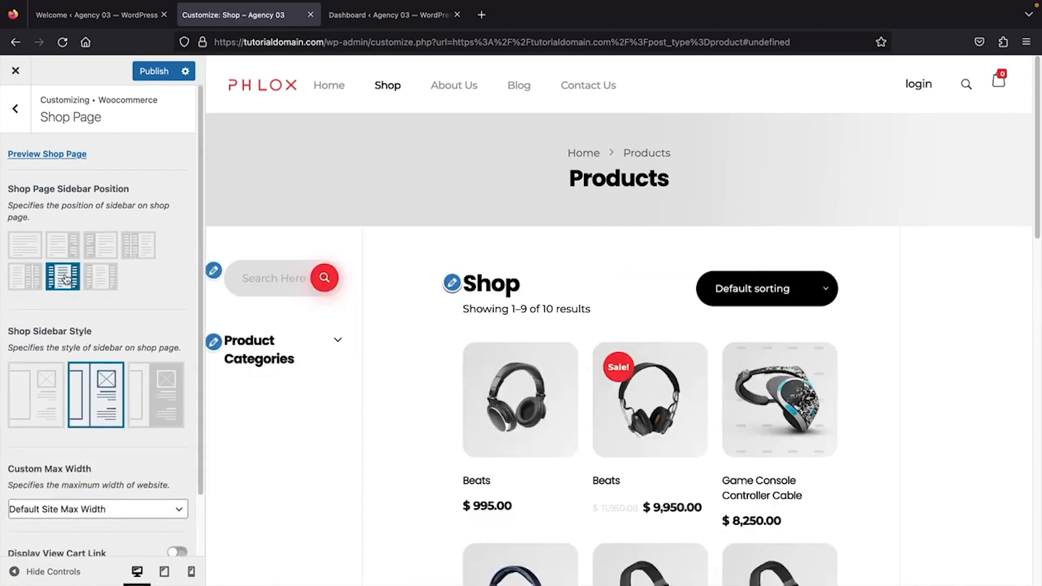
pyautogui.click(32, 246)
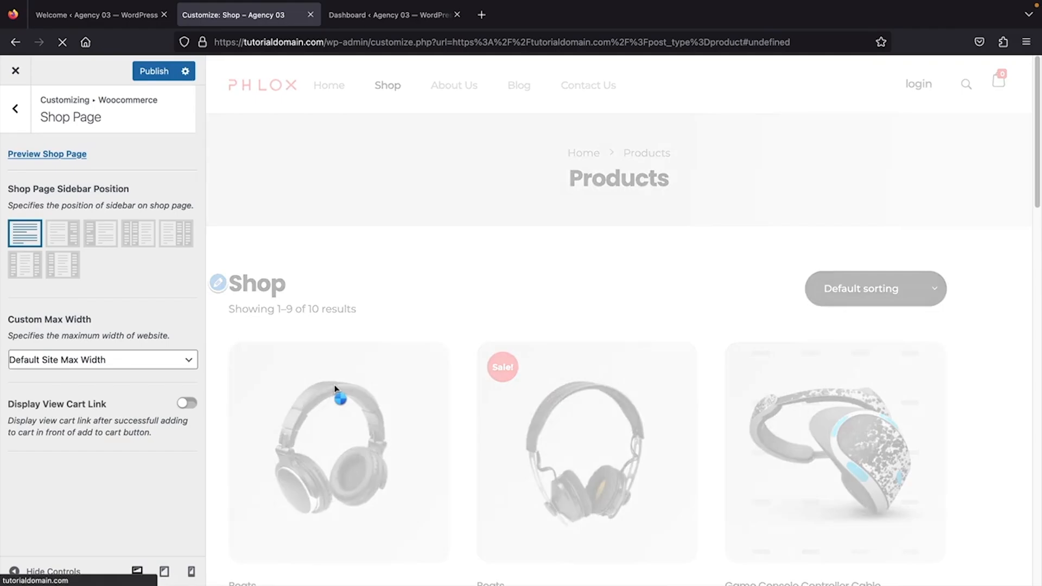
pyautogui.click(335, 389)
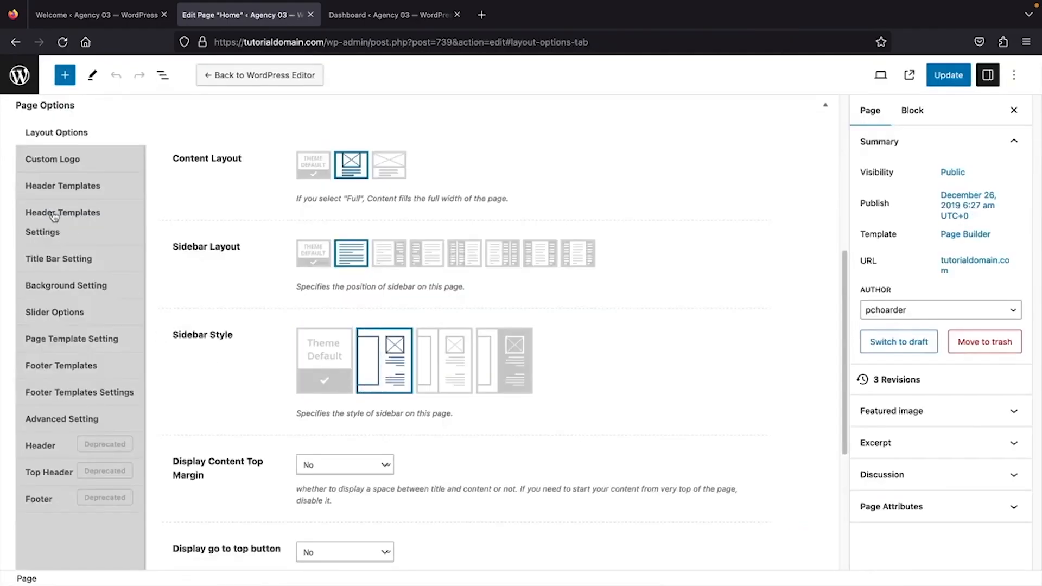
# Set Use Legacy Header to No in the Home page's Header Templates options
pyautogui.click(61, 188)
pyautogui.click(319, 204)
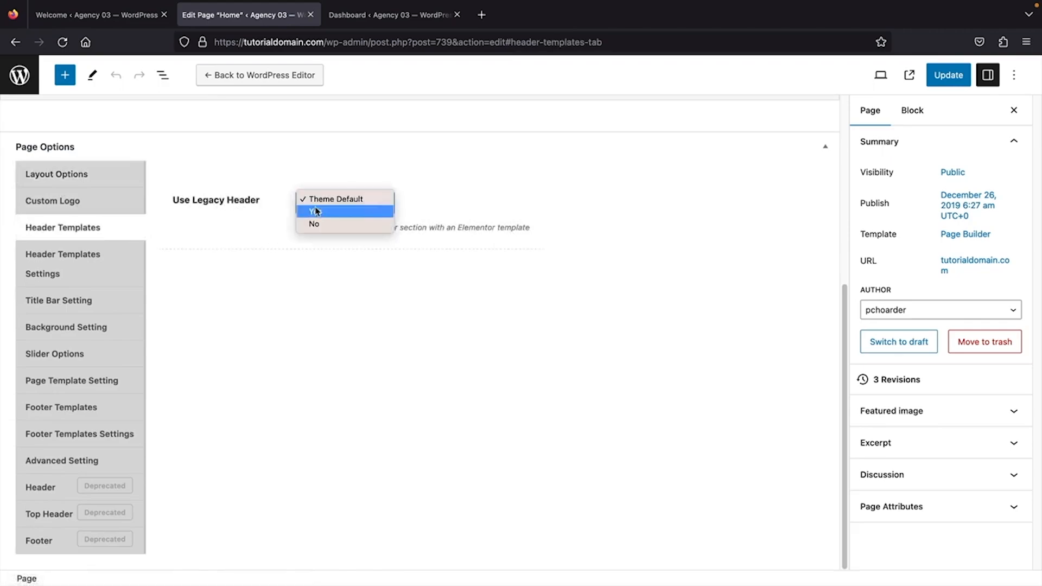
pyautogui.click(319, 226)
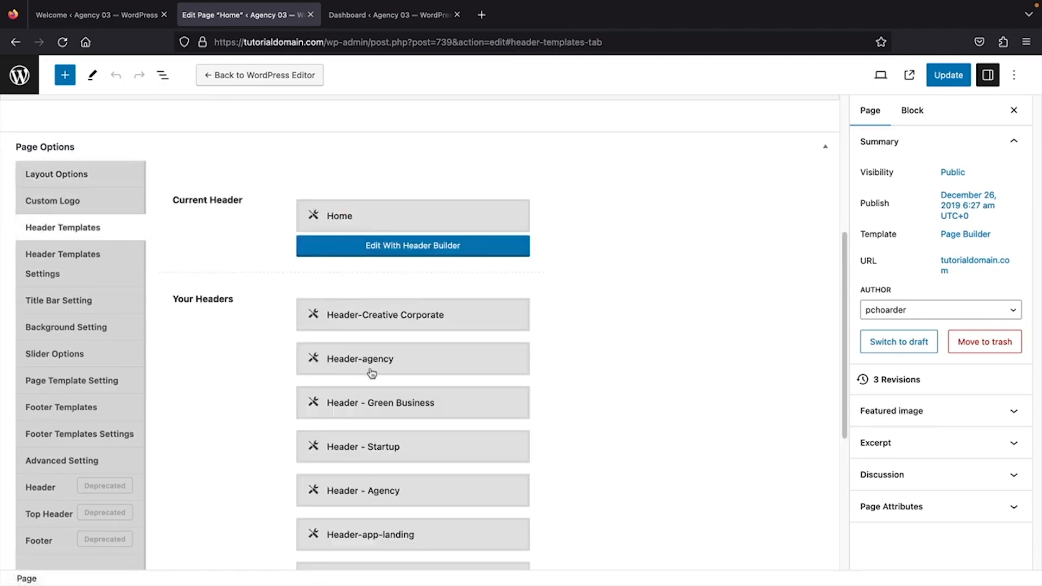
# Review the Home page's title bar and slider options, and set Use Legacy Footer to No in the footer templates
pyautogui.click(66, 306)
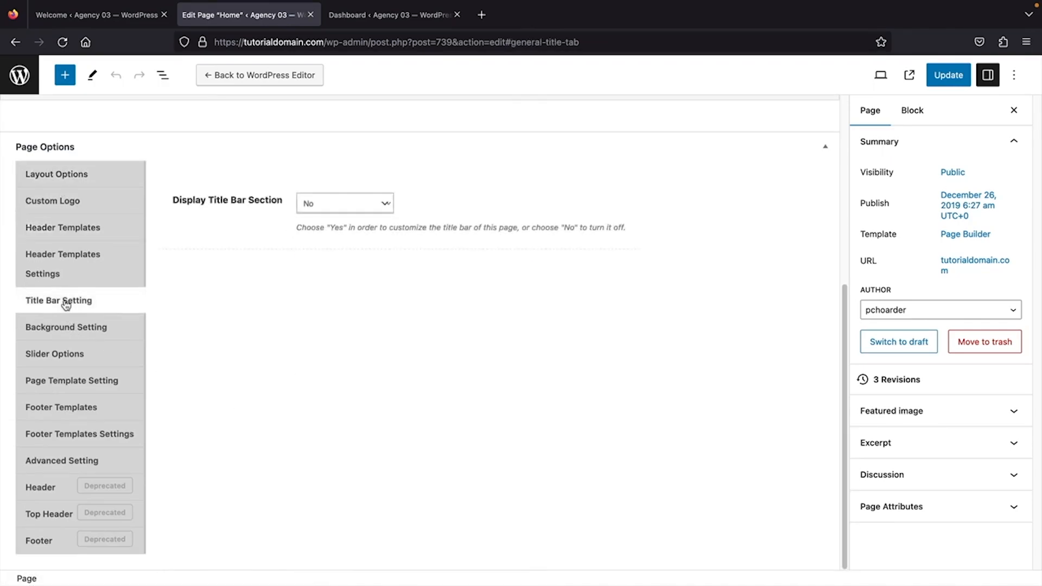
pyautogui.click(64, 346)
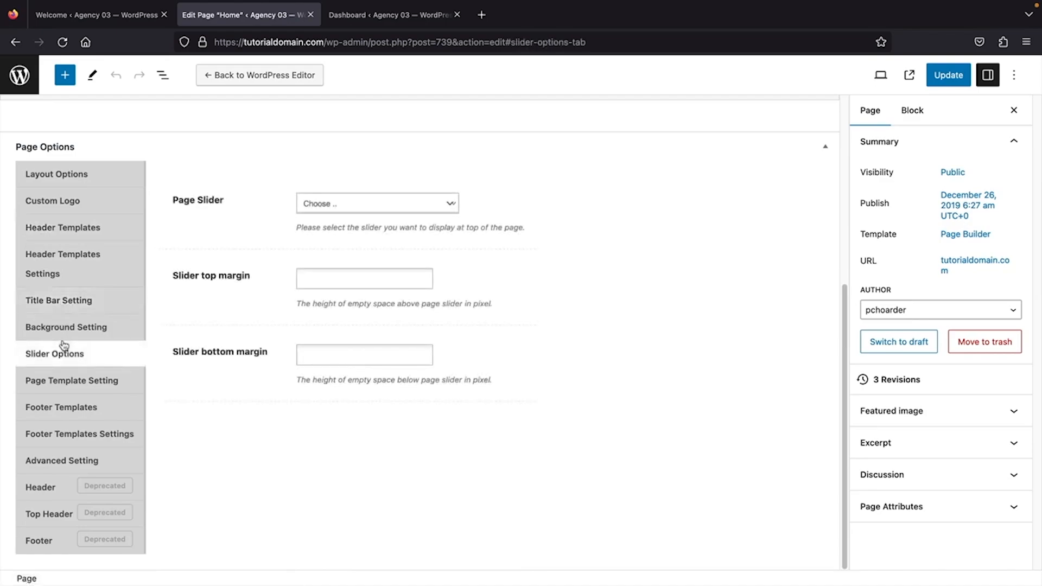
pyautogui.click(57, 408)
pyautogui.click(323, 206)
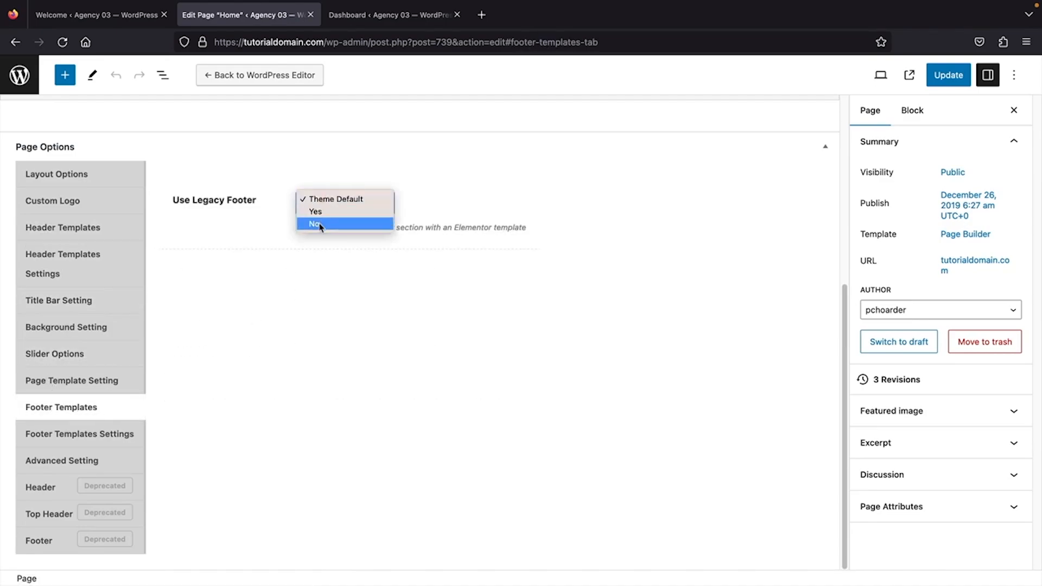
pyautogui.click(319, 223)
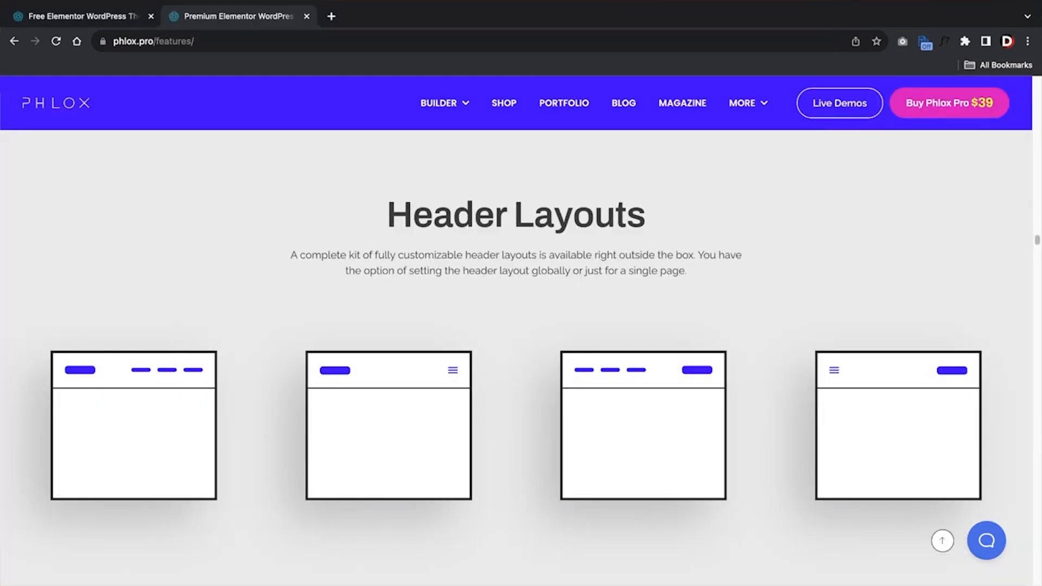
# Examine the Phlox features page from Header Layouts down past Modern Product Page Layouts
pyautogui.scroll(-15, 515, 358)
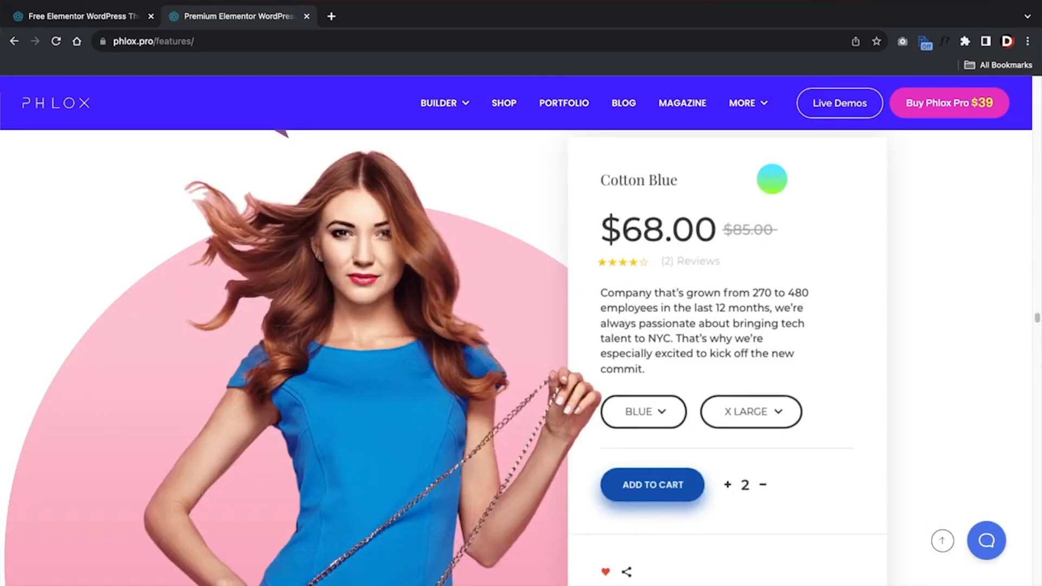
pyautogui.scroll(-5, 516, 358)
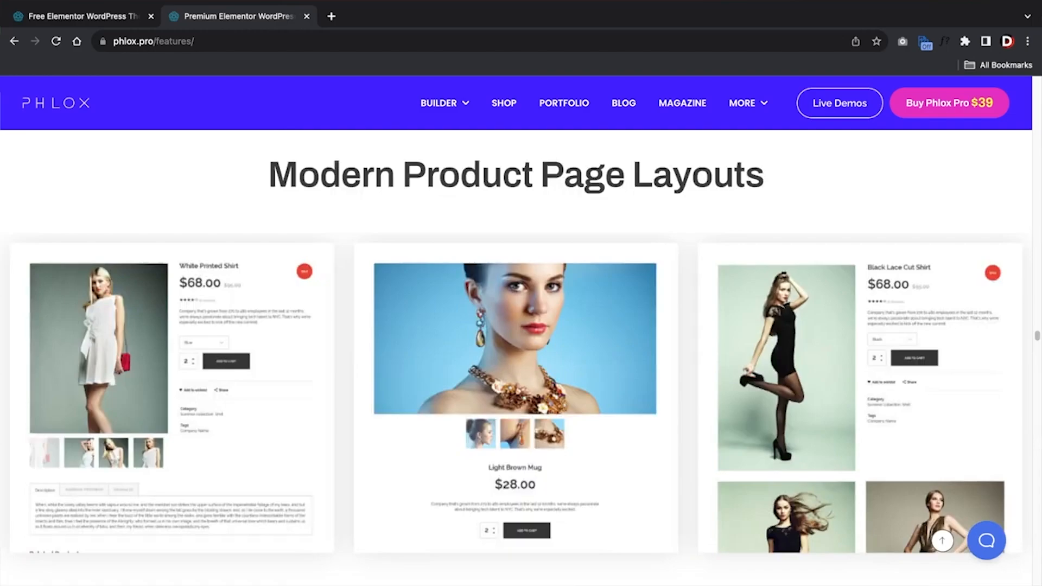
pyautogui.scroll(-15, 516, 358)
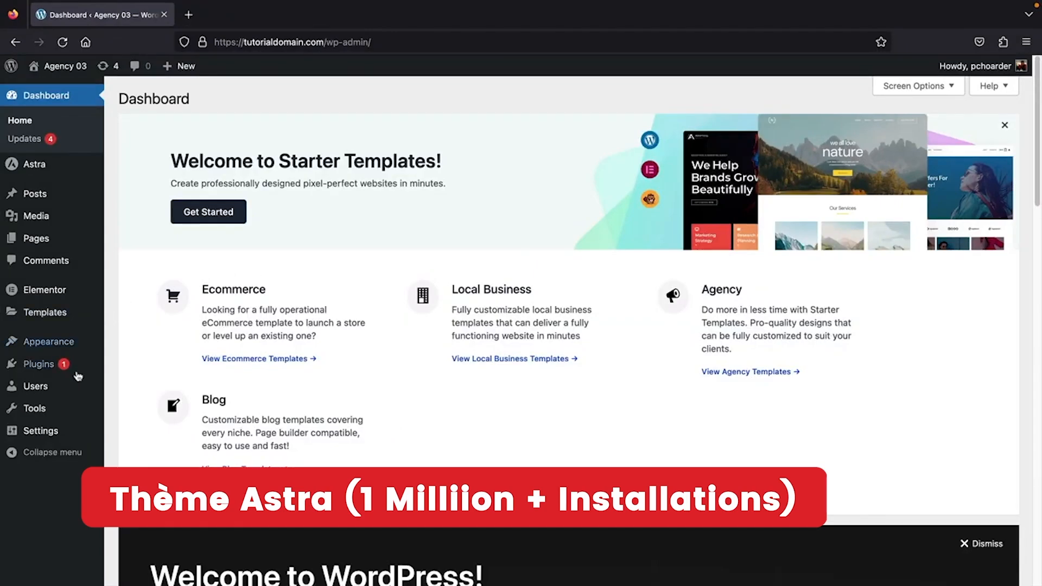
# Save the WordPress general settings with Brizy Page Builder Templates enabled in Starter Templates
pyautogui.middleClick(996, 308)
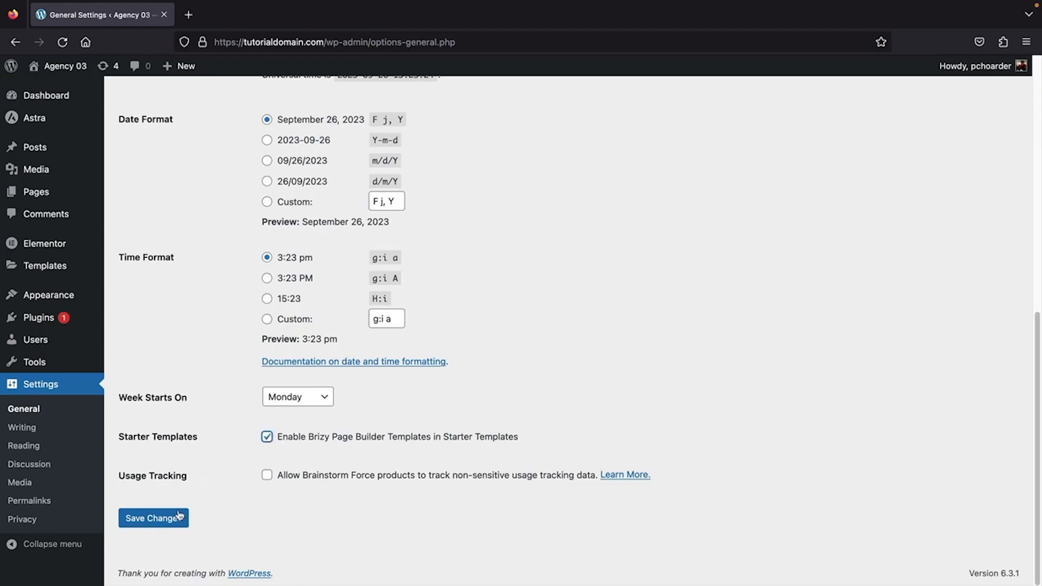
pyautogui.click(177, 518)
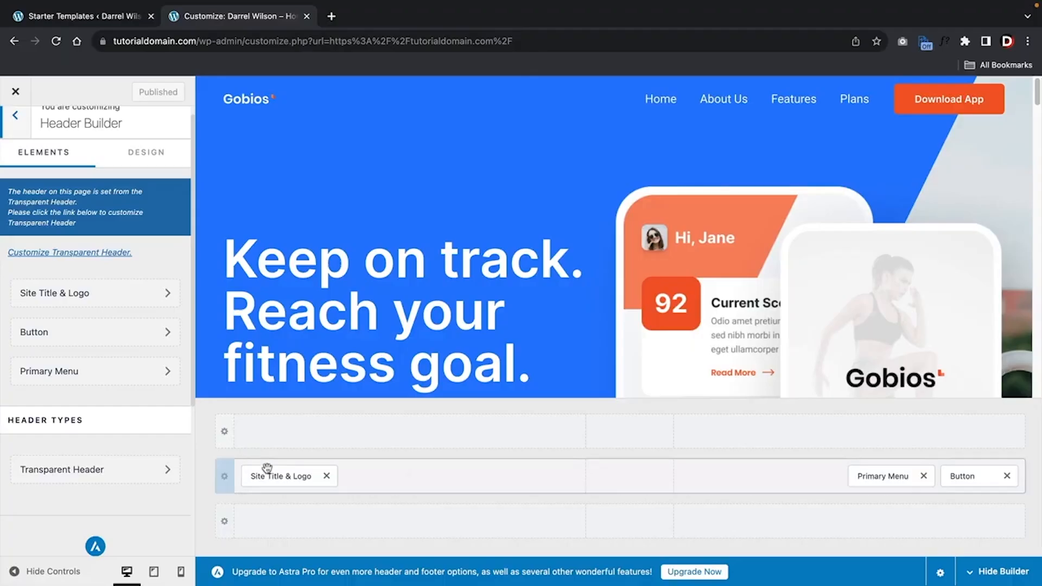
# Move Site Title & Logo to the upper header row and add Widget 1 to the middle row in Astra's Header Builder
pyautogui.moveTo(279, 472); pyautogui.dragTo(290, 438)
pyautogui.click(411, 477)
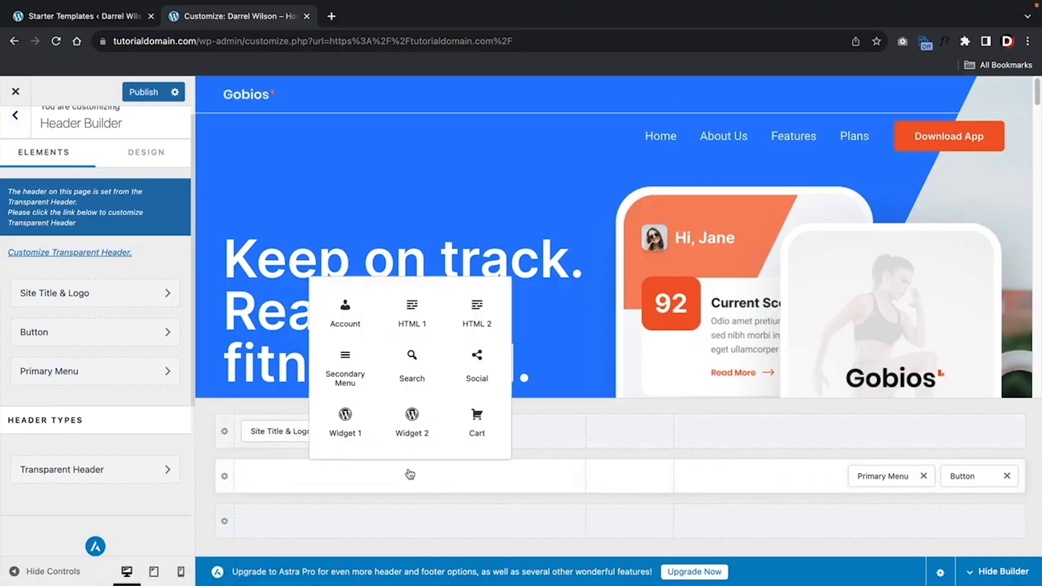
pyautogui.click(353, 424)
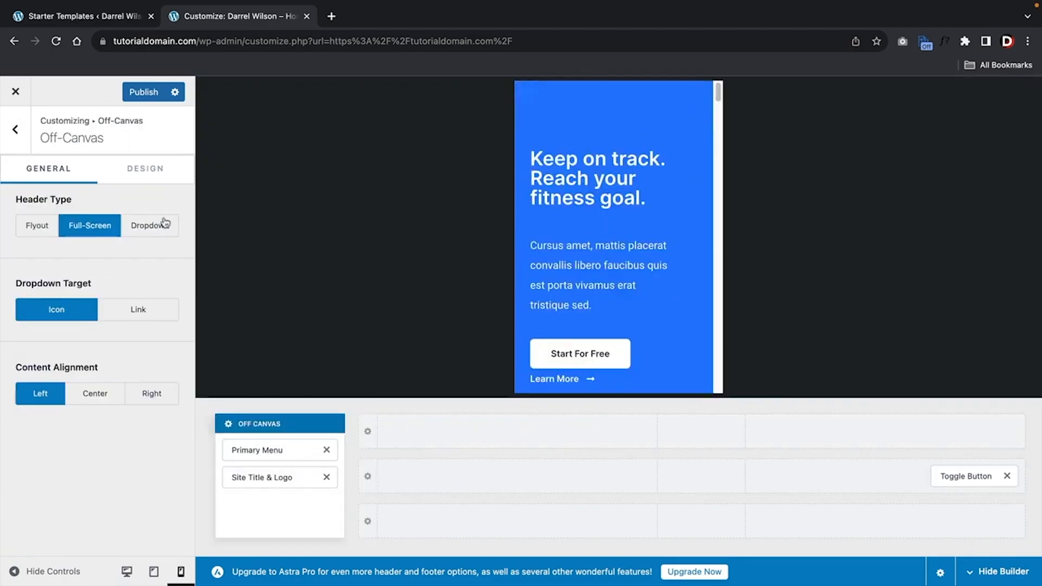
# Compare the Dropdown and Flyout off-canvas header types in the mobile menu preview, and choose Dropdown
pyautogui.click(139, 228)
pyautogui.click(678, 109)
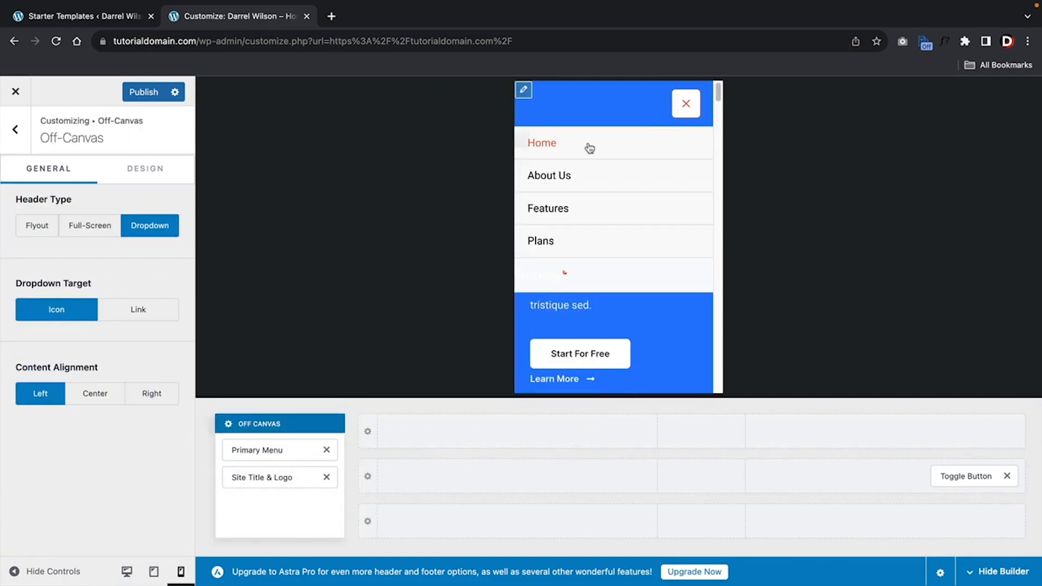
pyautogui.click(53, 234)
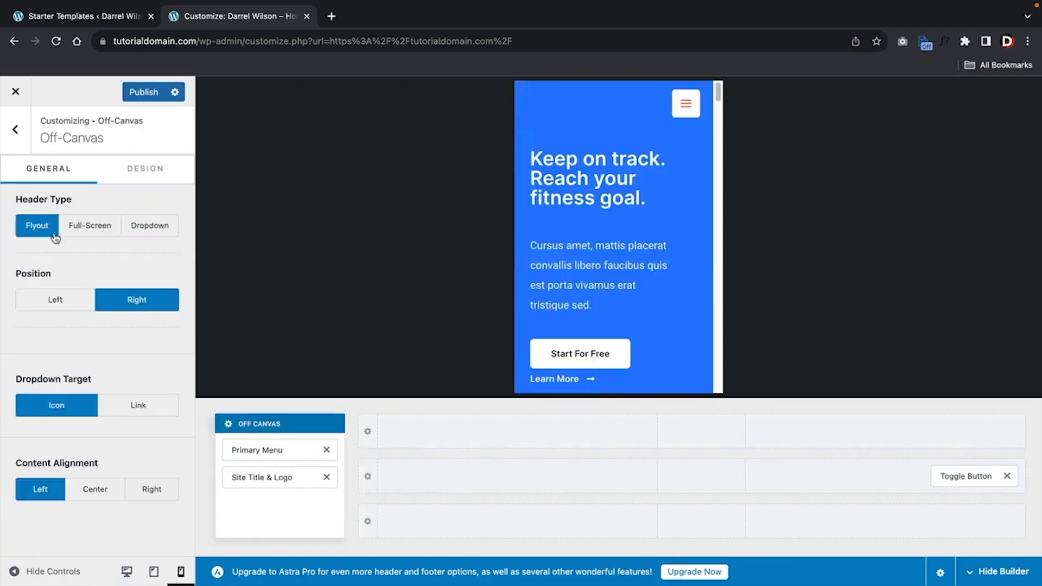
pyautogui.click(688, 105)
pyautogui.click(145, 226)
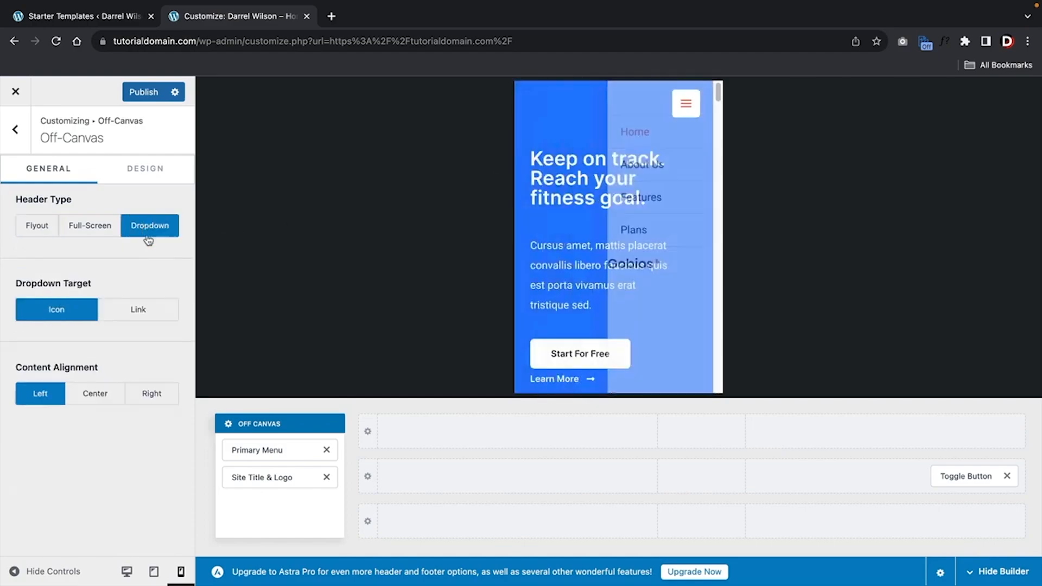
pyautogui.click(246, 466)
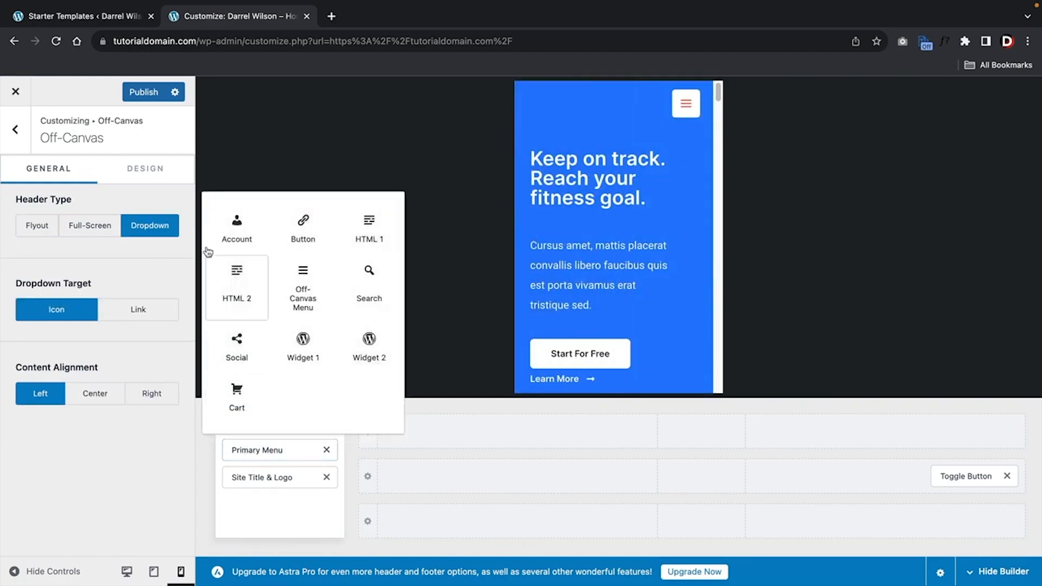
pyautogui.click(145, 168)
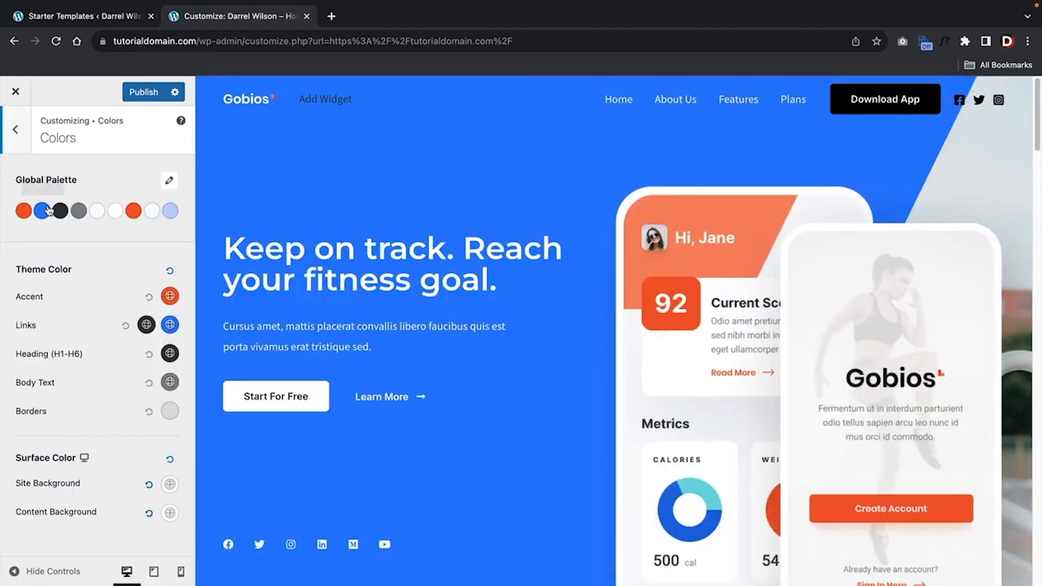
# Change Color 2 in the global palette to a deeper blue and open the Accent theme colour for editing
pyautogui.click(42, 211)
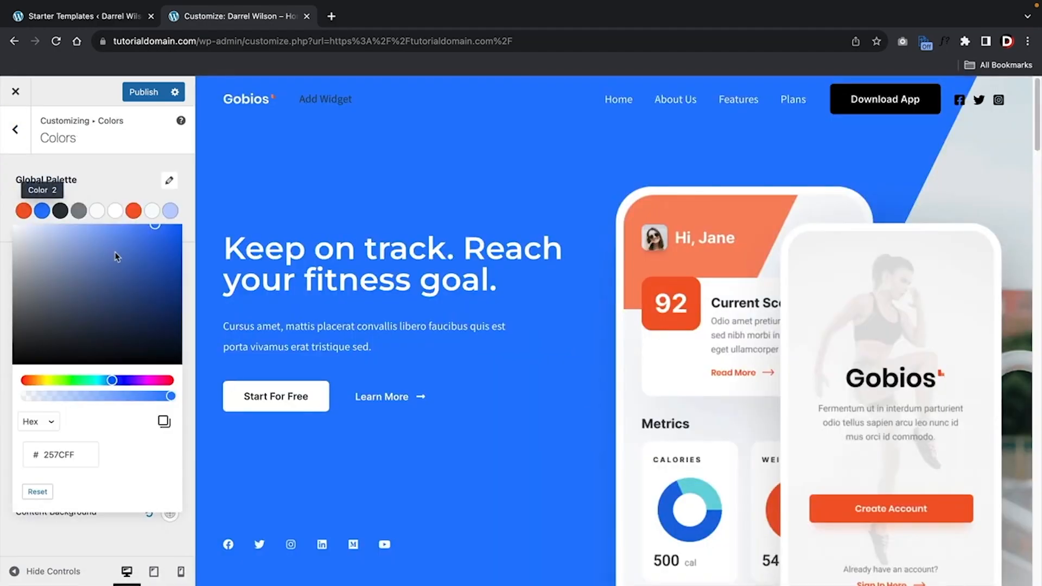
pyautogui.moveTo(109, 277); pyautogui.dragTo(165, 234)
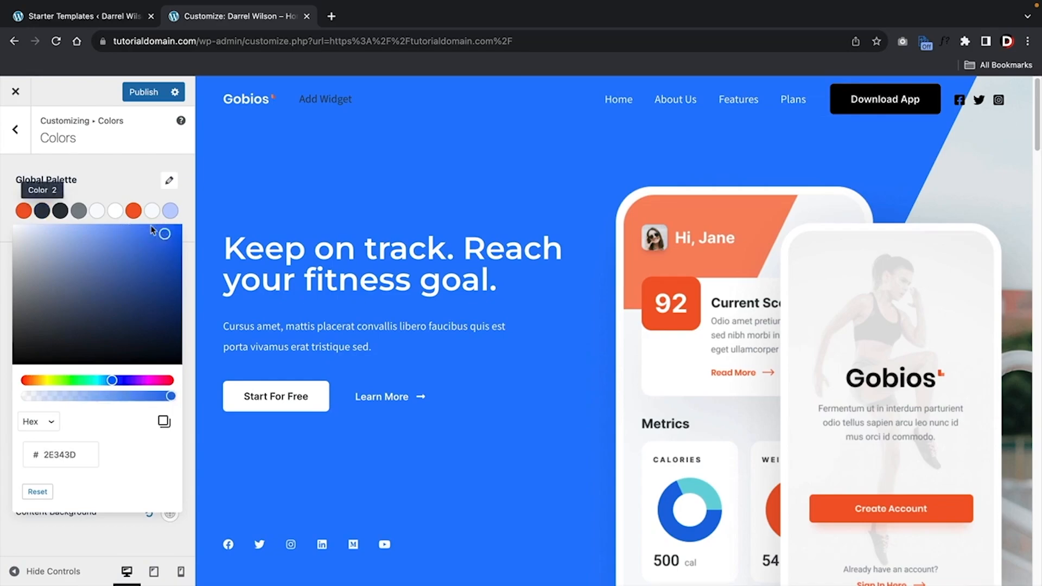
pyautogui.click(124, 184)
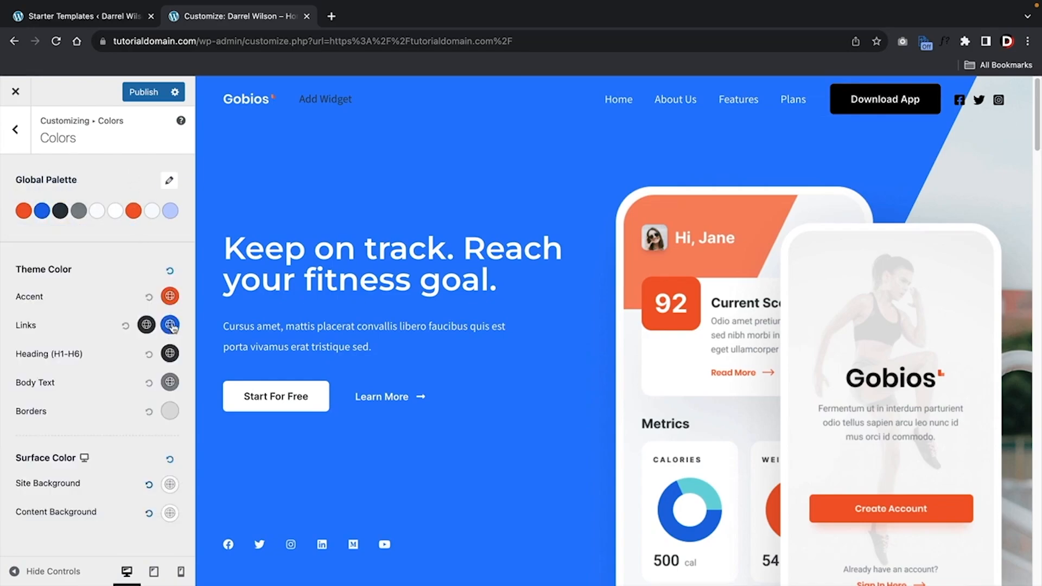
pyautogui.click(169, 297)
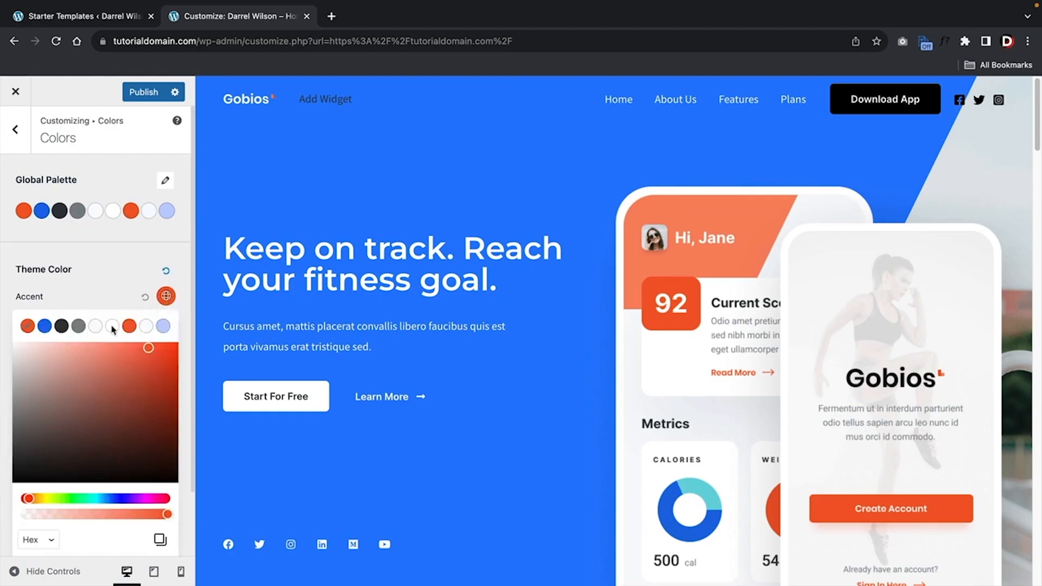
# Apply the filled, fully rounded button preset in the global Buttons settings
pyautogui.click(15, 129)
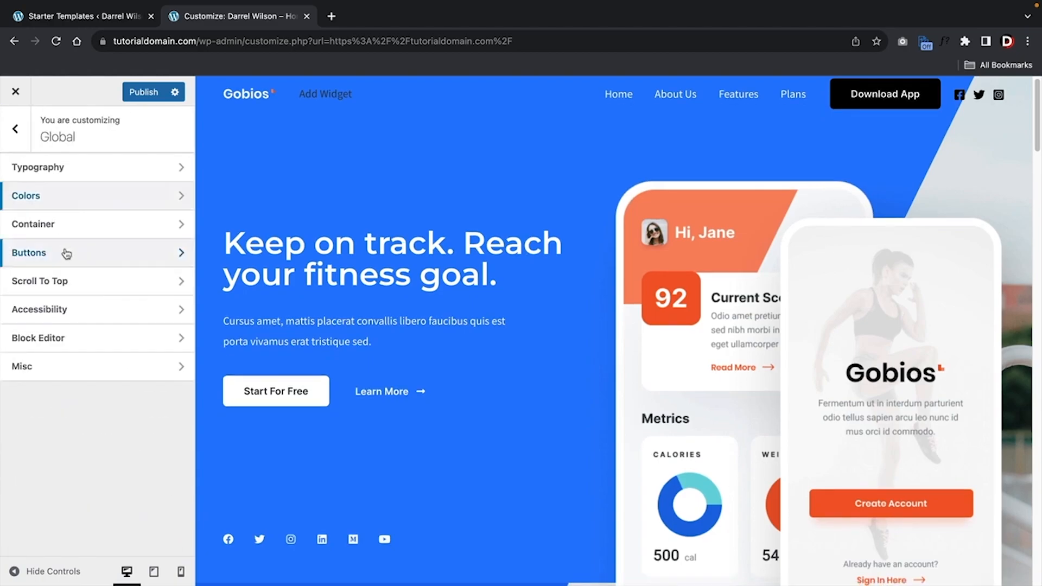
pyautogui.click(66, 254)
pyautogui.click(136, 204)
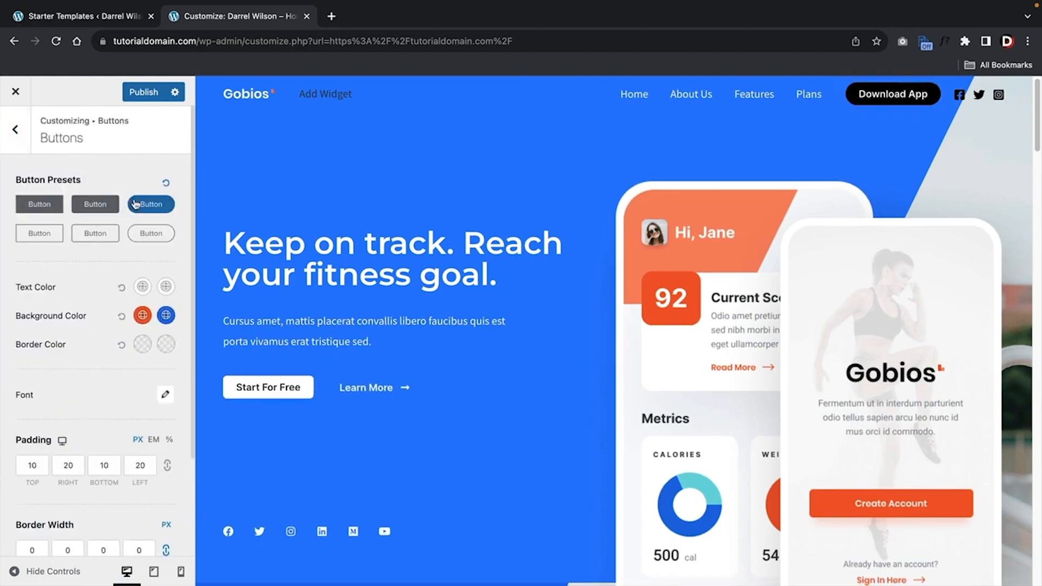
# Enable Scroll to Top in the global customizer settings
pyautogui.click(15, 129)
pyautogui.click(49, 279)
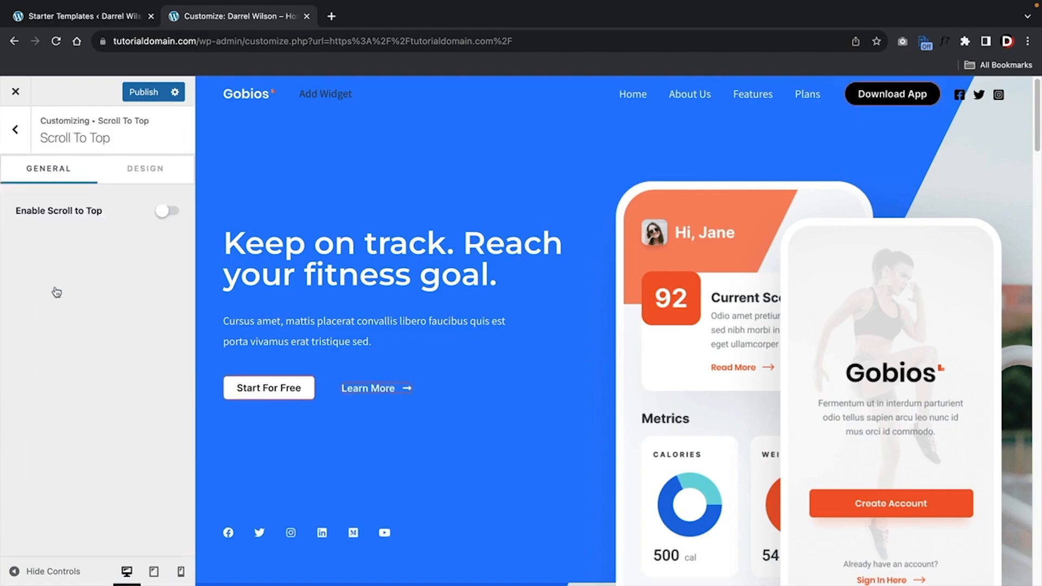
pyautogui.click(166, 211)
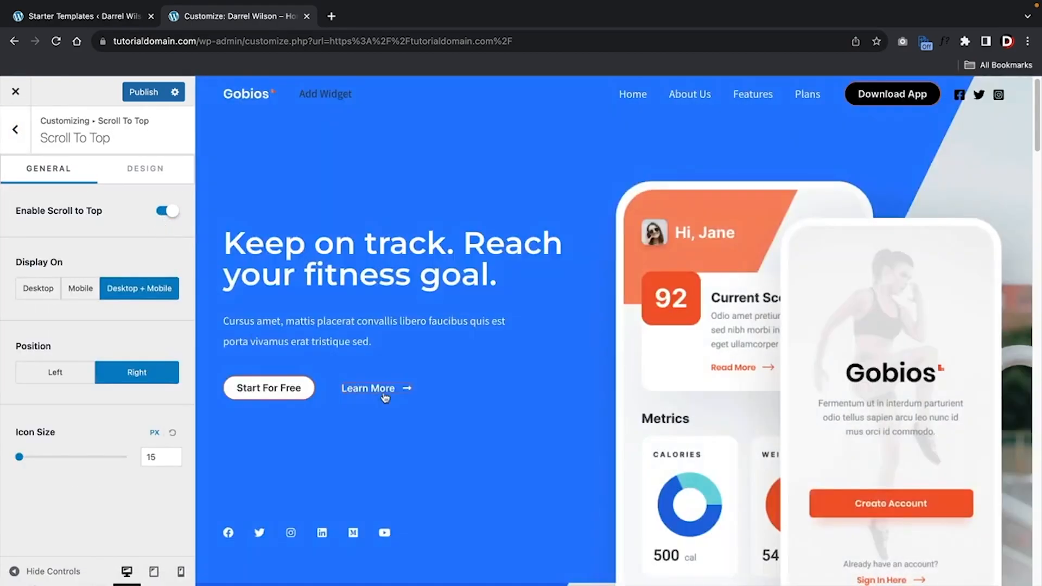
# Set the Container Layout to Normal in the Page settings and look over the sidebar options
pyautogui.scroll(-2, 384, 396)
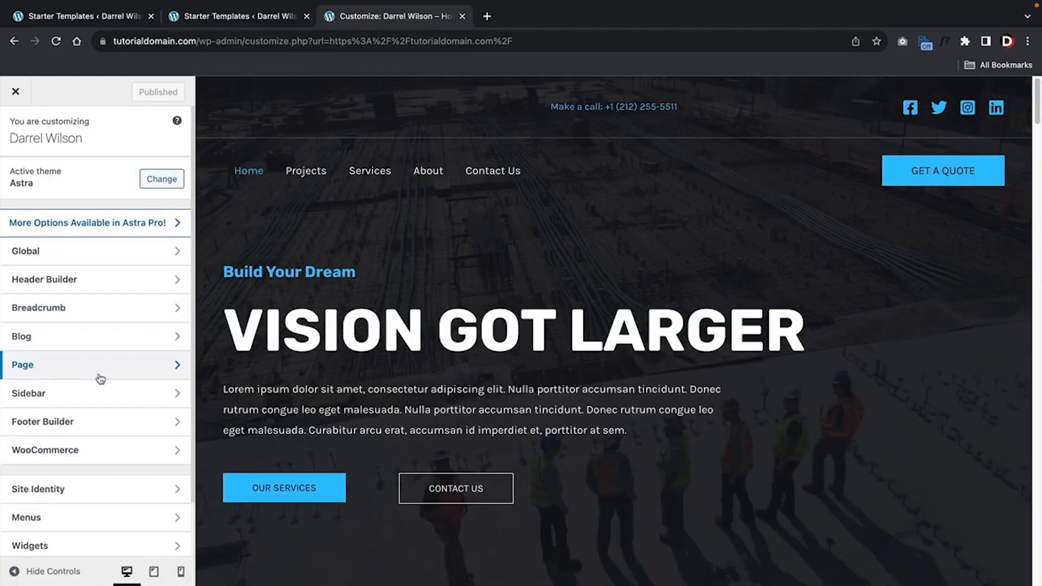
pyautogui.click(101, 369)
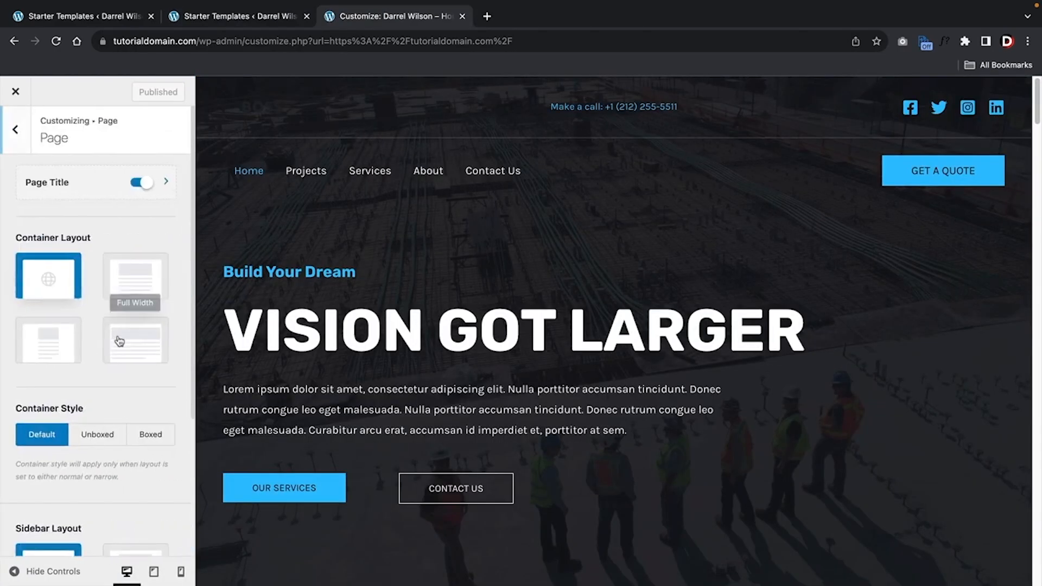
pyautogui.click(144, 282)
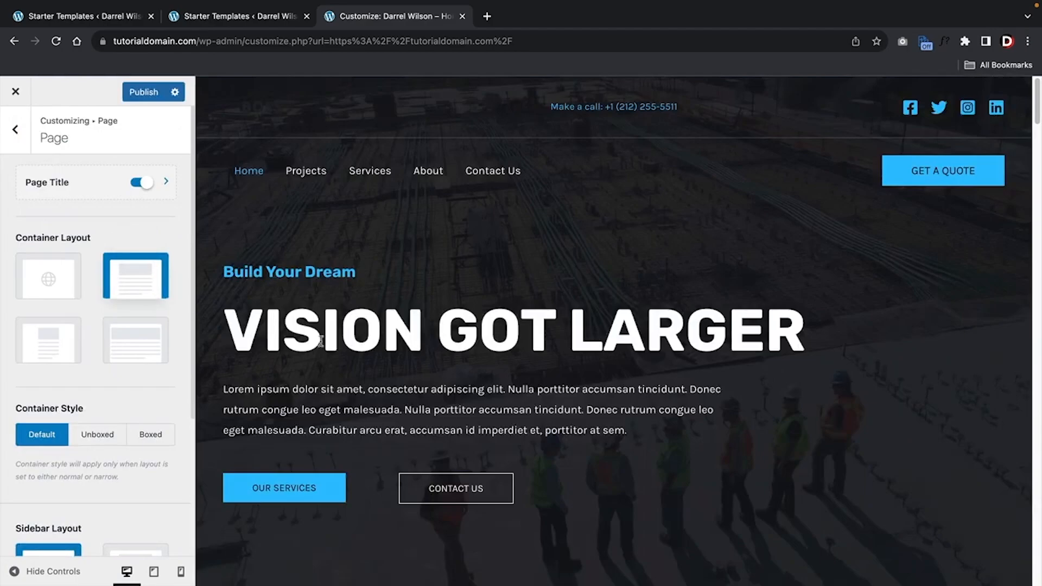
pyautogui.scroll(-10, 327, 345)
pyautogui.scroll(-4, 327, 344)
pyautogui.scroll(-4, 132, 385)
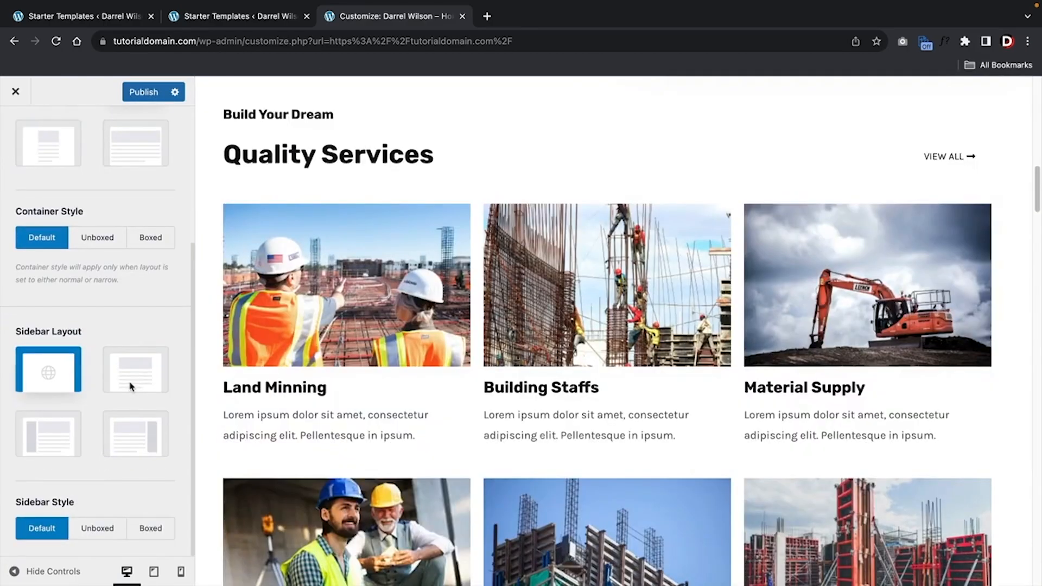
pyautogui.scroll(5, 52, 211)
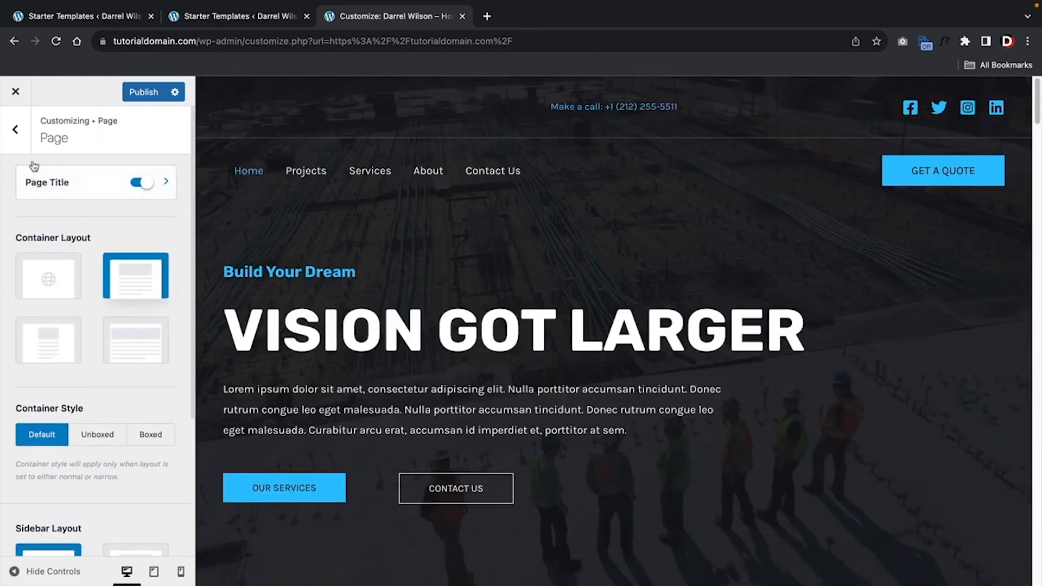
pyautogui.click(15, 130)
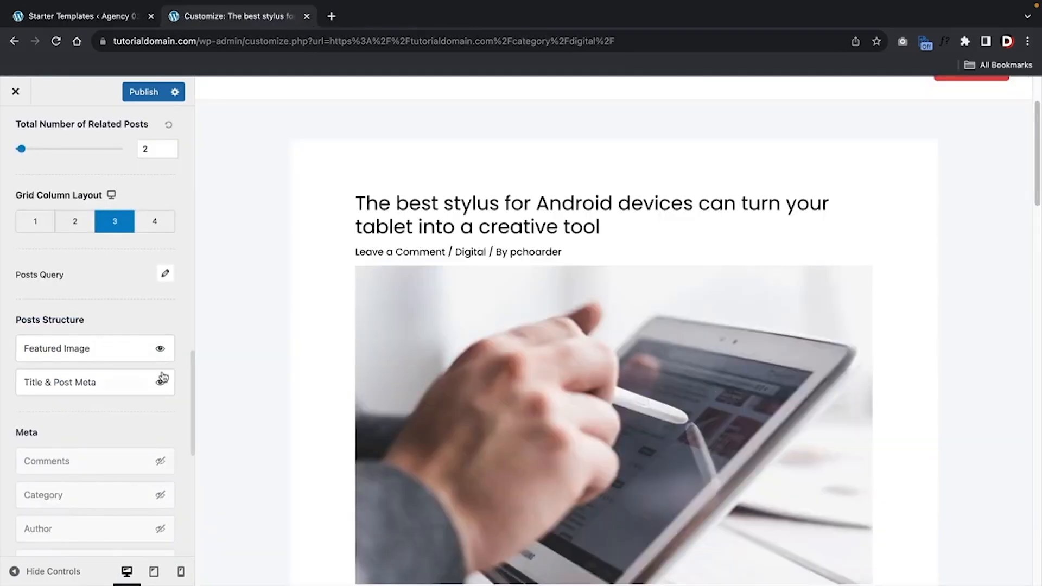
# Toggle the visibility of Title & Post Meta in the related posts structure of the Single Post settings
pyautogui.click(161, 379)
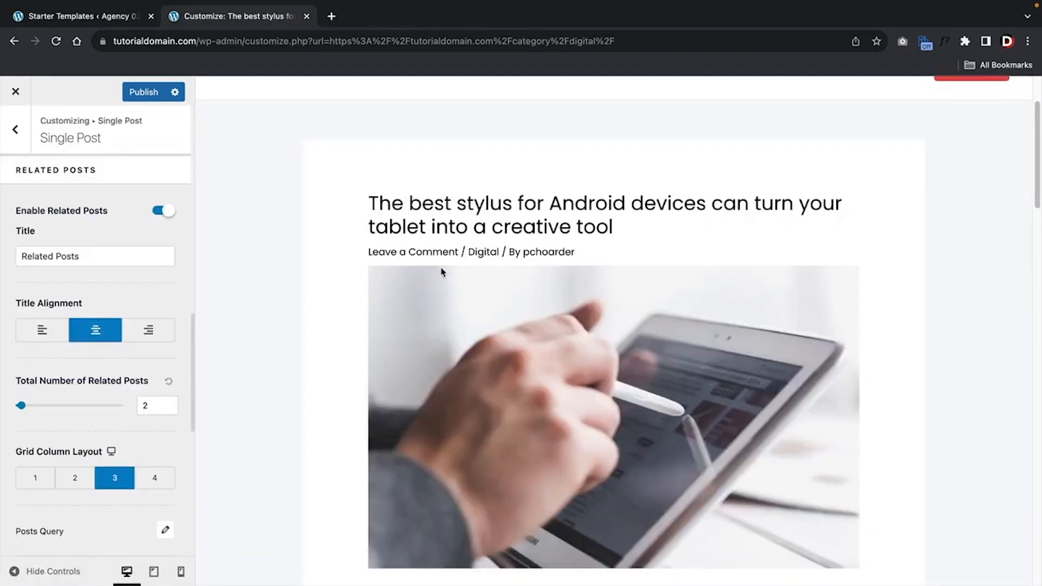
pyautogui.scroll(10, 154, 358)
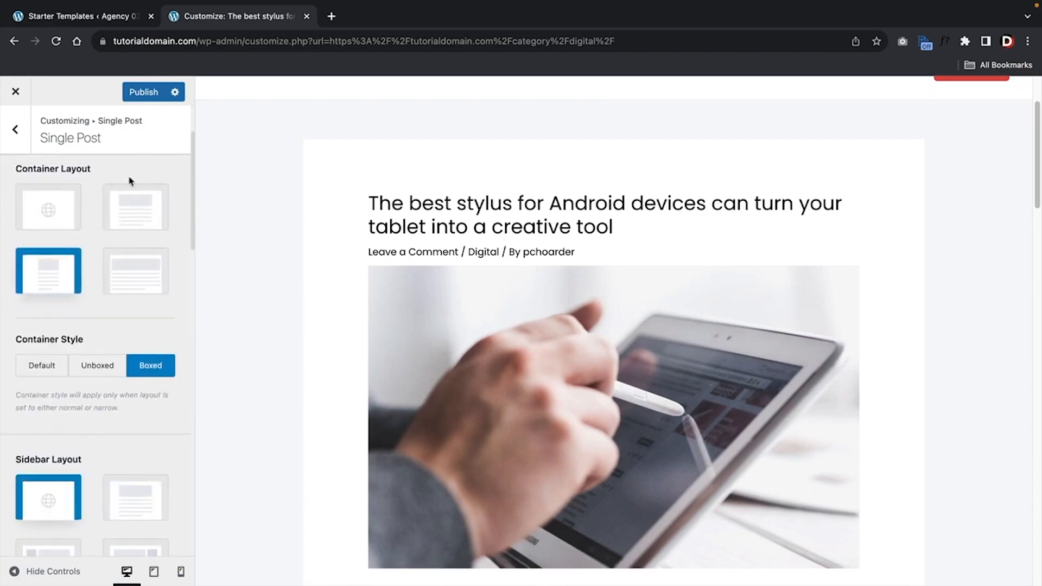
pyautogui.click(16, 130)
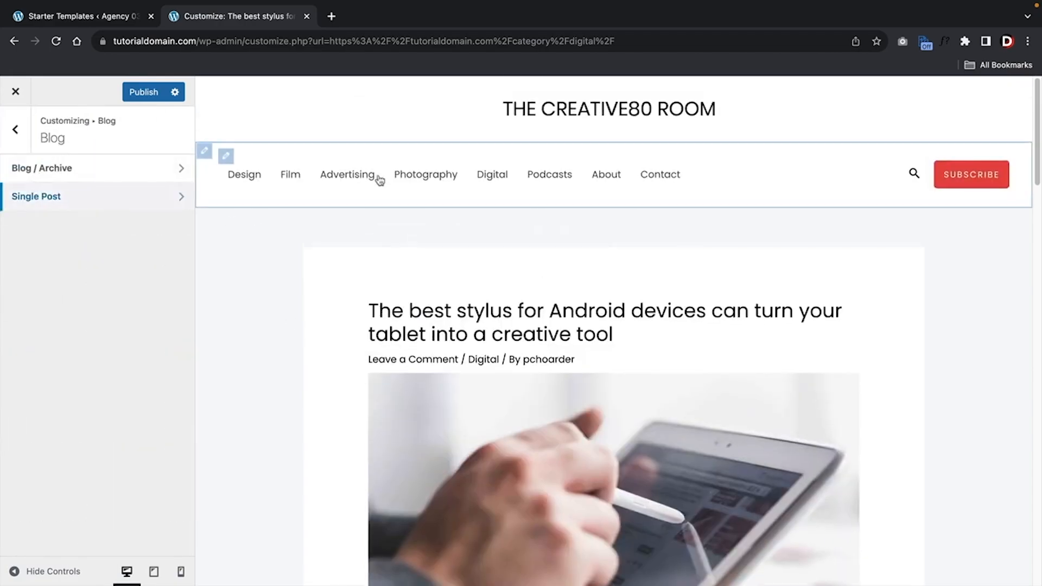
# Try the Full Width container layout for single blog posts, and return to the Narrow layout
pyautogui.click(35, 195)
pyautogui.click(60, 369)
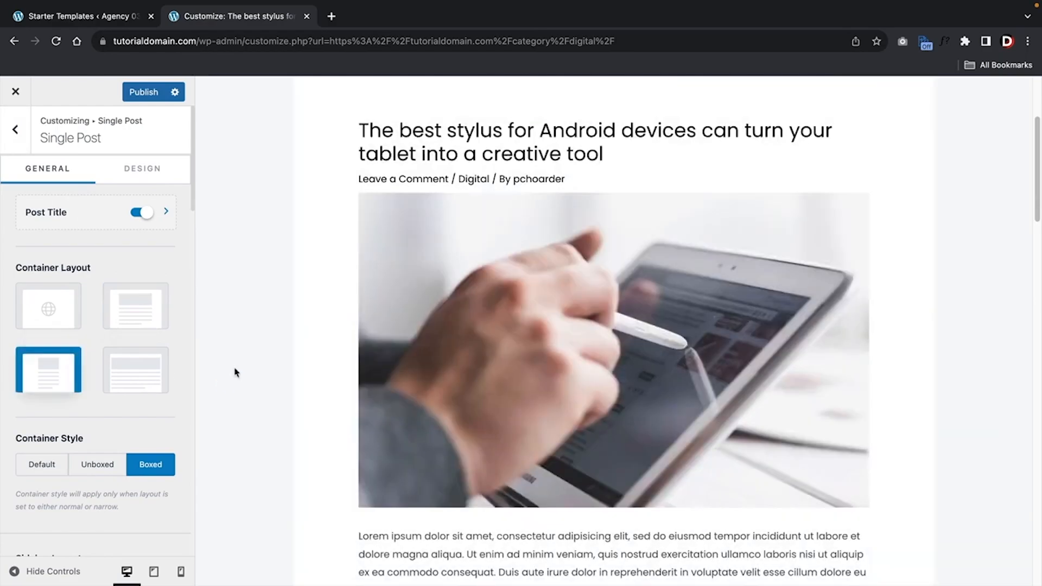
pyautogui.click(140, 376)
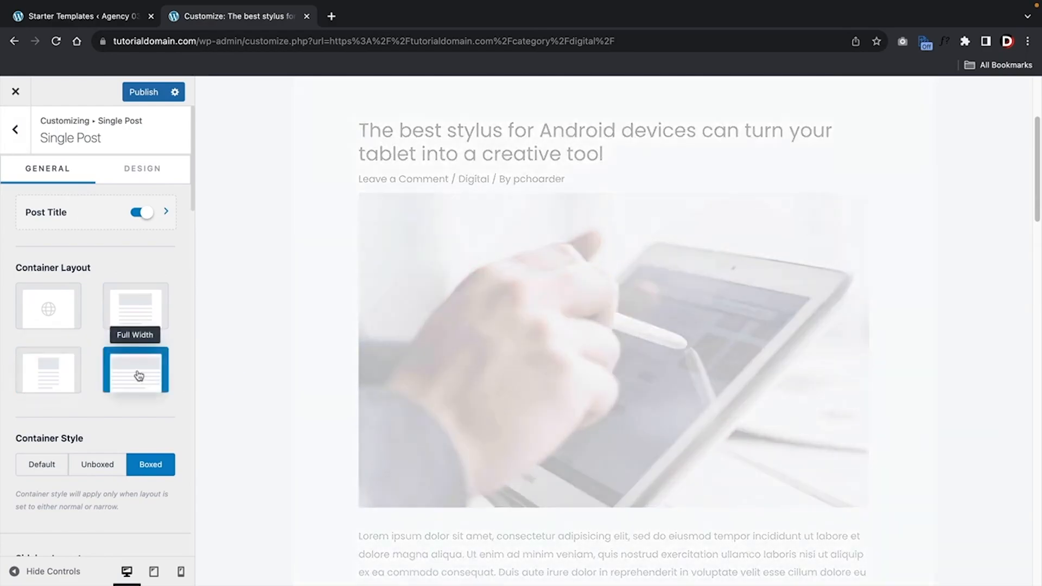
pyautogui.scroll(3, 290, 384)
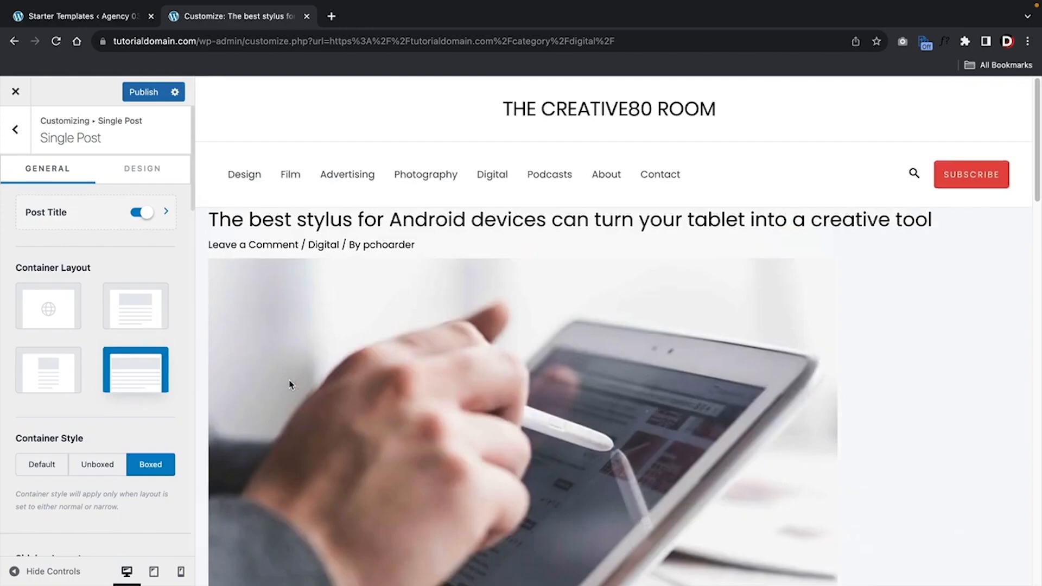
pyautogui.scroll(-1, 288, 386)
pyautogui.click(48, 370)
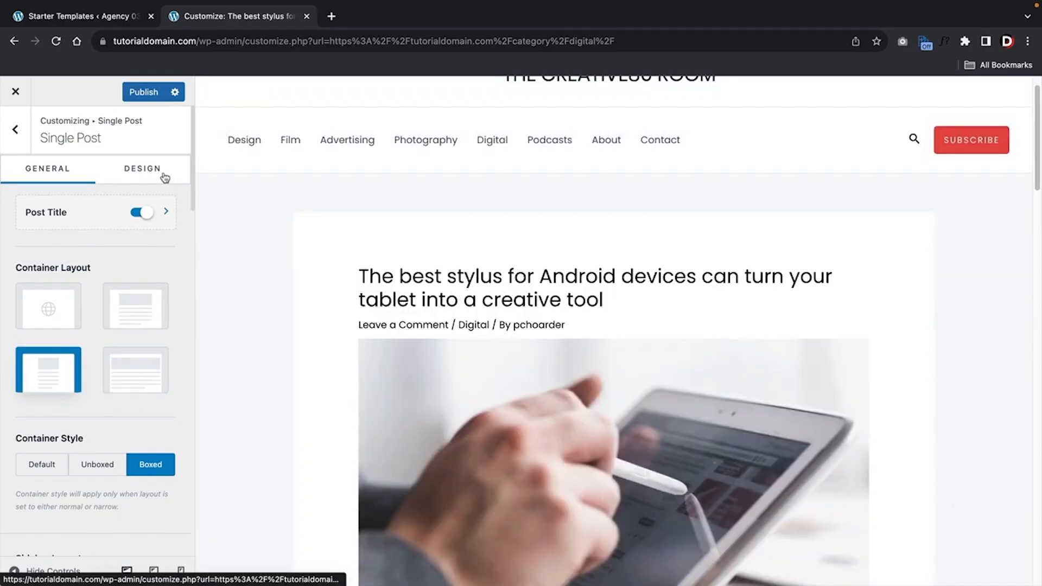
# Review the single post sidebar and width settings, and hide the featured image in the blog archive's post structure
pyautogui.click(15, 129)
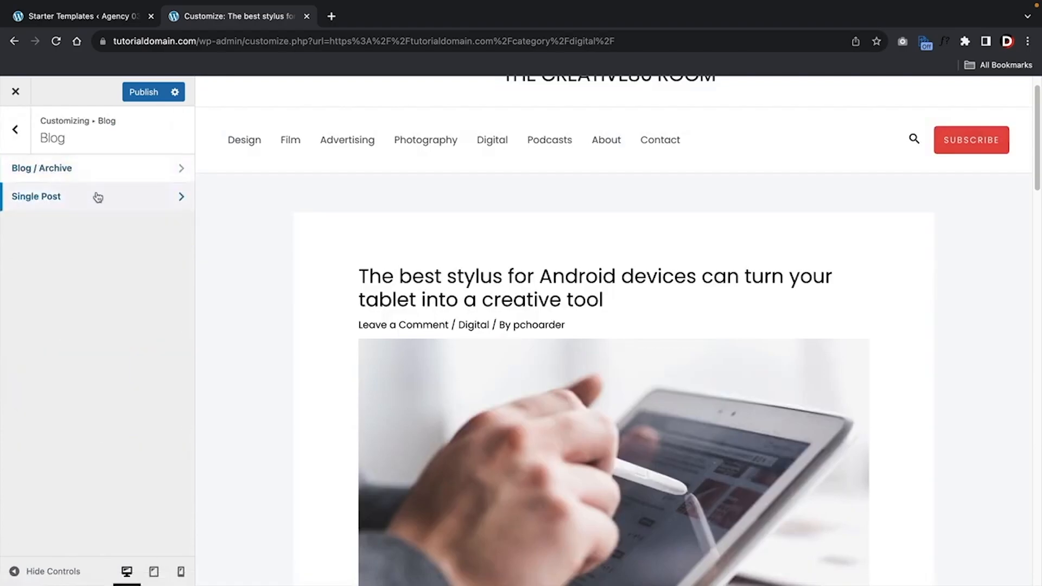
pyautogui.click(98, 195)
pyautogui.scroll(-12, 115, 367)
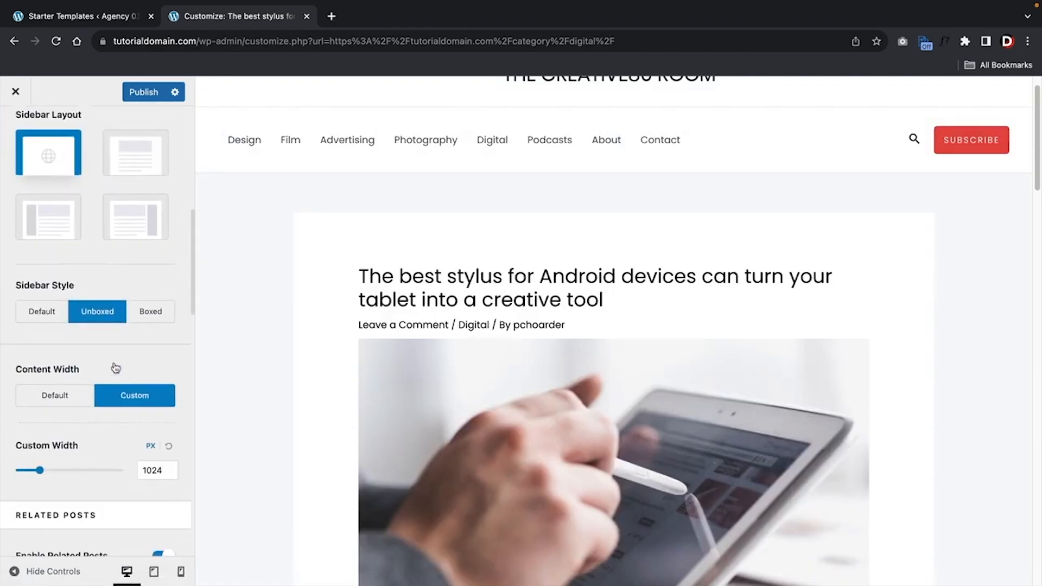
pyautogui.scroll(-3, 116, 366)
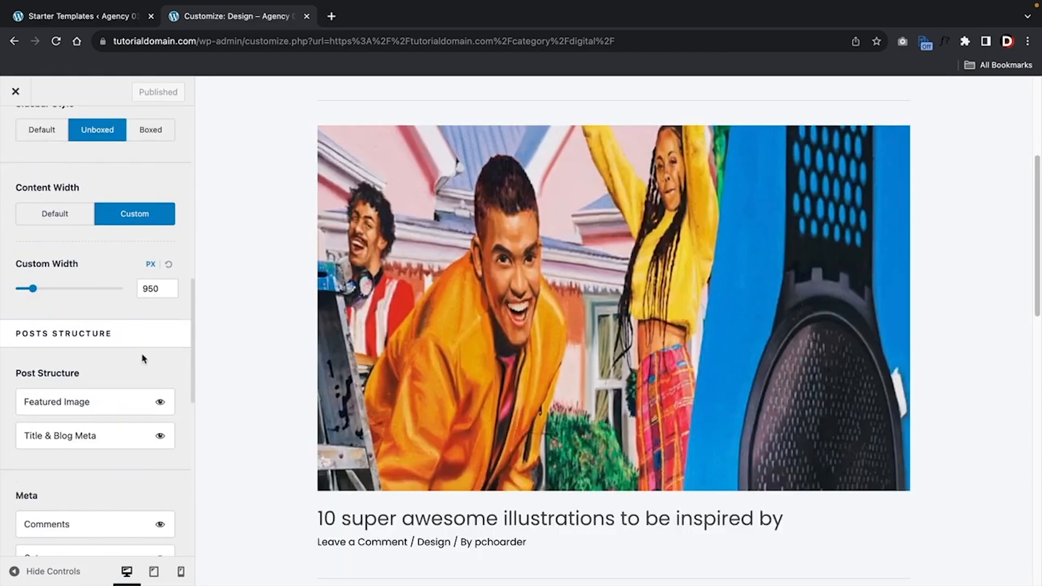
pyautogui.scroll(-2, 146, 357)
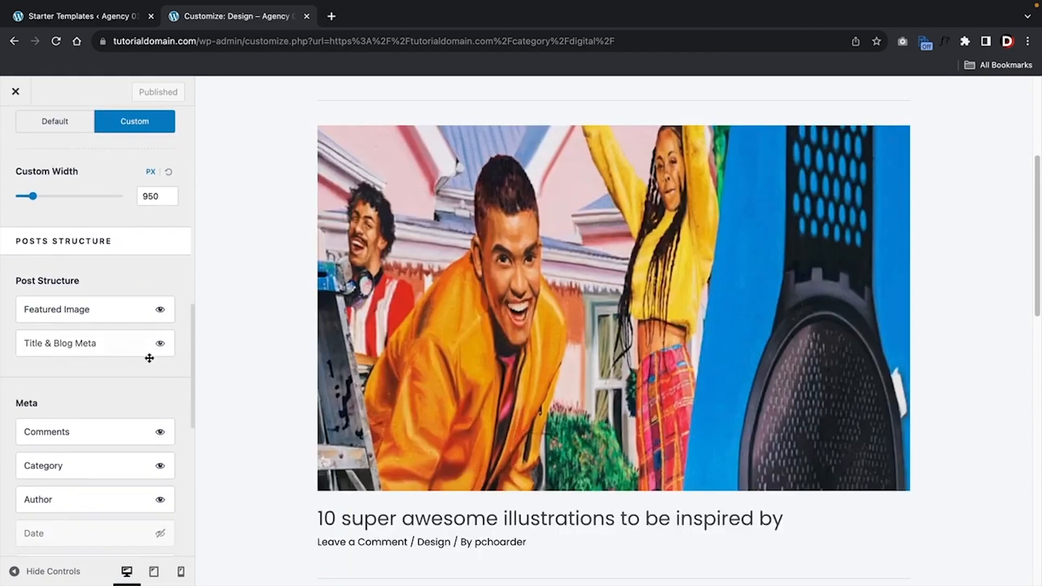
pyautogui.click(160, 310)
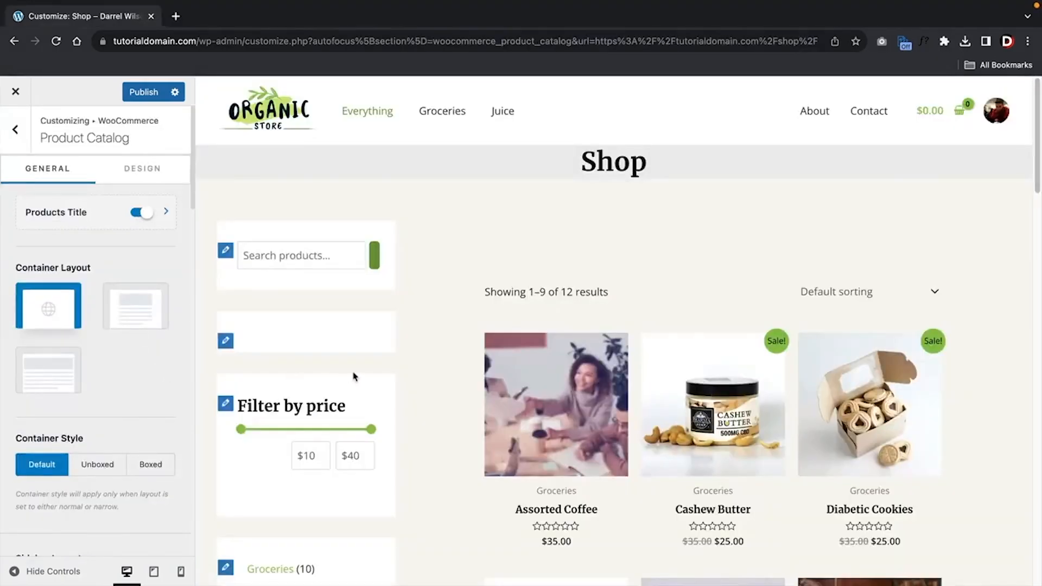
# Set the WooCommerce product catalog's container style to Boxed and its container layout to Normal
pyautogui.scroll(-6, 353, 375)
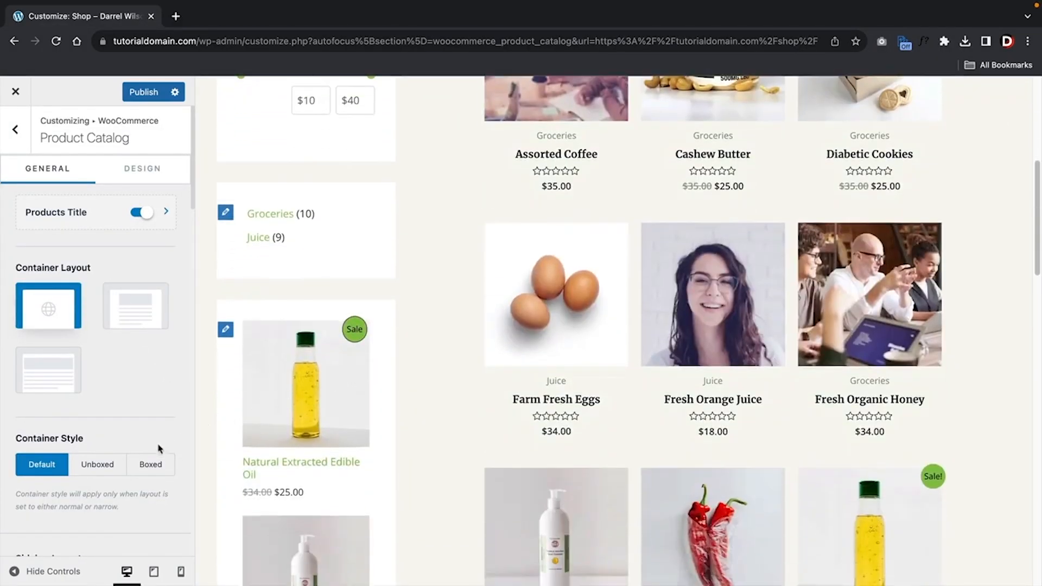
pyautogui.click(151, 464)
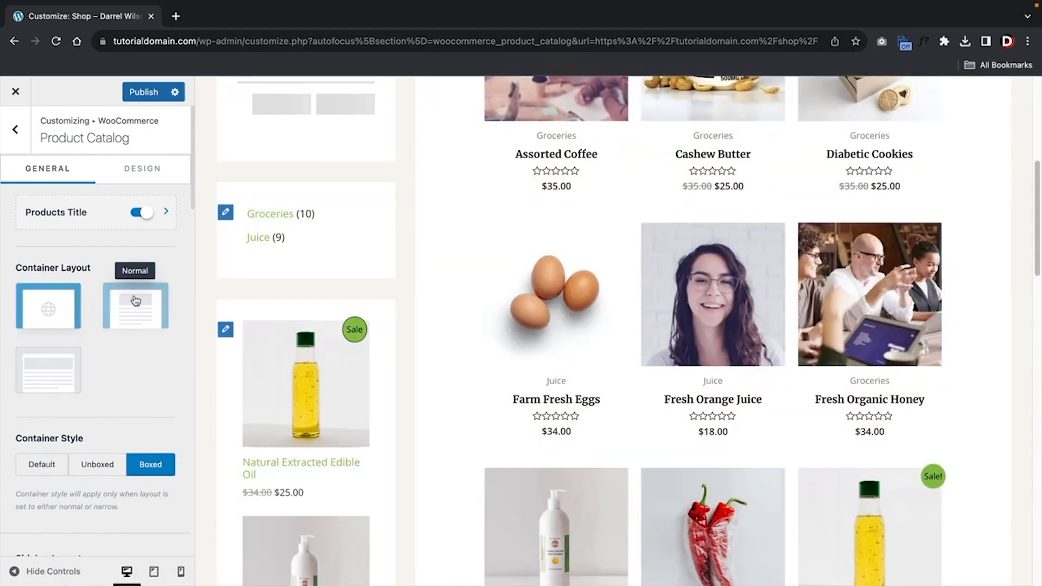
pyautogui.click(142, 314)
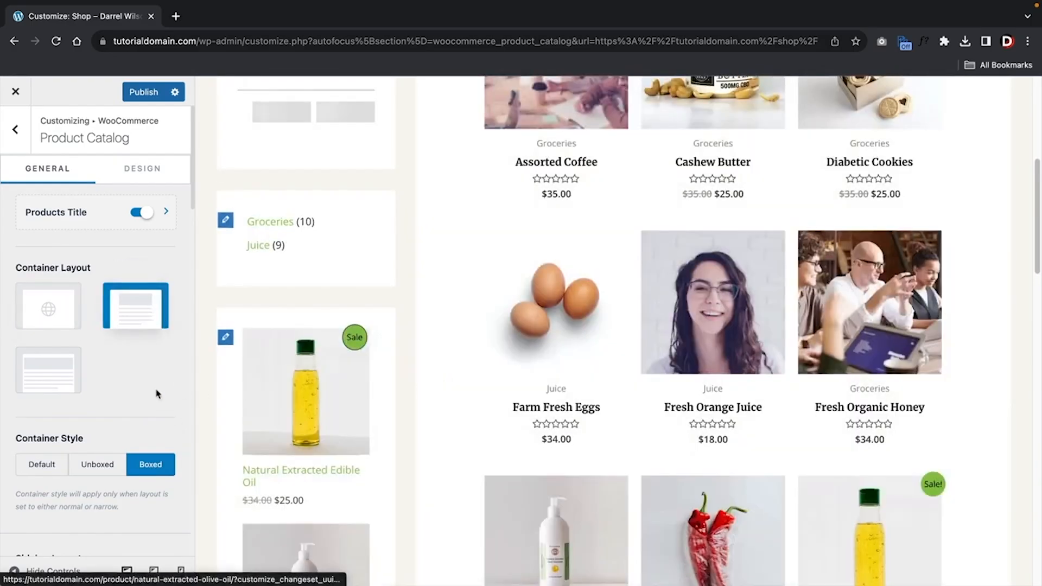
# Set the product catalog's sidebar layout to the right sidebar and look further through the shop layout options
pyautogui.scroll(-4, 106, 394)
pyautogui.scroll(-2, 130, 301)
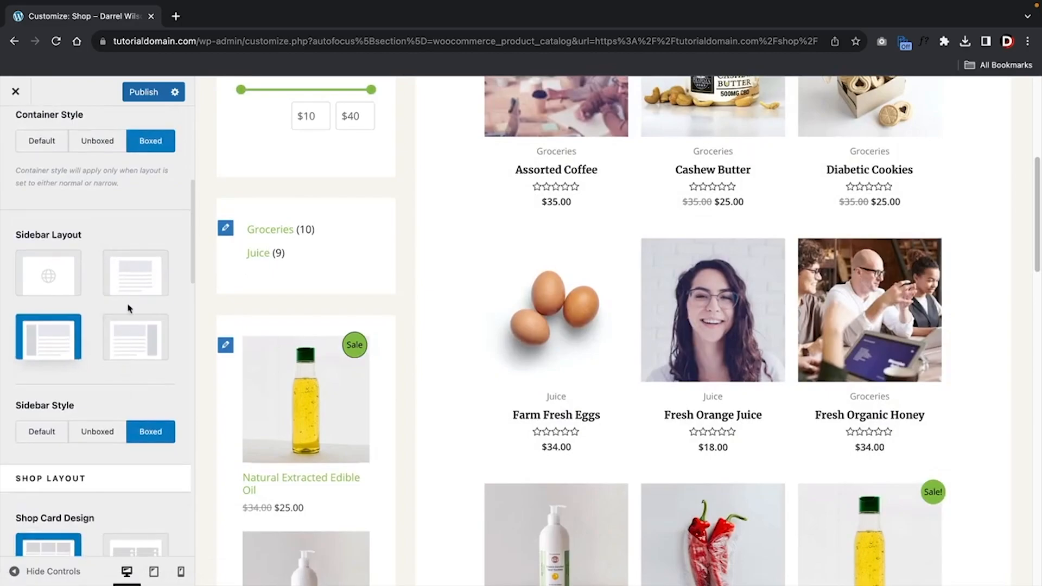
pyautogui.click(156, 347)
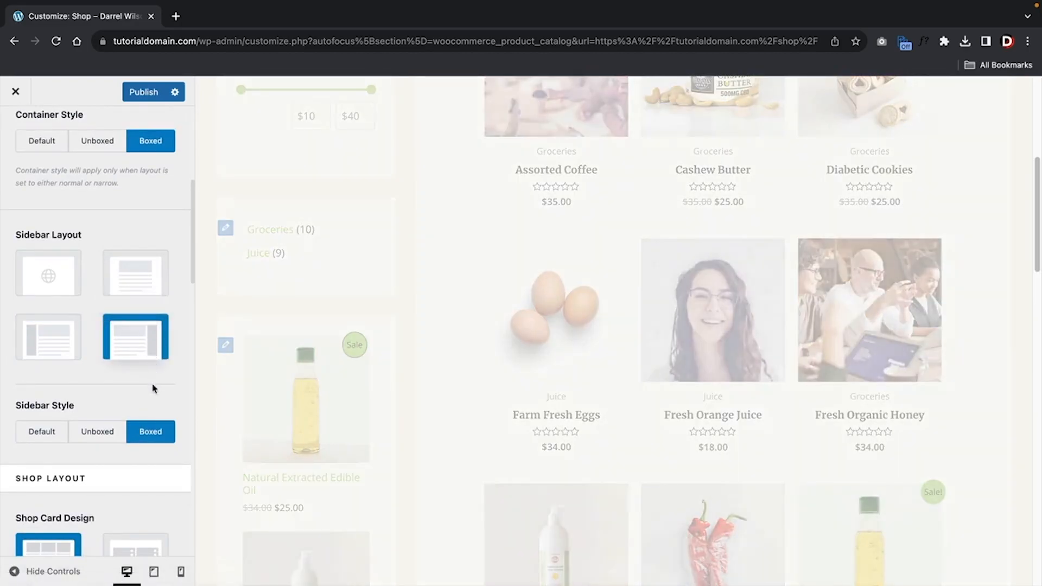
pyautogui.scroll(-3, 152, 398)
pyautogui.scroll(-2, 152, 401)
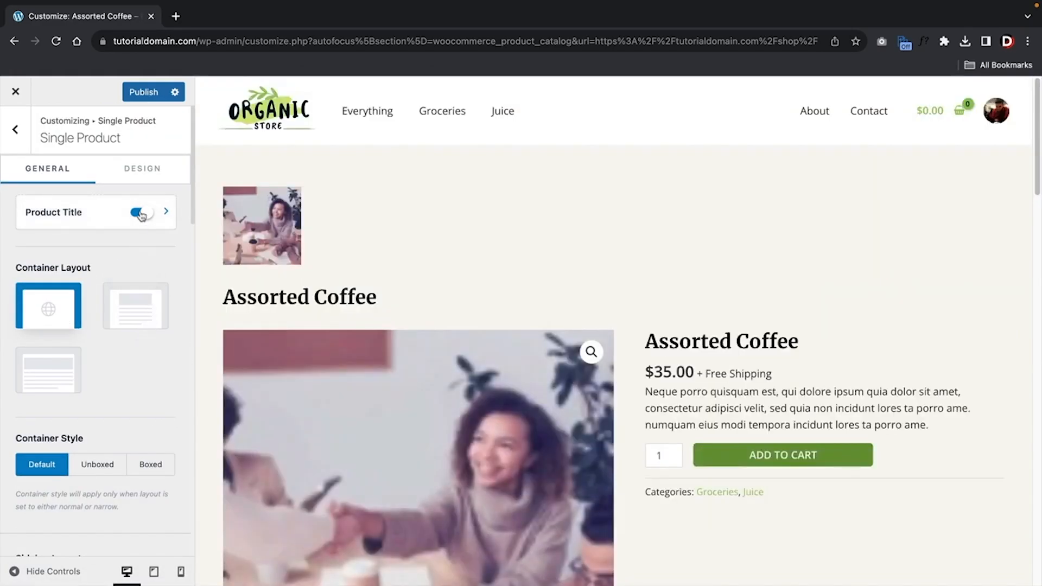
# Disable the Product Title and set the container style to Boxed in the Single Product settings
pyautogui.click(140, 213)
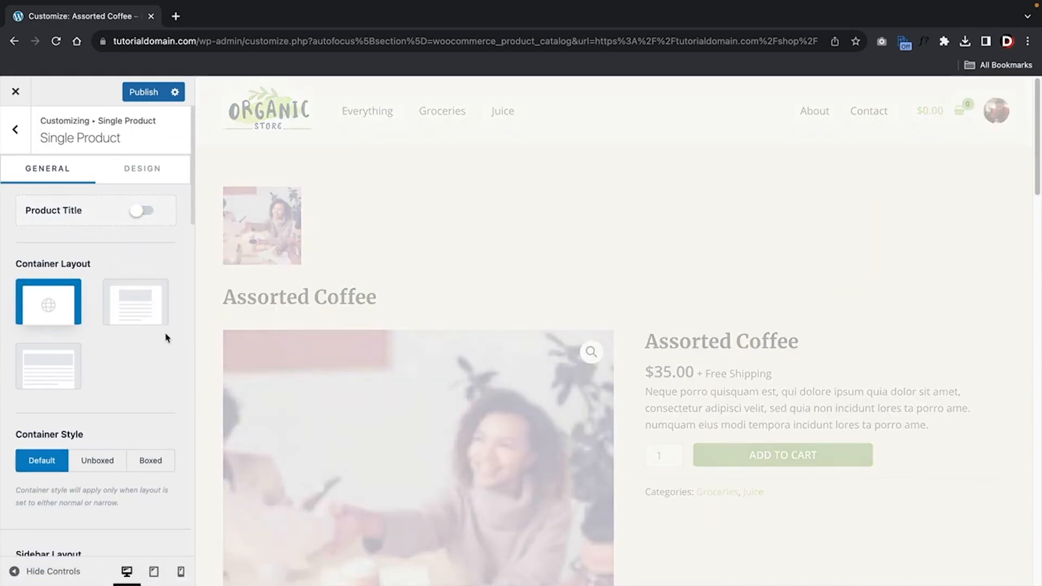
pyautogui.click(161, 458)
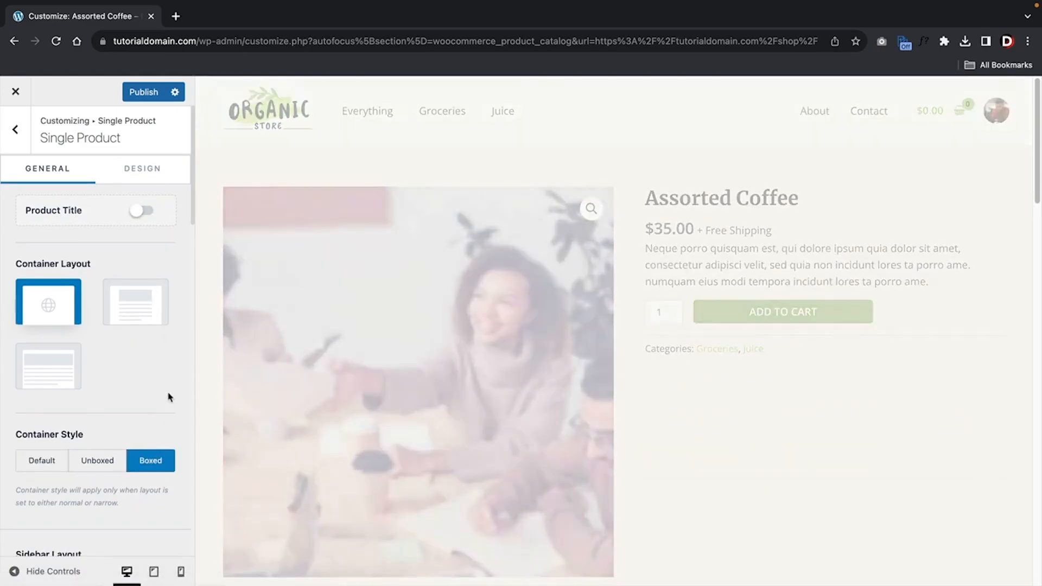
pyautogui.scroll(-1, 275, 387)
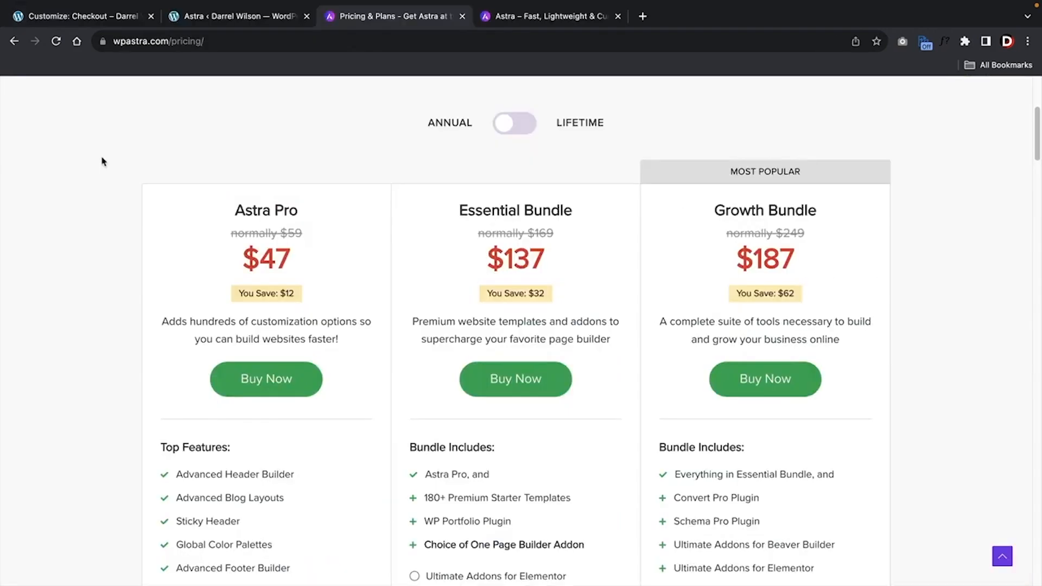
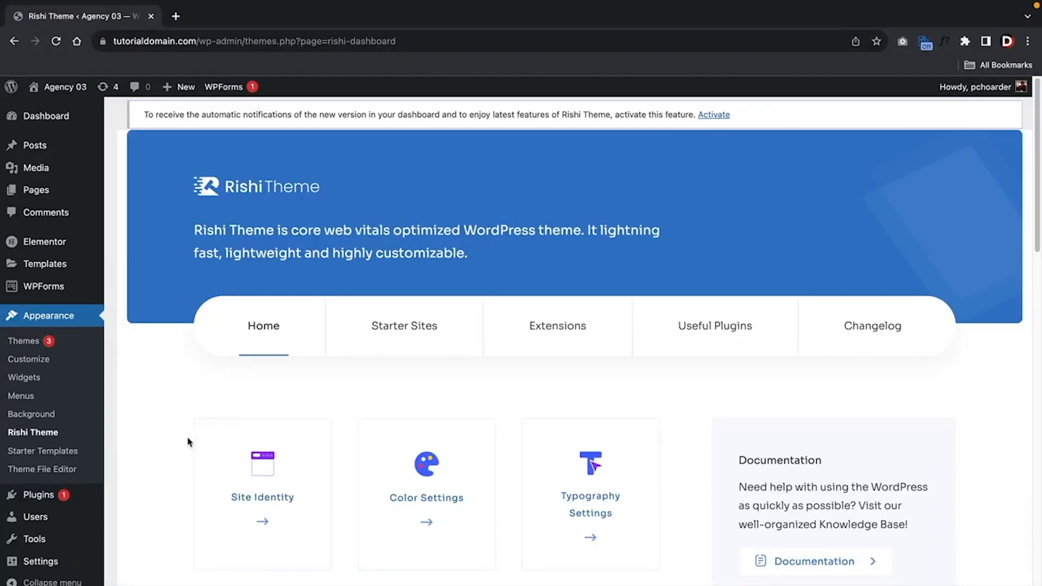
# Open the Rishi theme's Starter Sites and start installing the Rishi Starter Templates
pyautogui.scroll(-2, 189, 443)
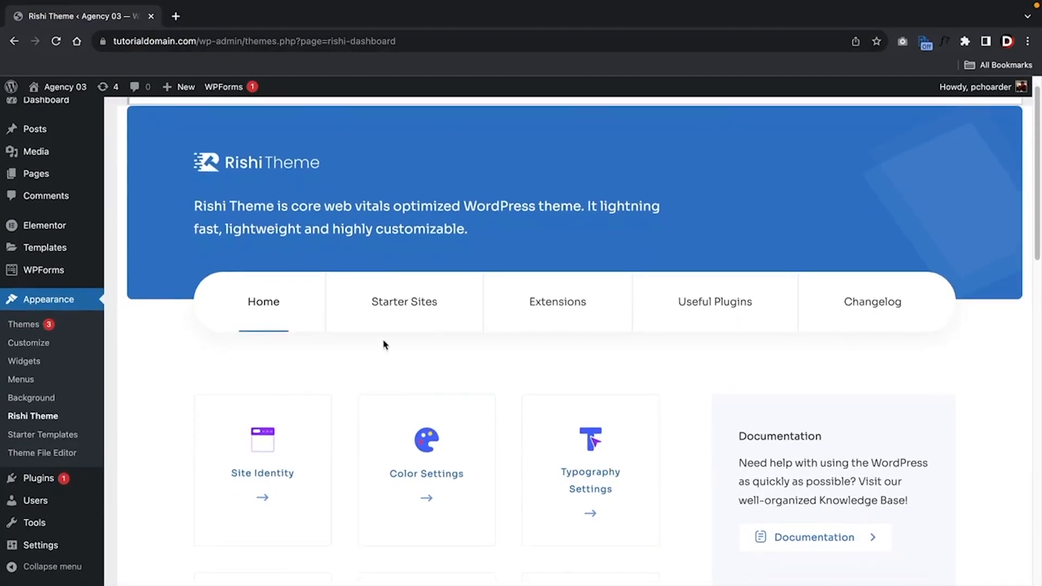
pyautogui.click(403, 307)
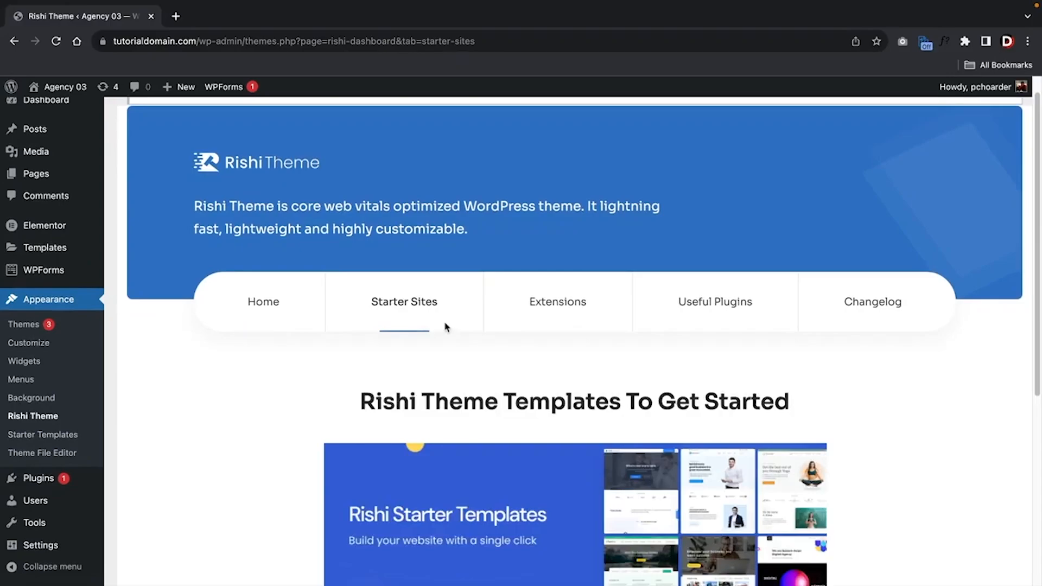
pyautogui.scroll(-5, 573, 313)
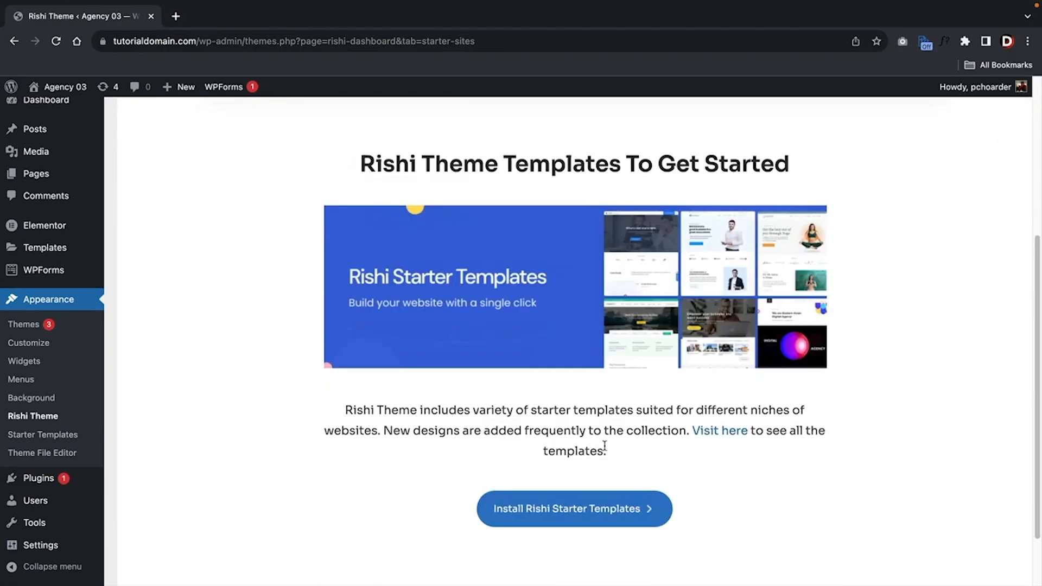
pyautogui.click(585, 509)
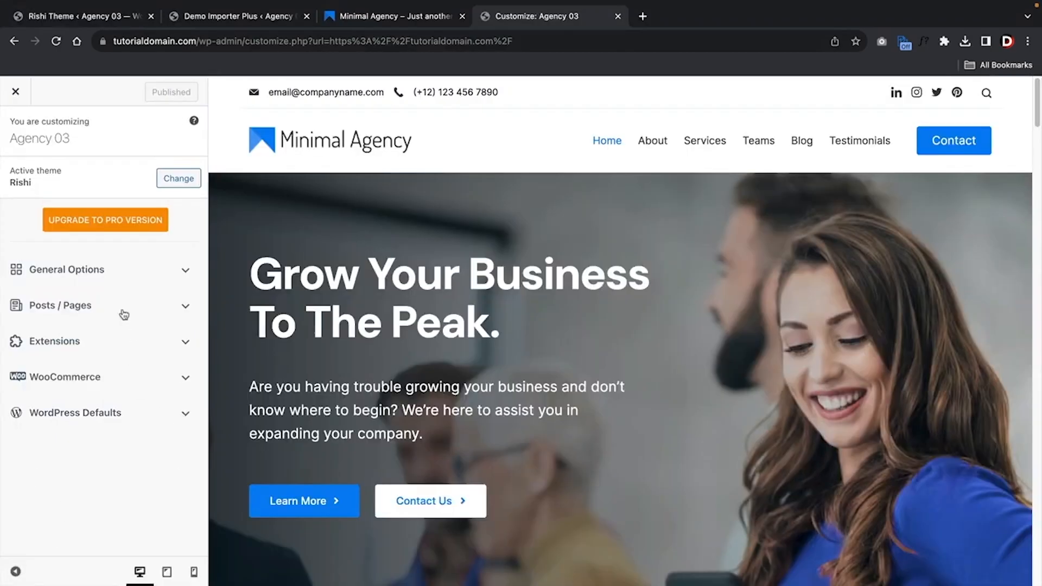
# Set the site's default container layout to Content Boxed in the general layout options
pyautogui.click(128, 275)
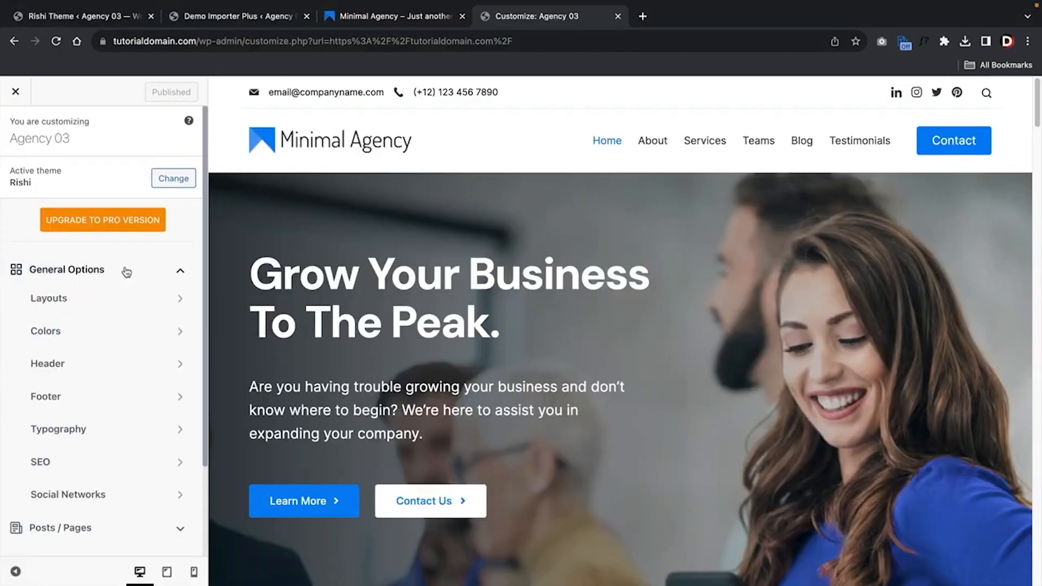
pyautogui.click(103, 309)
pyautogui.click(98, 191)
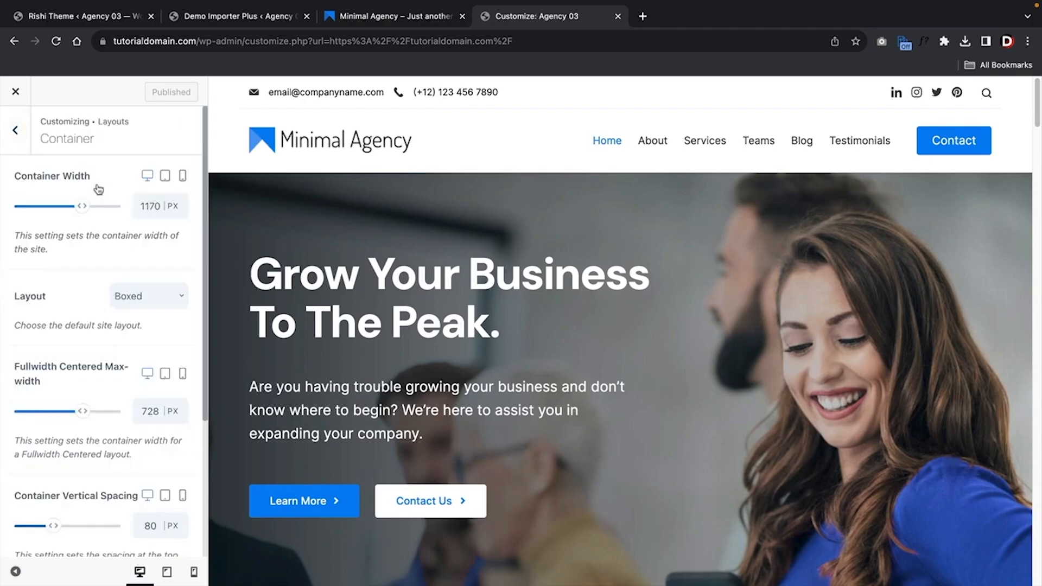
pyautogui.click(133, 298)
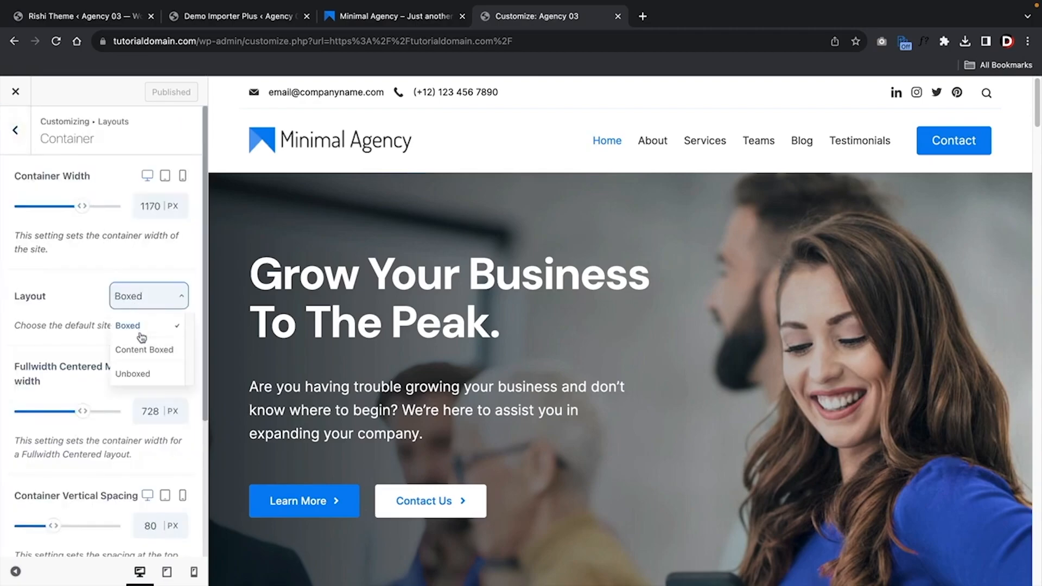
pyautogui.click(143, 354)
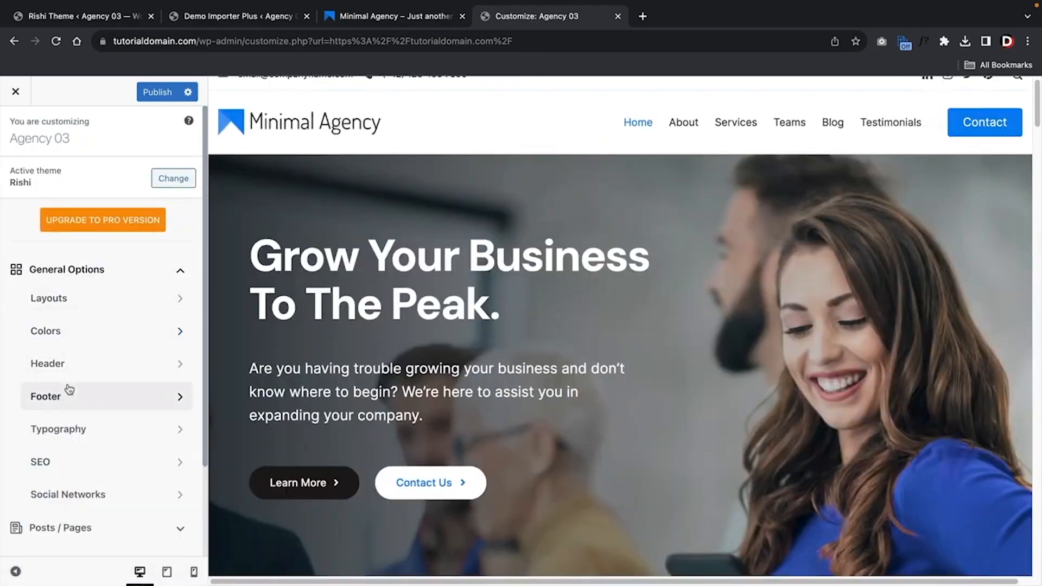
# Move the Contacts element beside the logo in the header's main row and add the Image element to the header
pyautogui.click(175, 361)
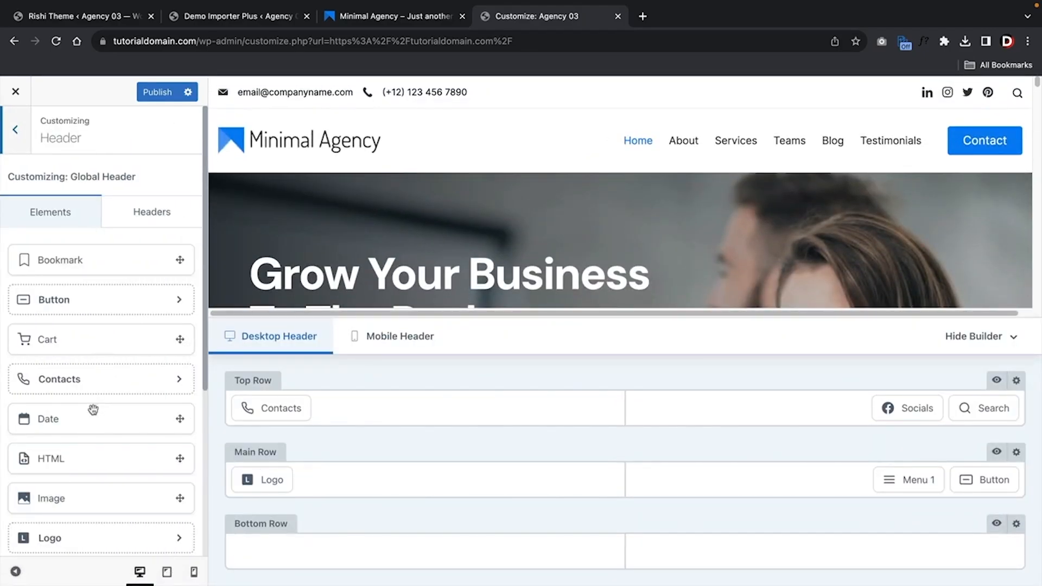
pyautogui.moveTo(281, 408); pyautogui.dragTo(332, 481)
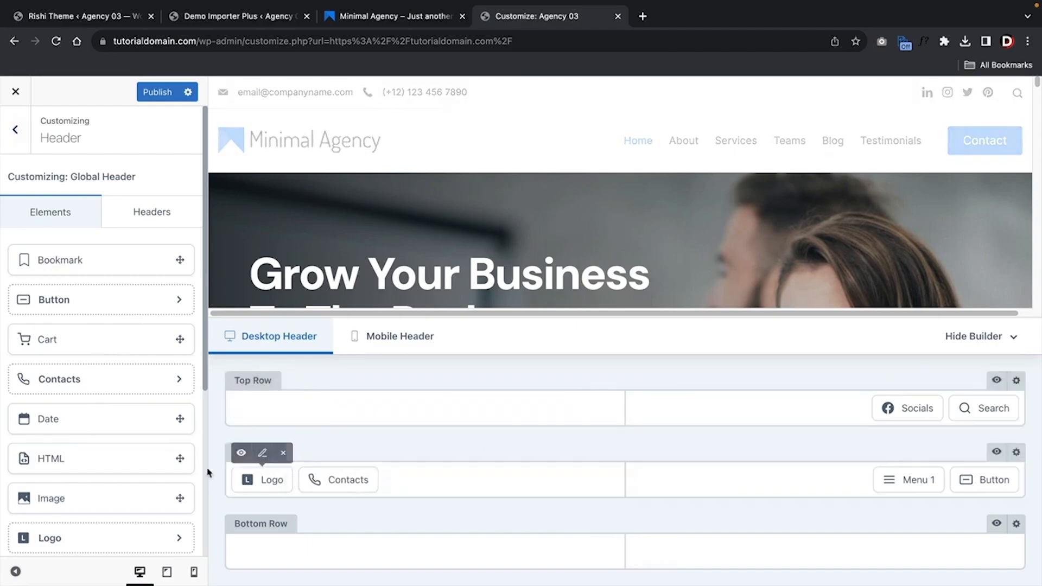
pyautogui.moveTo(160, 493); pyautogui.dragTo(612, 482)
pyautogui.click(611, 481)
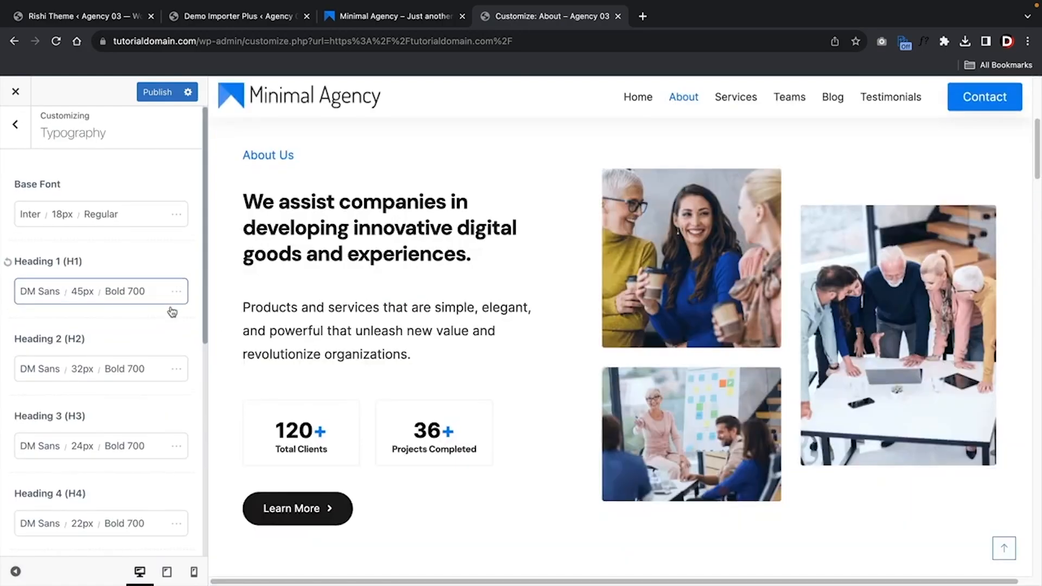
# Choose a lighter font weight for the Heading 2 (H2) typography
pyautogui.scroll(-4, 135, 284)
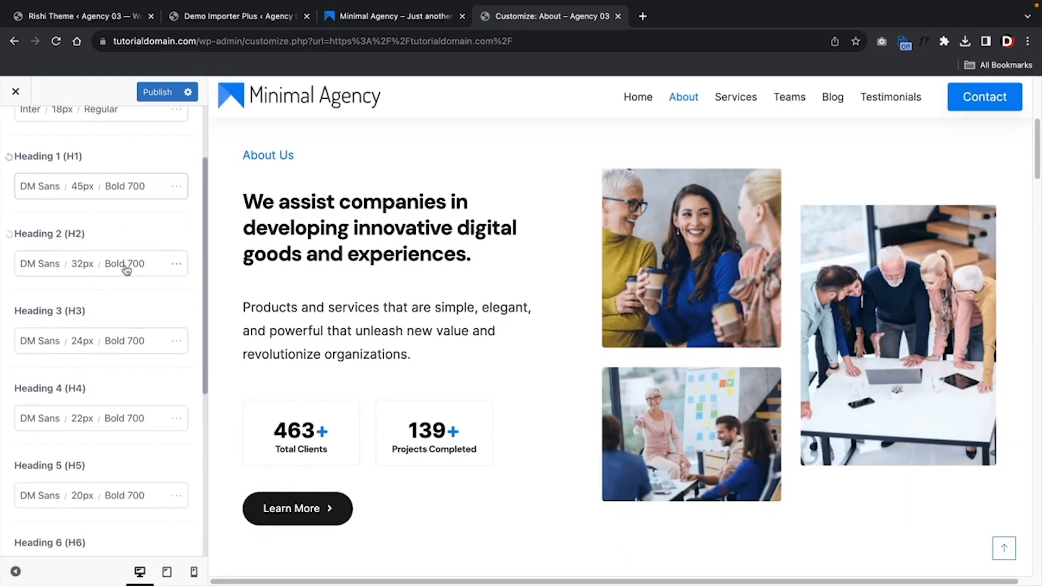
pyautogui.click(138, 252)
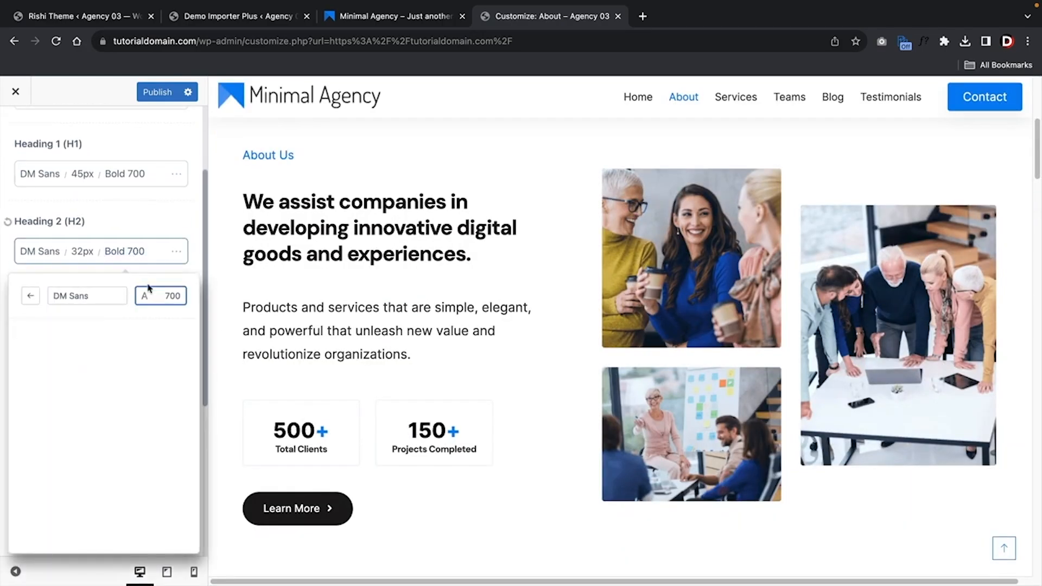
pyautogui.click(114, 402)
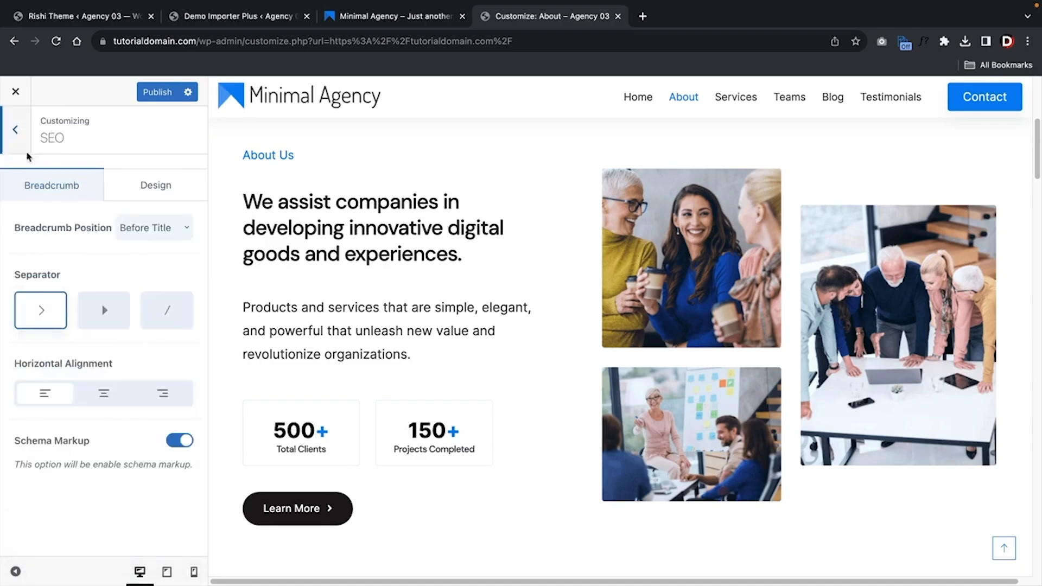
# Leave the SEO settings and try the Masonry Grid layout for the Blog Page before selecting the regular grid layout
pyautogui.click(13, 137)
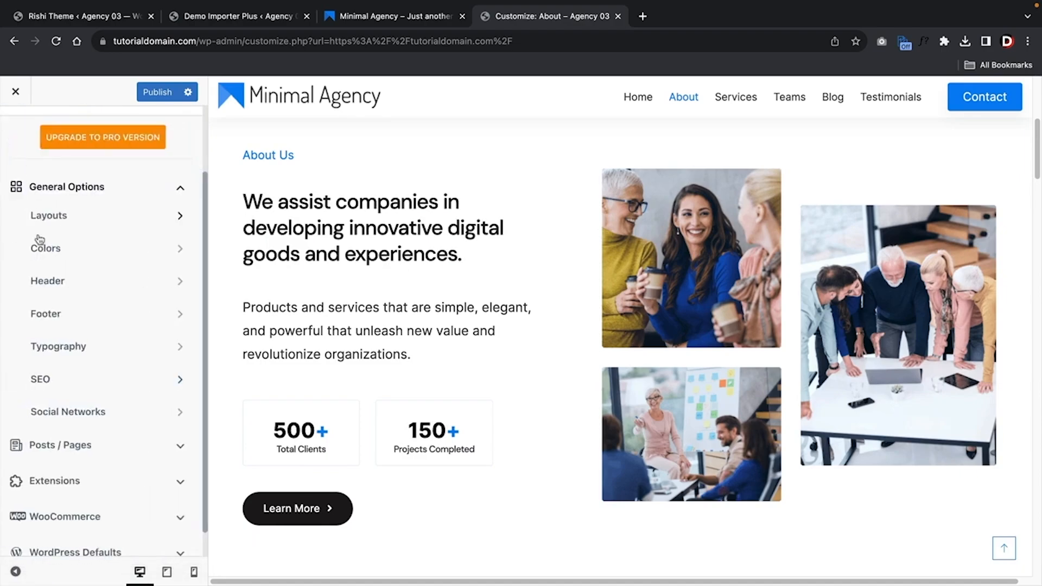
pyautogui.click(74, 380)
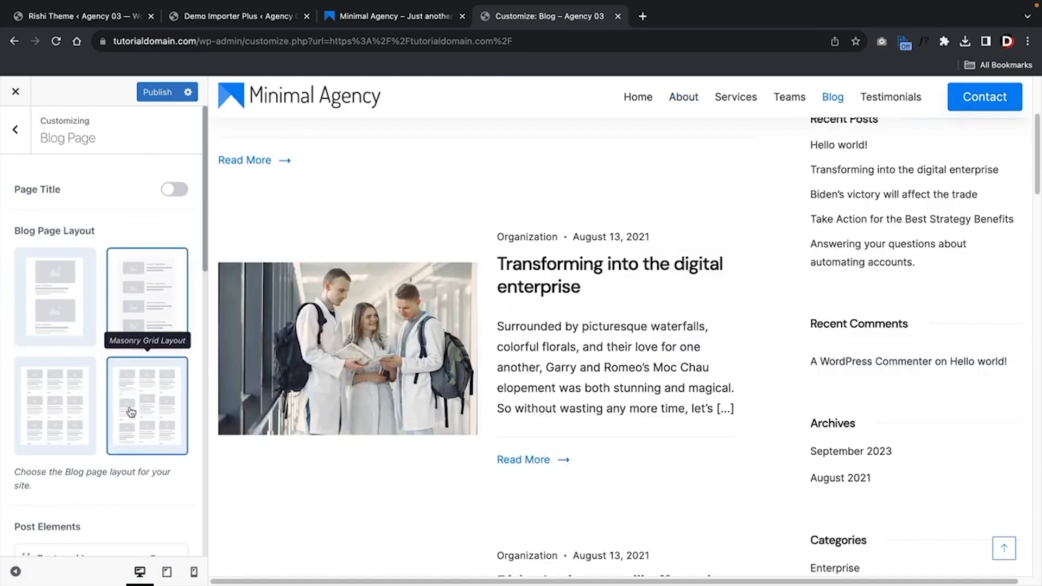
pyautogui.click(131, 411)
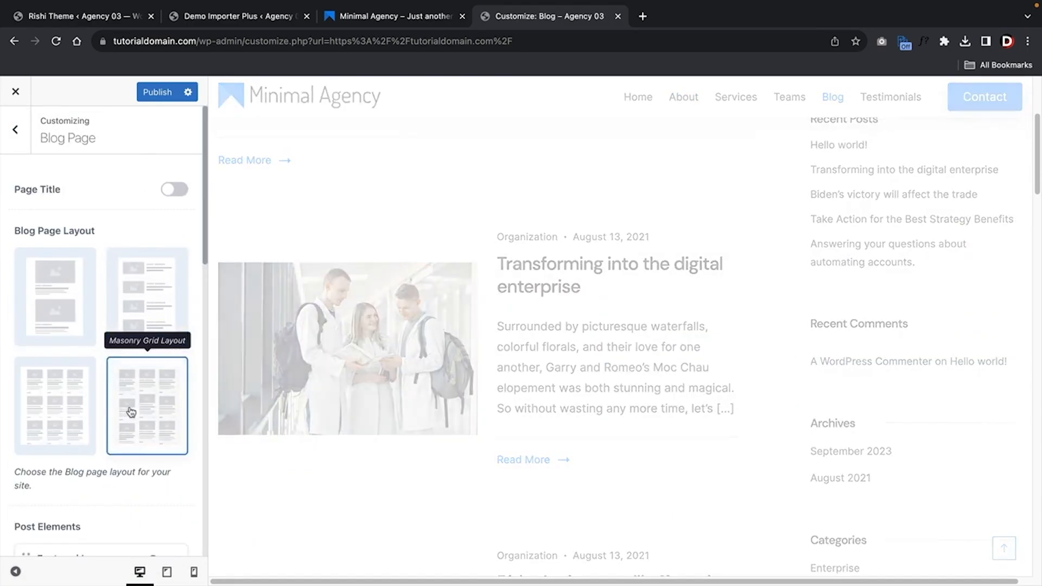
pyautogui.click(76, 407)
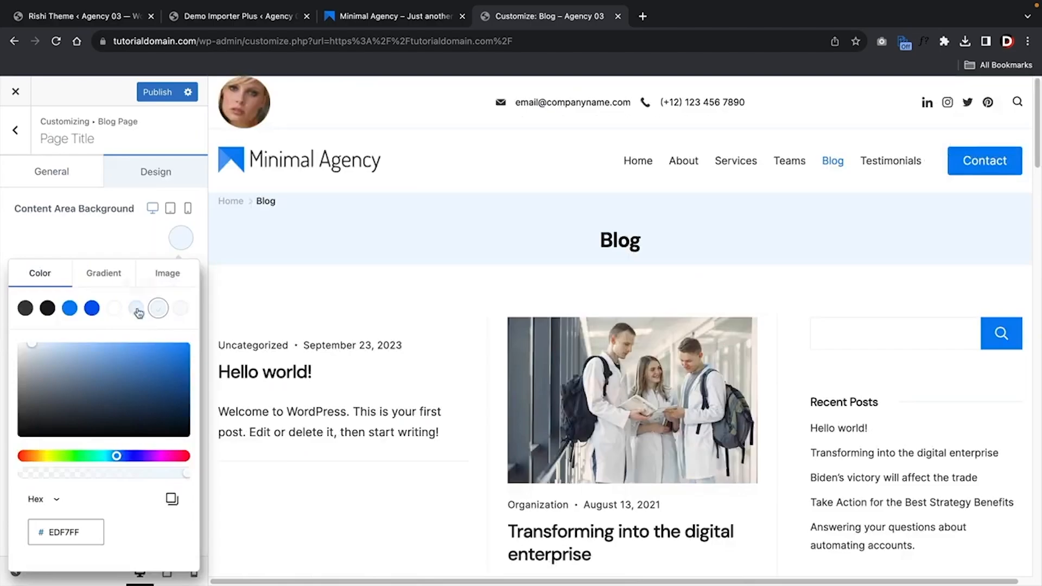
# Give the Blog Page title area a gradient background, trying the lavender and red presets before applying the peach one
pyautogui.click(116, 274)
pyautogui.click(179, 280)
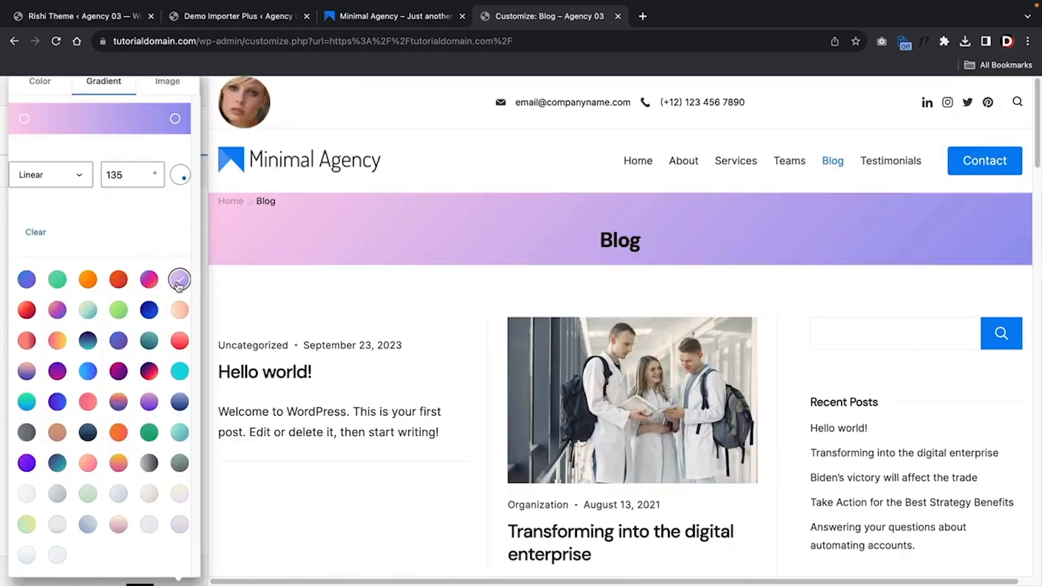
pyautogui.click(181, 312)
pyautogui.click(180, 341)
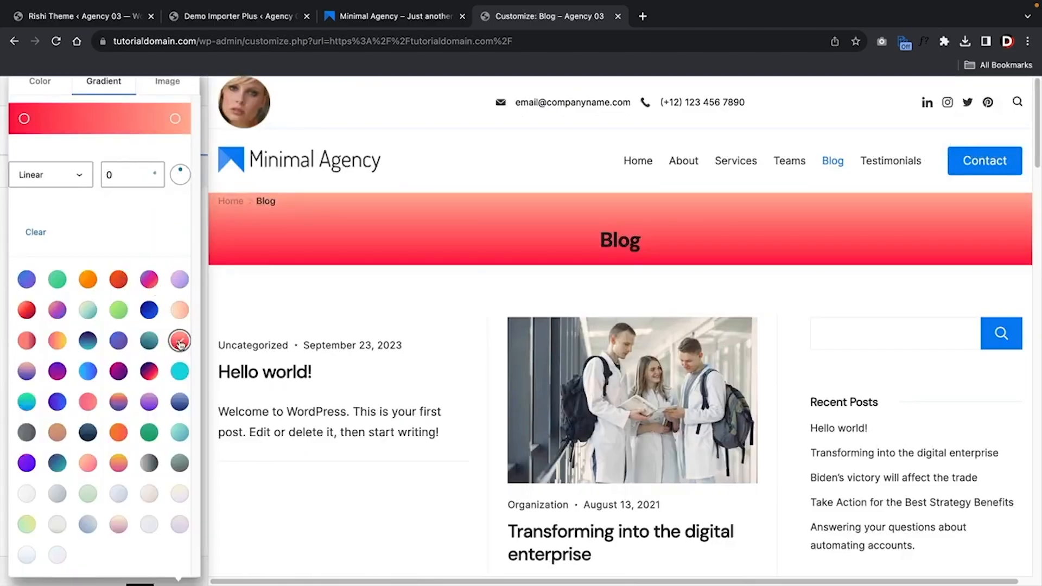
pyautogui.click(179, 311)
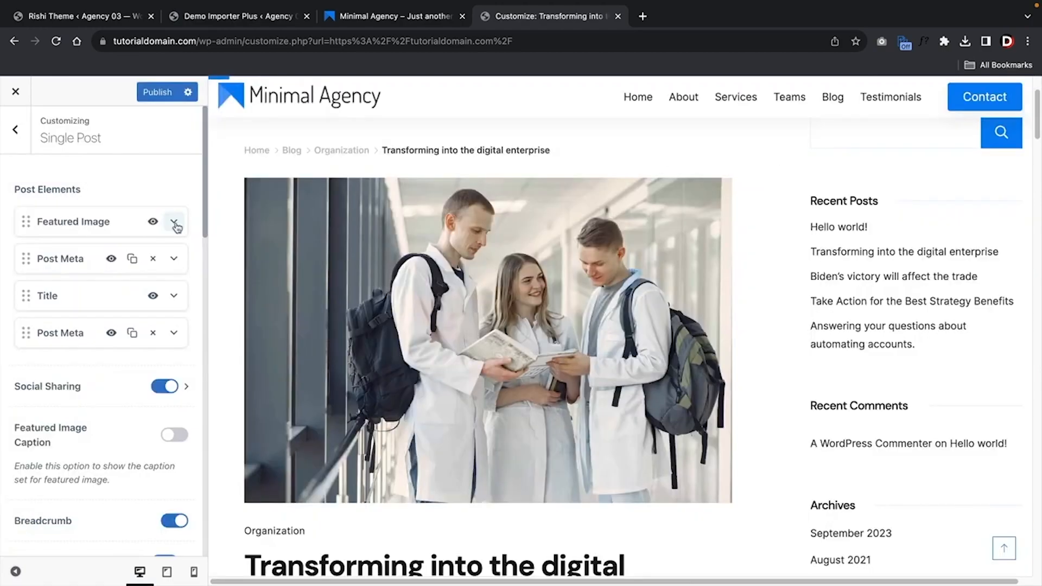
# Review the Featured Image options of the Single Post layout, including the available image sizes
pyautogui.click(174, 223)
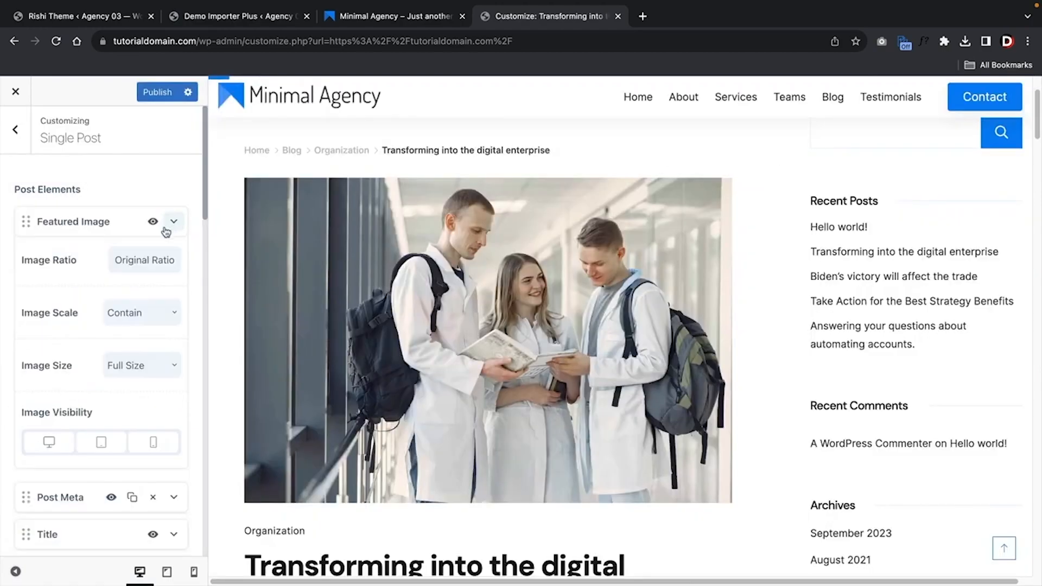
pyautogui.click(143, 368)
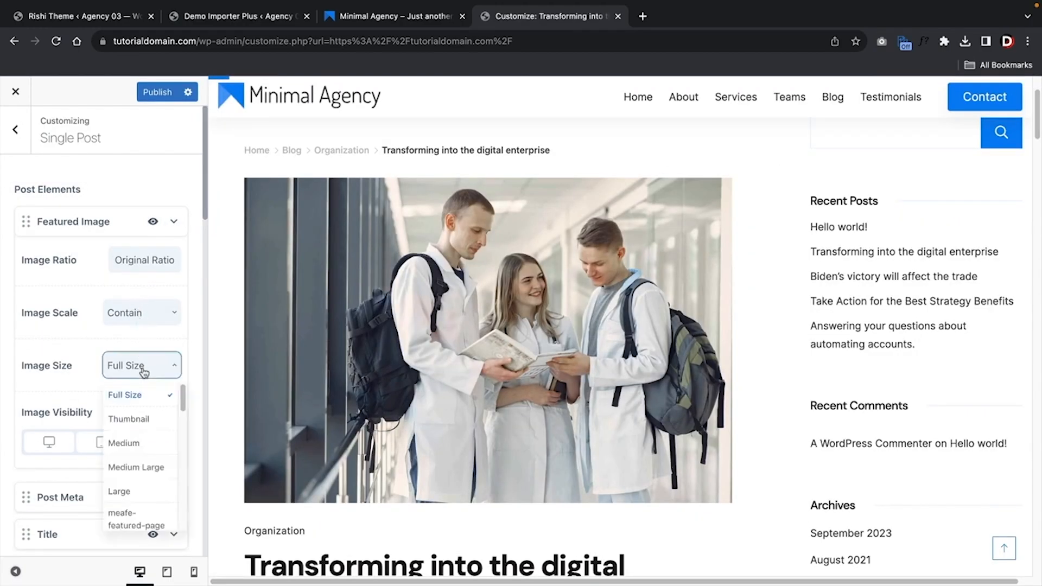
pyautogui.click(155, 371)
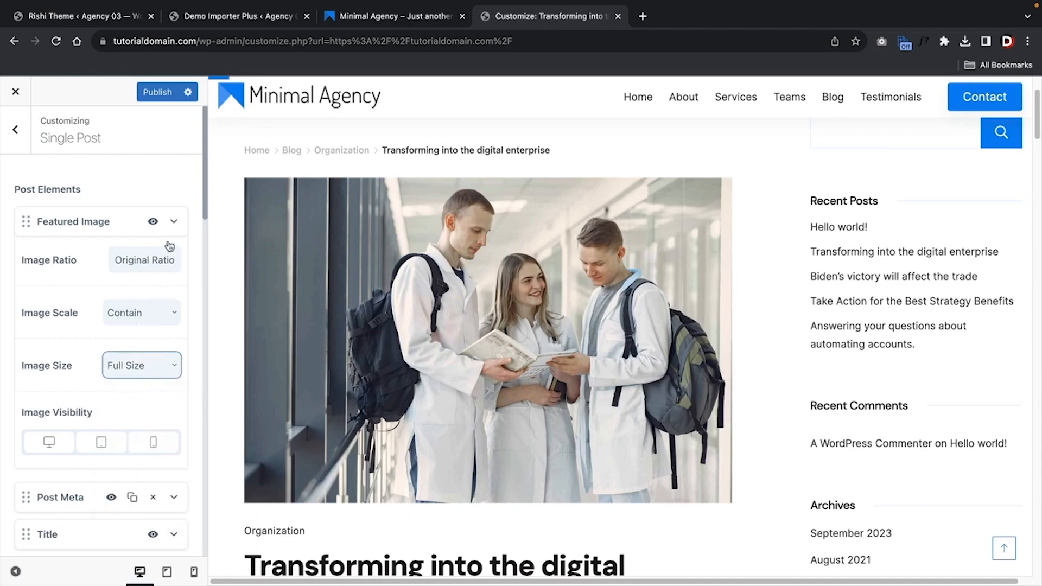
pyautogui.click(175, 223)
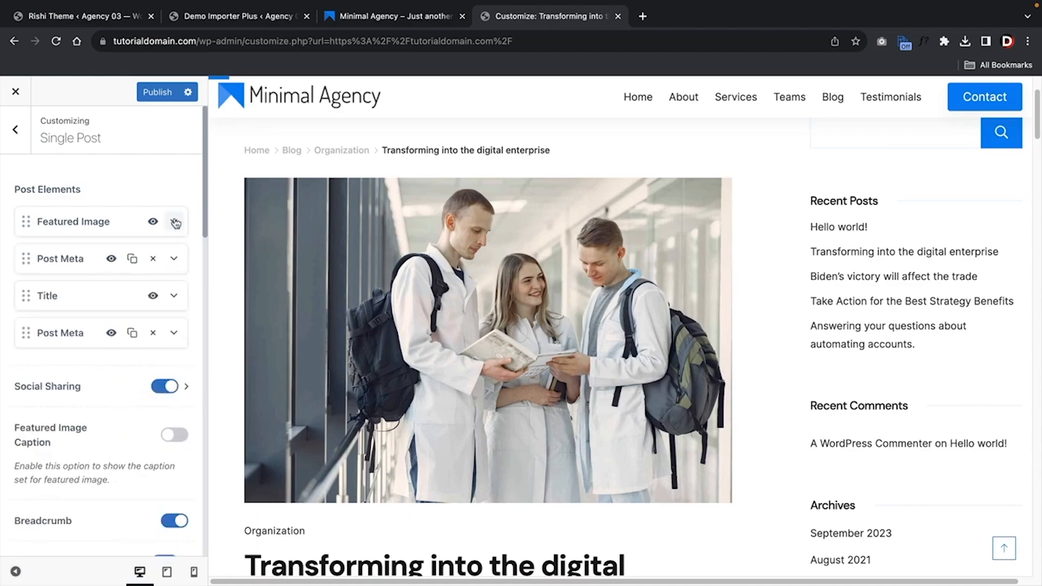
# Examine the first Post Meta element's options and the meta items that can be added to it
pyautogui.click(174, 260)
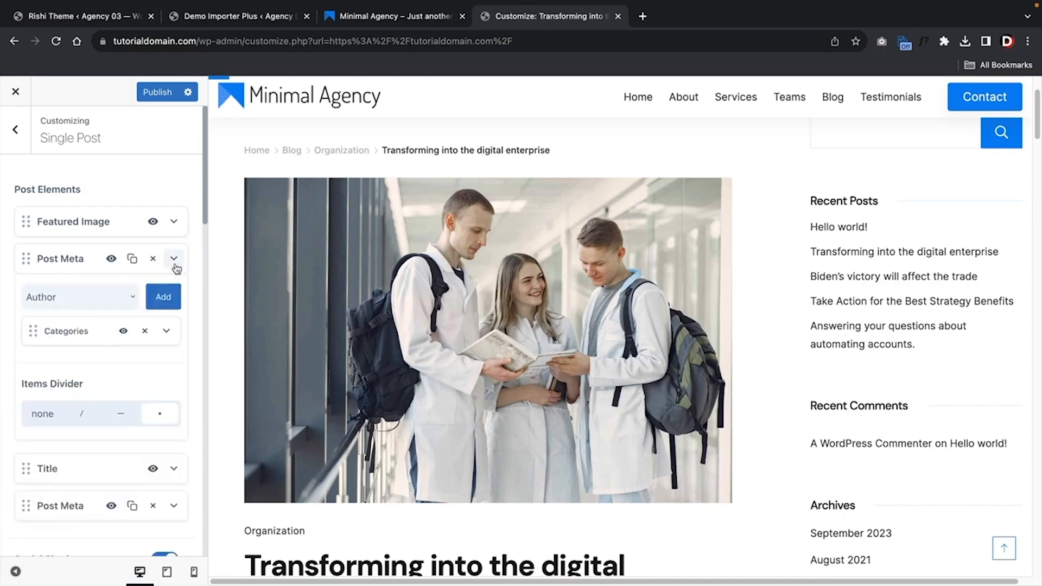
pyautogui.click(127, 302)
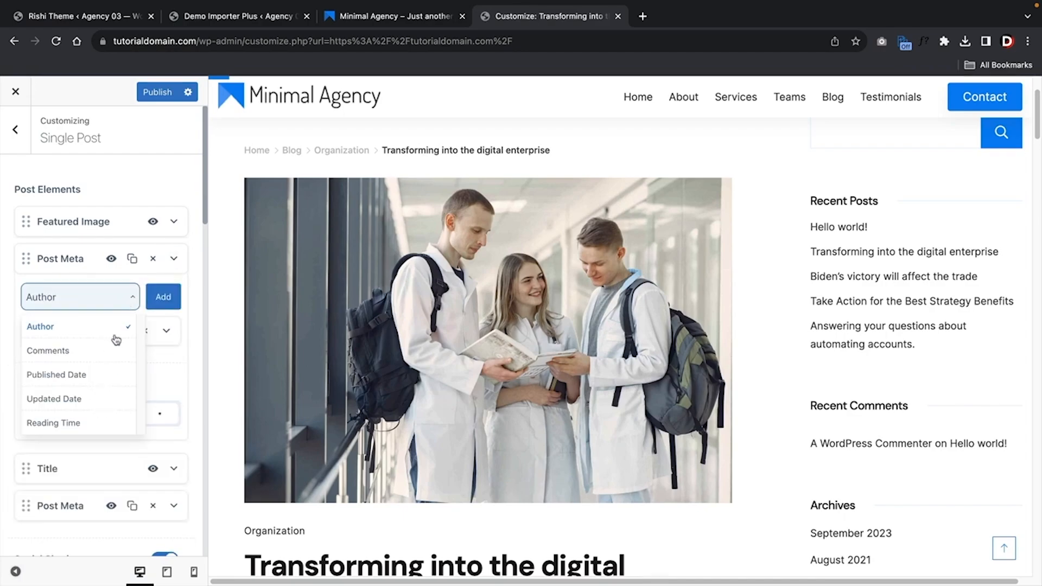
pyautogui.click(128, 303)
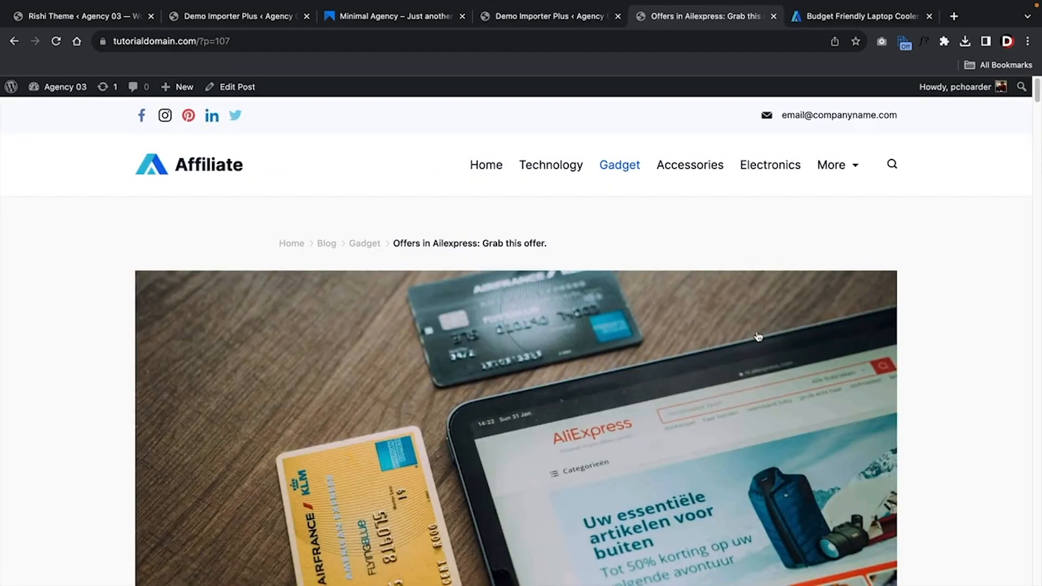
# Look through the Affiliate starter site's gadget offers post, from its featured image through the product summary table to the reviews
pyautogui.scroll(-10, 758, 337)
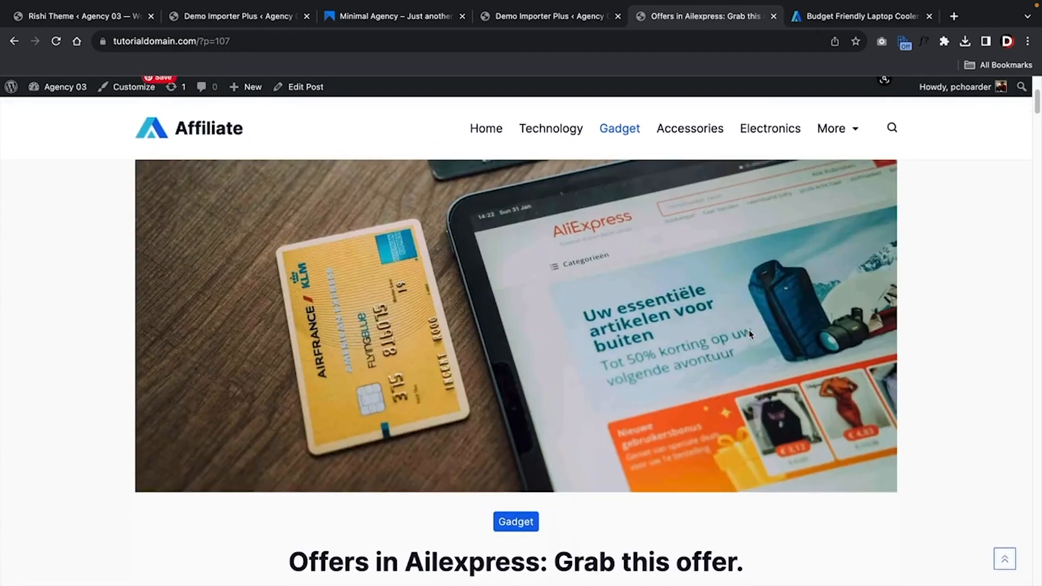
pyautogui.scroll(-6, 749, 336)
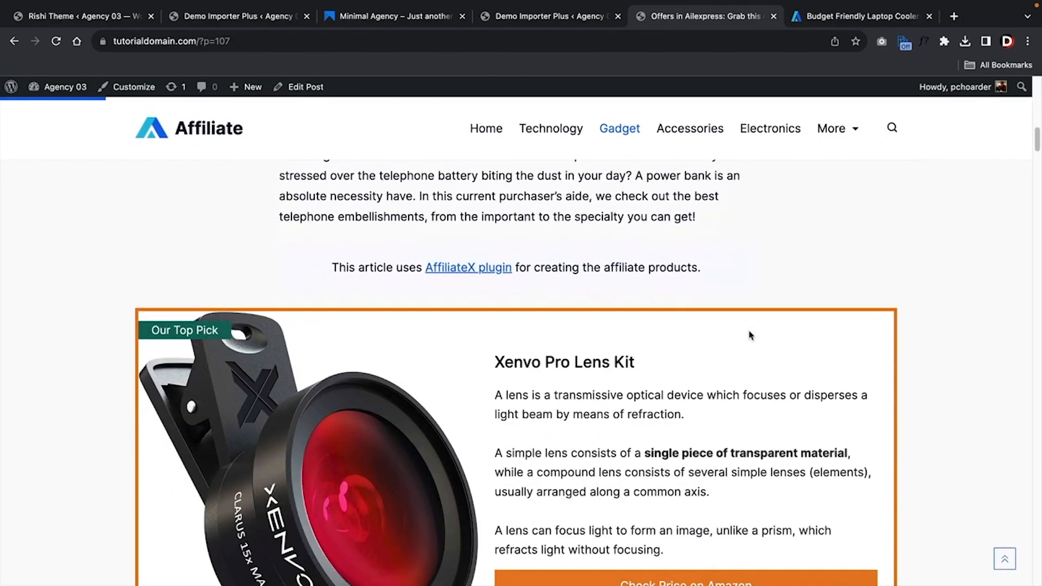
pyautogui.scroll(-8, 748, 335)
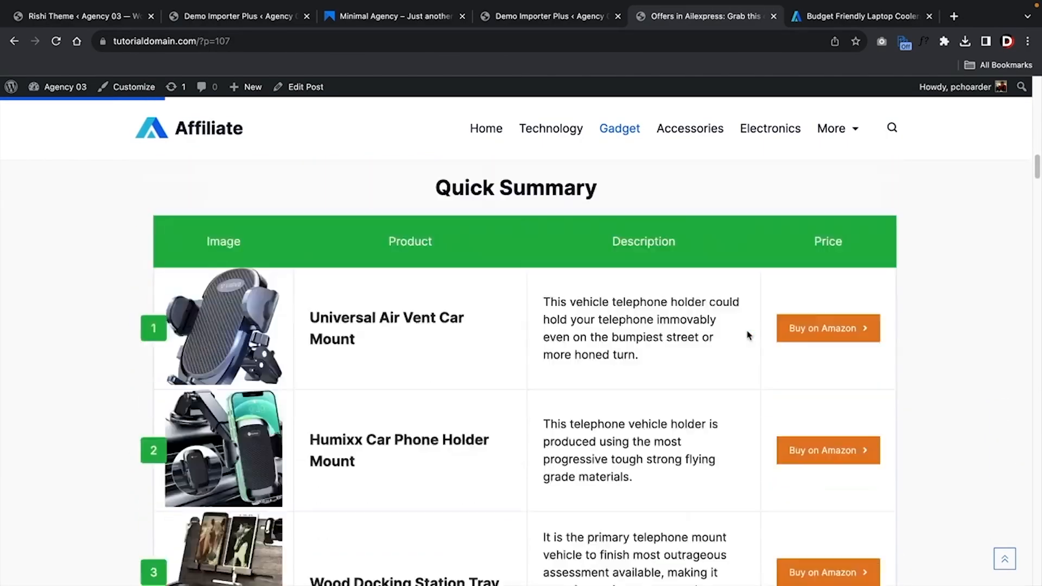
pyautogui.scroll(-10, 748, 335)
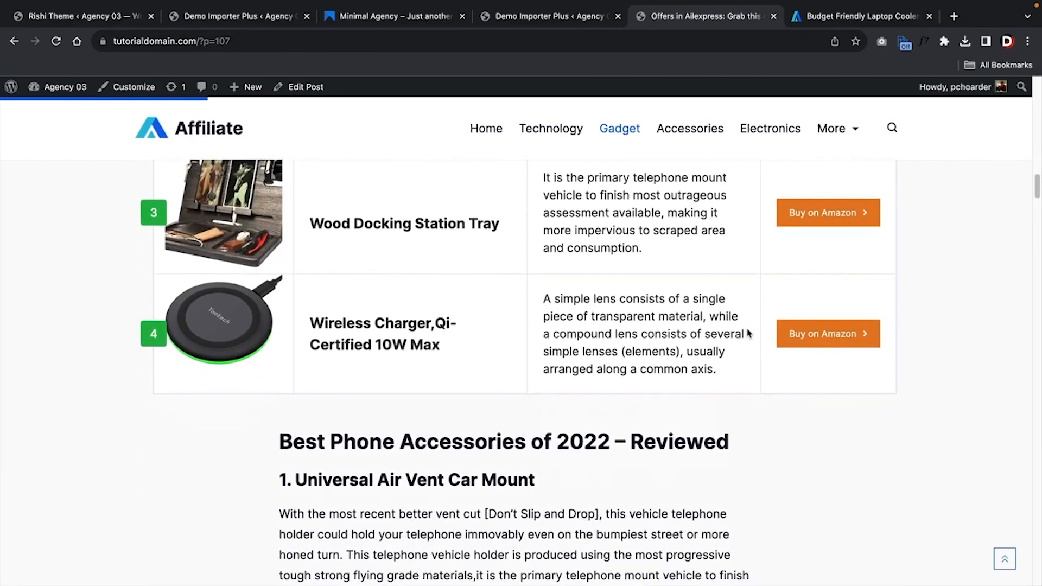
pyautogui.scroll(-4, 748, 335)
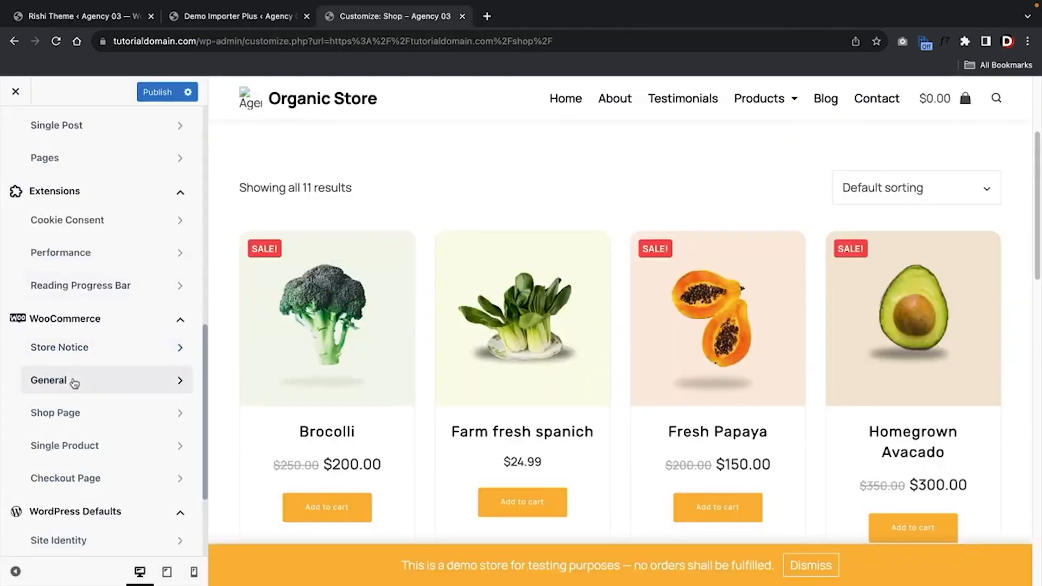
# Set the WooCommerce layout to the right sidebar in the store's General settings
pyautogui.click(72, 384)
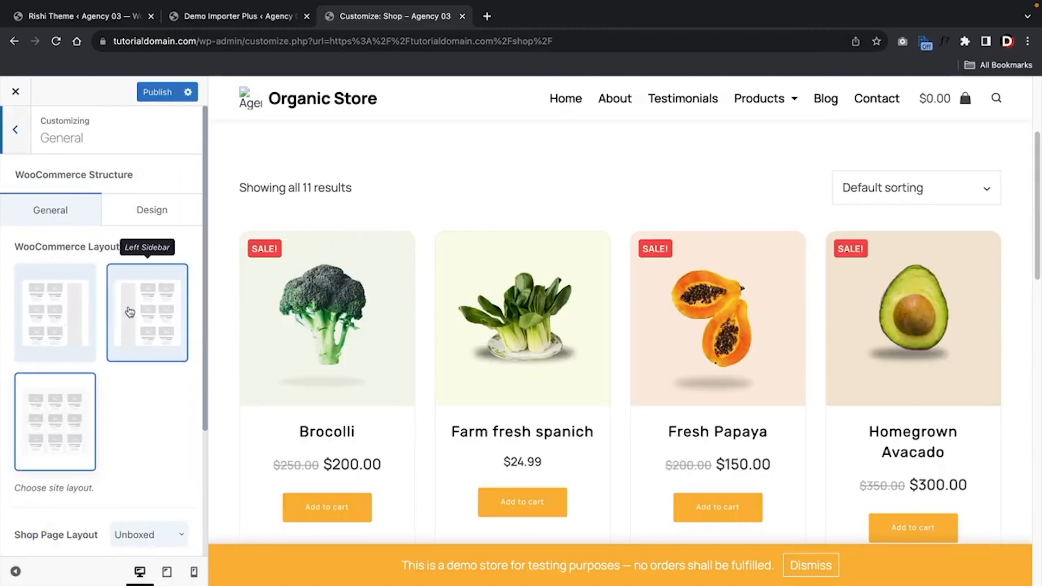
pyautogui.click(52, 317)
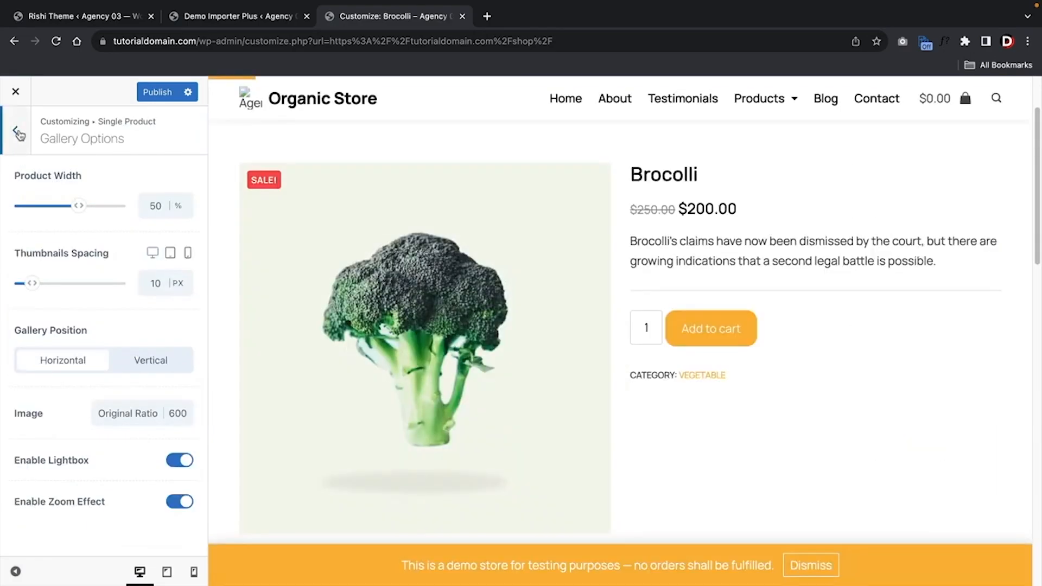
# Leave the Gallery Options and look over the Single Product page's general and design settings
pyautogui.click(16, 131)
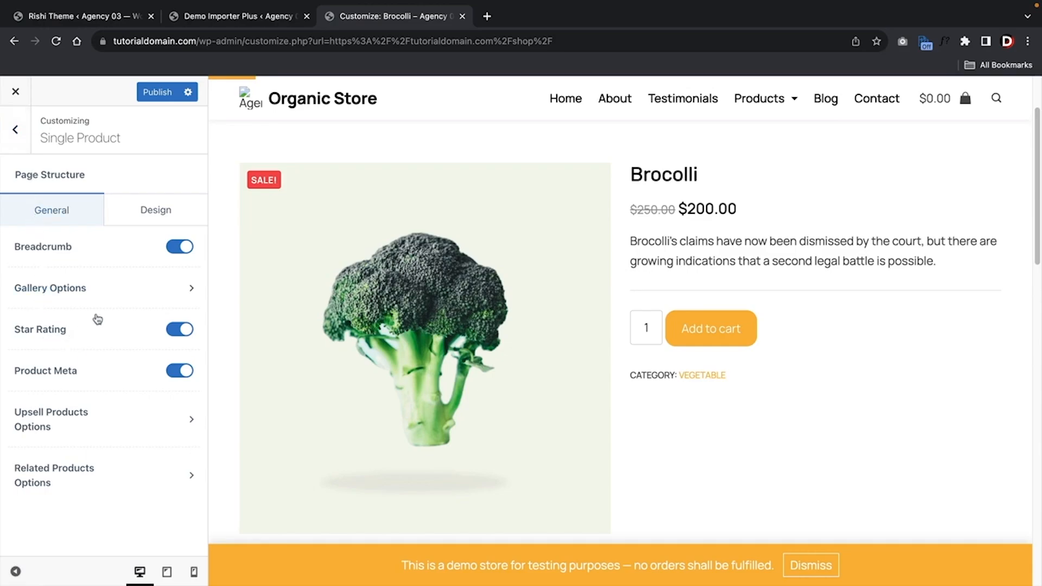
pyautogui.click(156, 223)
pyautogui.click(76, 216)
pyautogui.click(15, 129)
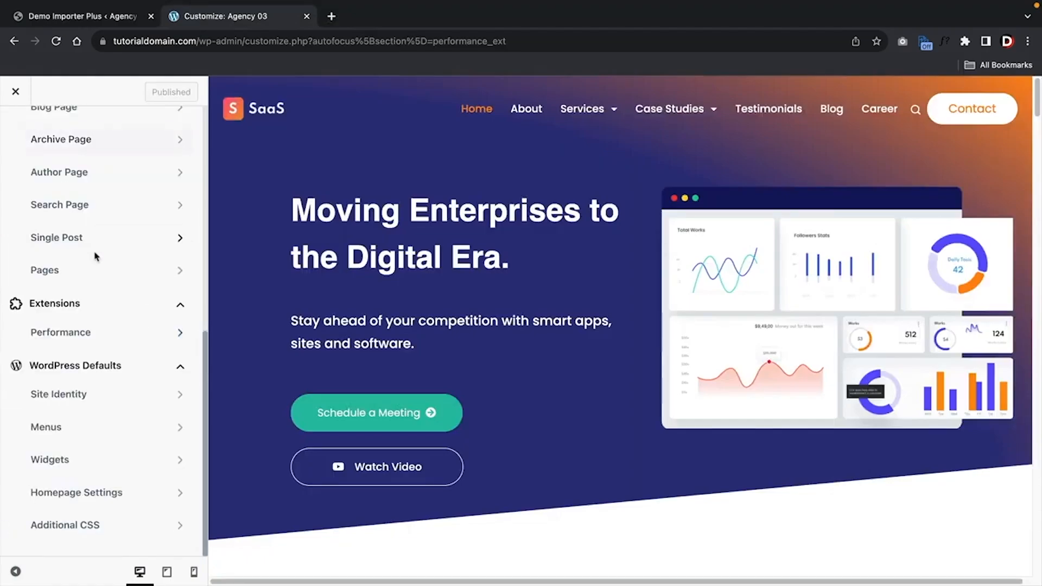
# Look over the SaaS site's customizer sections and open the Performance extension's settings
pyautogui.scroll(5, 117, 277)
pyautogui.scroll(-4, 117, 276)
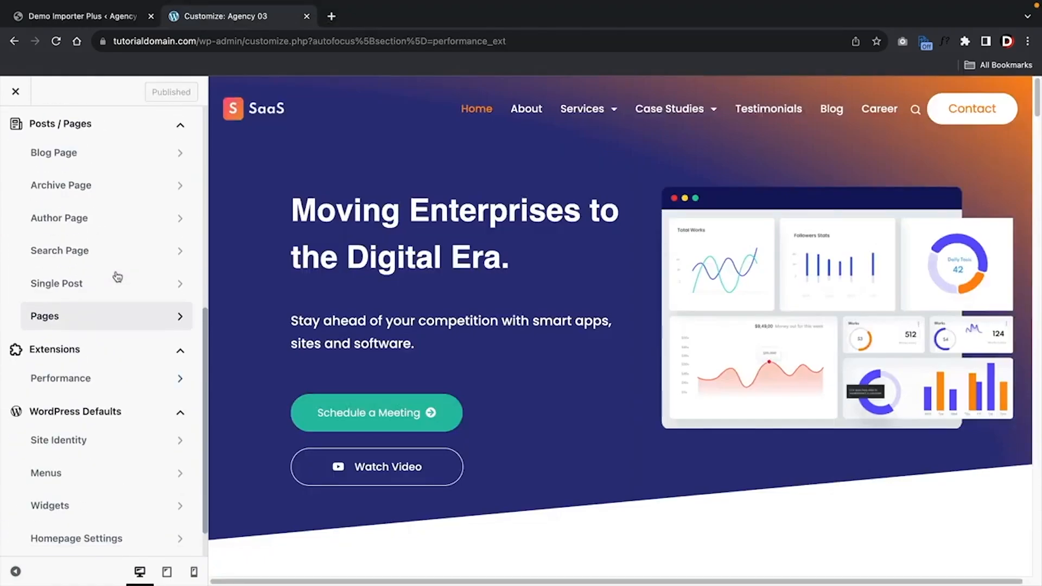
pyautogui.click(80, 363)
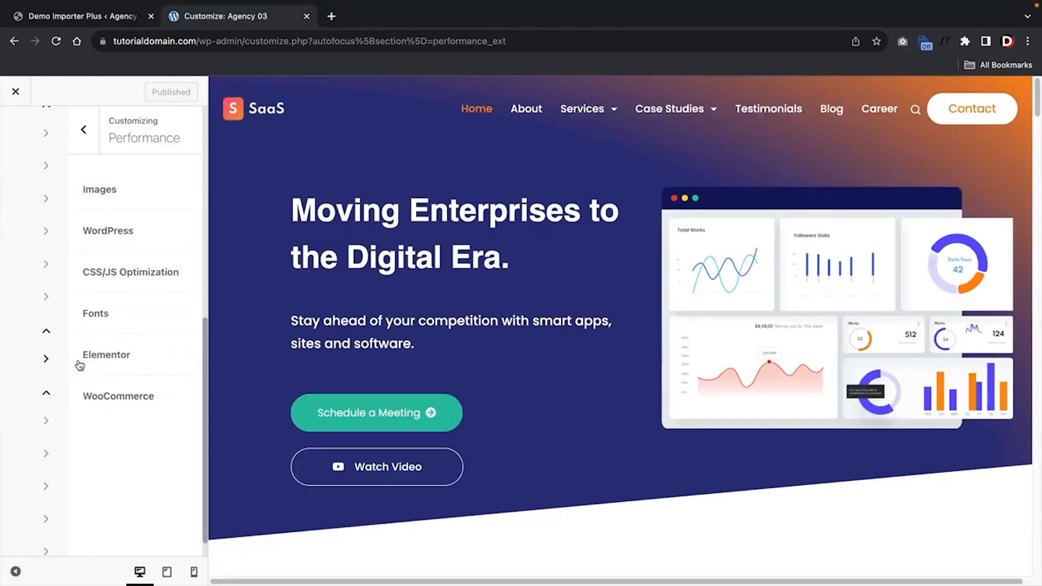
# In the Performance image settings, raise the number of above-the-fold images excluded from lazy loading by one
pyautogui.click(96, 197)
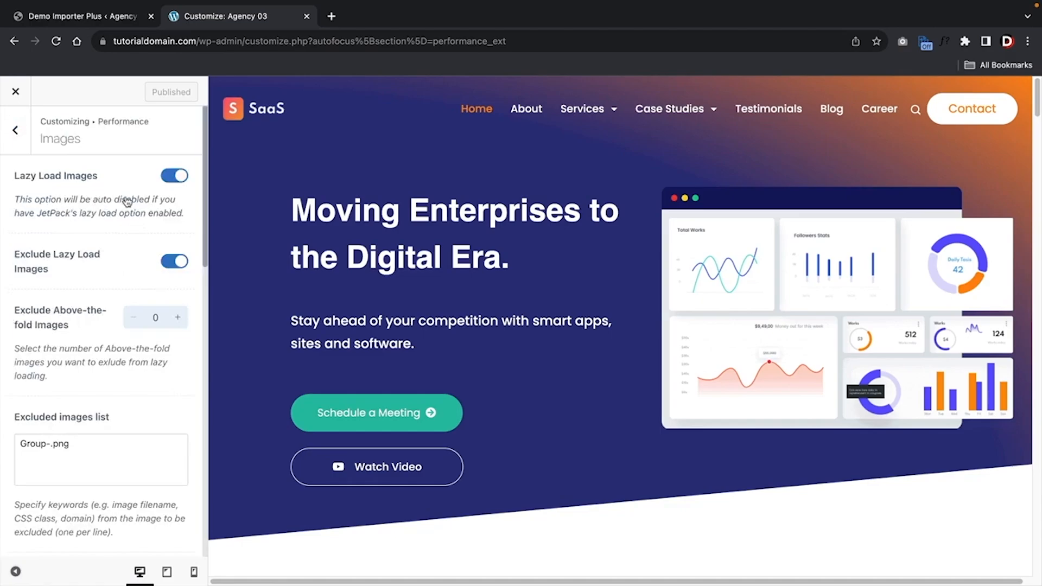
pyautogui.click(178, 317)
pyautogui.click(15, 129)
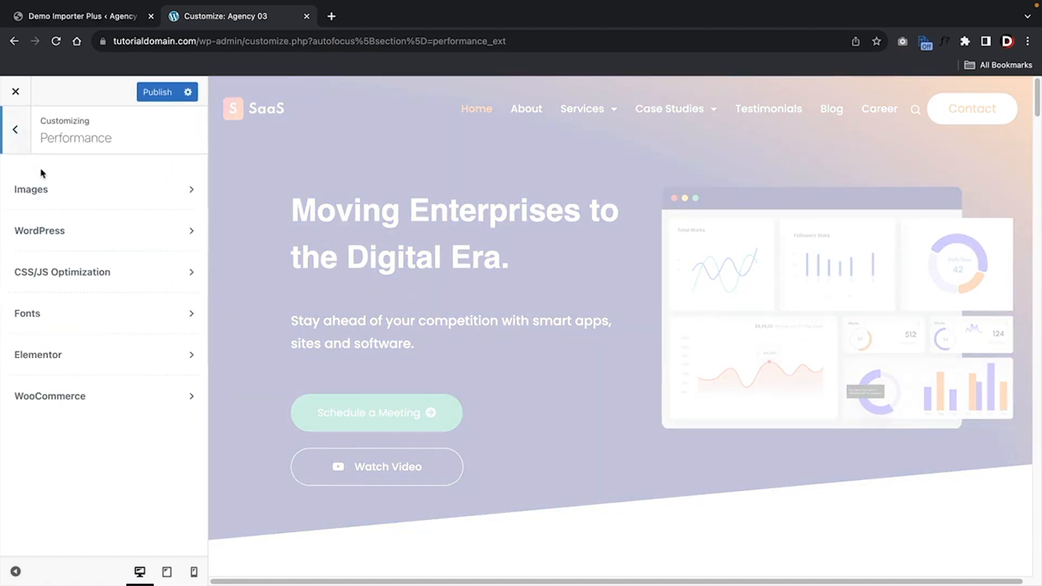
# Look over the WordPress performance settings for favicon requests, emojis, pingbacks, RSS feeds and embeds, and open the CSS/JS Optimization settings
pyautogui.click(57, 230)
pyautogui.scroll(-5, 71, 271)
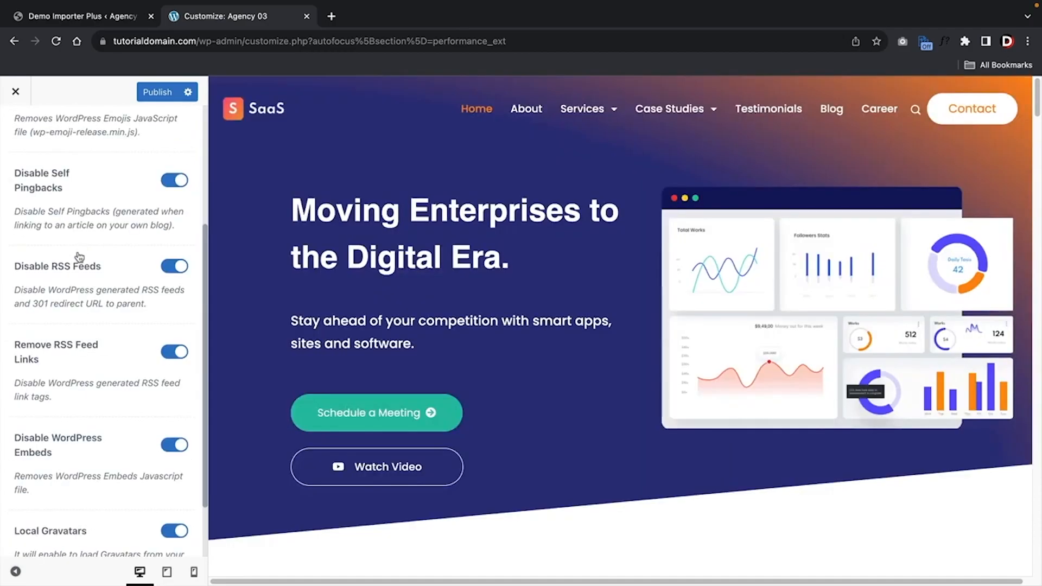
pyautogui.scroll(5, 71, 298)
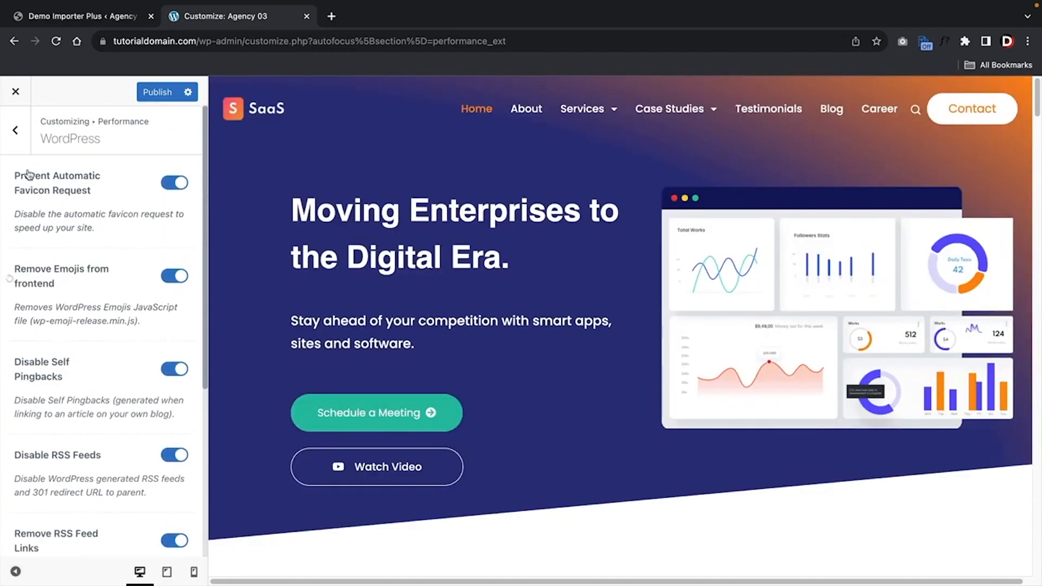
pyautogui.click(16, 138)
pyautogui.click(57, 272)
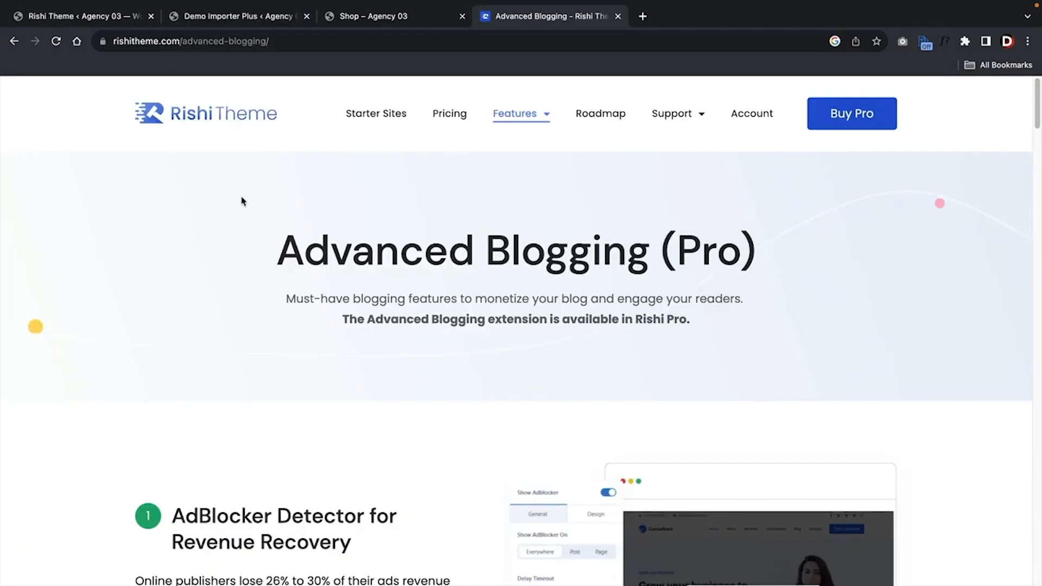
# Read through Rishi's Advanced Blogging (Pro) page, from the AdBlocker Detector through Sticky Promo and Autoload Posts to Emojis Reaction
pyautogui.scroll(-4, 248, 200)
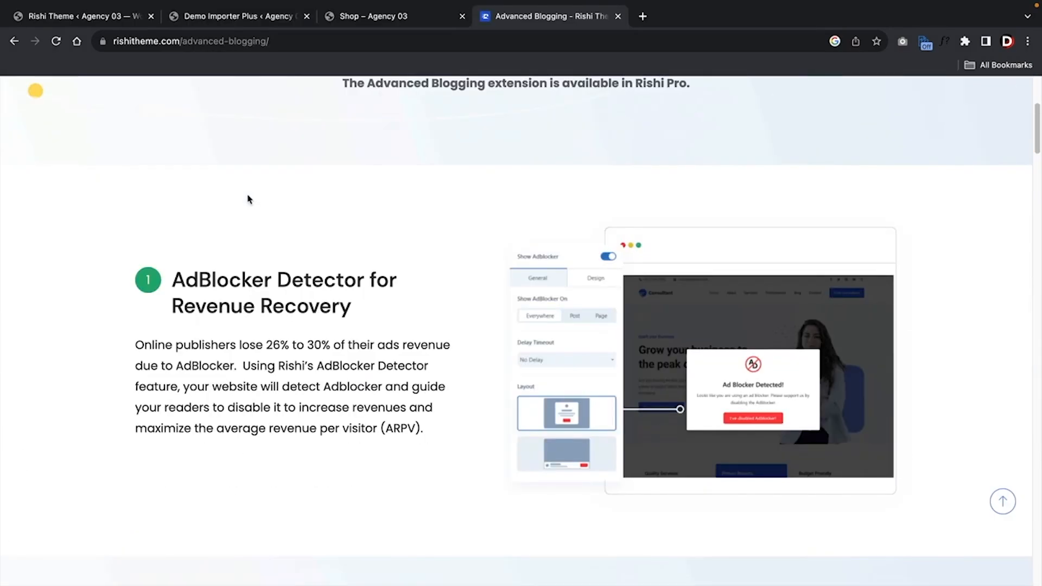
pyautogui.scroll(-7, 249, 199)
pyautogui.scroll(-7, 248, 202)
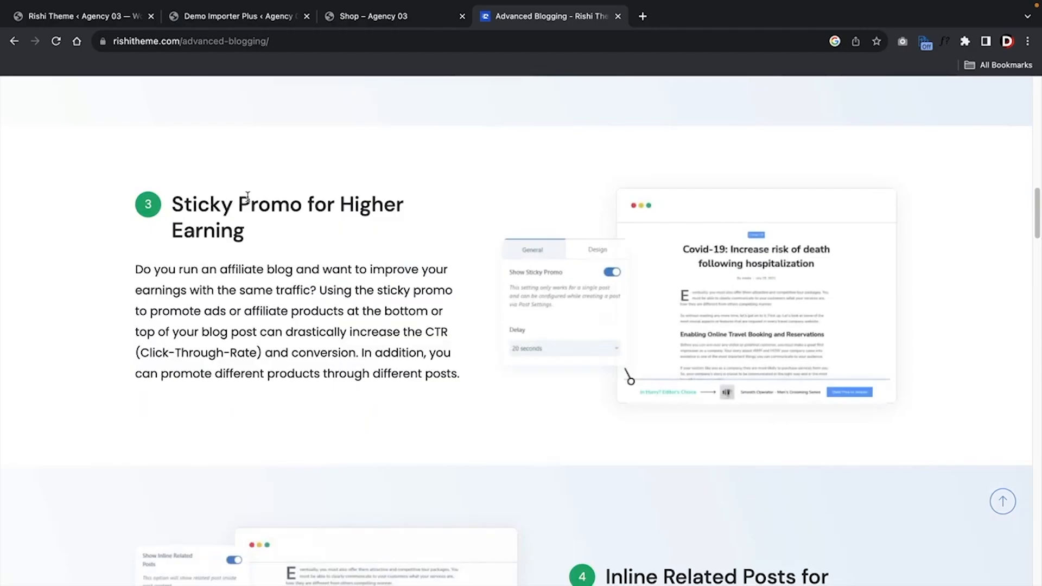
pyautogui.scroll(-7, 248, 197)
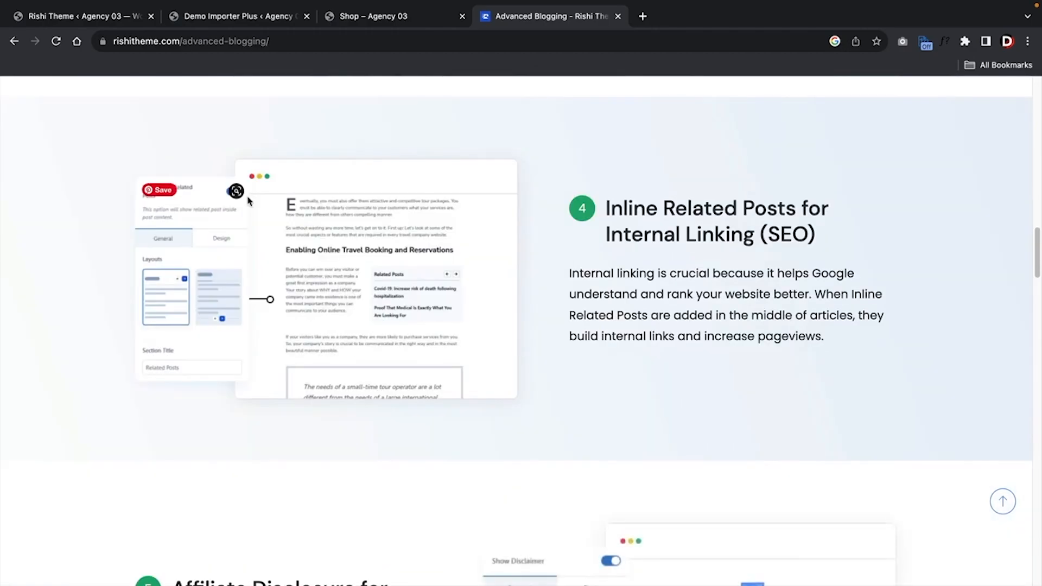
pyautogui.scroll(-7, 248, 201)
pyautogui.scroll(-7, 247, 201)
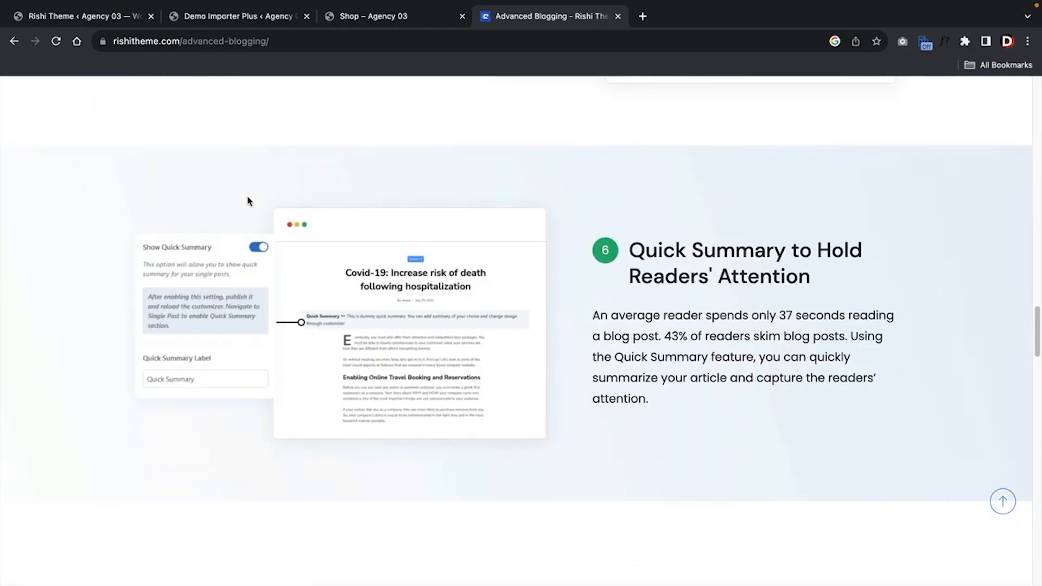
pyautogui.scroll(-6, 247, 202)
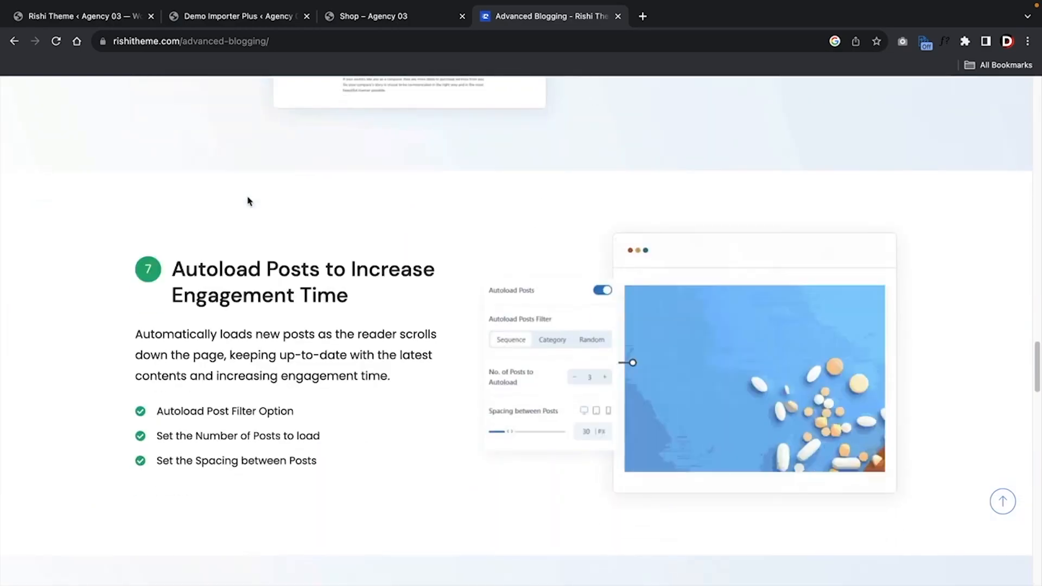
pyautogui.scroll(-14, 248, 201)
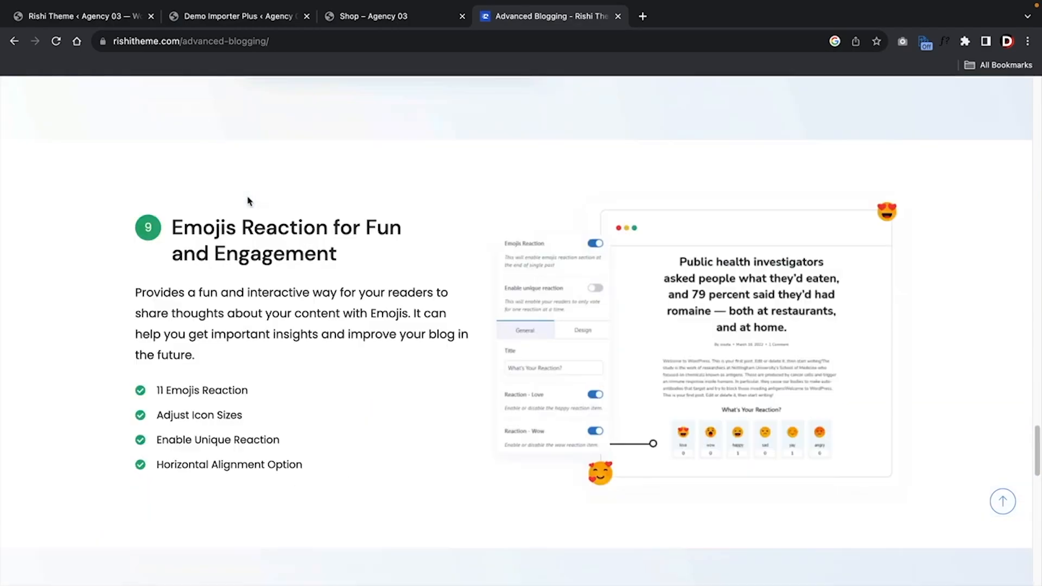
pyautogui.scroll(-7, 248, 202)
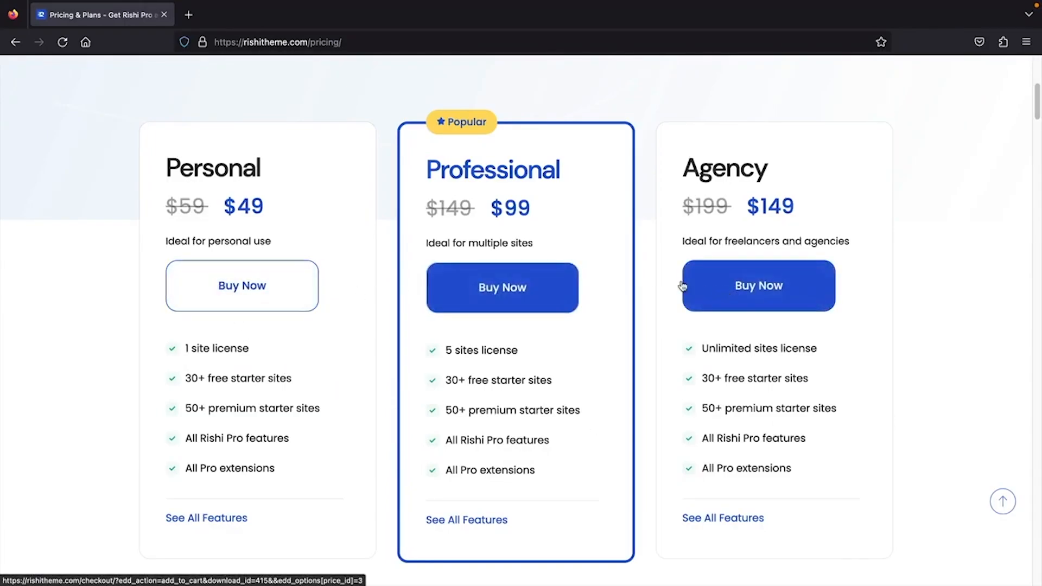
# Switch the Rishi Pro pricing page from annual to lifetime billing and look over the three plans
pyautogui.scroll(2, 448, 202)
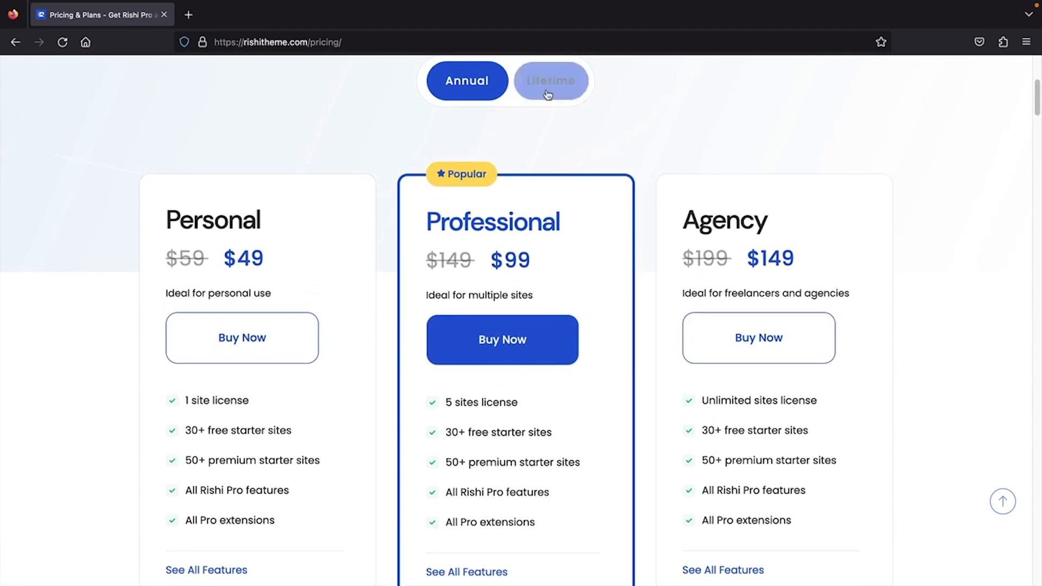
pyautogui.click(548, 94)
pyautogui.scroll(-2, 412, 228)
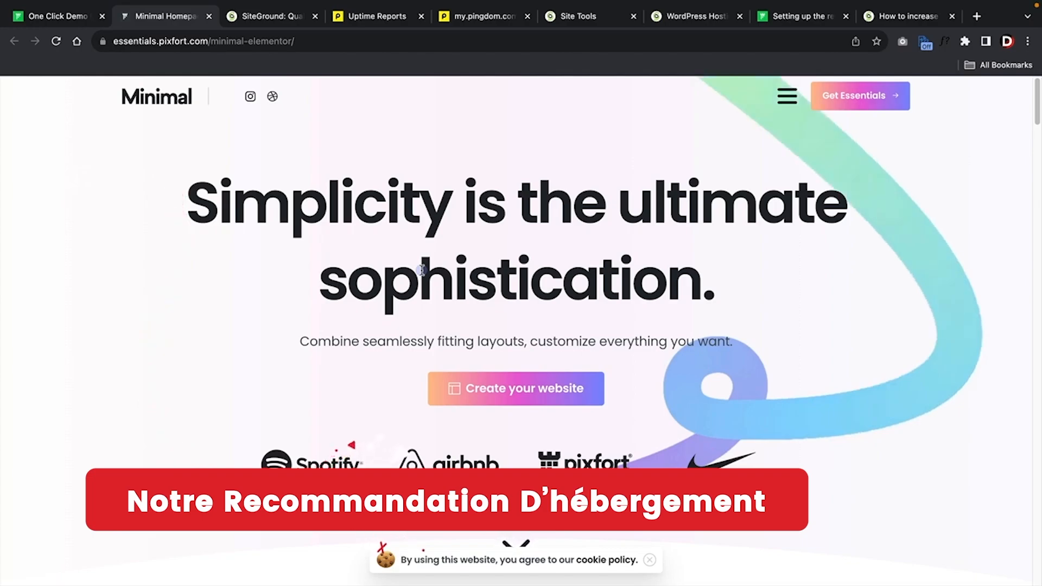
# View the SiteGround hosting homepage and SiteGround's six-month uptime report in Pingdom
pyautogui.click(287, 22)
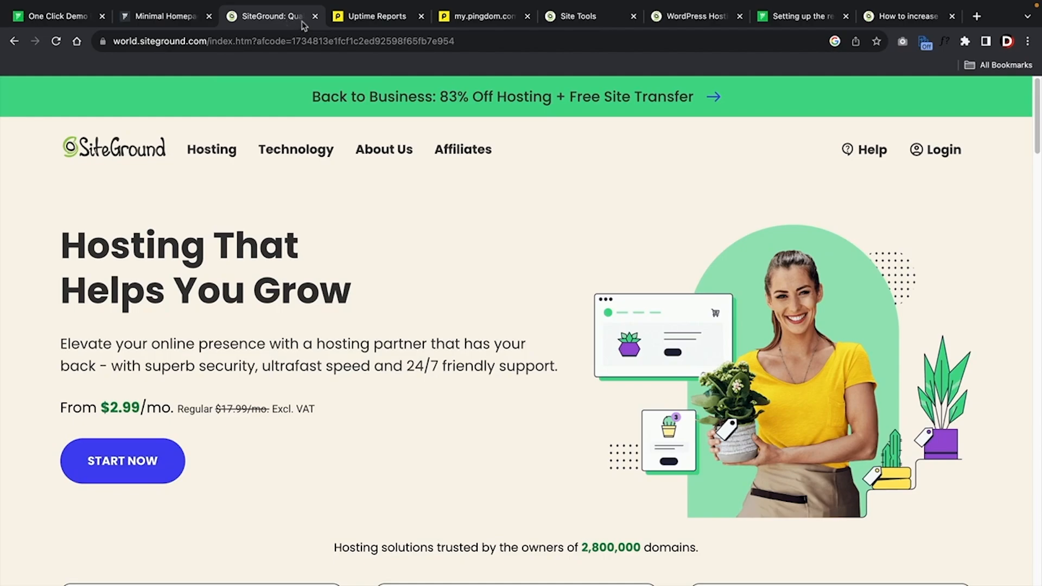
pyautogui.click(354, 21)
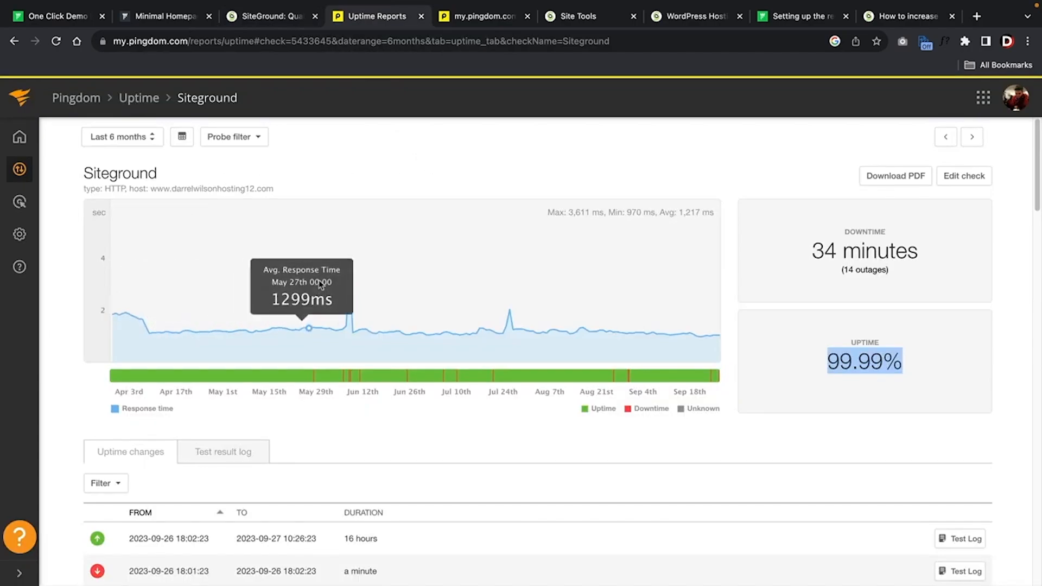
# Review the Siteground uptime report for the last 6 months and its page speed report in Pingdom
pyautogui.moveTo(840, 287); pyautogui.dragTo(806, 261)
pyautogui.click(810, 260)
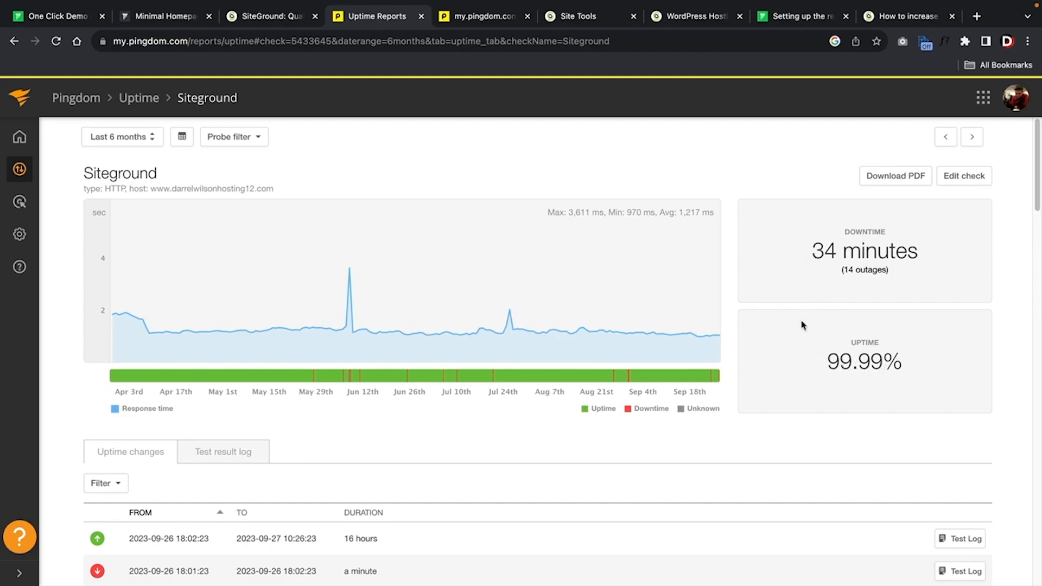
pyautogui.click(483, 16)
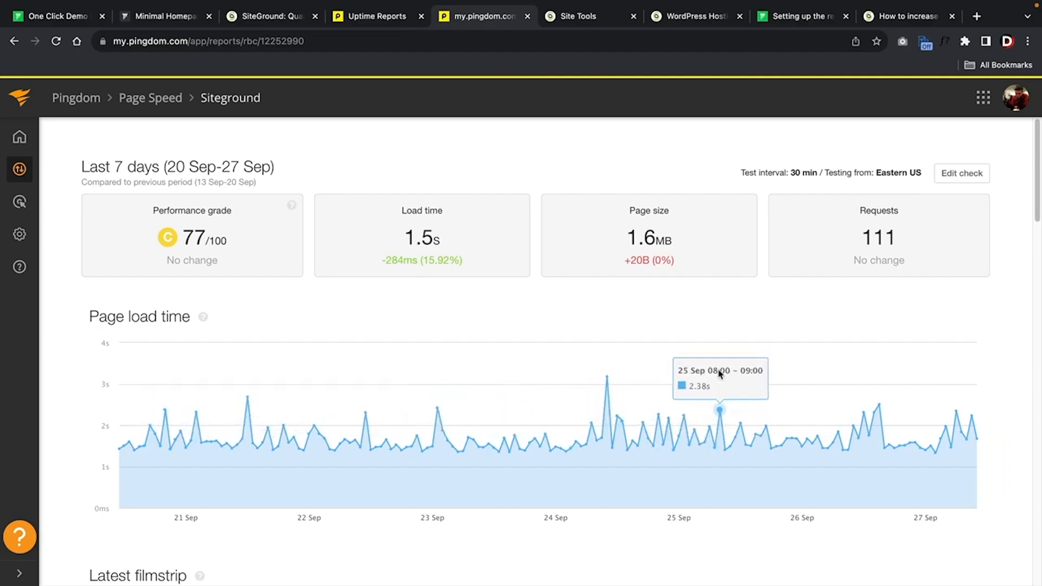
# Compare the StartUp, GrowBig and GoGeek plans on SiteGround's WordPress hosting page
pyautogui.click(590, 23)
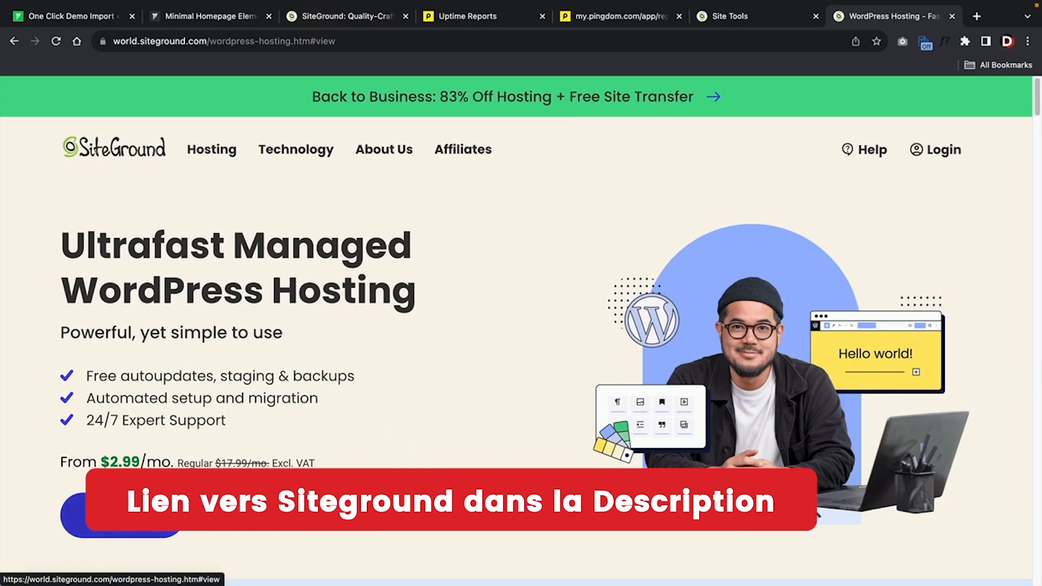
pyautogui.scroll(-10, 153, 514)
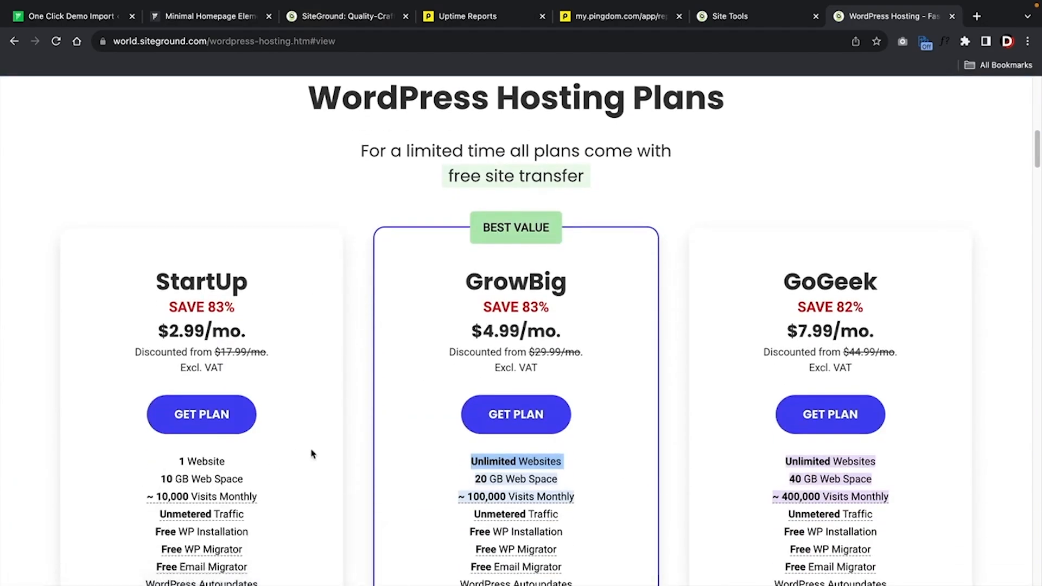
pyautogui.scroll(-3, 336, 454)
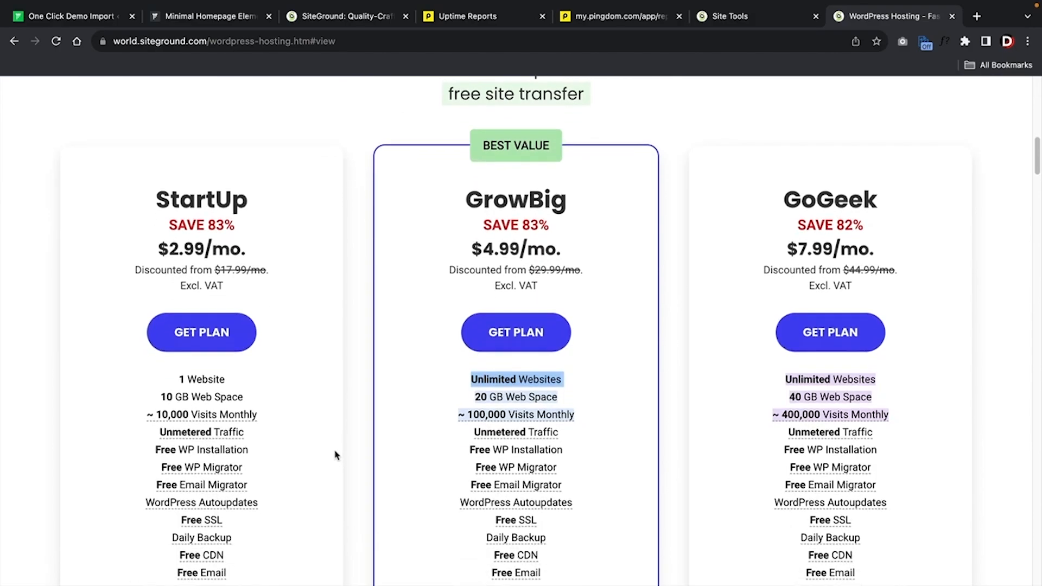
pyautogui.scroll(-1, 336, 454)
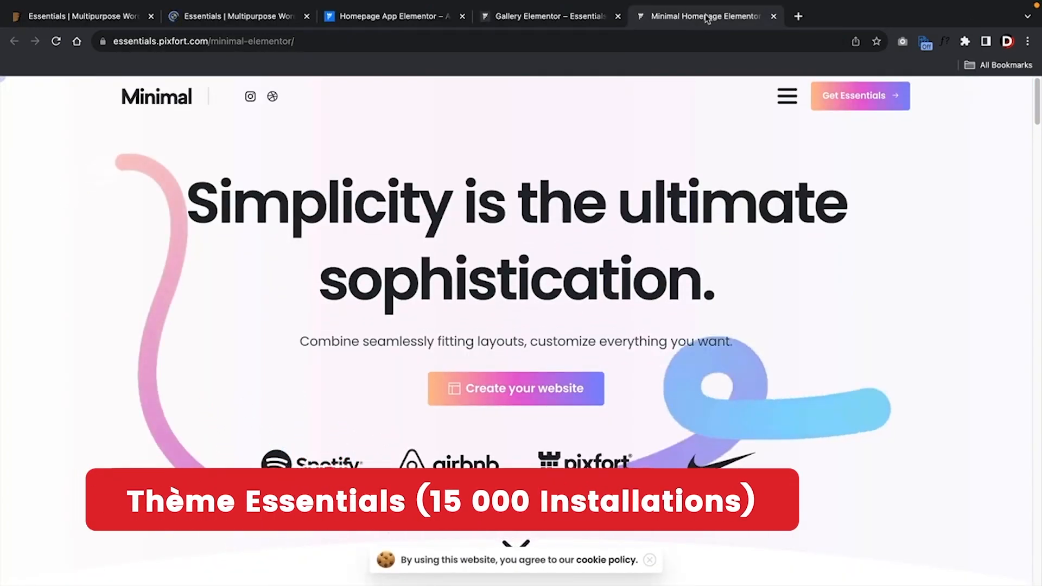
# View the Gallery Elementor demo of the Essentials theme
pyautogui.click(570, 17)
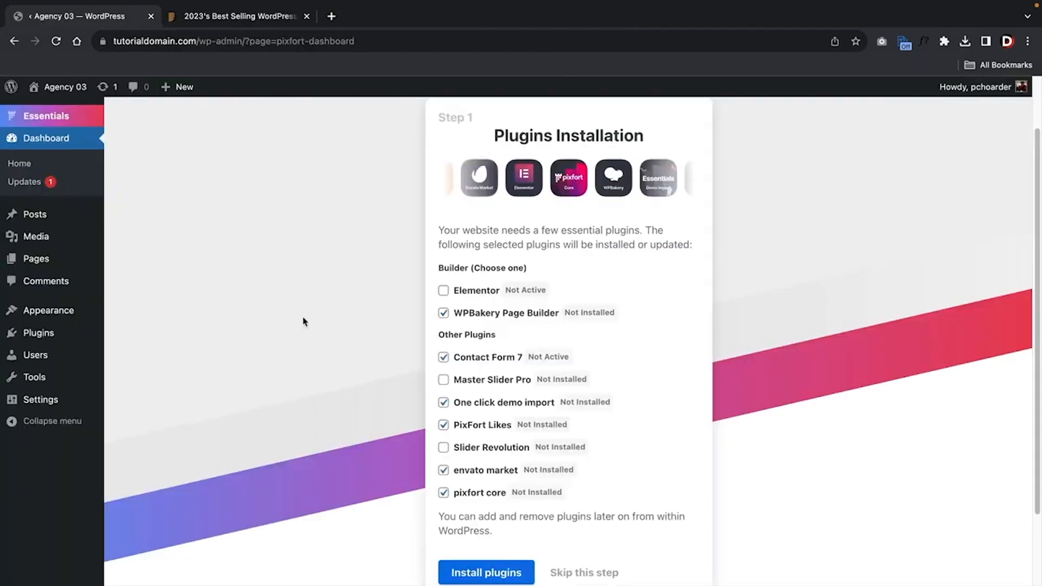
# Choose Elementor instead of WPBakery Page Builder in the plugin setup and install the selected plugins
pyautogui.scroll(-1, 303, 322)
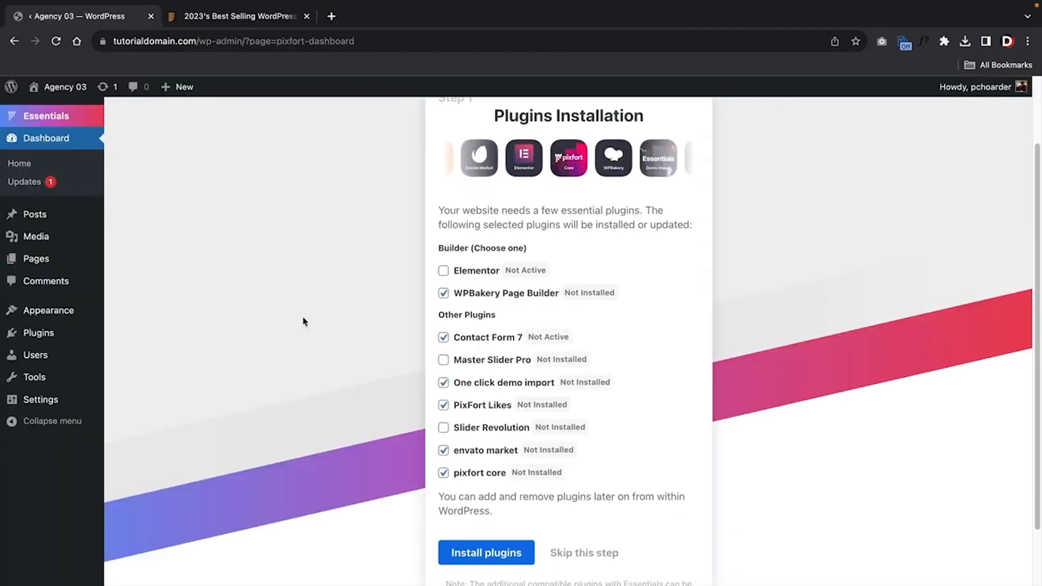
pyautogui.click(443, 271)
pyautogui.click(444, 294)
pyautogui.click(475, 558)
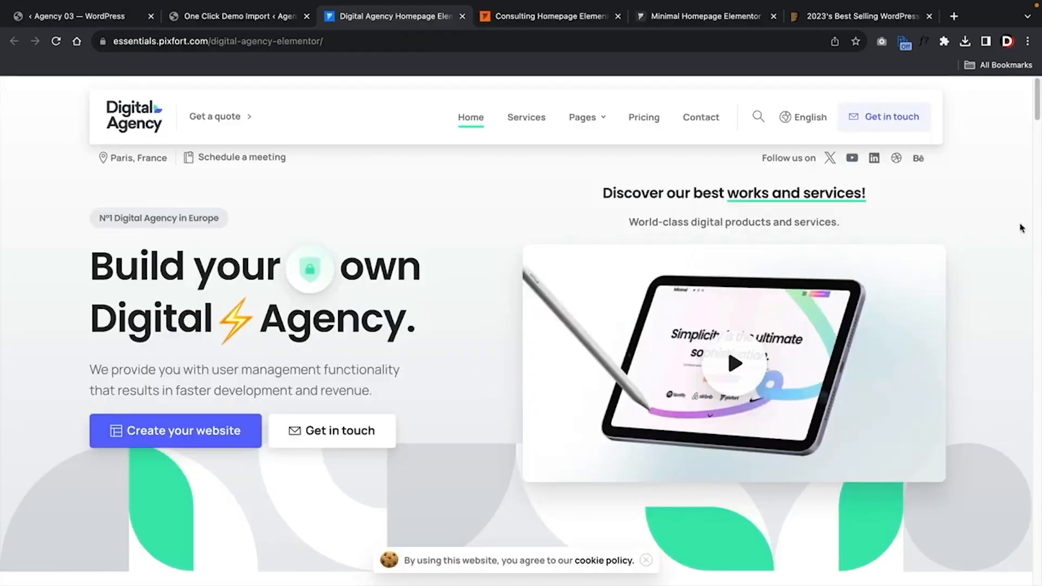
# Look through the sections of the Digital Agency demo homepage
pyautogui.scroll(-5, 1020, 228)
pyautogui.scroll(-7, 1020, 230)
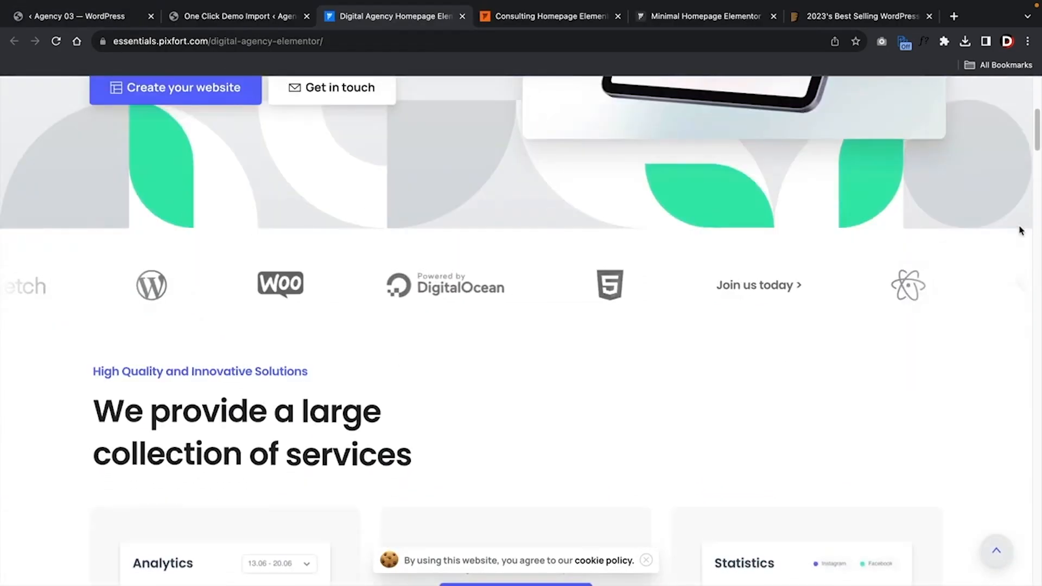
pyautogui.scroll(-10, 1020, 230)
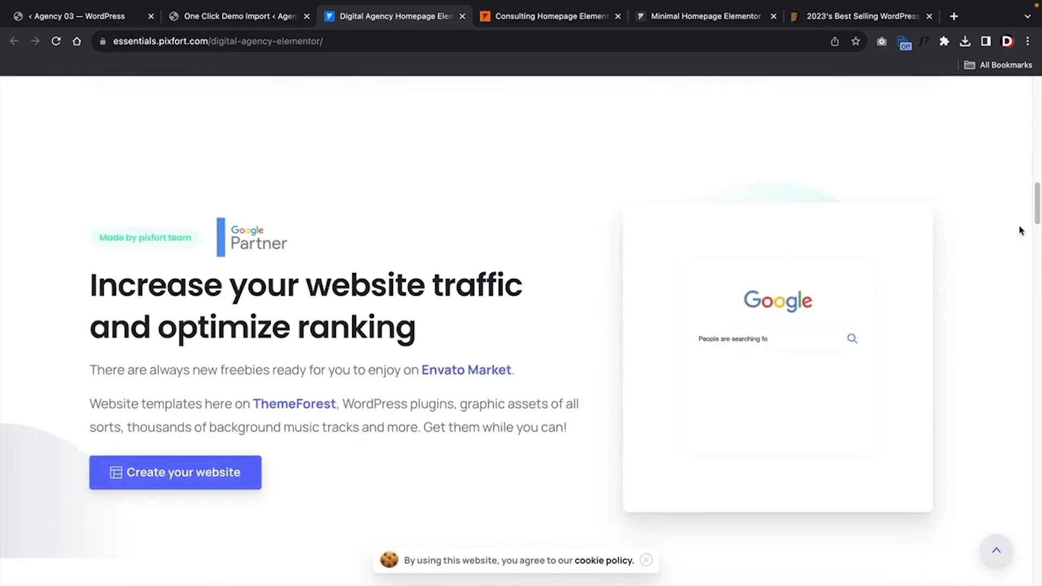
# Look through the sections of the Consulting demo homepage
pyautogui.click(548, 16)
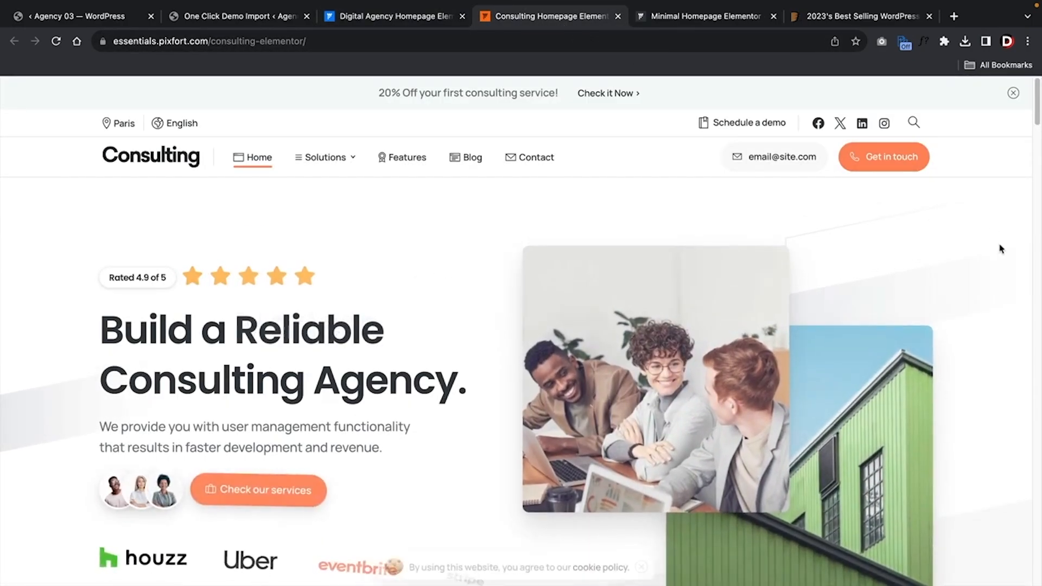
pyautogui.scroll(-7, 1000, 249)
pyautogui.scroll(-12, 1000, 251)
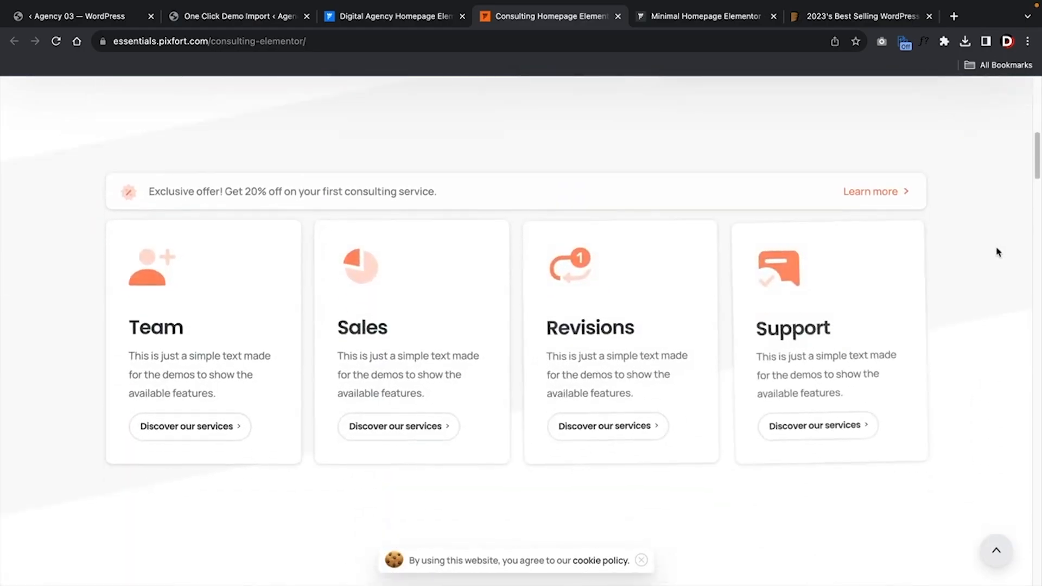
pyautogui.scroll(-9, 997, 252)
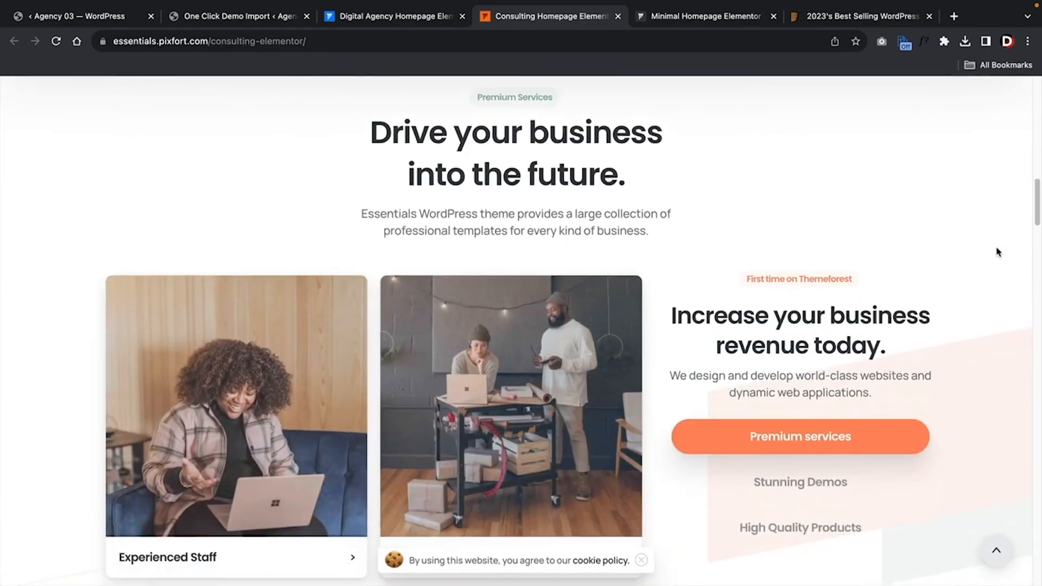
pyautogui.scroll(-2, 997, 251)
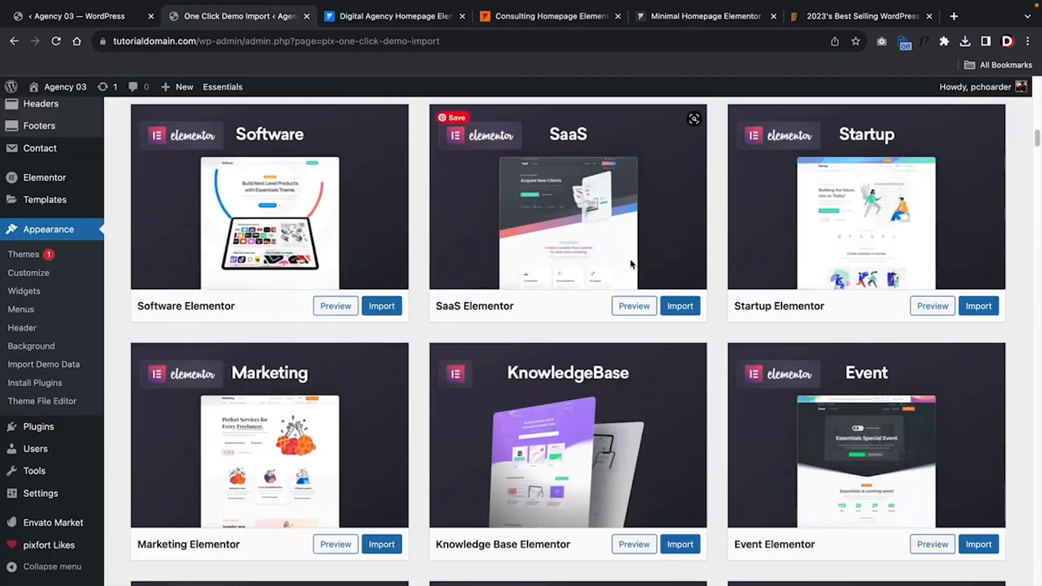
# Import the SaaS Elementor demo with its content, theme options and widgets
pyautogui.click(682, 307)
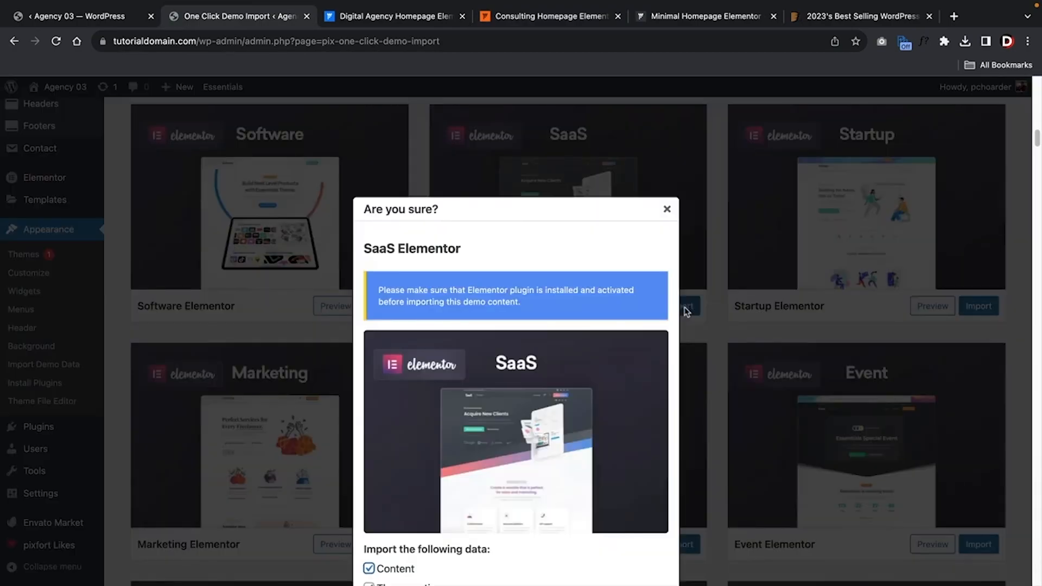
pyautogui.scroll(-5, 577, 270)
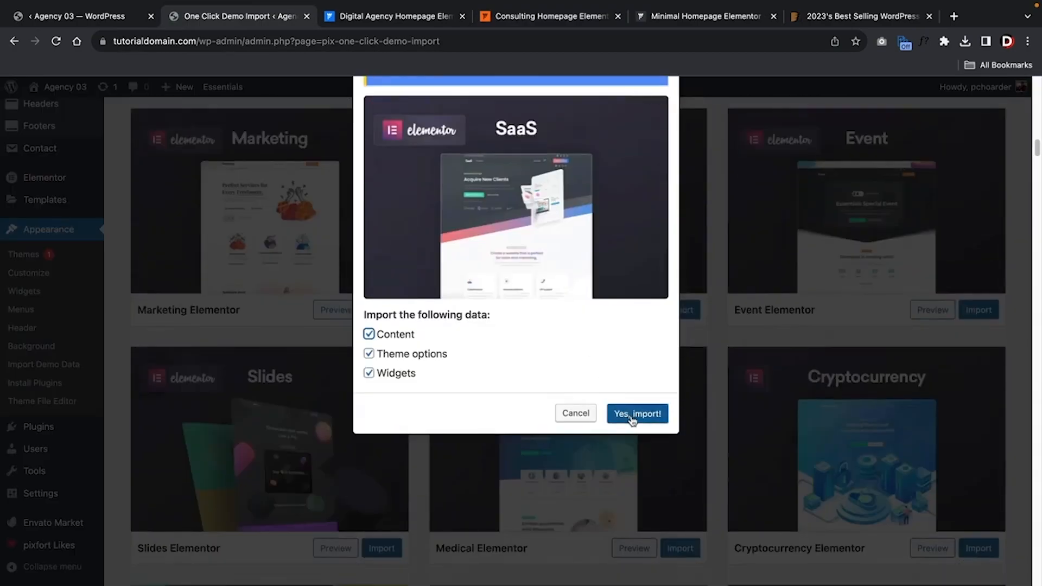
pyautogui.scroll(3, 628, 330)
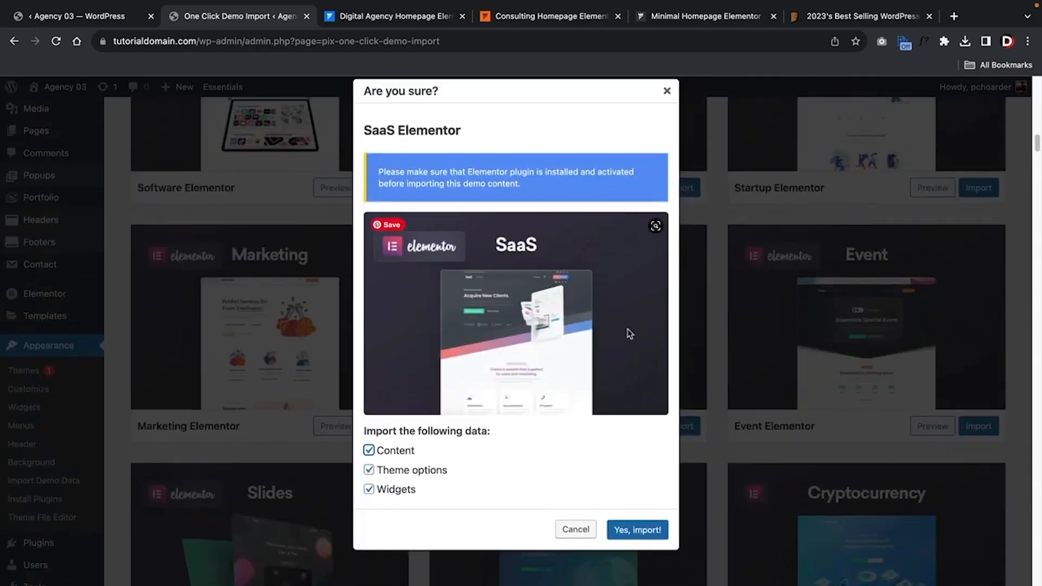
pyautogui.click(642, 534)
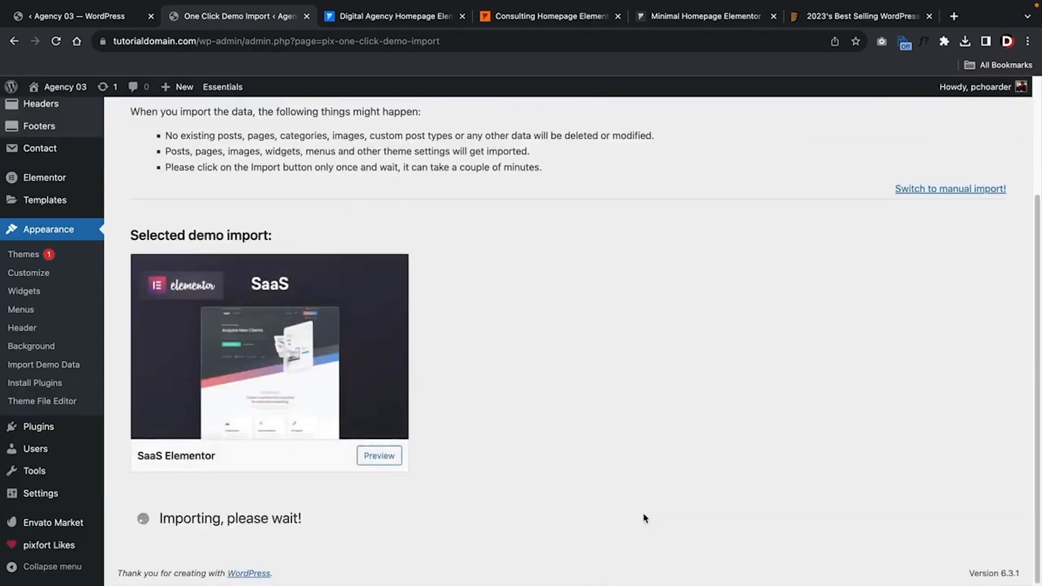
# Preview the SaaS Elementor demo homepage and return to the demo import page
pyautogui.click(379, 455)
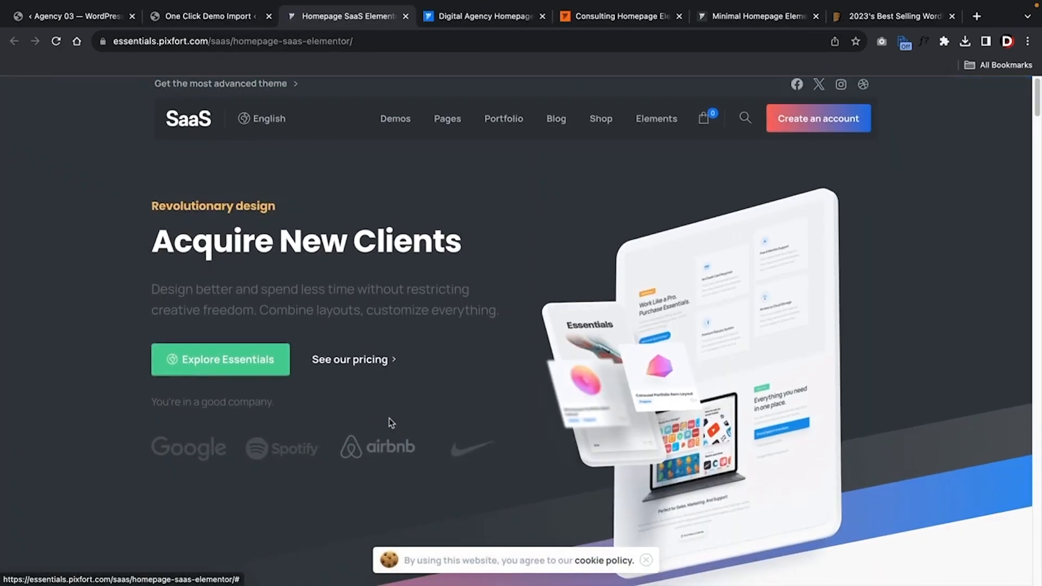
pyautogui.click(230, 17)
pyautogui.scroll(3, 232, 149)
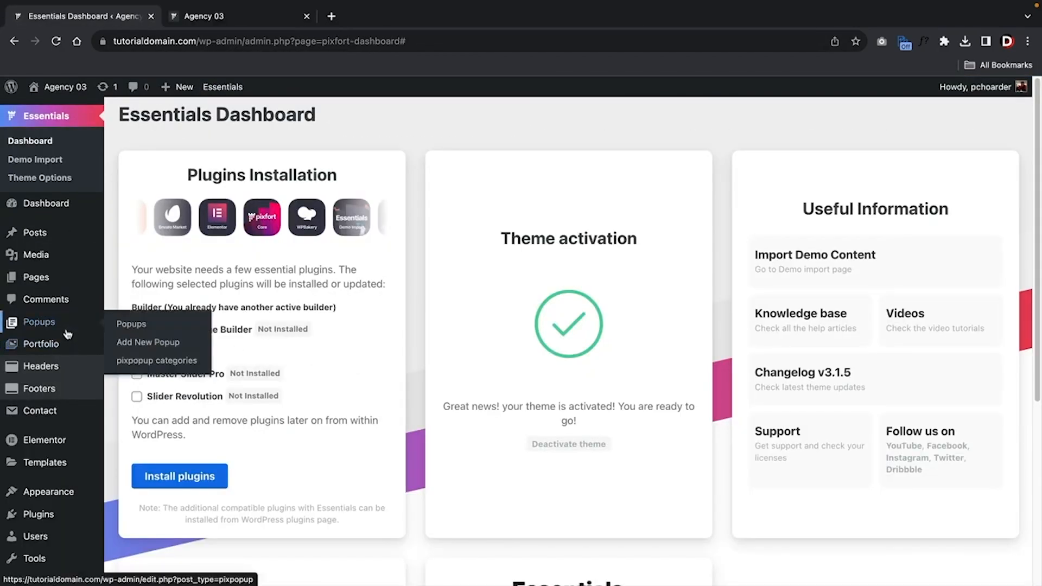
# Open the list of the site's headers in the WordPress dashboard
pyautogui.moveTo(56, 391)
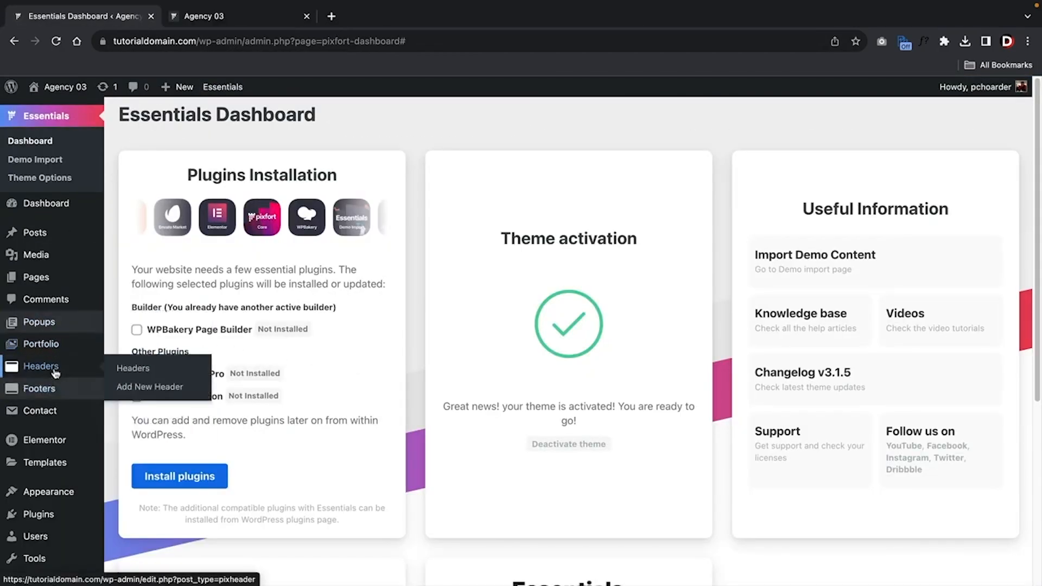
pyautogui.click(54, 371)
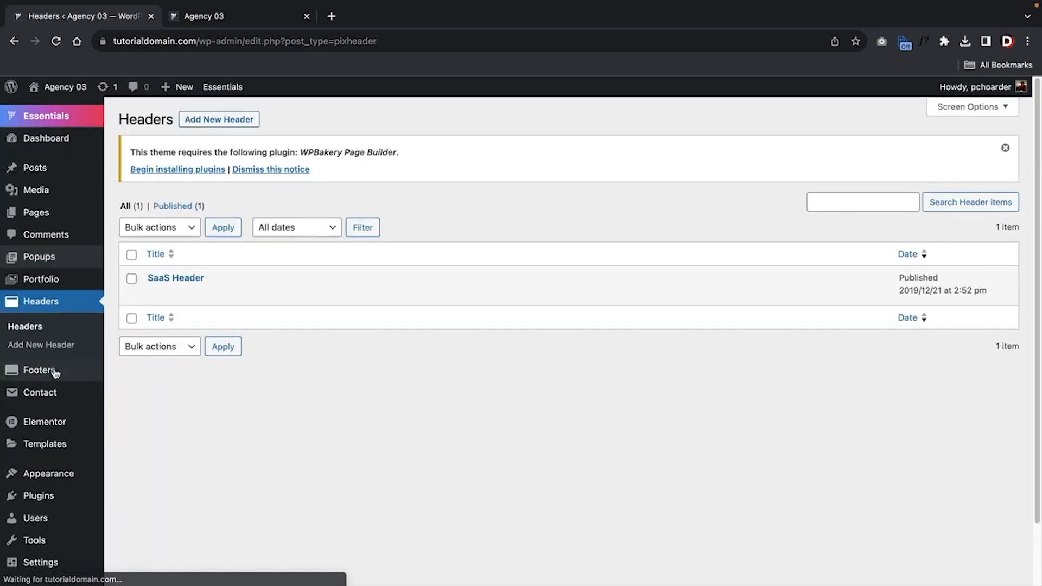
pyautogui.moveTo(57, 371)
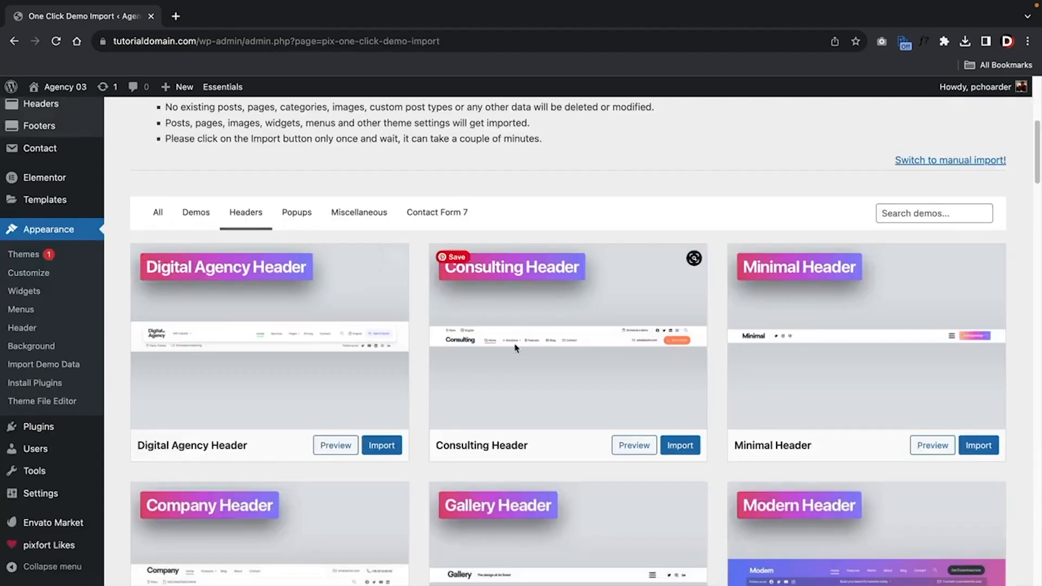
# Choose the Minimal Header for import from the header templates
pyautogui.scroll(-2, 515, 347)
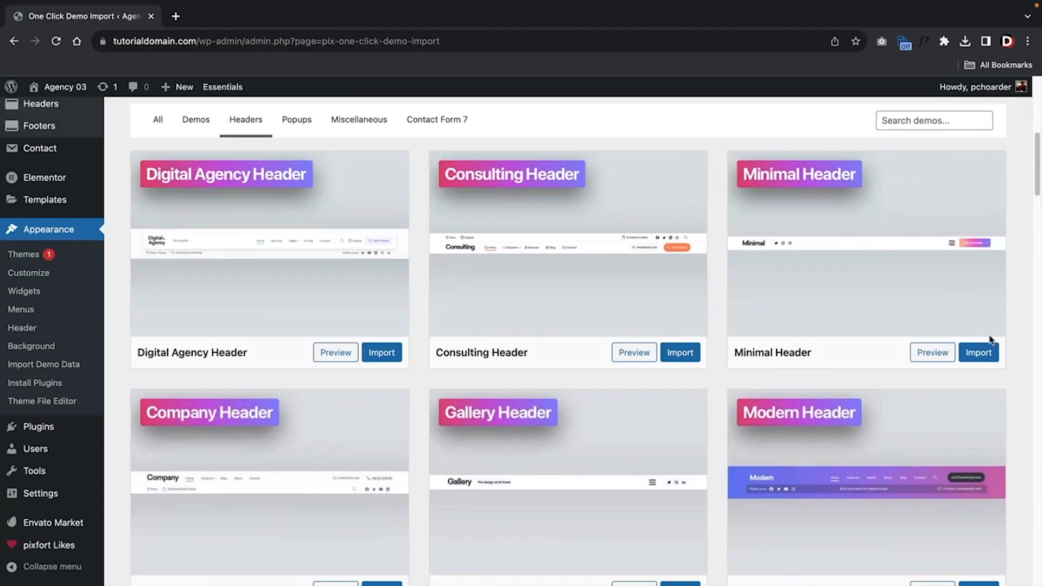
pyautogui.click(977, 352)
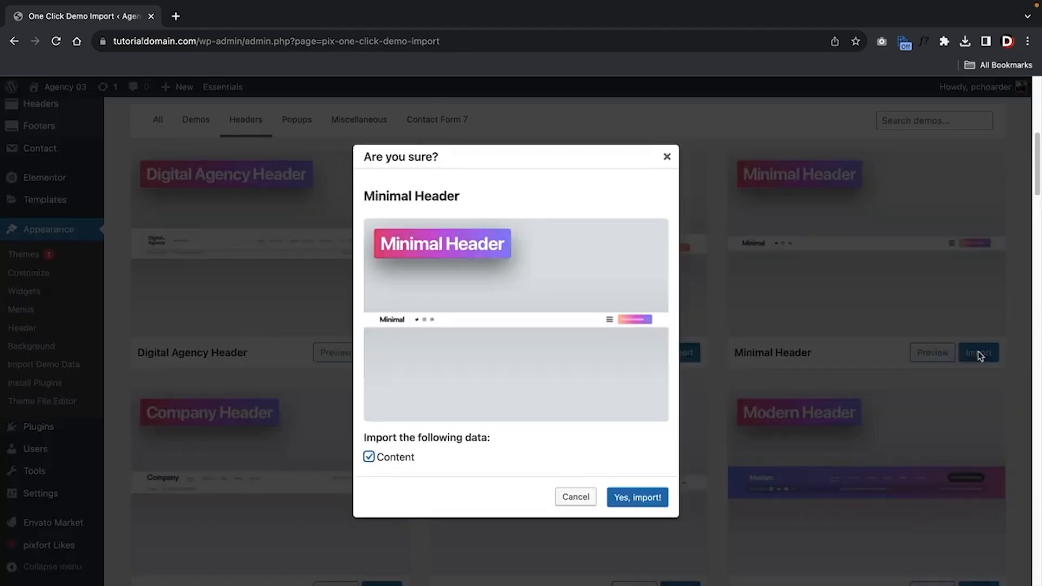
# Add a new header with logo and social elements in the first top bar column and cart, menu and button in the second
pyautogui.click(219, 120)
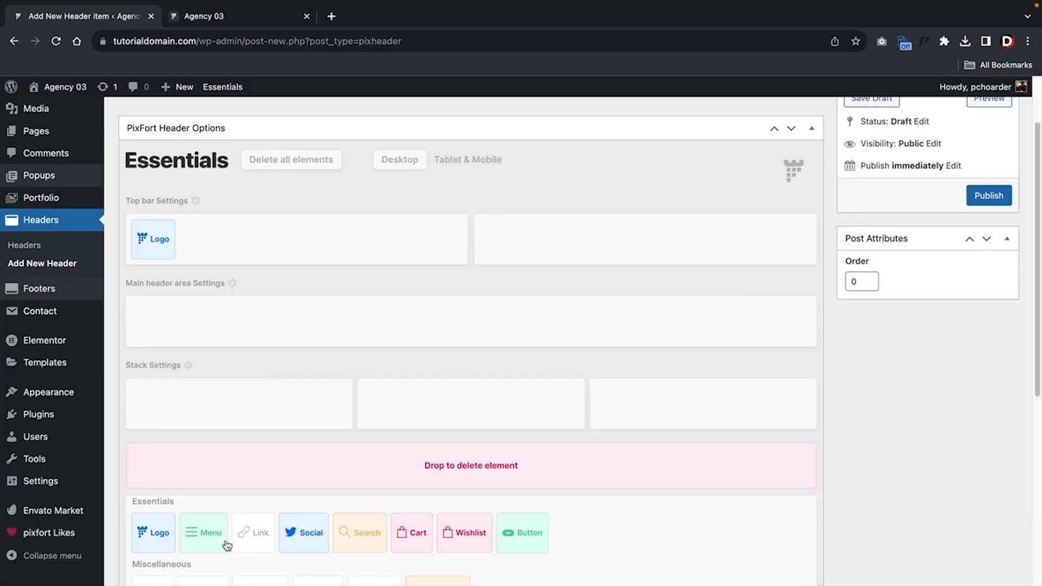
pyautogui.moveTo(225, 539); pyautogui.dragTo(686, 228)
pyautogui.moveTo(304, 532); pyautogui.dragTo(393, 249)
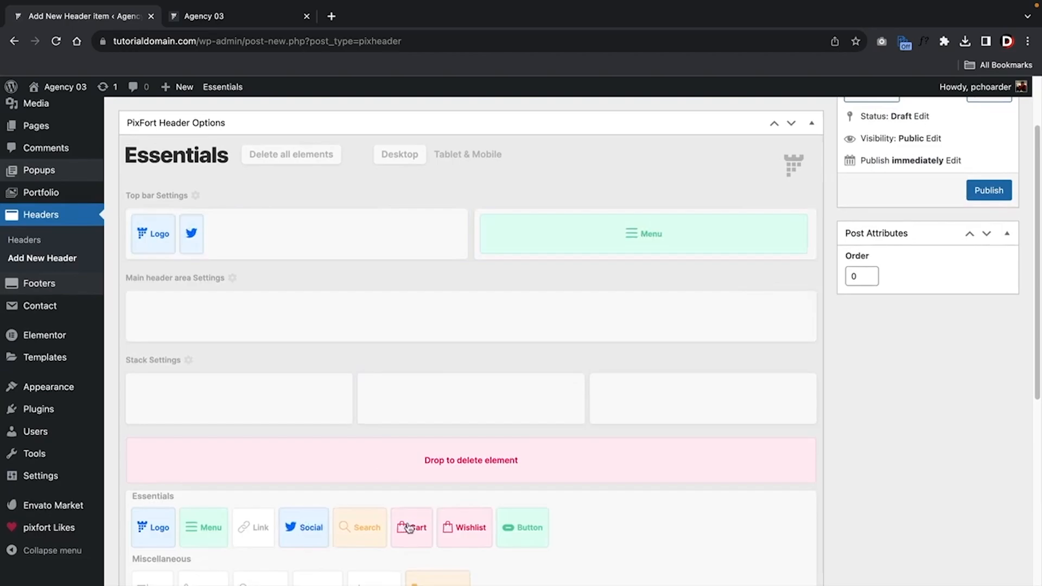
pyautogui.moveTo(411, 525); pyautogui.dragTo(494, 229)
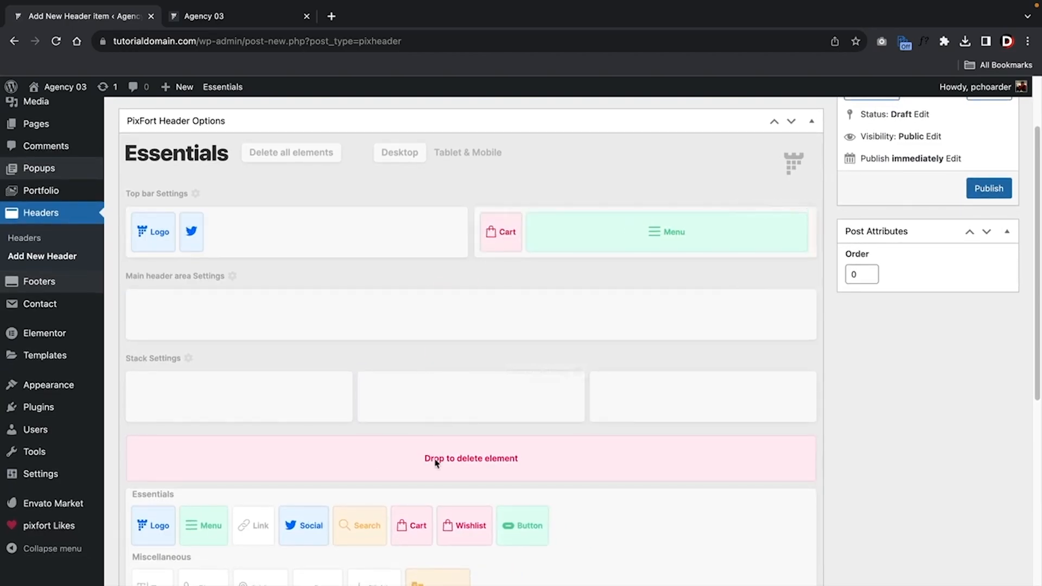
pyautogui.moveTo(513, 526); pyautogui.dragTo(760, 230)
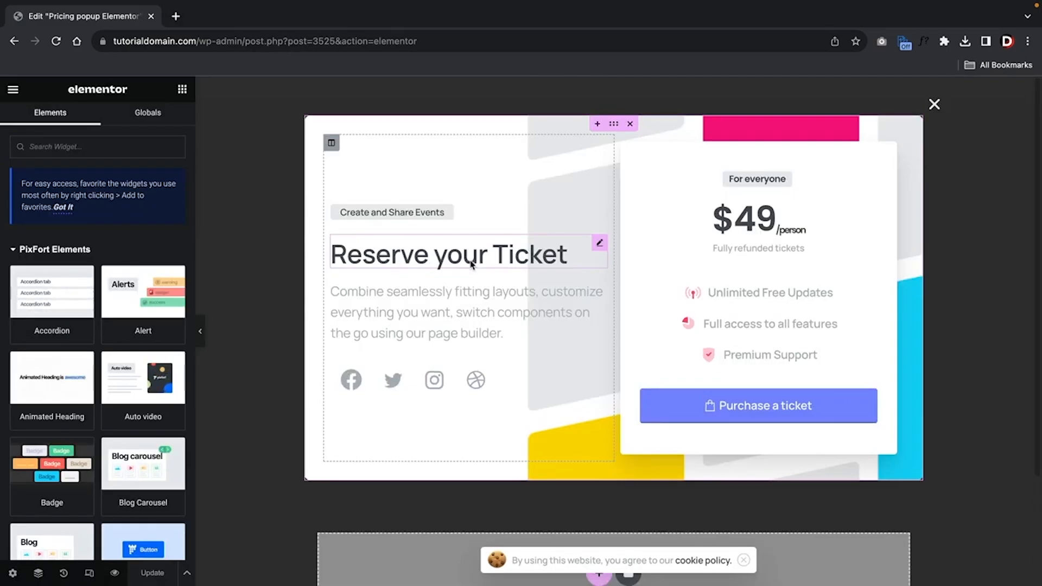
# Inspect the trigger and design settings of the pricing popup
pyautogui.moveTo(185, 571)
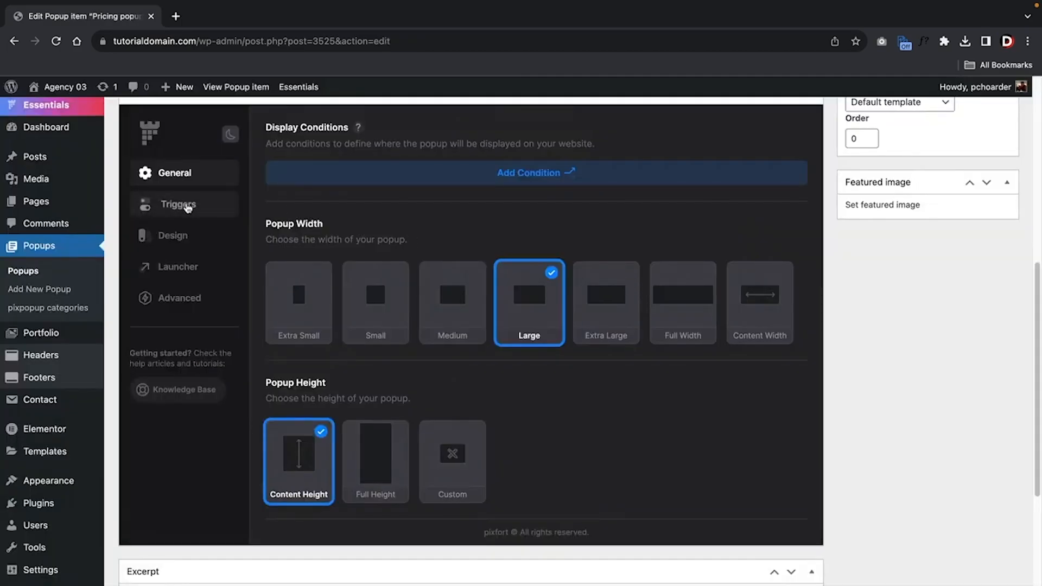
pyautogui.click(187, 208)
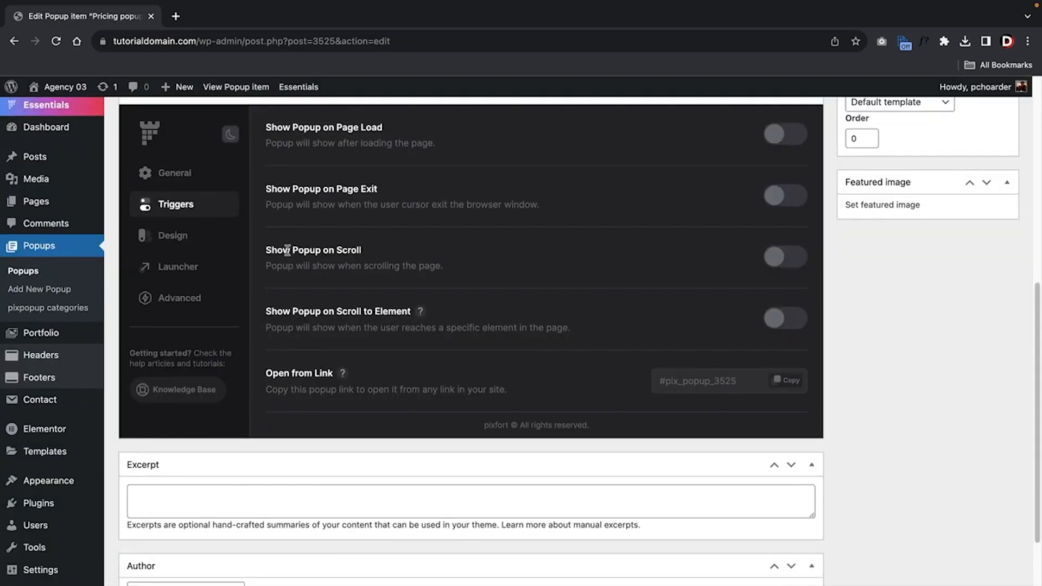
pyautogui.click(179, 238)
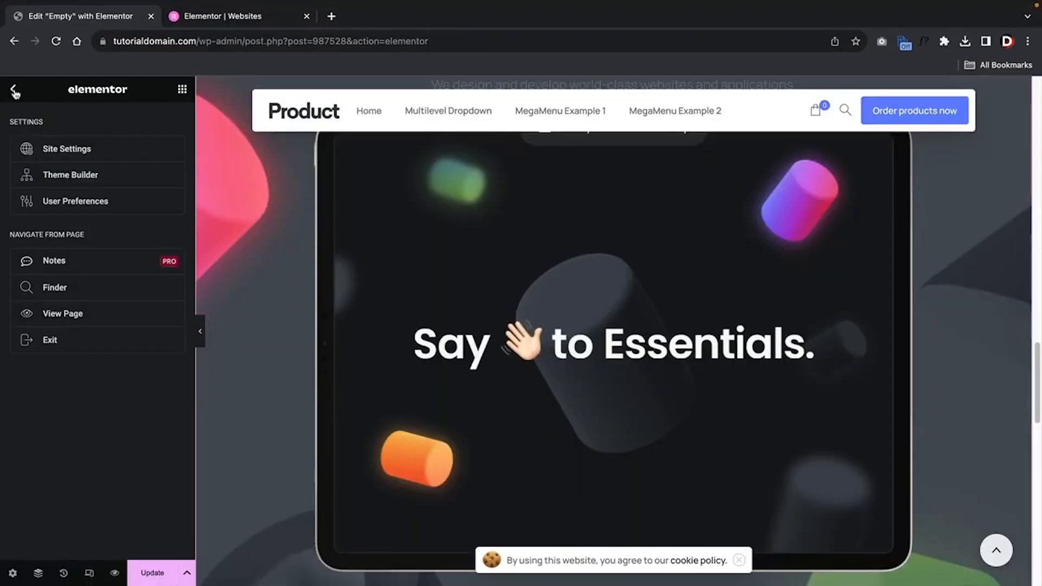
# Leave the Elementor settings menu and browse the ready-made blocks in the template library
pyautogui.click(13, 90)
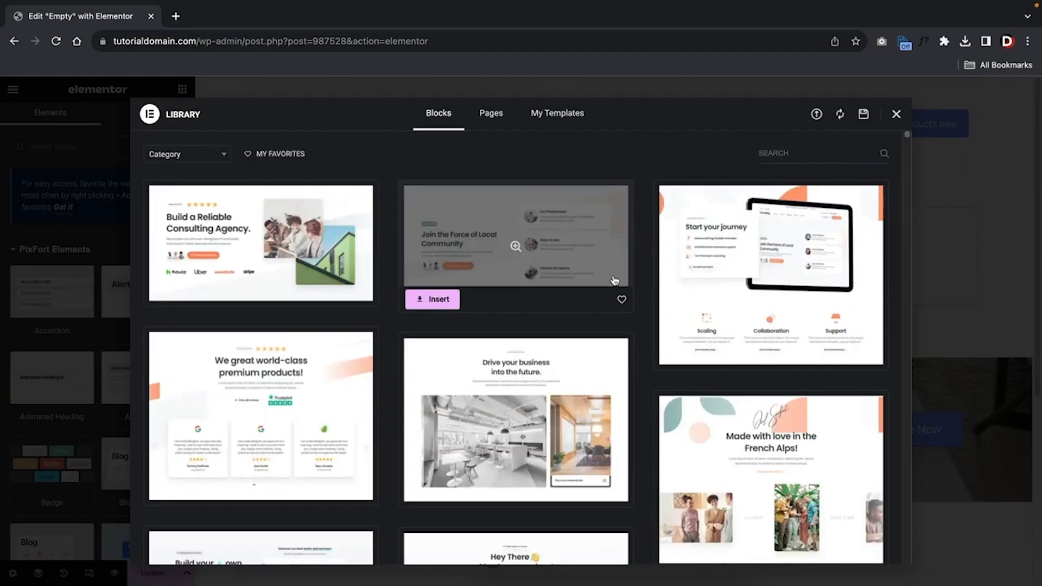
pyautogui.scroll(-10, 614, 280)
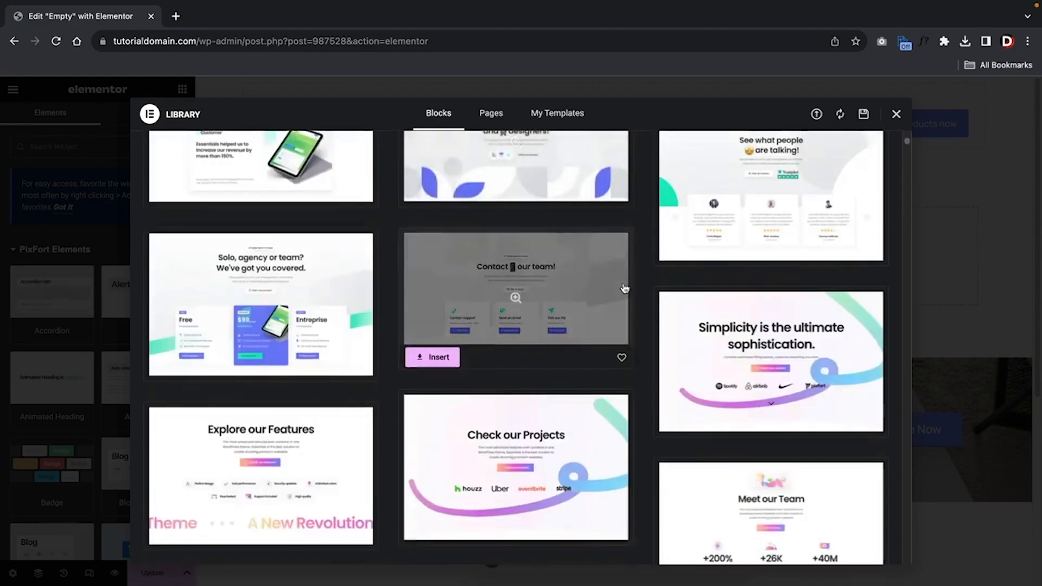
# Look further through the ready-made page blocks offered in the template library
pyautogui.scroll(-8, 624, 288)
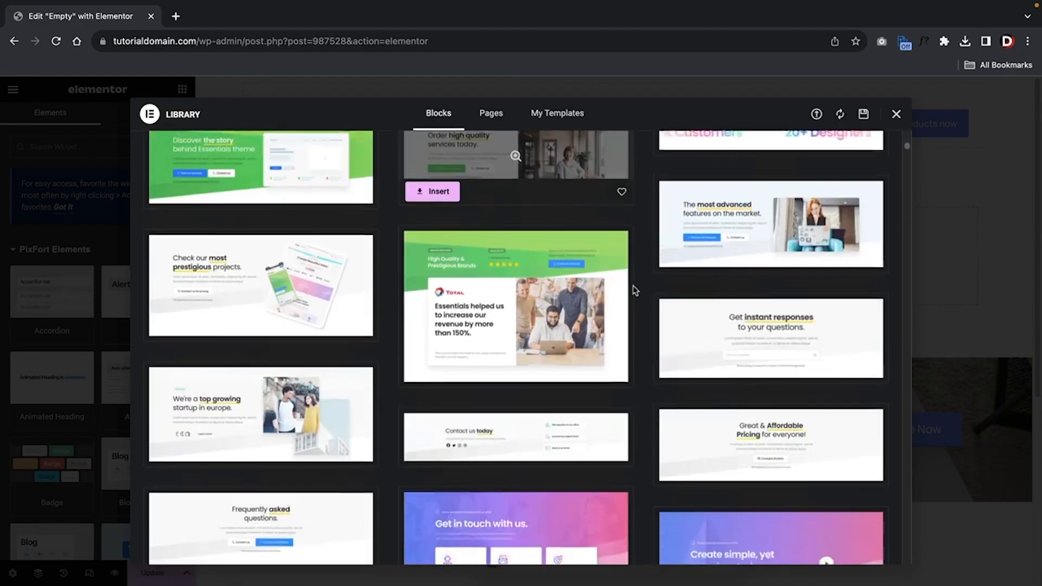
pyautogui.scroll(-6, 635, 291)
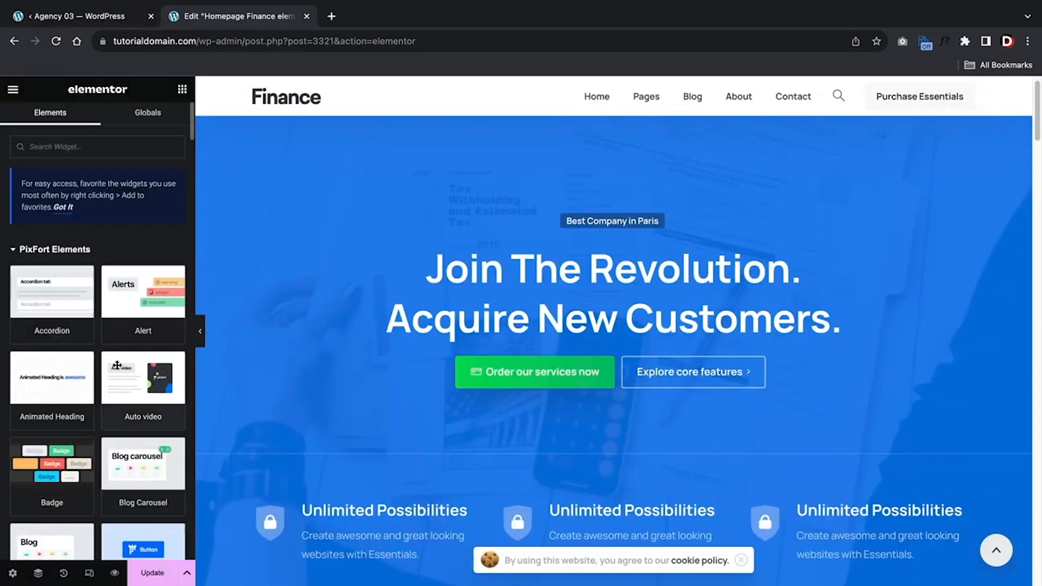
# Look through the PixFort elements and place one in the hero section of the Finance homepage
pyautogui.scroll(-10, 115, 360)
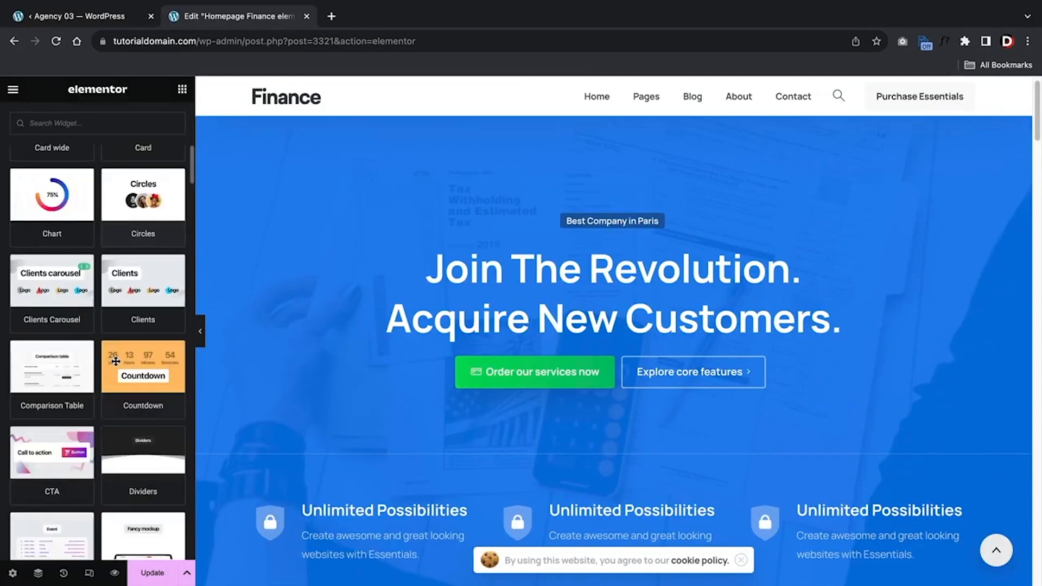
pyautogui.scroll(-10, 115, 361)
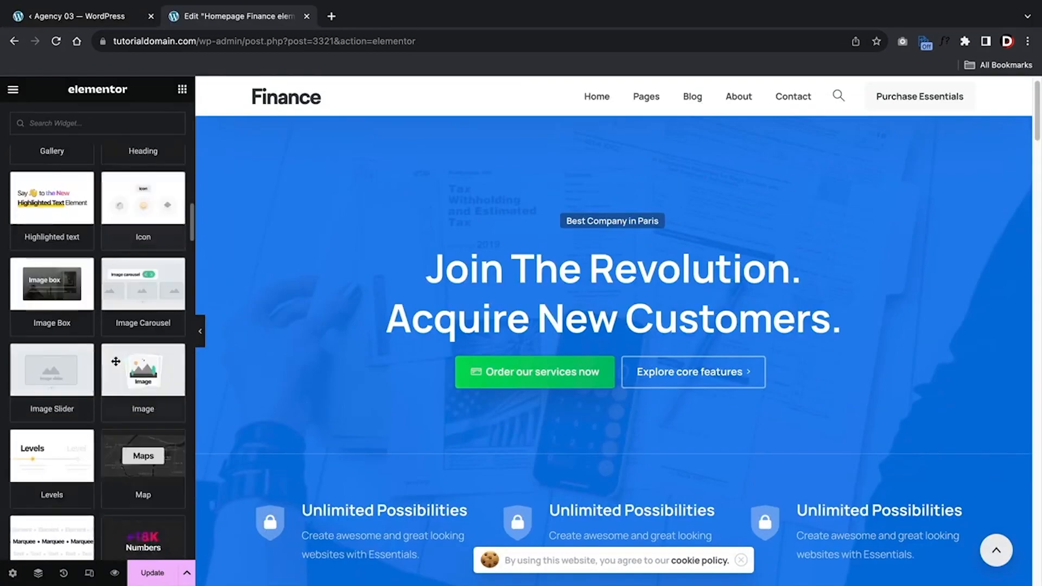
pyautogui.scroll(-1, 115, 360)
pyautogui.moveTo(52, 380); pyautogui.dragTo(524, 293)
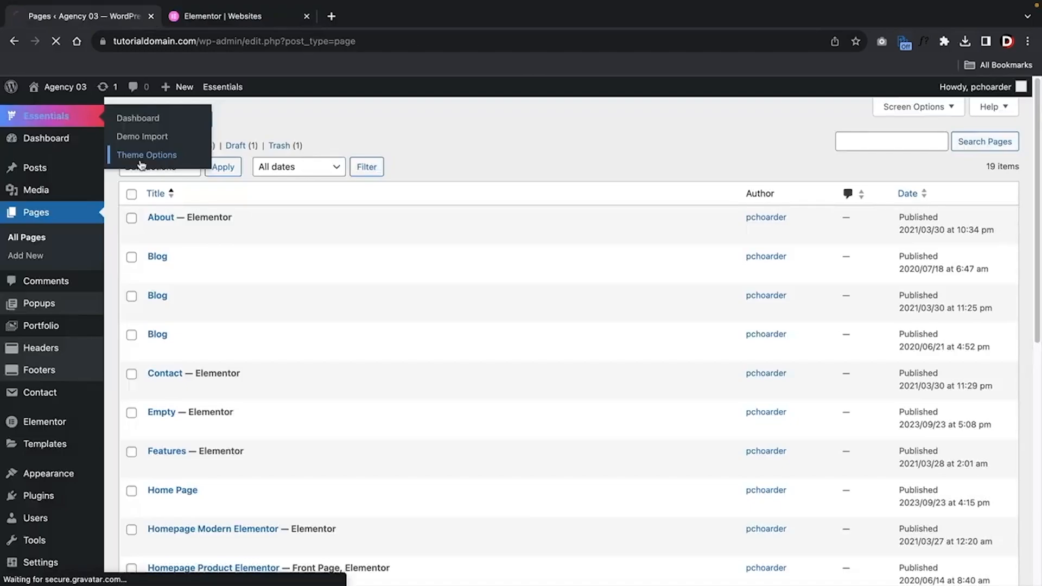
# Open the Essentials theme options and view the General, Popups and Sidebars settings
pyautogui.click(142, 156)
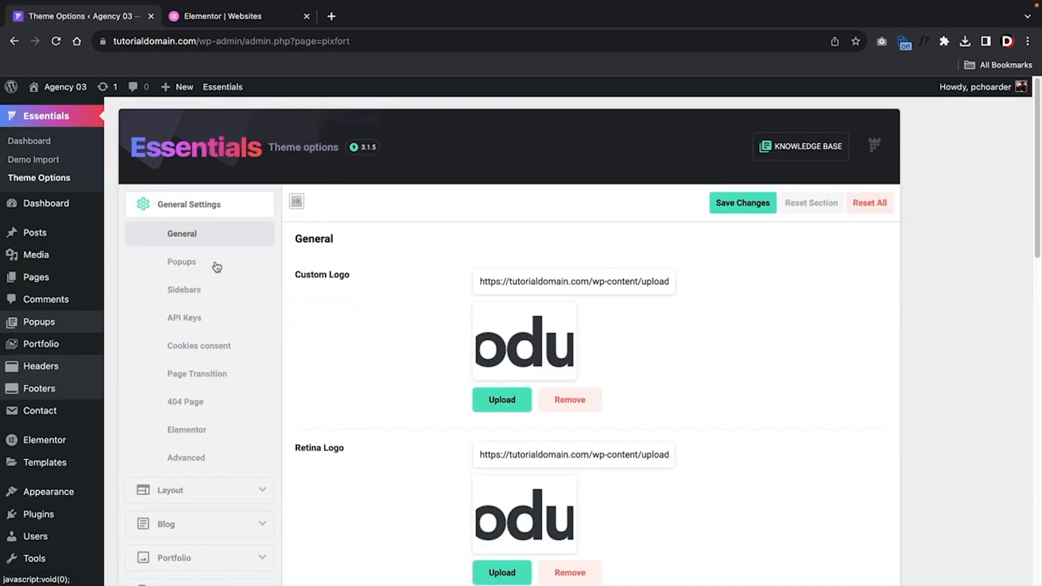
pyautogui.scroll(-1, 220, 264)
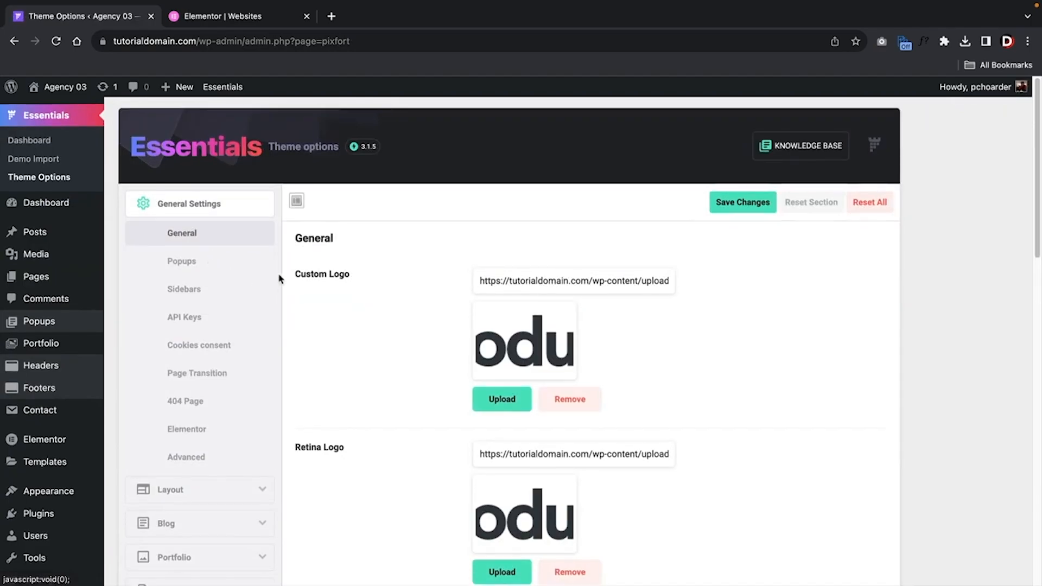
pyautogui.click(225, 262)
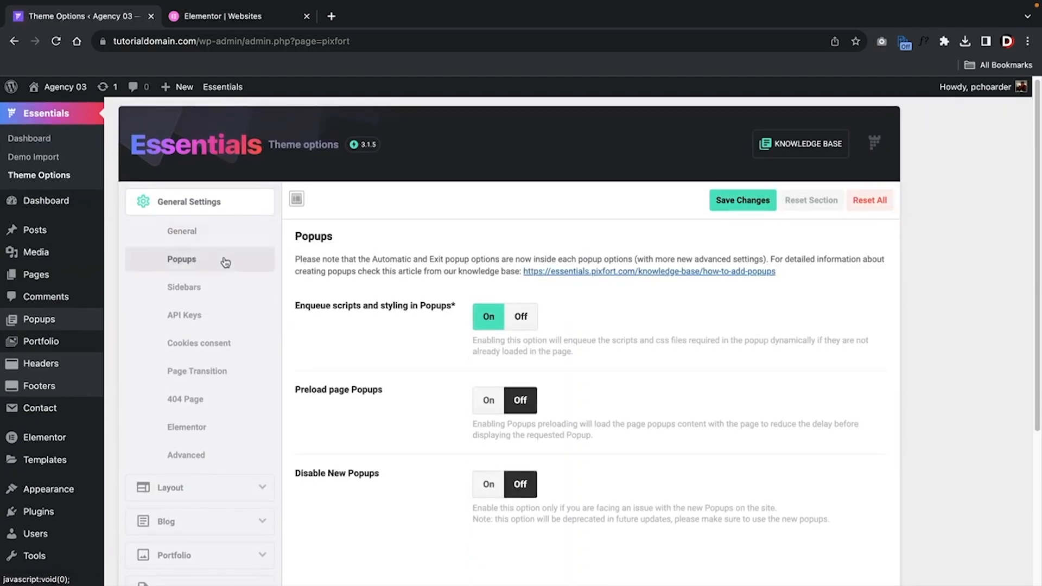
pyautogui.click(209, 292)
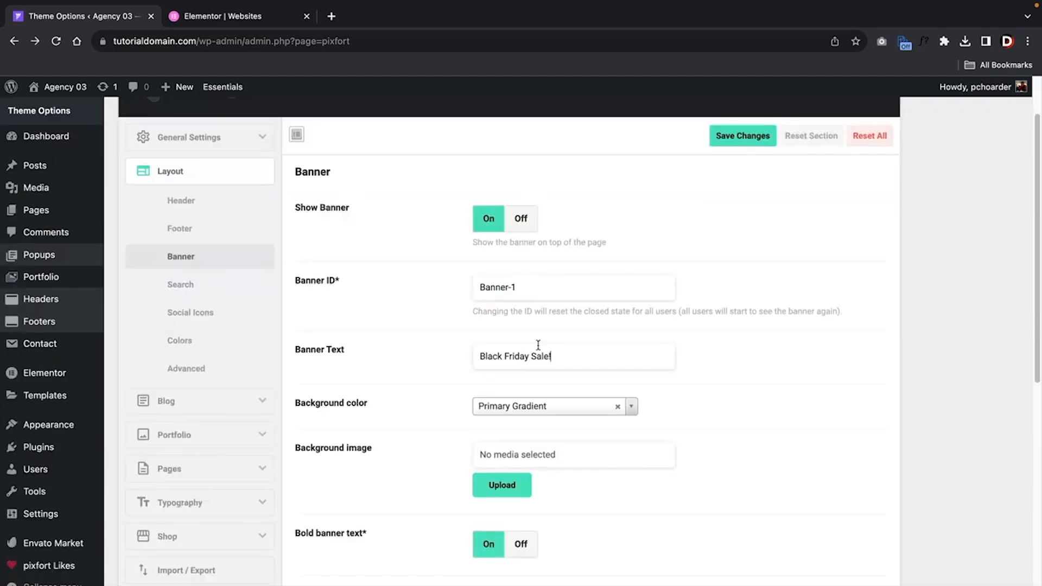
# Review the banner settings of the layout options and the general settings of the blog options
pyautogui.scroll(-6, 537, 345)
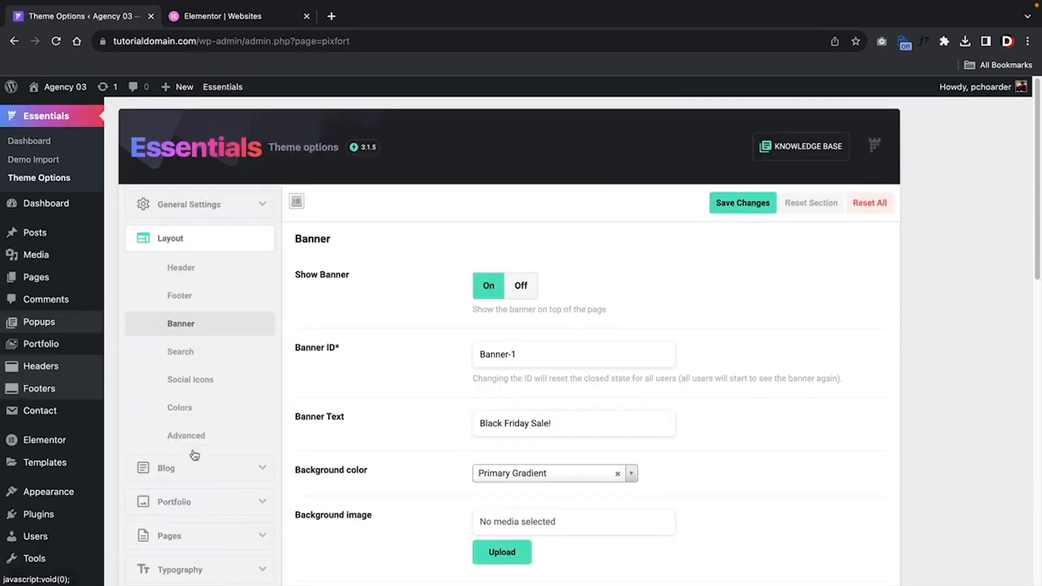
pyautogui.click(195, 466)
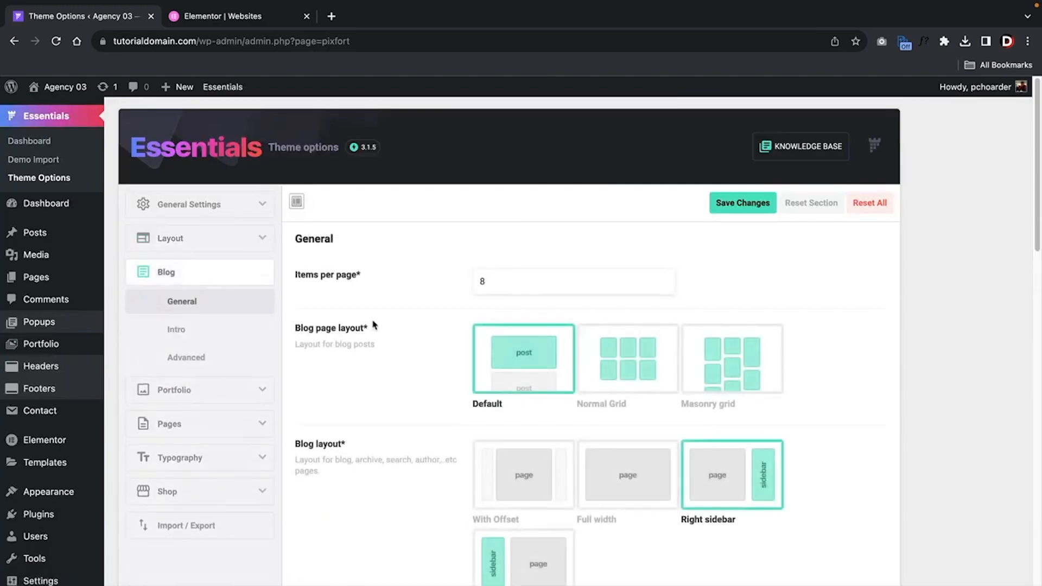
pyautogui.scroll(-3, 374, 324)
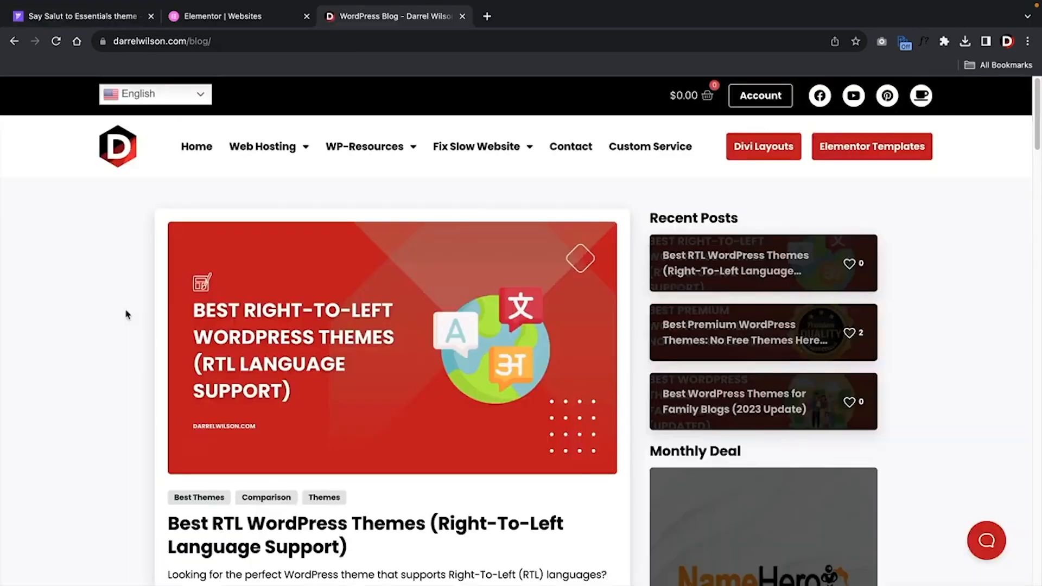
# Look through the article cards and sidebar of the example WordPress blog page
pyautogui.scroll(-8, 127, 312)
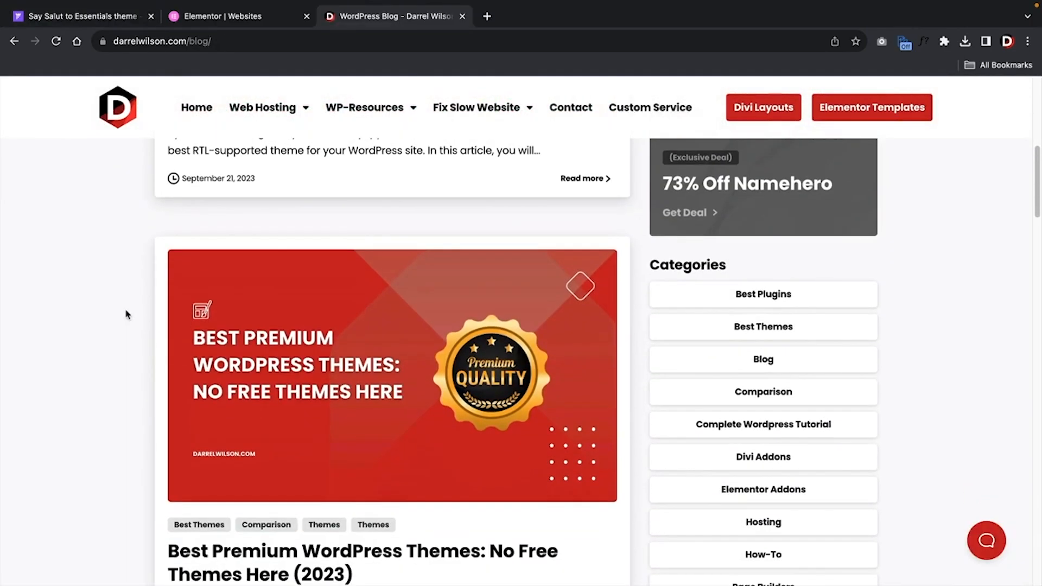
pyautogui.scroll(-10, 127, 314)
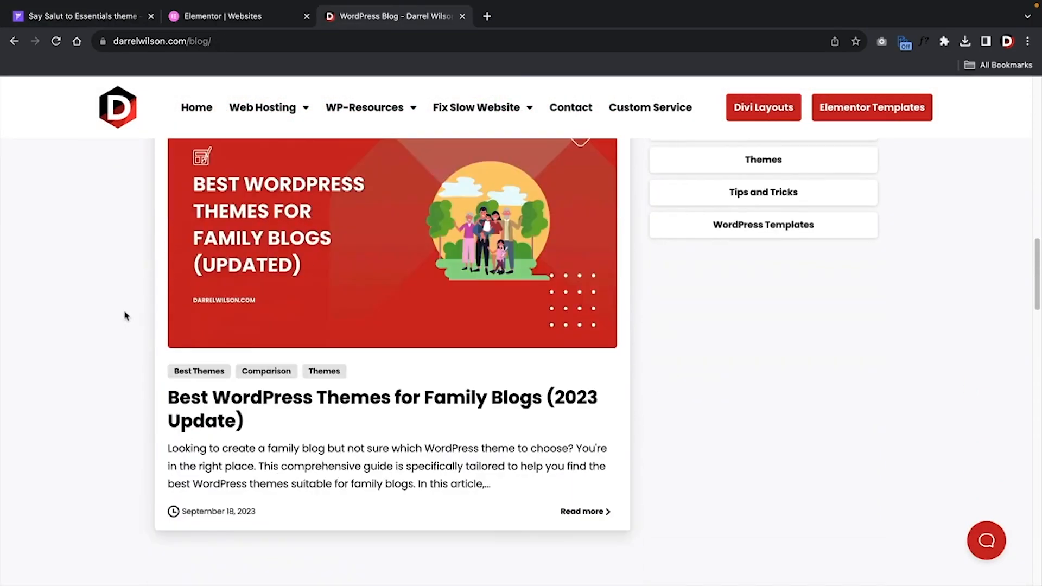
pyautogui.scroll(-10, 125, 316)
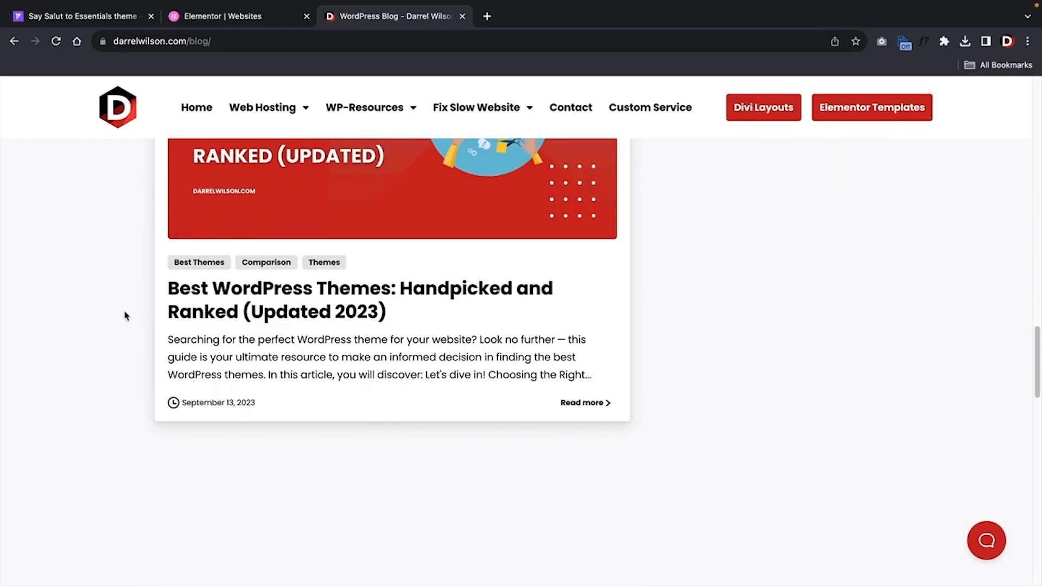
pyautogui.scroll(-10, 126, 316)
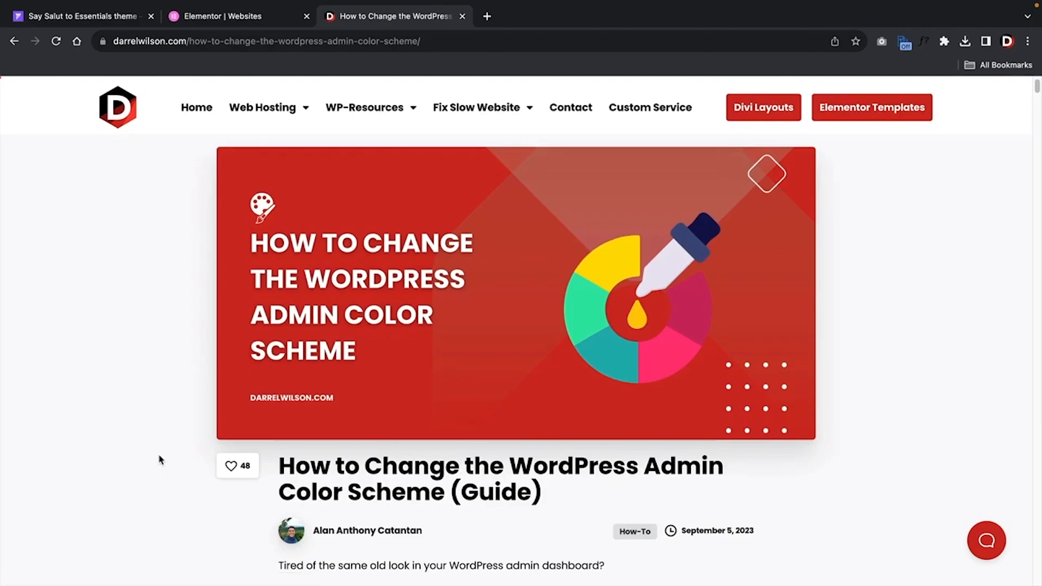
# Examine the layout of the blog article on changing the WordPress admin color scheme
pyautogui.scroll(-18, 161, 460)
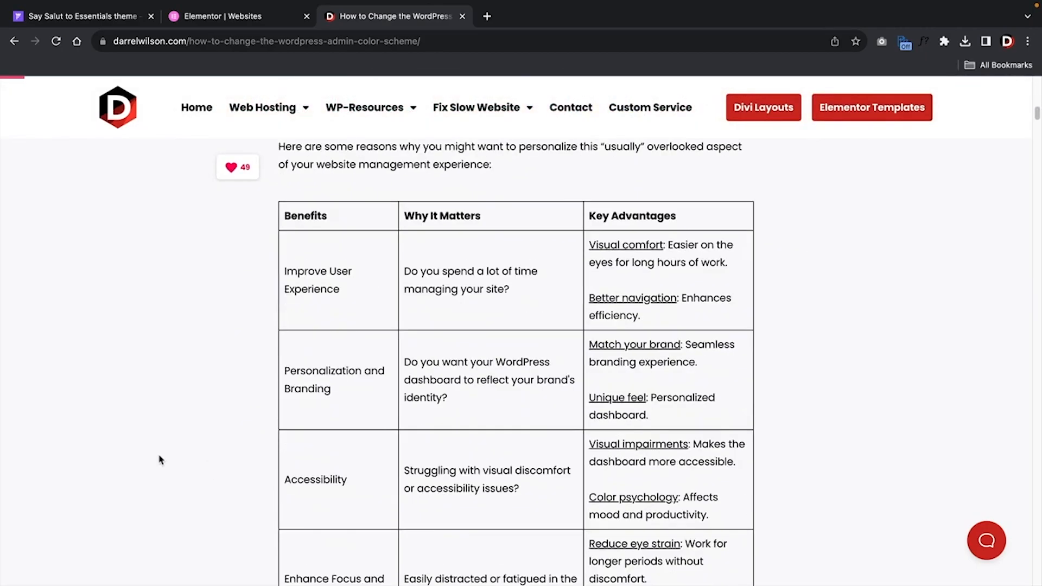
pyautogui.scroll(-16, 160, 459)
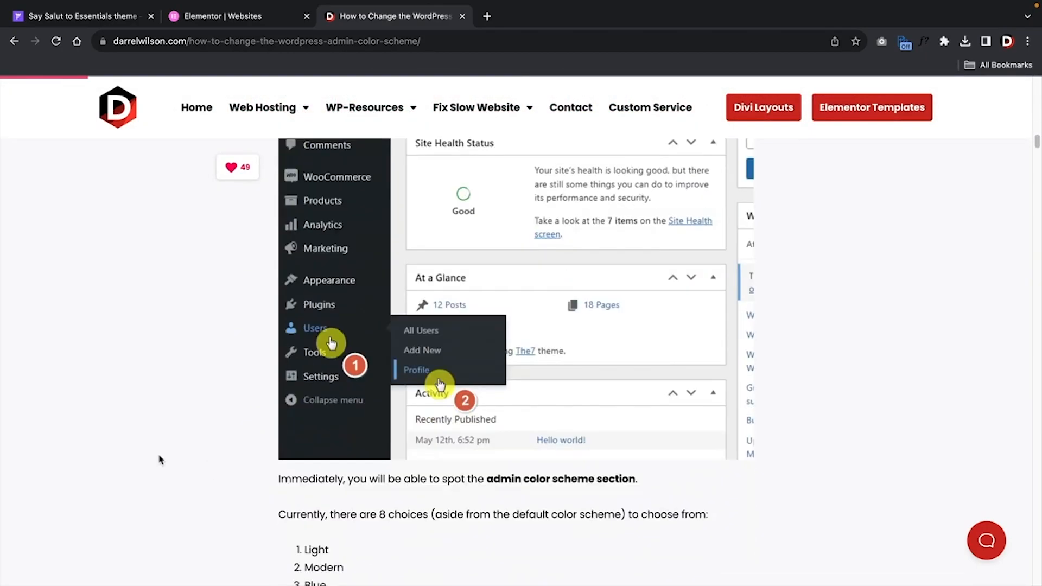
pyautogui.scroll(-5, 160, 460)
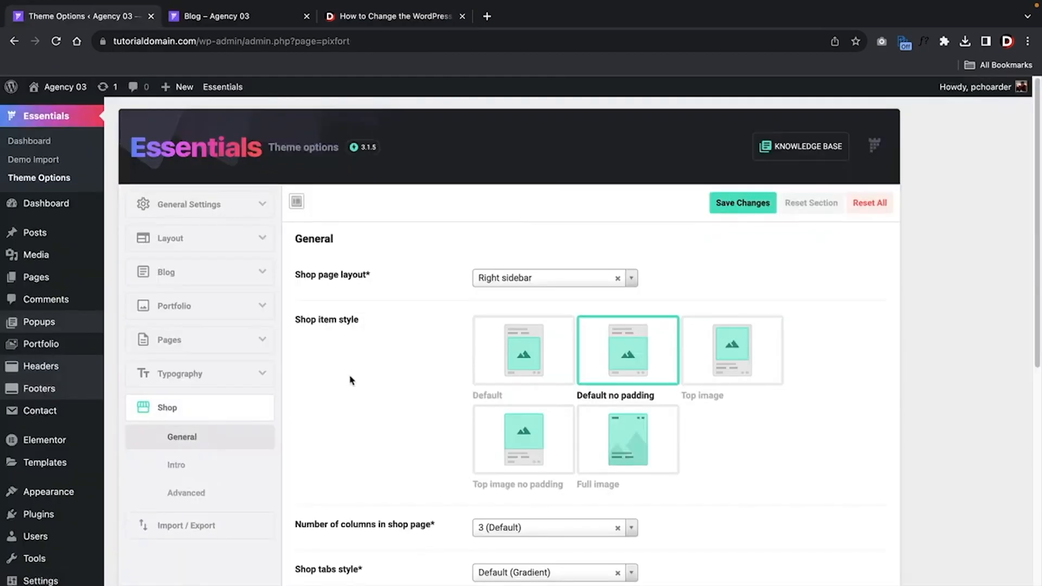
# Review the general shop settings in the Essentials theme options, including page layout and item style
pyautogui.scroll(-1, 350, 379)
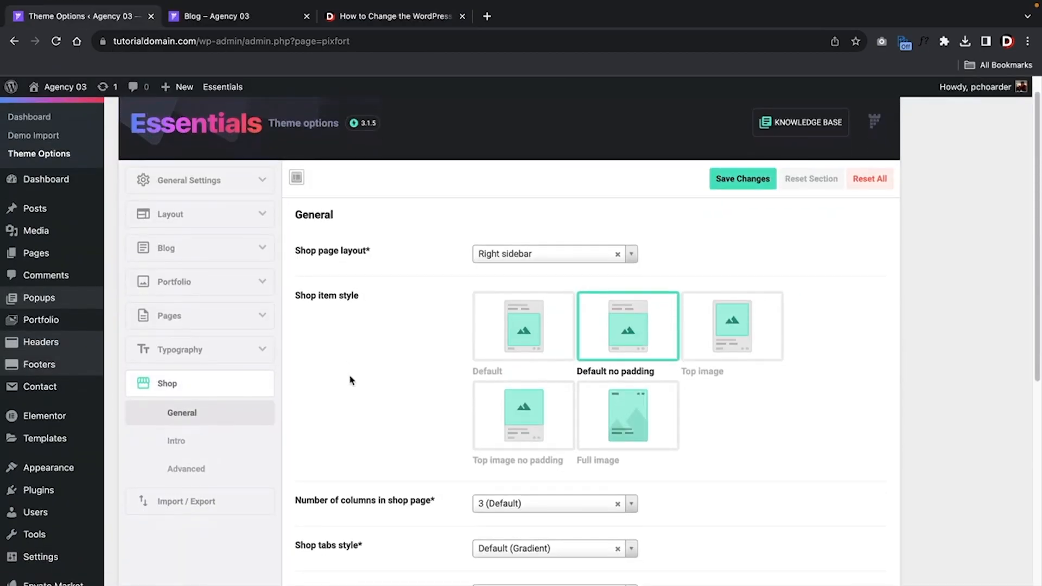
pyautogui.scroll(-1, 350, 380)
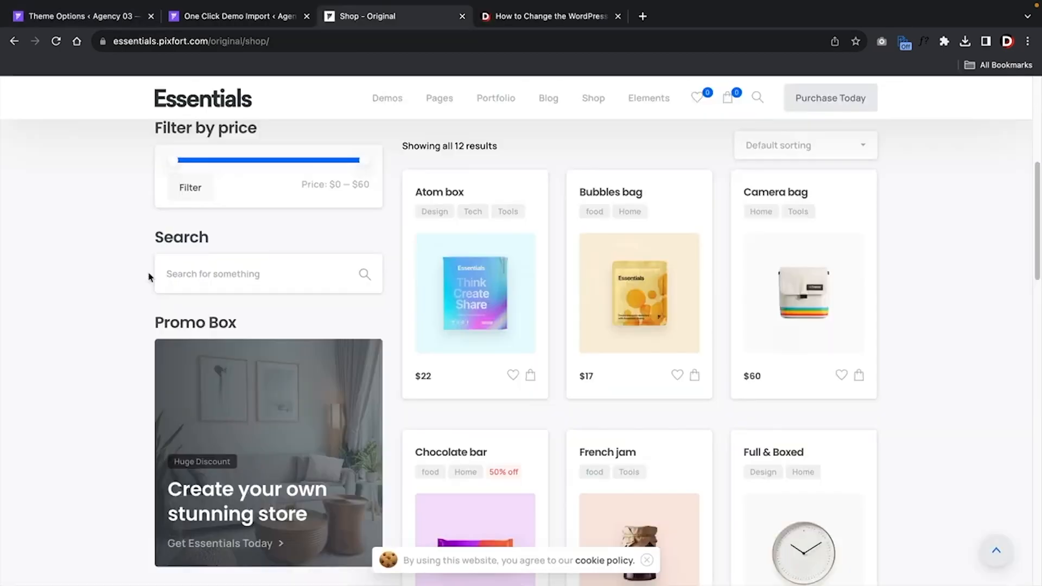
# Examine the Essentials demo shop's product listing and the Zen bag product page
pyautogui.scroll(1, 145, 276)
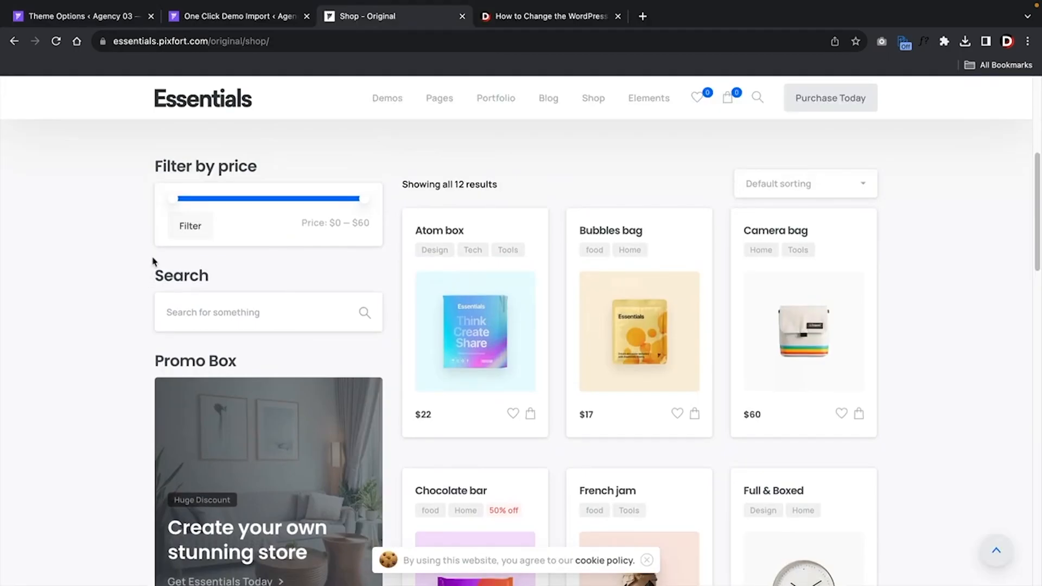
pyautogui.scroll(-8, 135, 260)
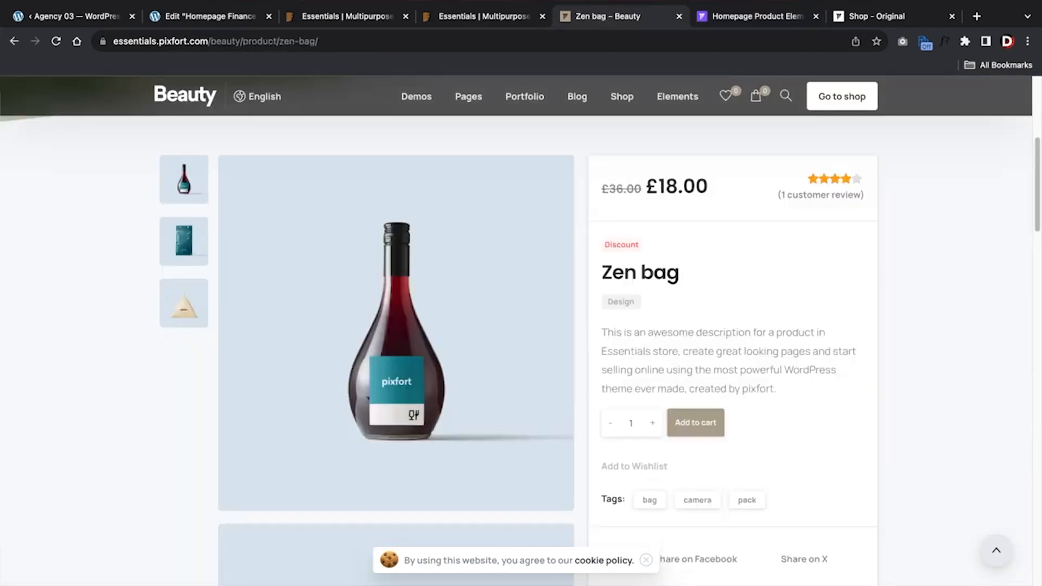
pyautogui.middleClick(1026, 329)
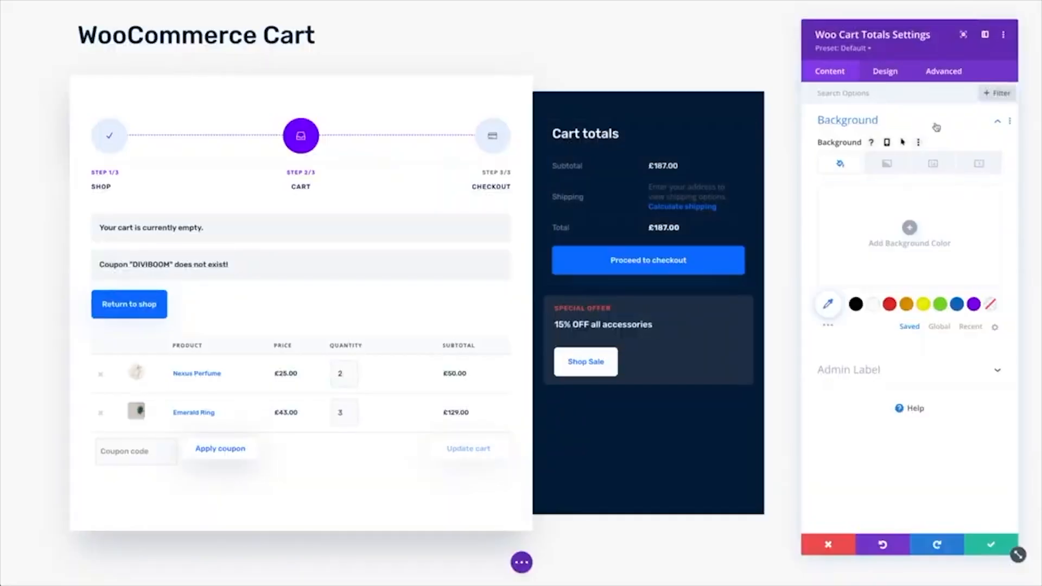
# Set the Woo Cart Totals title text size to 45px and open the module's button design settings
pyautogui.click(890, 75)
pyautogui.click(861, 156)
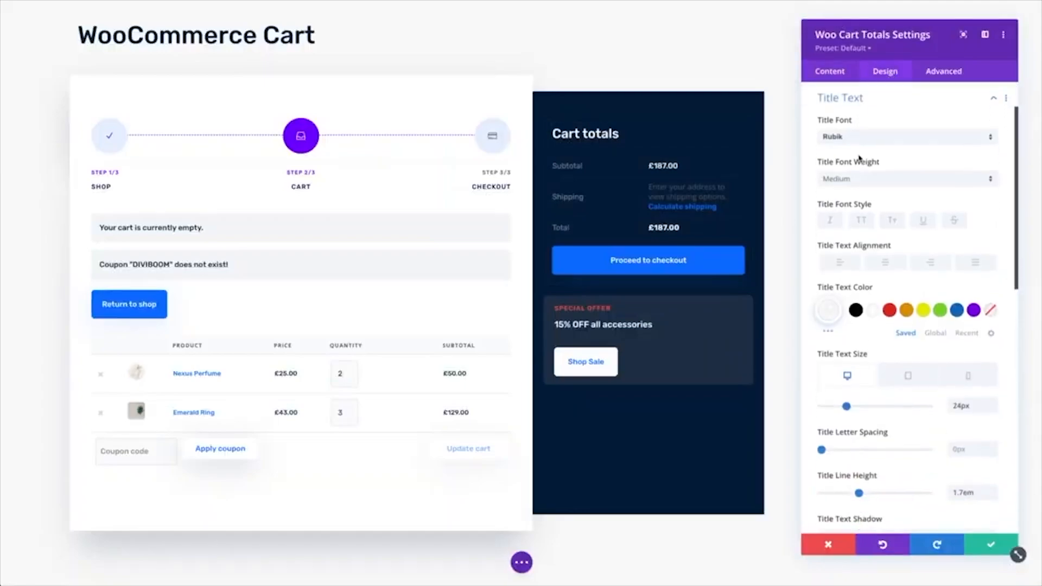
pyautogui.moveTo(847, 410); pyautogui.dragTo(871, 410)
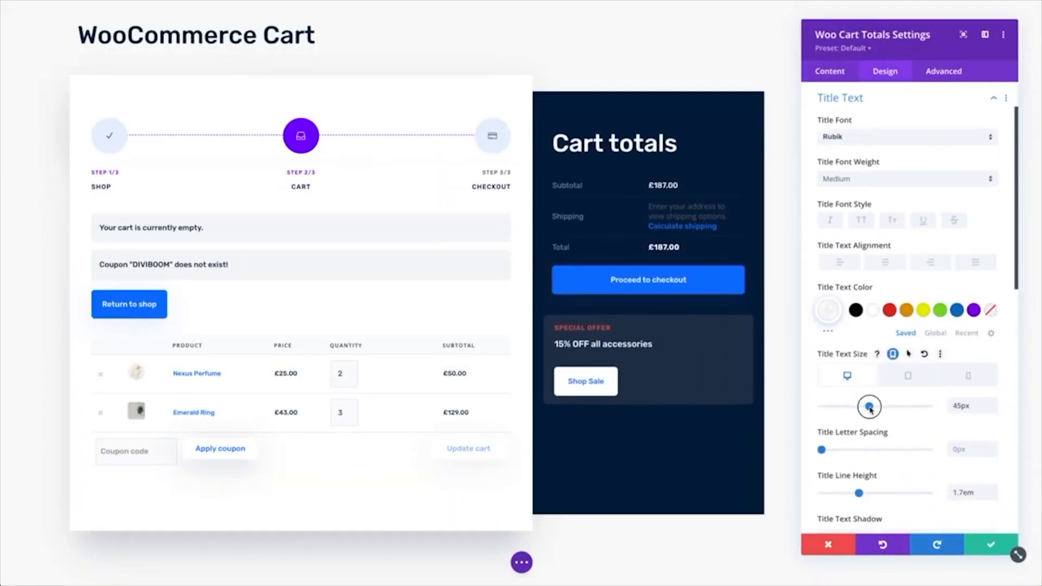
pyautogui.click(892, 105)
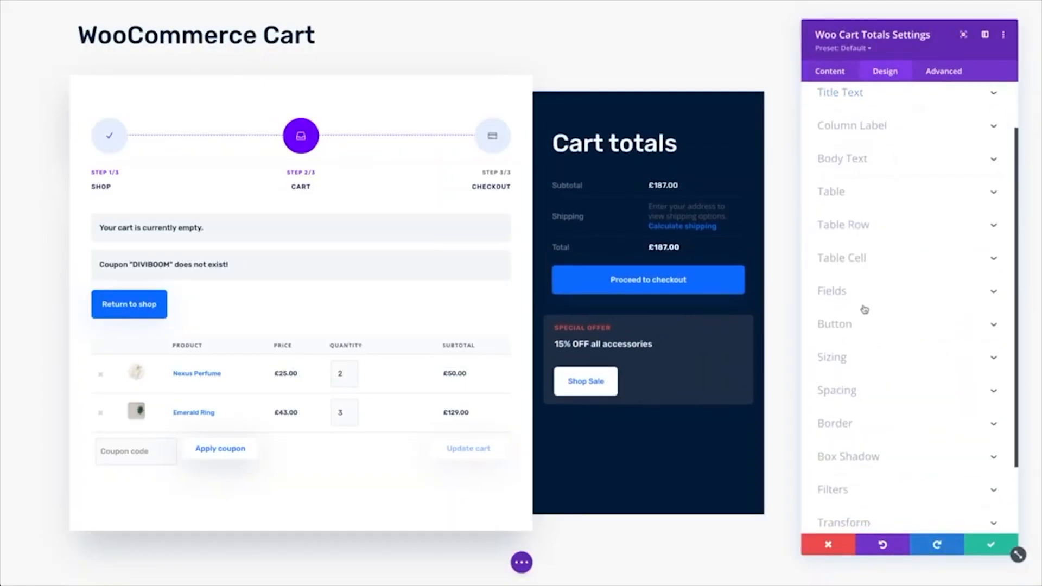
pyautogui.click(865, 324)
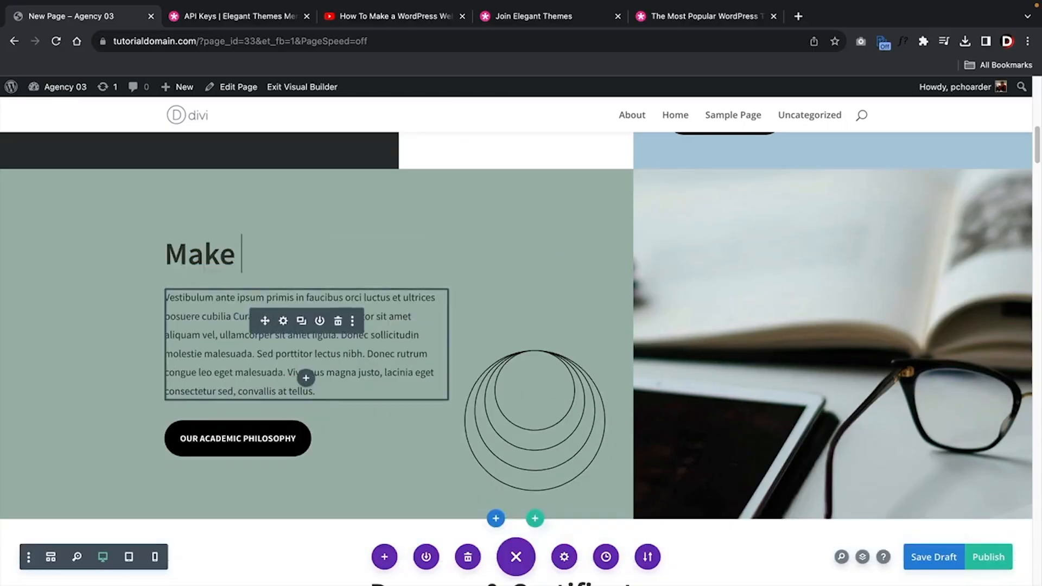
# Complete the heading in the green section as "Make Your Website With The Divi Theme"
pyautogui.write('Your We')
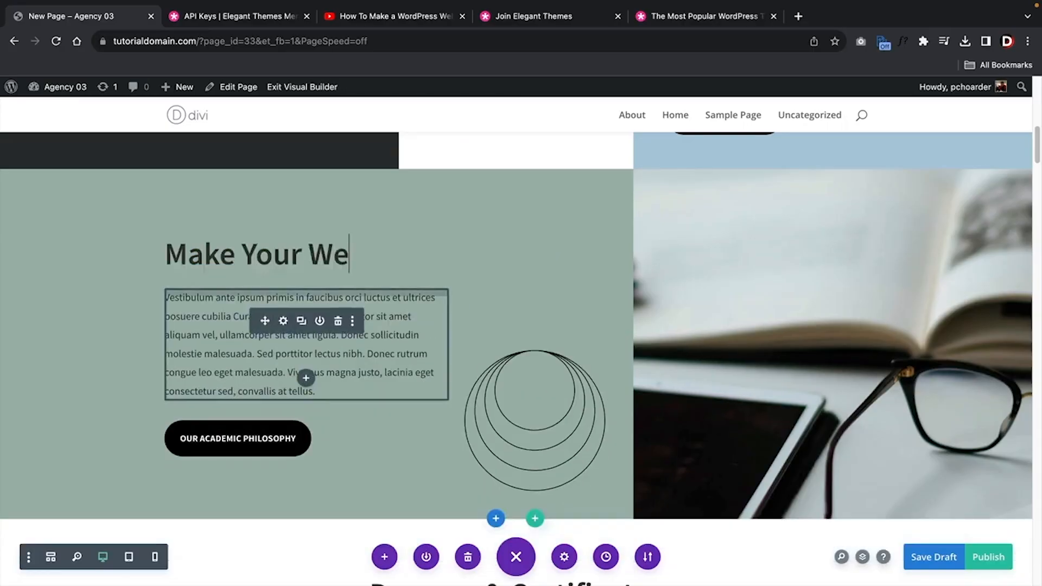
pyautogui.write('bsite With The ')
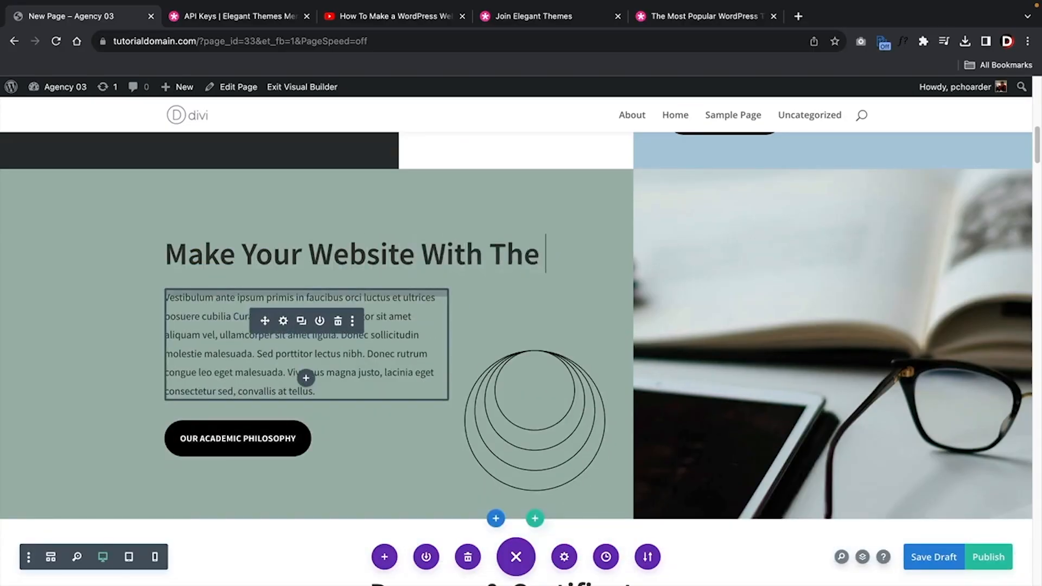
pyautogui.write('Divi Theme')
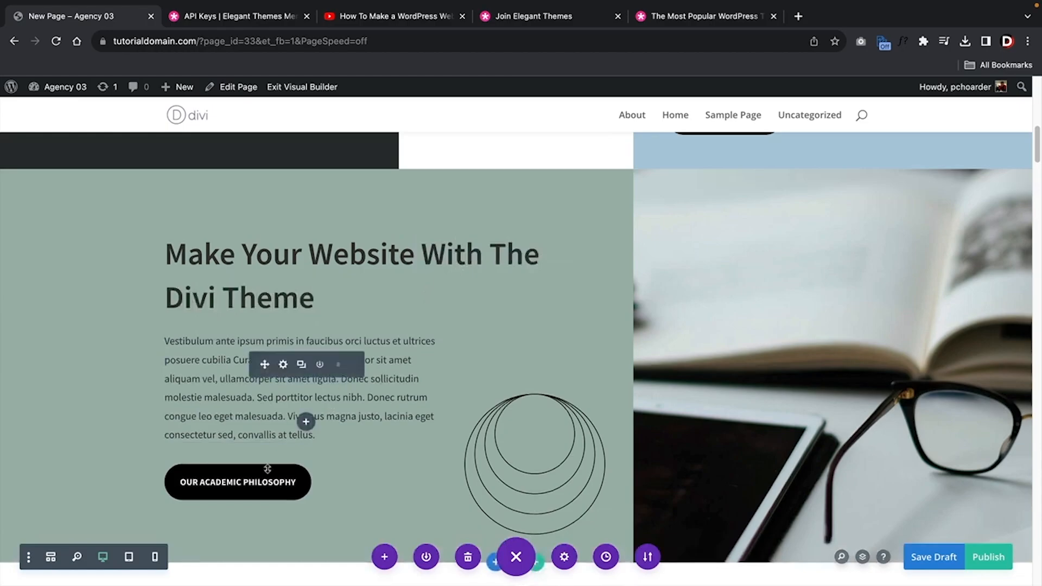
# Browse the premade Divi layouts and preview the Service page of the Brokerage Firm layout pack
pyautogui.click(384, 557)
pyautogui.scroll(-4, 987, 284)
pyautogui.scroll(-6, 987, 284)
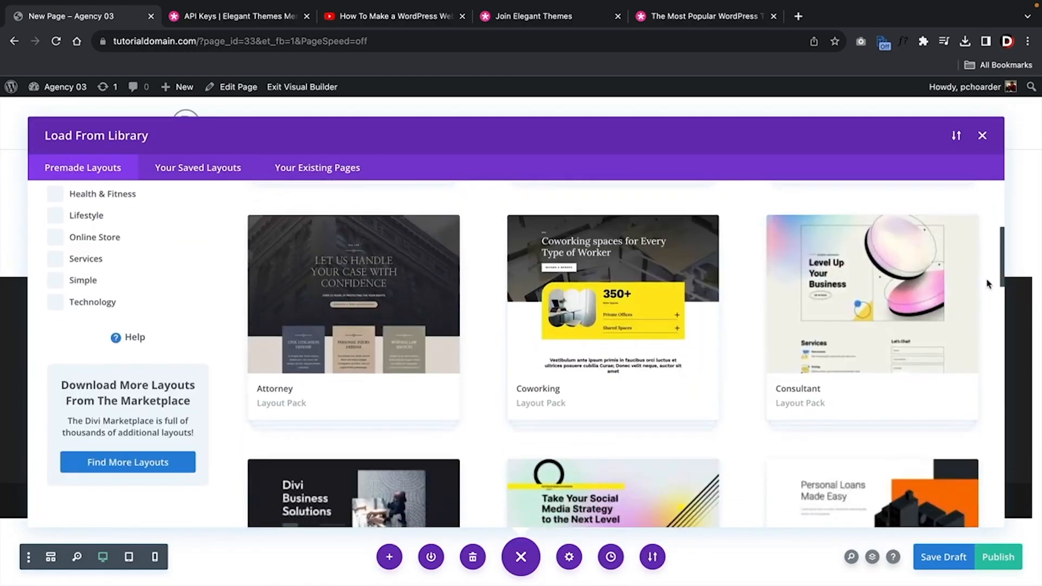
pyautogui.scroll(-6, 987, 284)
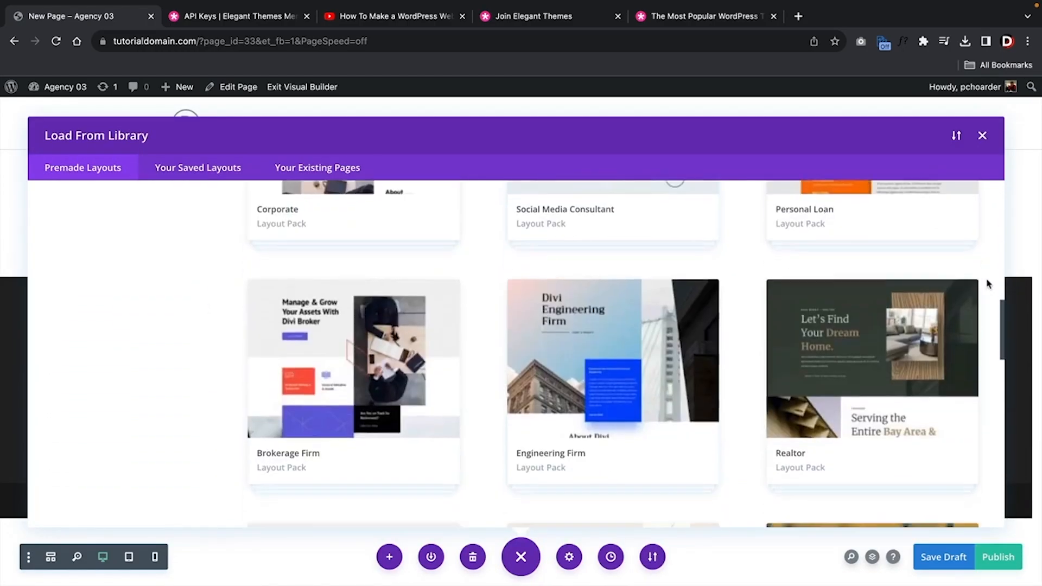
pyautogui.click(318, 292)
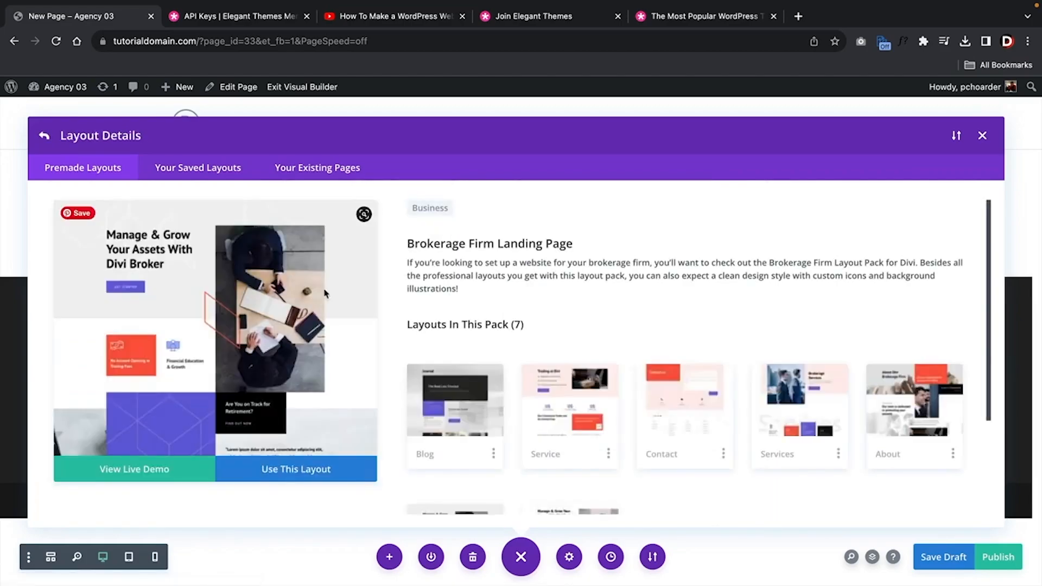
pyautogui.click(561, 424)
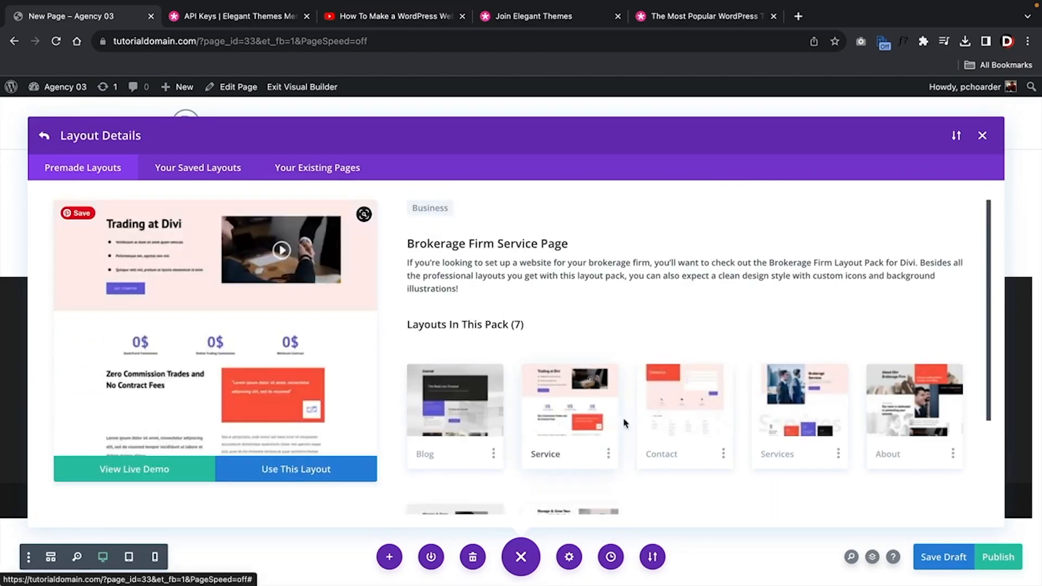
# Preview the Contact layout of the Brokerage Firm pack and look over the Elegant Themes yearly and lifetime membership plans
pyautogui.click(673, 415)
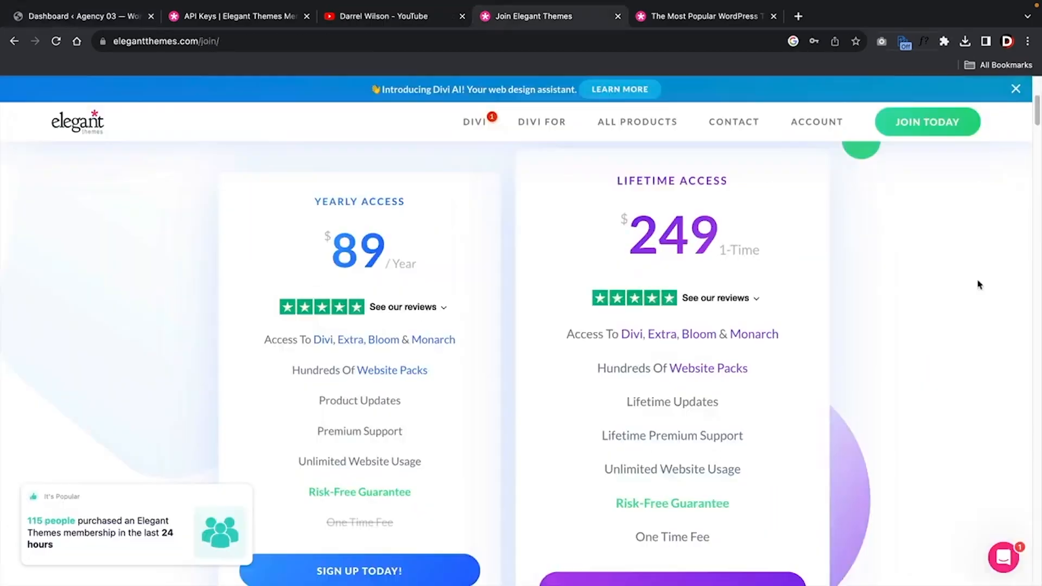
pyautogui.scroll(-1, 979, 283)
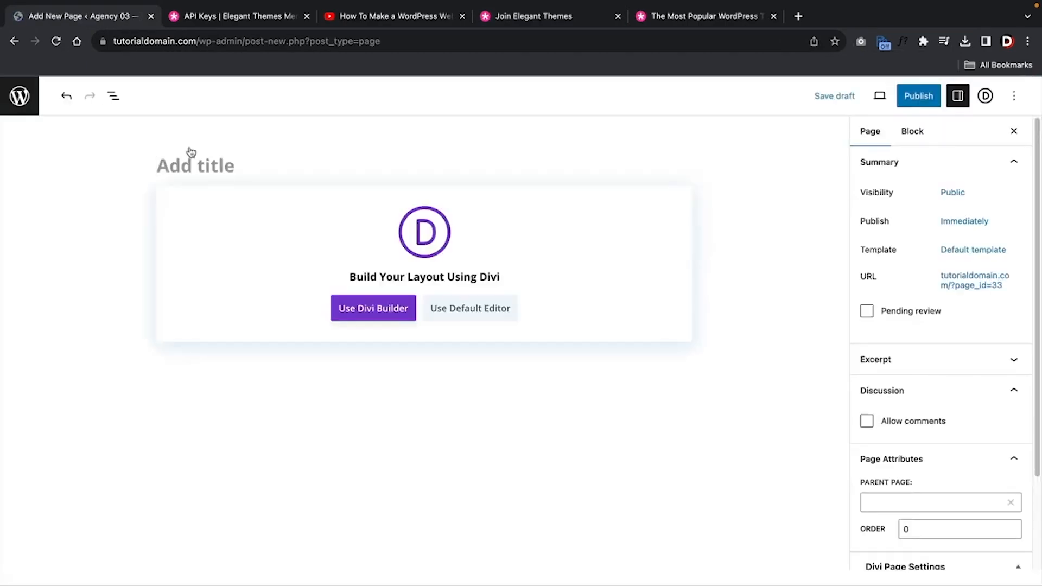
# Title the new page "New Page" and open it in the Divi Builder
pyautogui.click(225, 164)
pyautogui.write('New Page')
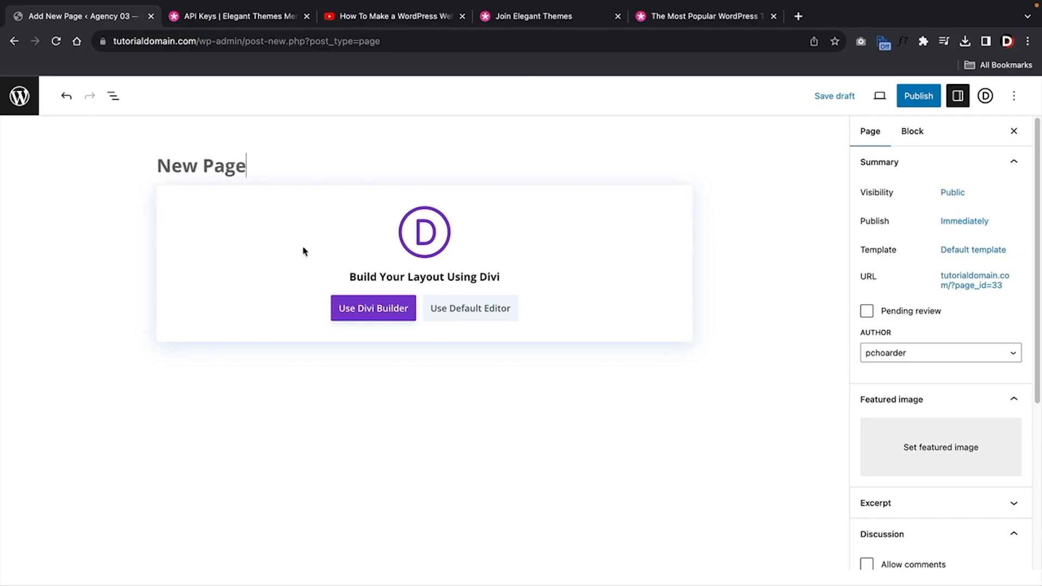
pyautogui.click(356, 309)
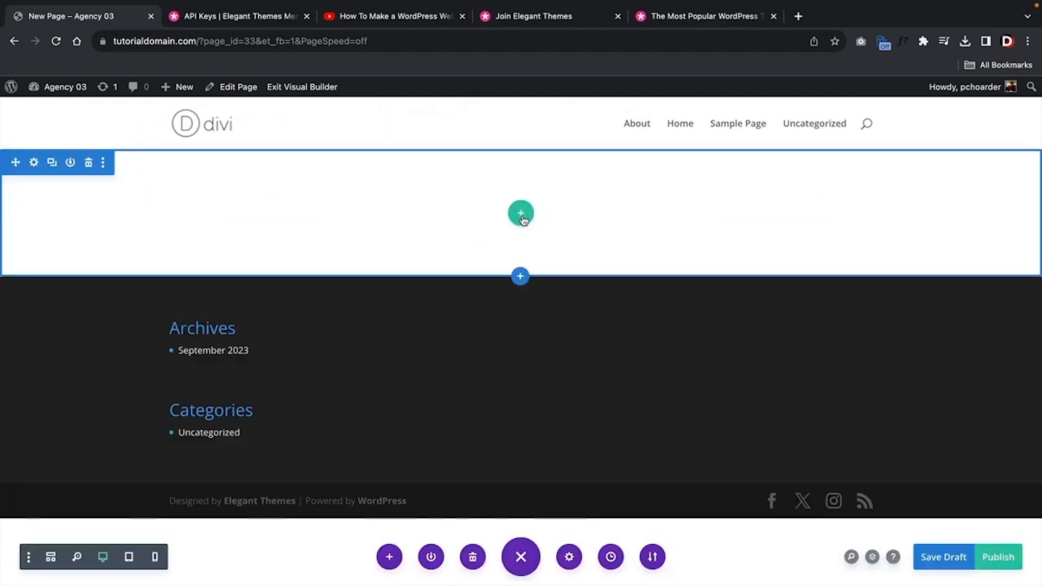
# Insert a three-equal-column row and add a Text module with its default content to the first column
pyautogui.click(522, 216)
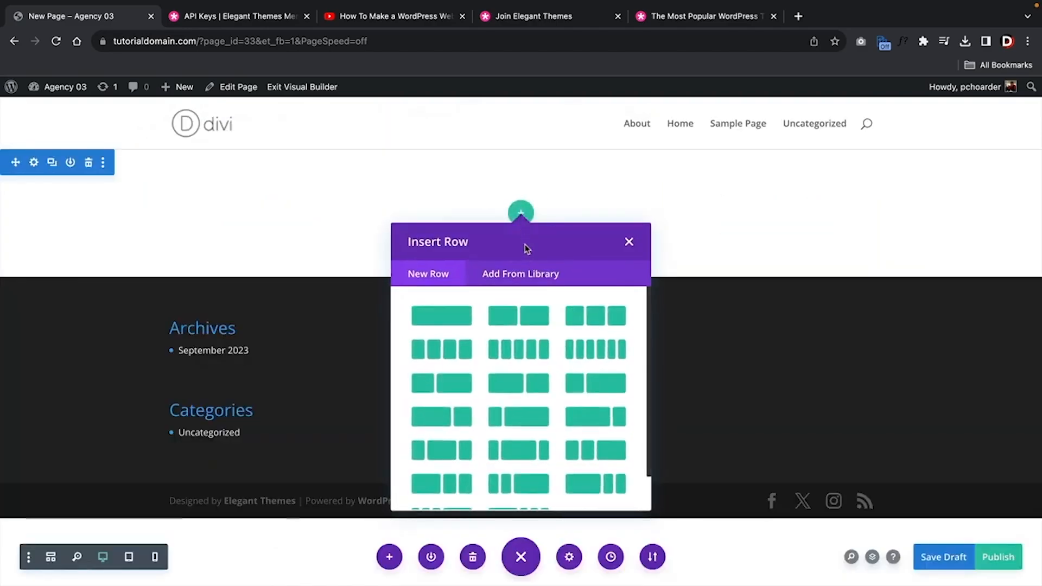
pyautogui.click(598, 320)
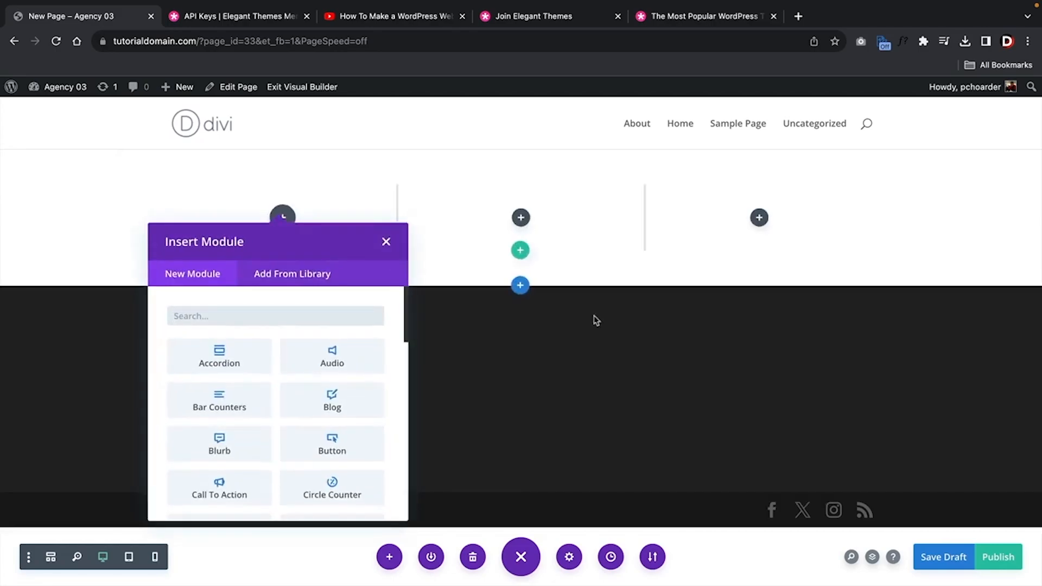
pyautogui.write('tex')
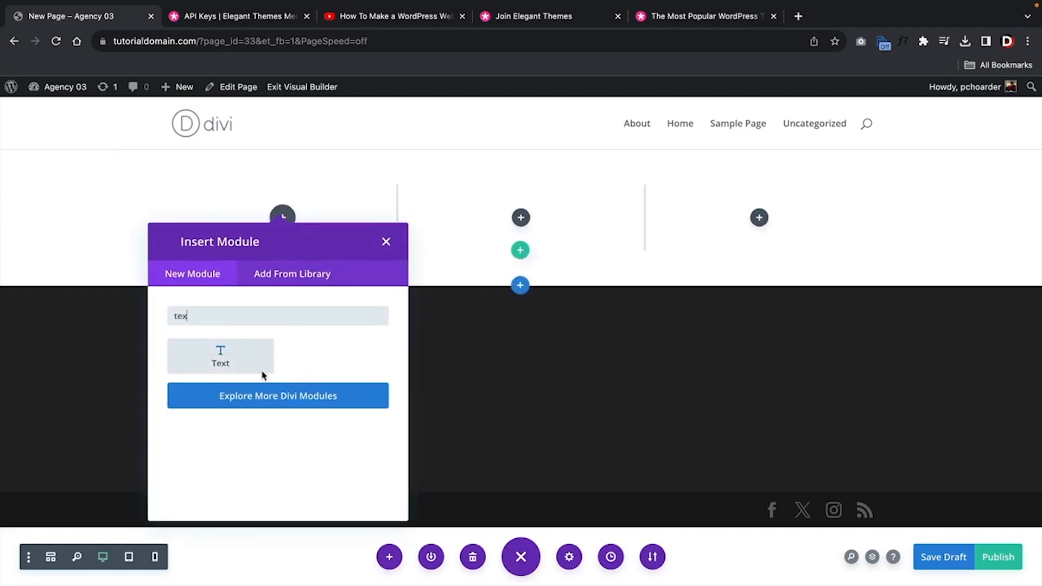
pyautogui.click(239, 363)
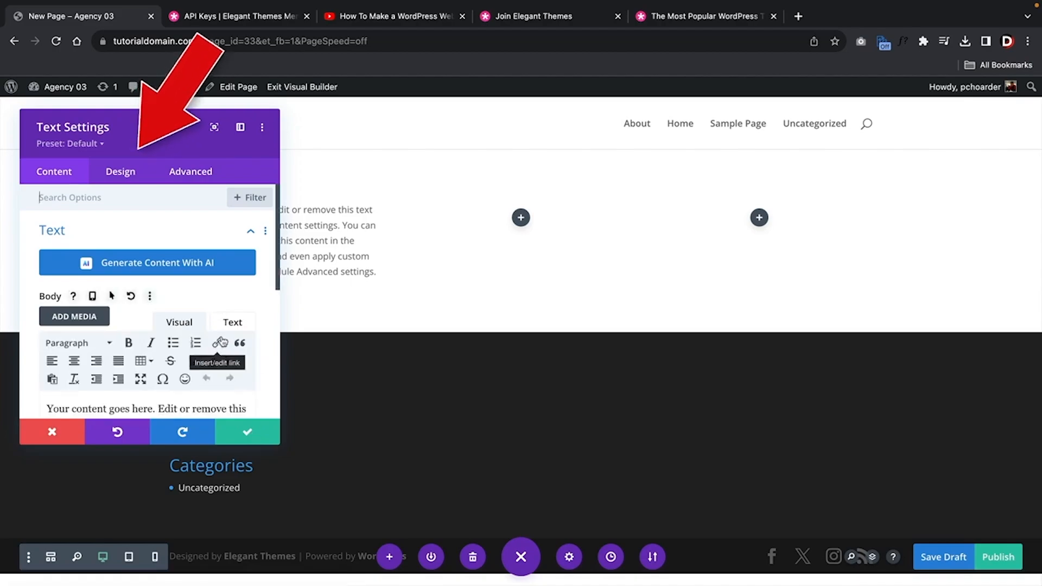
pyautogui.click(250, 431)
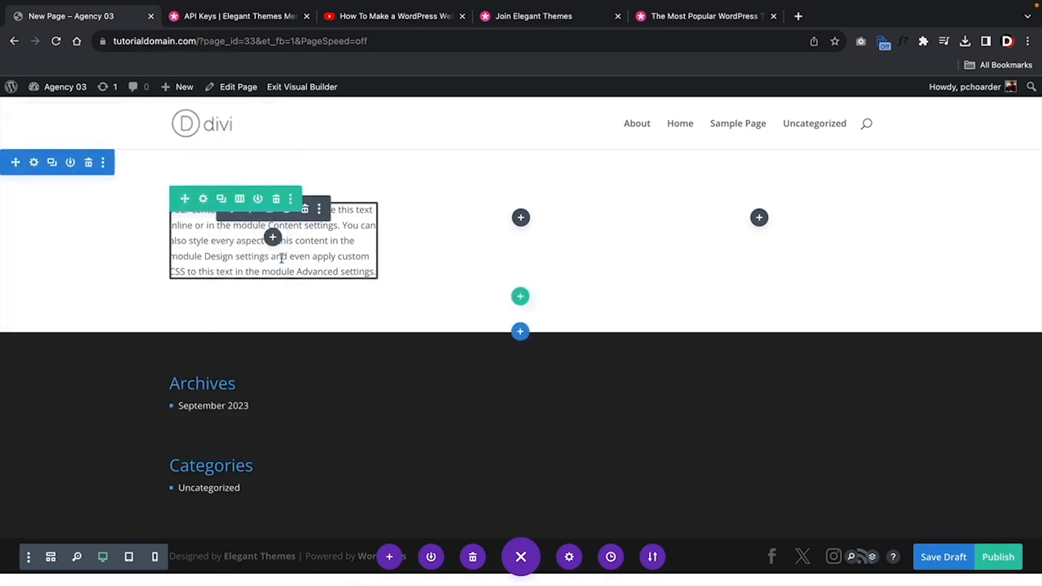
# Add an Image module below the text using the brown leather sofa photo from the media library
pyautogui.click(272, 238)
pyautogui.write('imag')
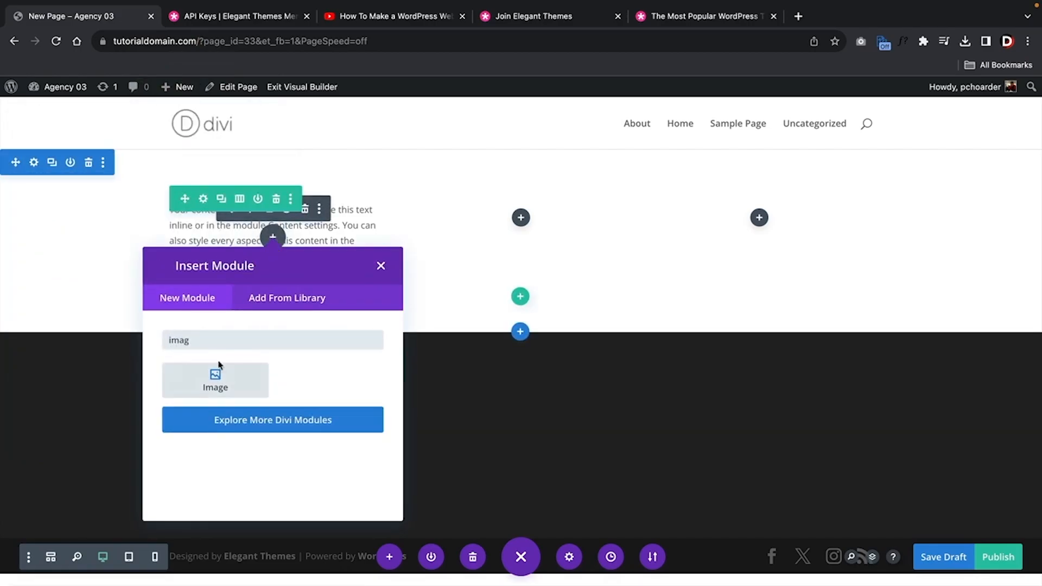
pyautogui.click(217, 369)
pyautogui.click(209, 349)
pyautogui.click(251, 139)
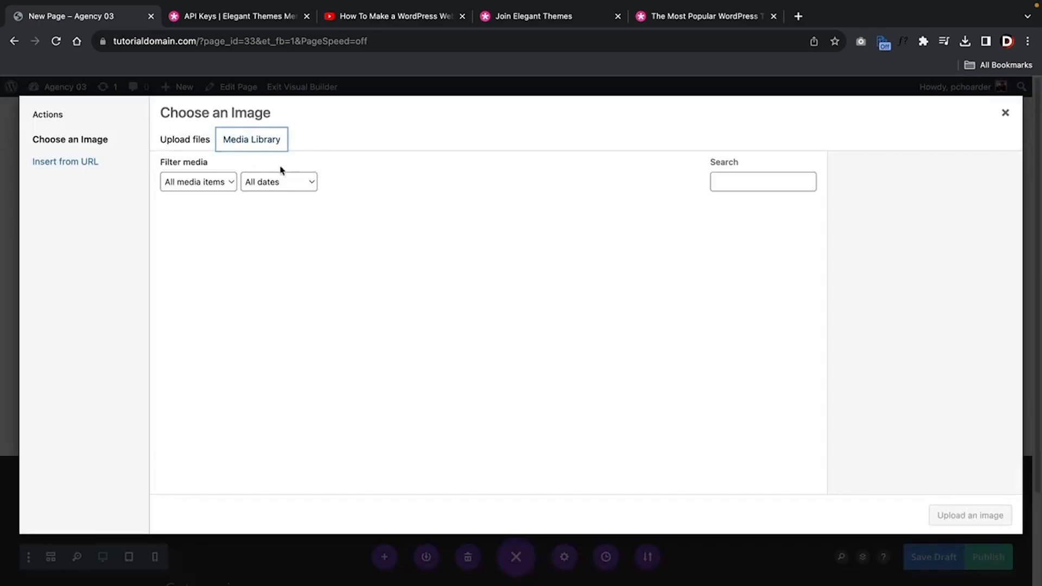
pyautogui.click(576, 246)
pyautogui.click(967, 518)
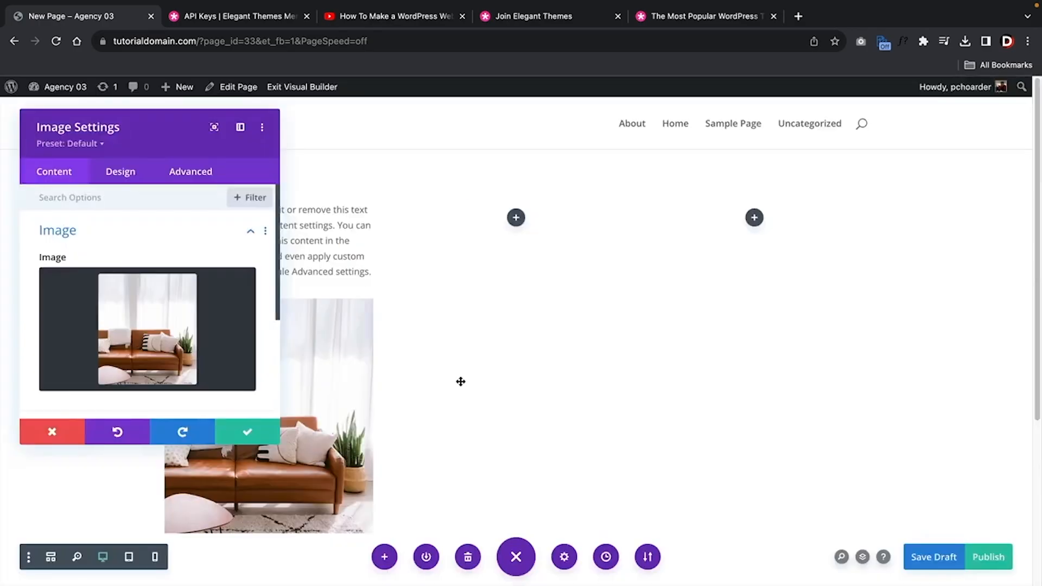
pyautogui.click(265, 431)
# Add a Button module with default settings below the sofa image
pyautogui.scroll(-2, 417, 386)
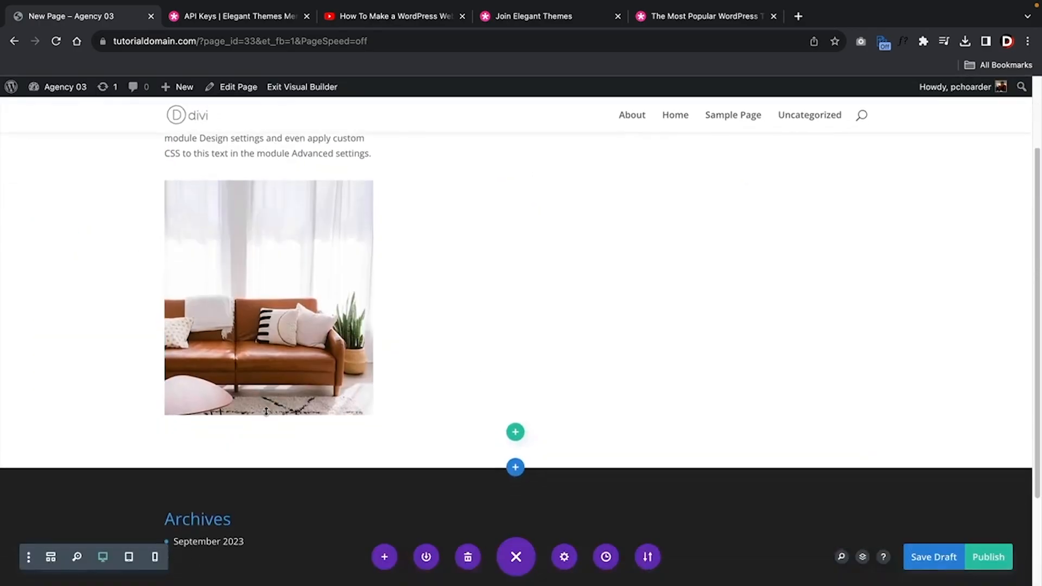
pyautogui.click(268, 393)
pyautogui.write('button')
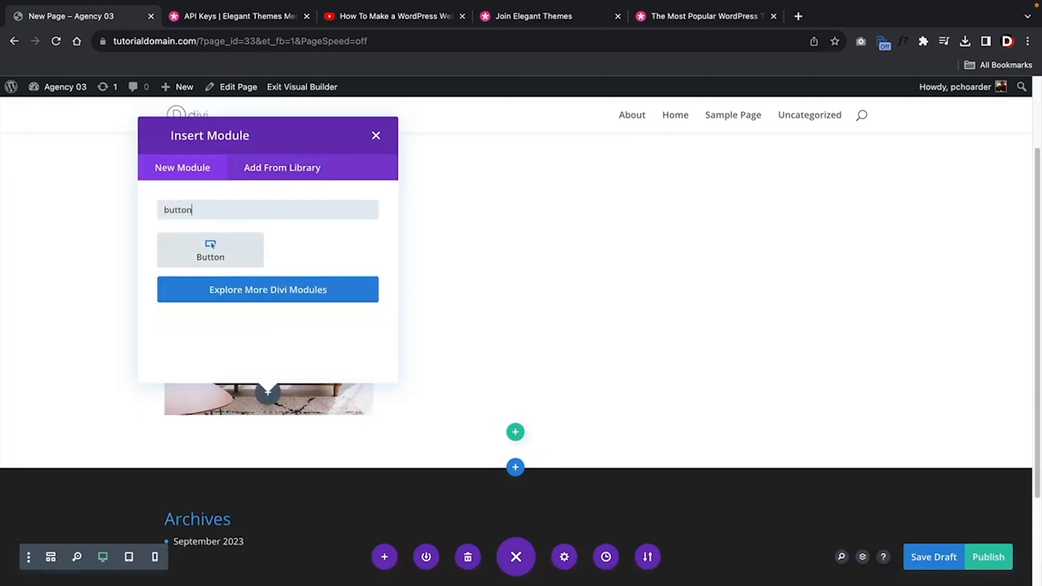
pyautogui.click(228, 251)
pyautogui.click(246, 430)
pyautogui.scroll(2, 457, 419)
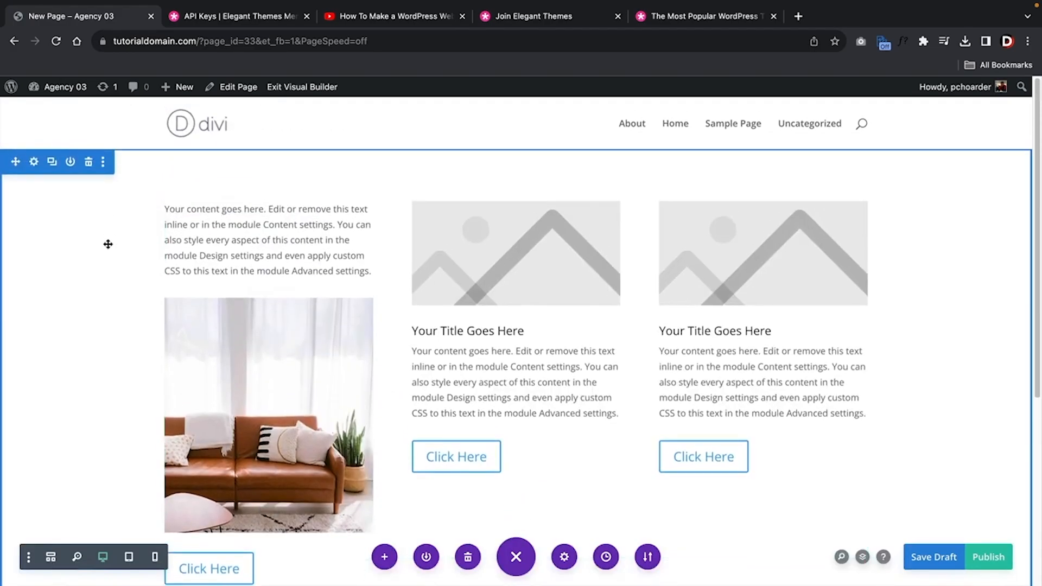
# Add a background gradient to the section holding the three columns
pyautogui.click(34, 162)
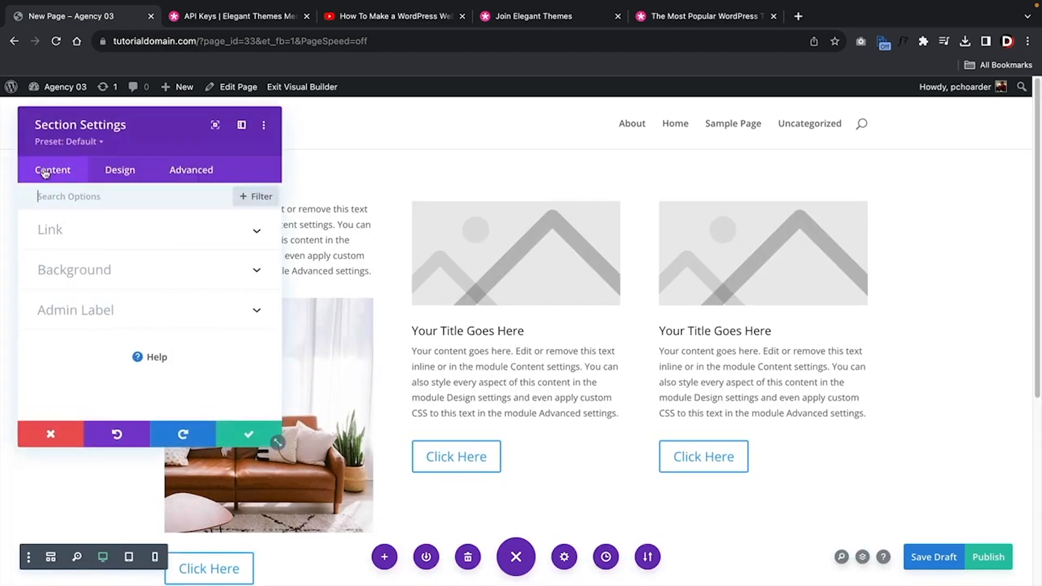
pyautogui.click(95, 267)
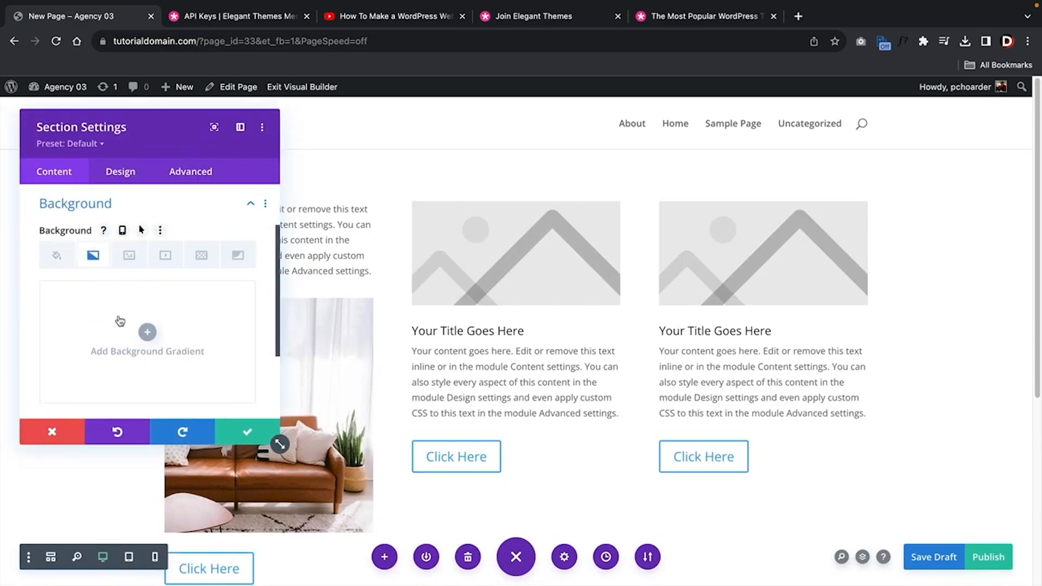
pyautogui.click(147, 331)
pyautogui.moveTo(274, 147); pyautogui.dragTo(1007, 162)
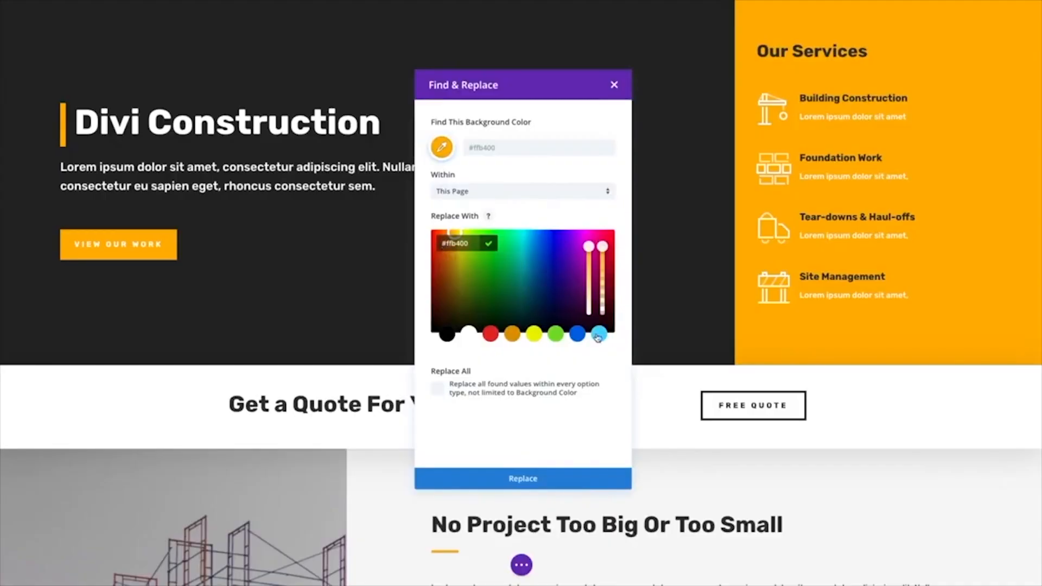
# Replace the #ffb400 orange with the light blue swatch across this page, covering every option type
pyautogui.click(597, 336)
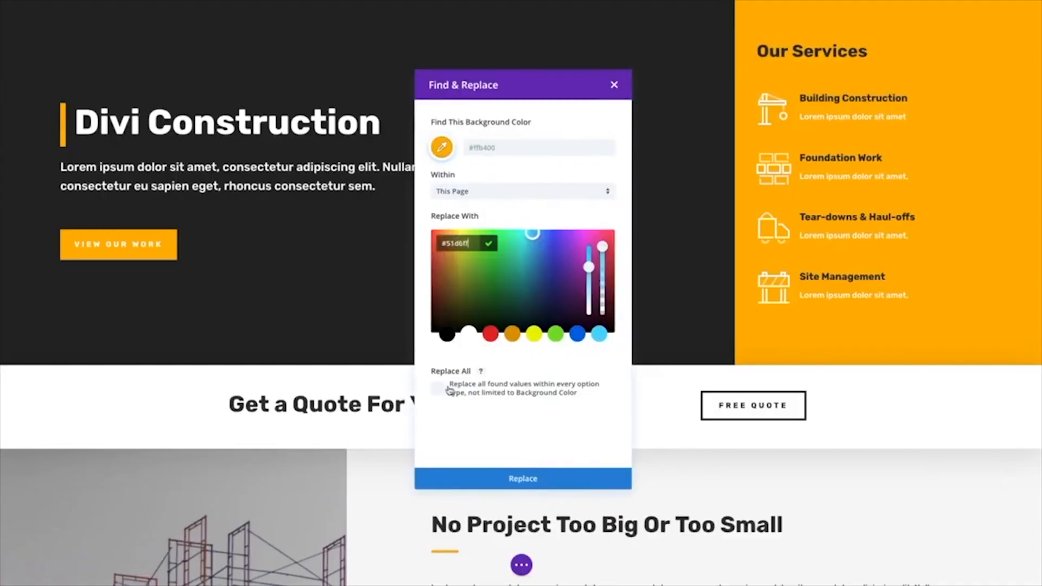
pyautogui.click(438, 389)
pyautogui.click(514, 479)
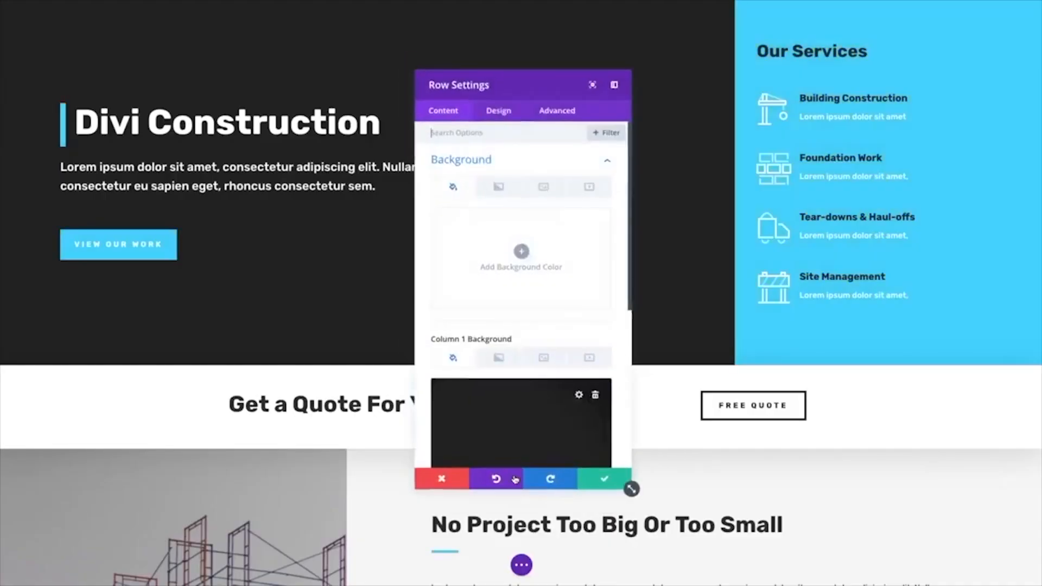
# Find the #262626 background color and replace it with blue #0067e5 across this page, covering every option type, and save the row settings
pyautogui.scroll(-2, 510, 422)
pyautogui.rightClick(450, 266)
pyautogui.click(477, 300)
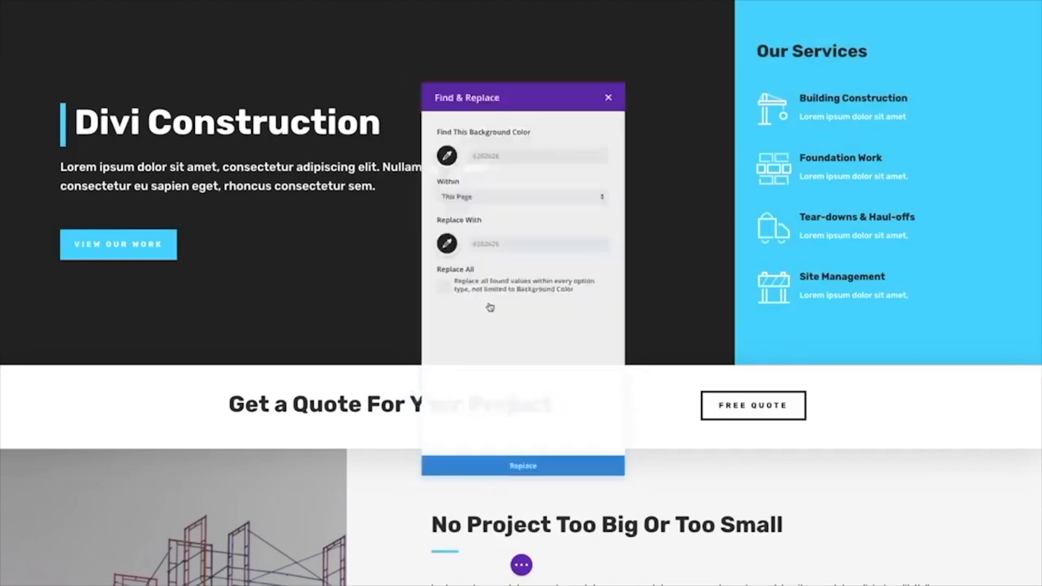
pyautogui.click(449, 246)
pyautogui.click(579, 338)
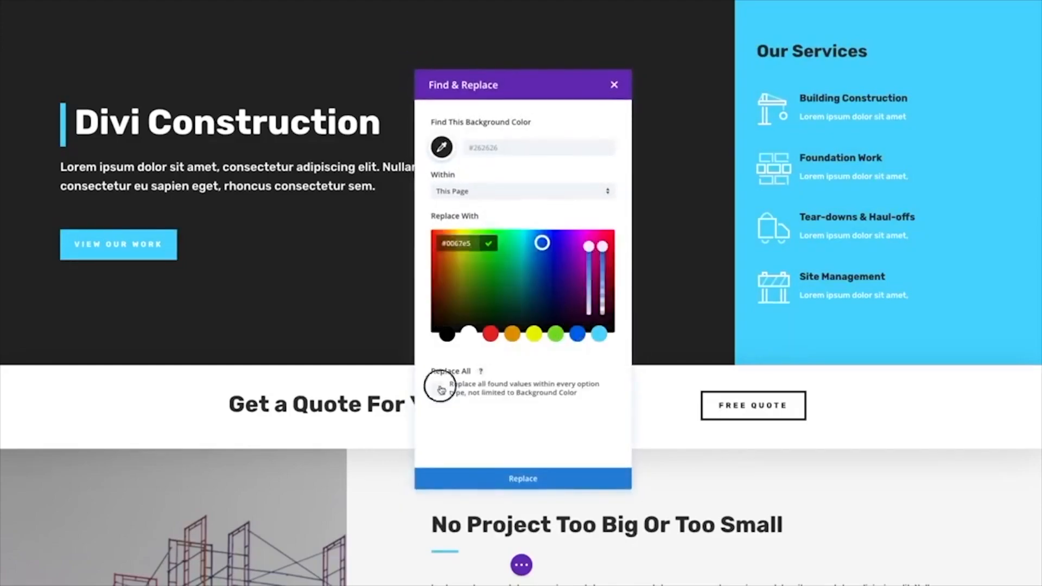
pyautogui.click(438, 389)
pyautogui.click(549, 478)
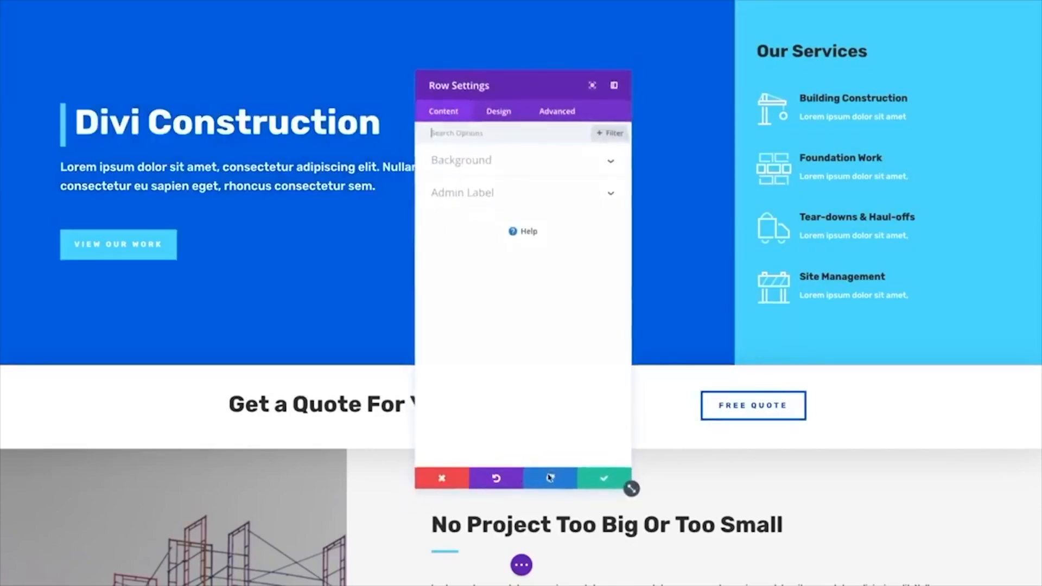
pyautogui.click(599, 479)
# Open the text design settings of the "Divi Construction" heading
pyautogui.click(264, 108)
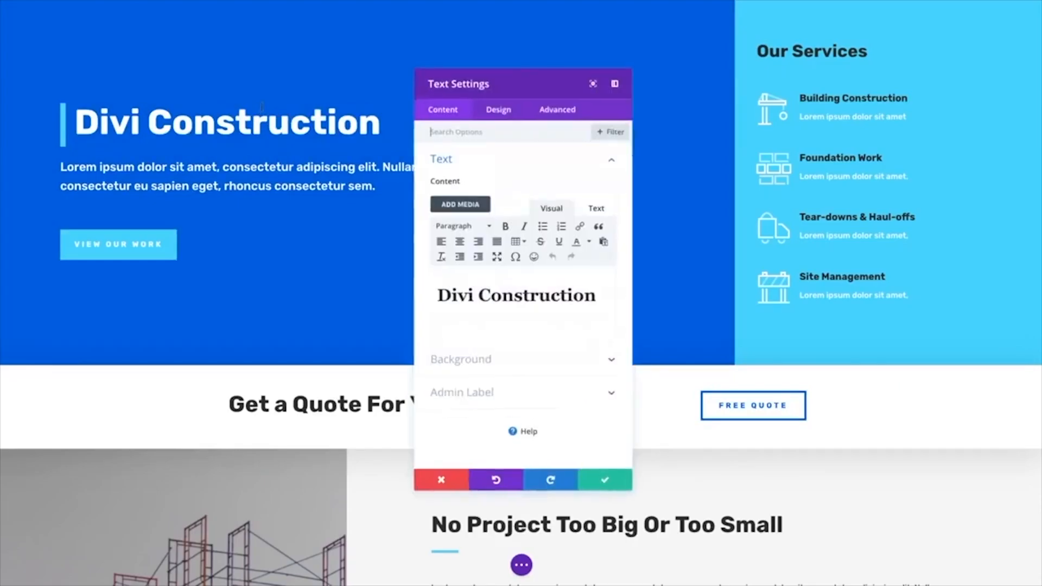
pyautogui.click(498, 110)
pyautogui.click(506, 193)
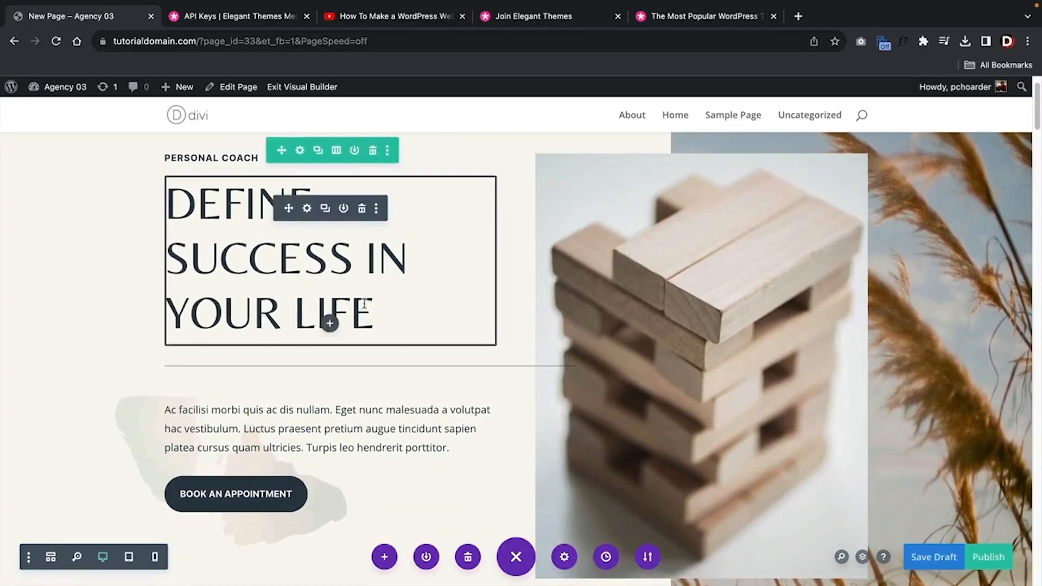
# Replace the "Define Success In Your Life" heading with "LEARN ABOUT MAKING MONEY ONL"
pyautogui.moveTo(376, 314); pyautogui.dragTo(167, 195)
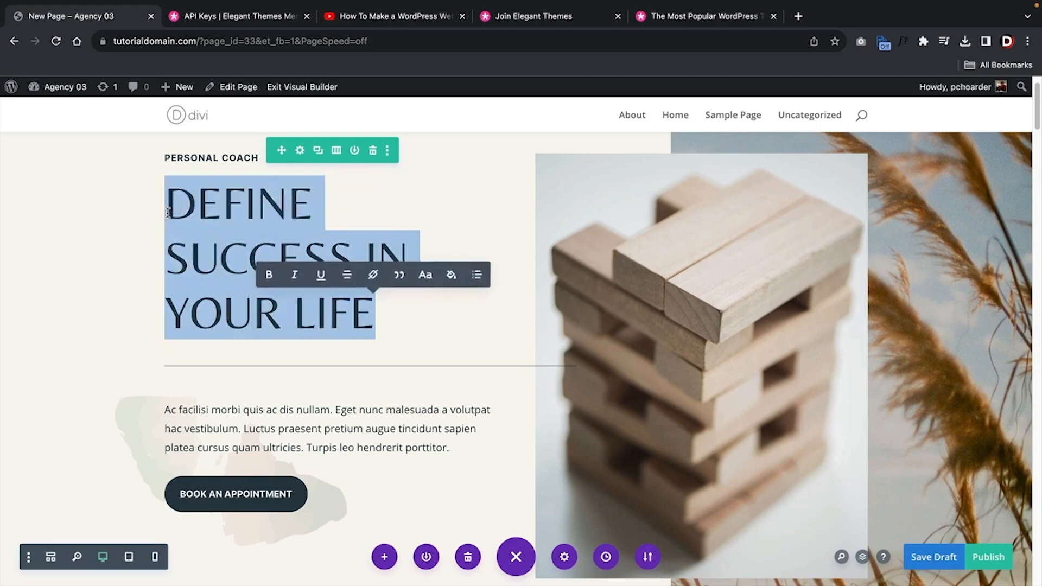
pyautogui.write('LEARN ABOU')
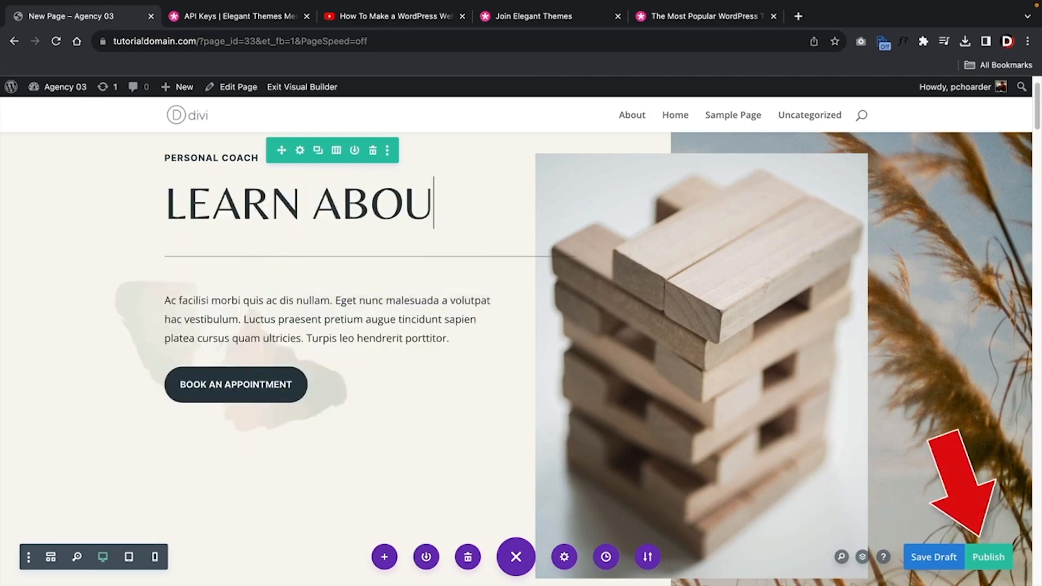
pyautogui.write('T MAKING MONEY')
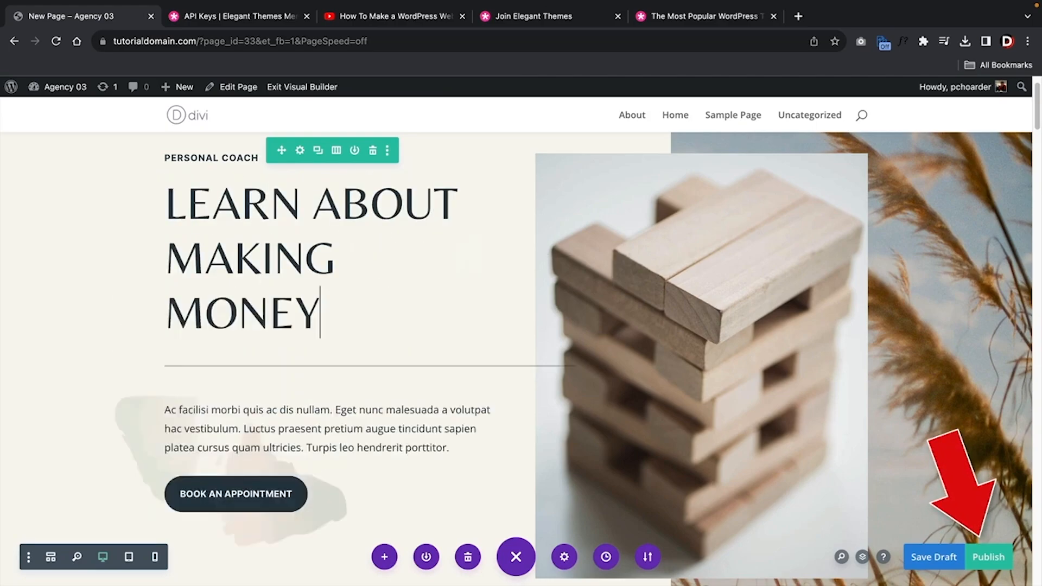
pyautogui.write(' ONL')
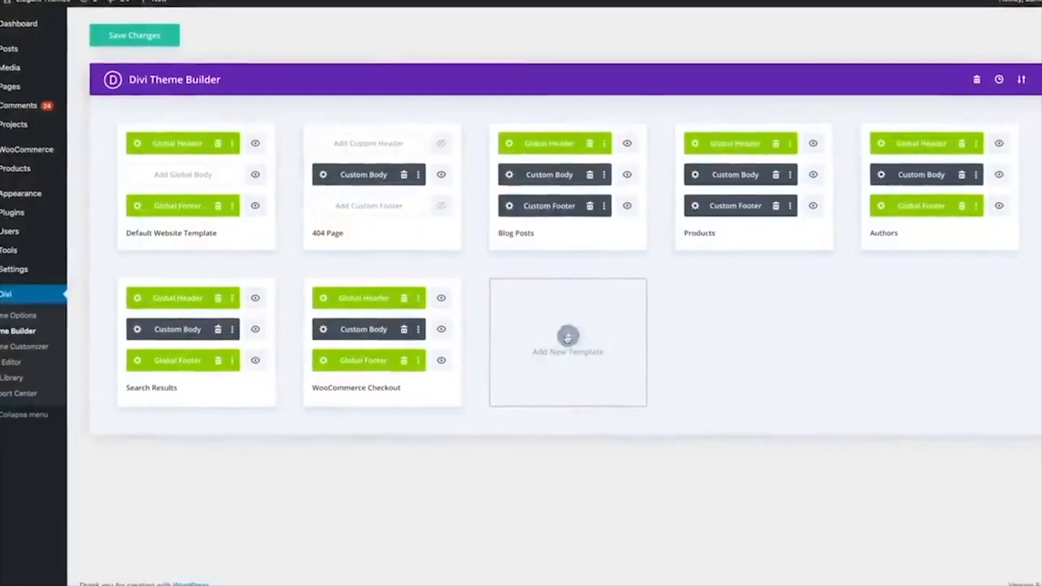
# Create a new Theme Builder template that is excluded from the Graphic Design and Photography category pages
pyautogui.click(705, 287)
pyautogui.click(586, 66)
pyautogui.moveTo(569, 493)
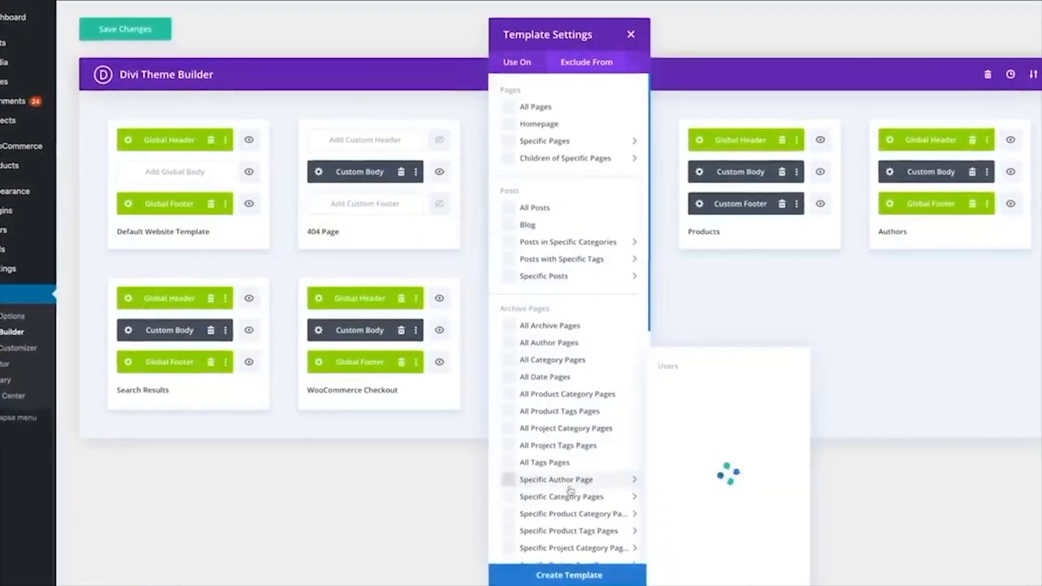
pyautogui.click(666, 400)
pyautogui.click(666, 417)
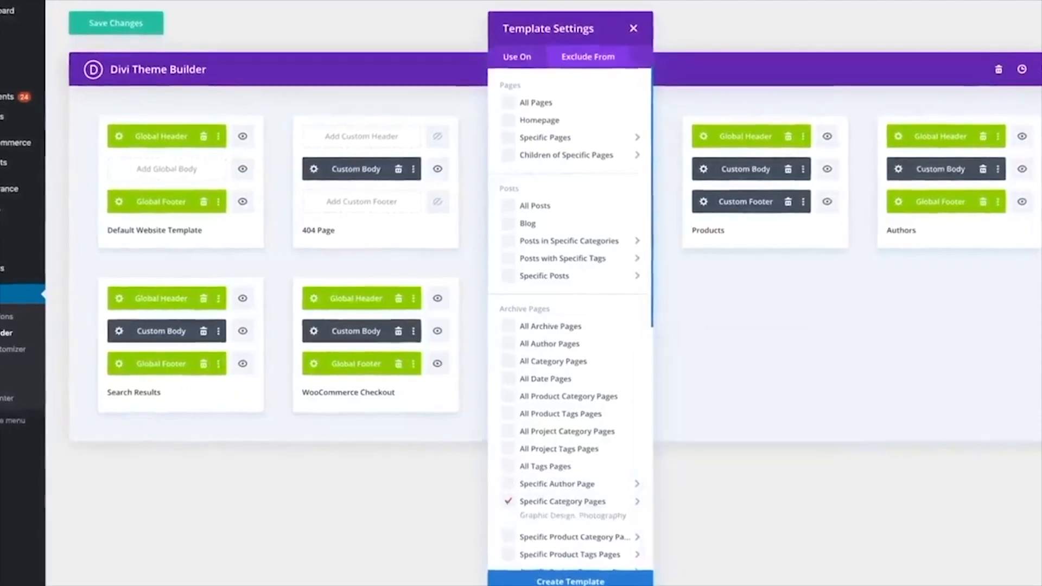
pyautogui.click(570, 577)
# Start building a custom layout area for the new template in the layout editor
pyautogui.click(564, 331)
pyautogui.click(567, 340)
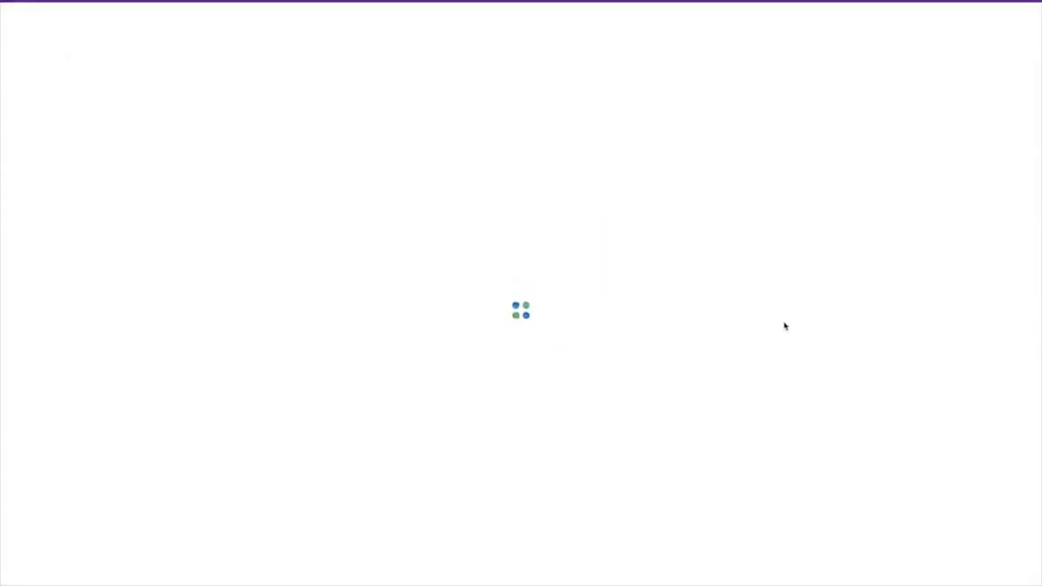
pyautogui.click(356, 283)
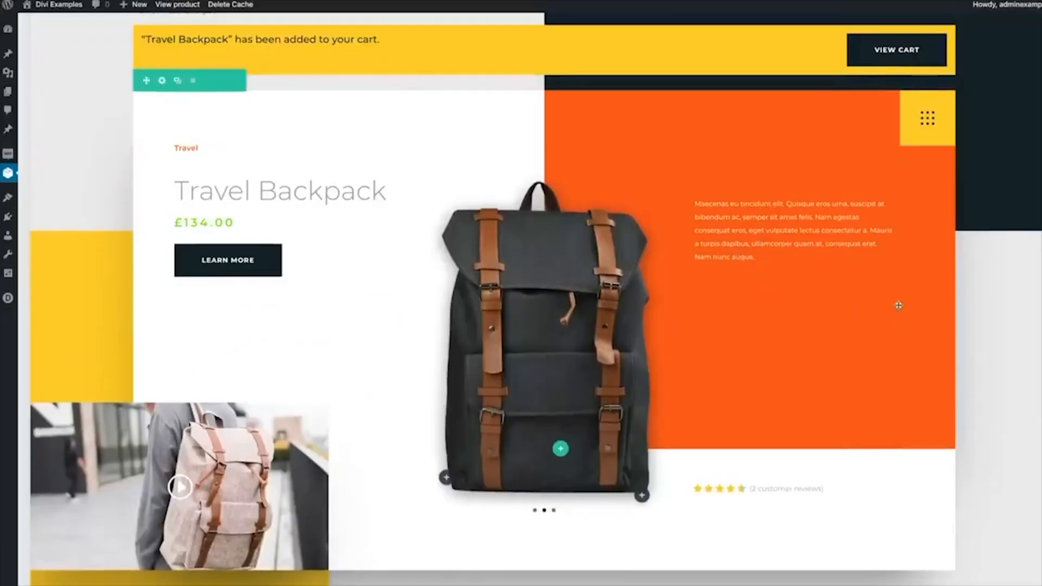
# Restyle the Travel Backpack's Woo Price text in black at a larger size
pyautogui.click(257, 219)
pyautogui.click(444, 147)
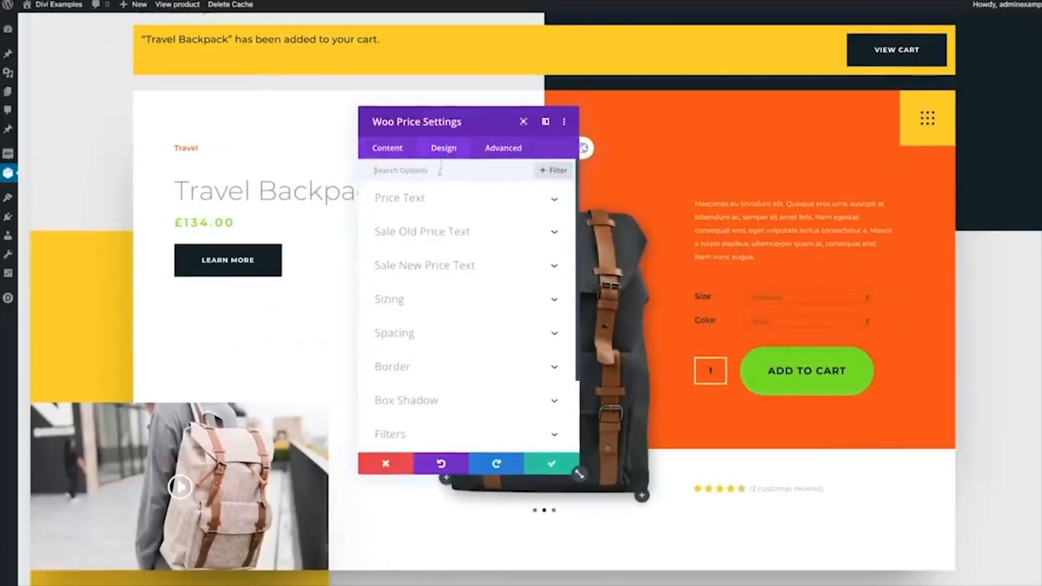
pyautogui.click(433, 204)
pyautogui.click(414, 374)
pyautogui.moveTo(401, 431); pyautogui.dragTo(421, 432)
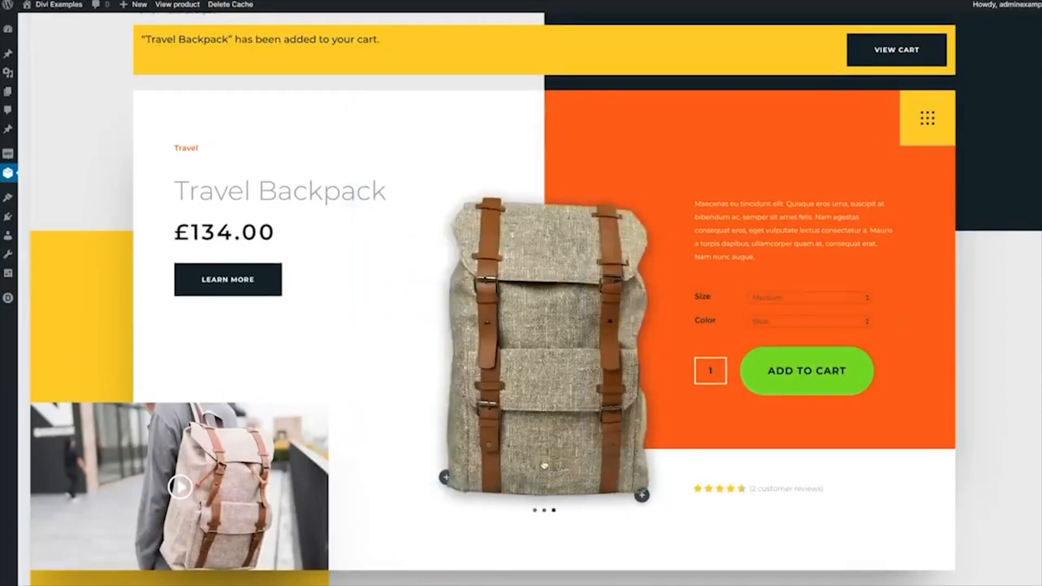
# Set the product shown by the Woo Image module to Lounge Chair and open the module's design settings
pyautogui.click(786, 318)
pyautogui.click(434, 146)
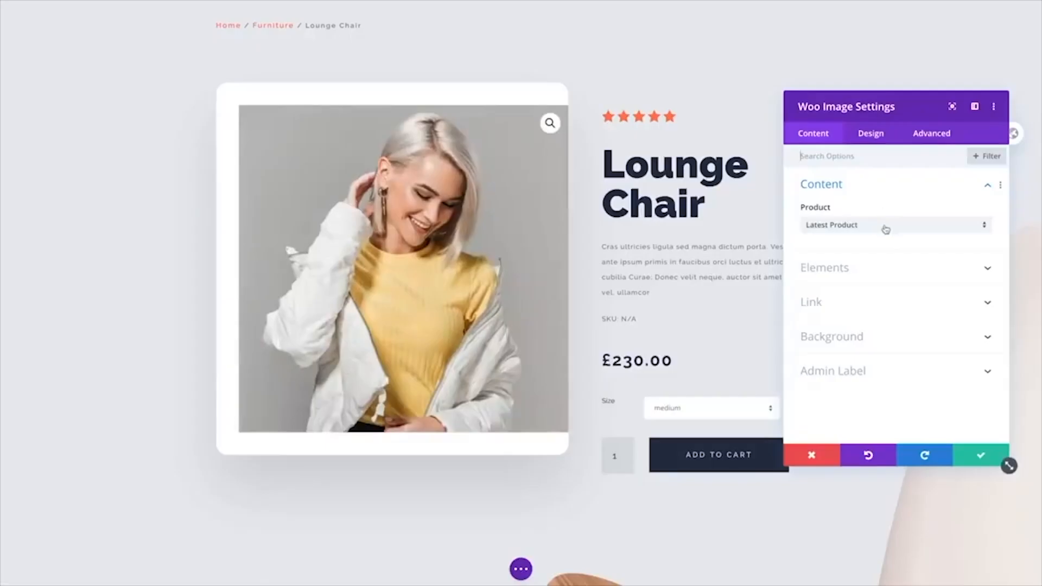
pyautogui.click(886, 229)
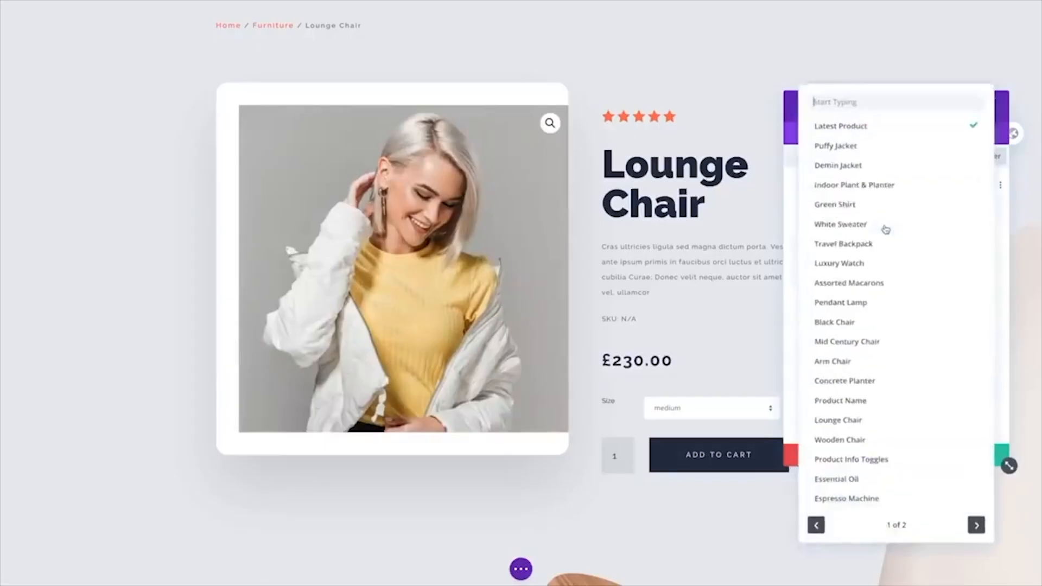
pyautogui.click(848, 419)
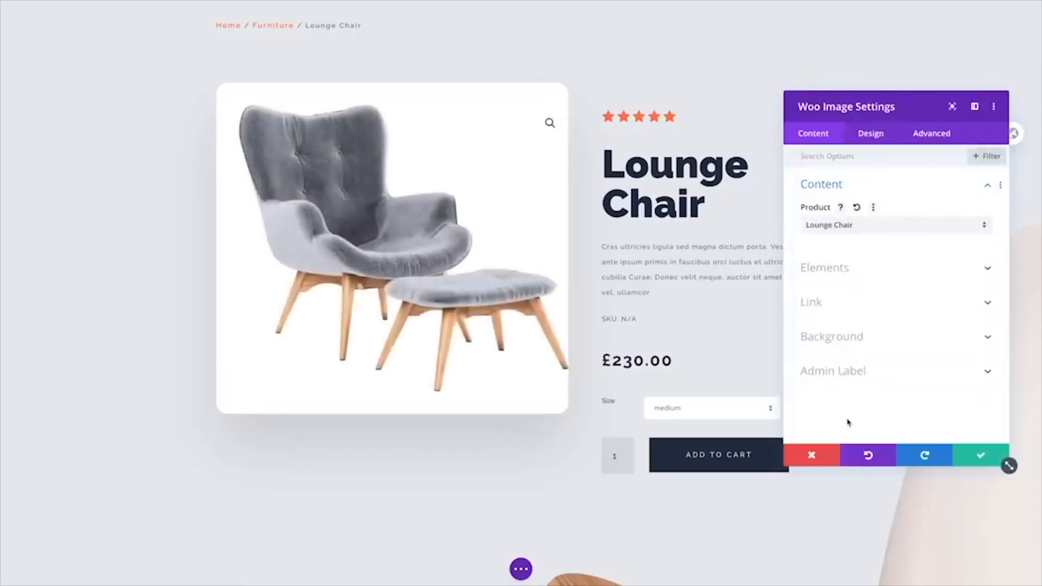
pyautogui.click(871, 133)
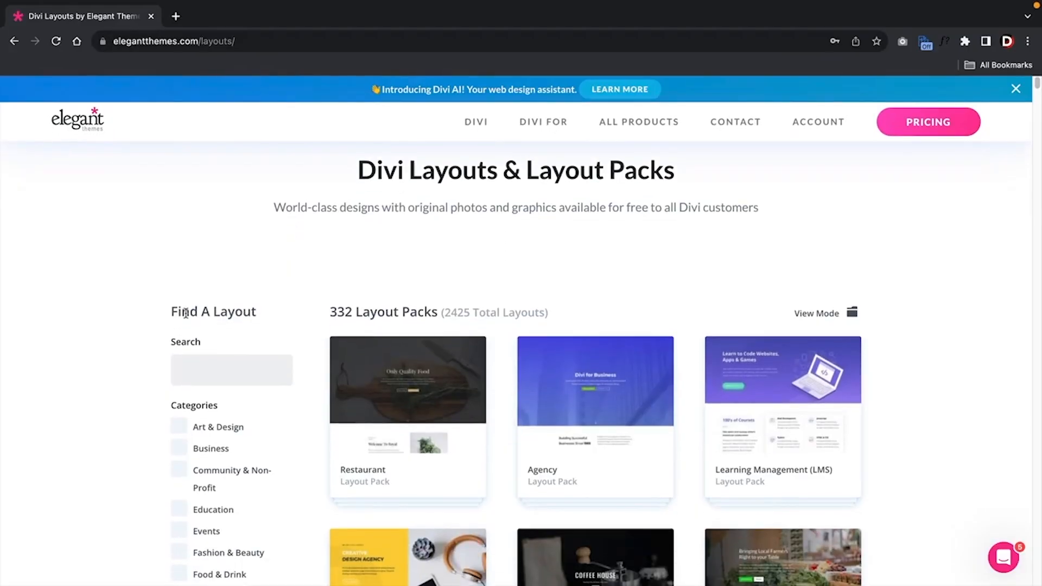
# Browse the Divi layout packs and open the Yoga Studio layout pack
pyautogui.scroll(-3, 181, 320)
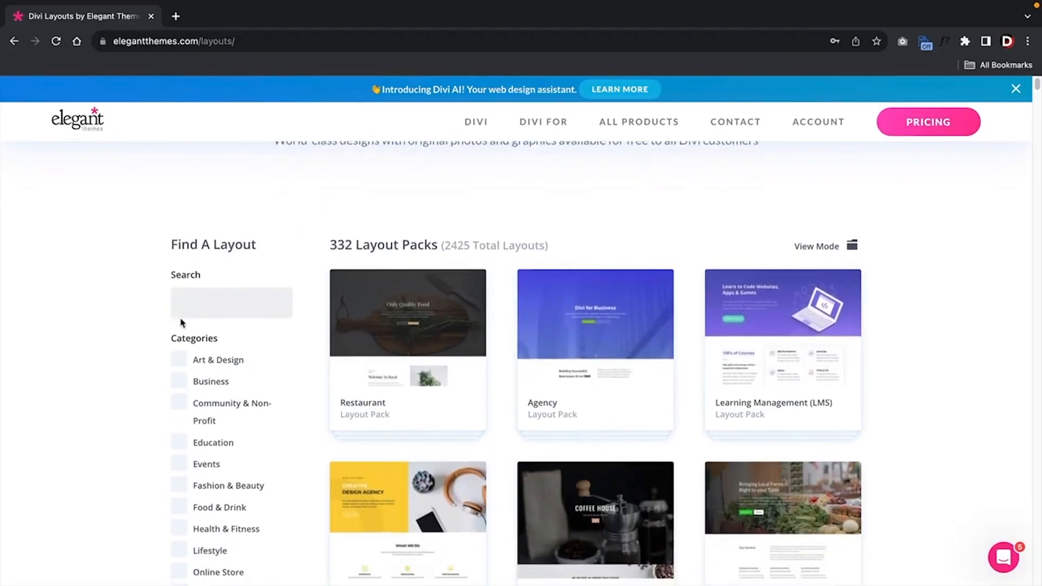
pyautogui.scroll(-6, 182, 322)
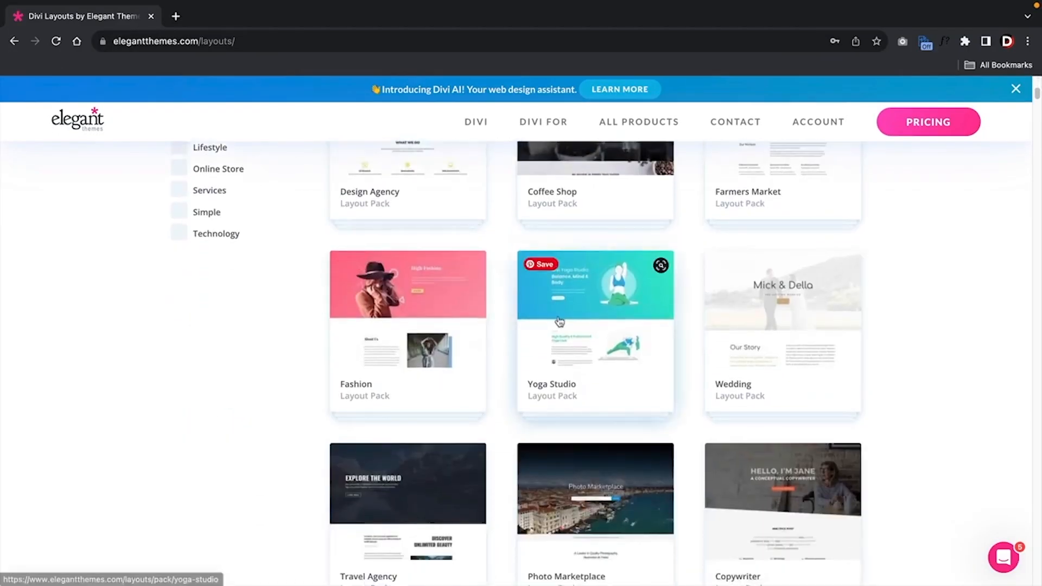
pyautogui.click(556, 318)
pyautogui.scroll(-1, 624, 379)
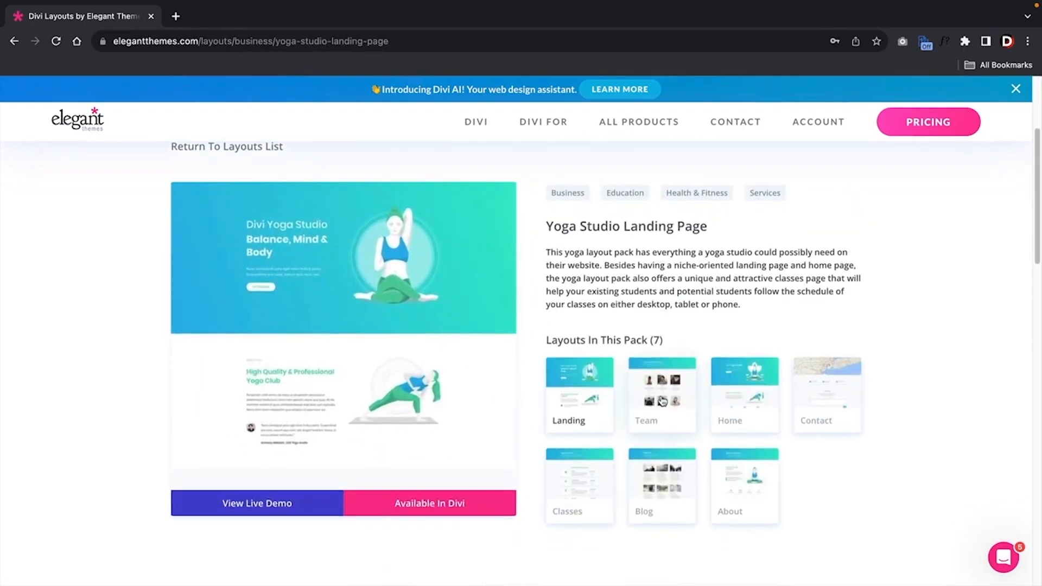
# Preview the Home, Contact, Team and Landing layouts of the Yoga Studio pack and return to the layouts list
pyautogui.click(744, 397)
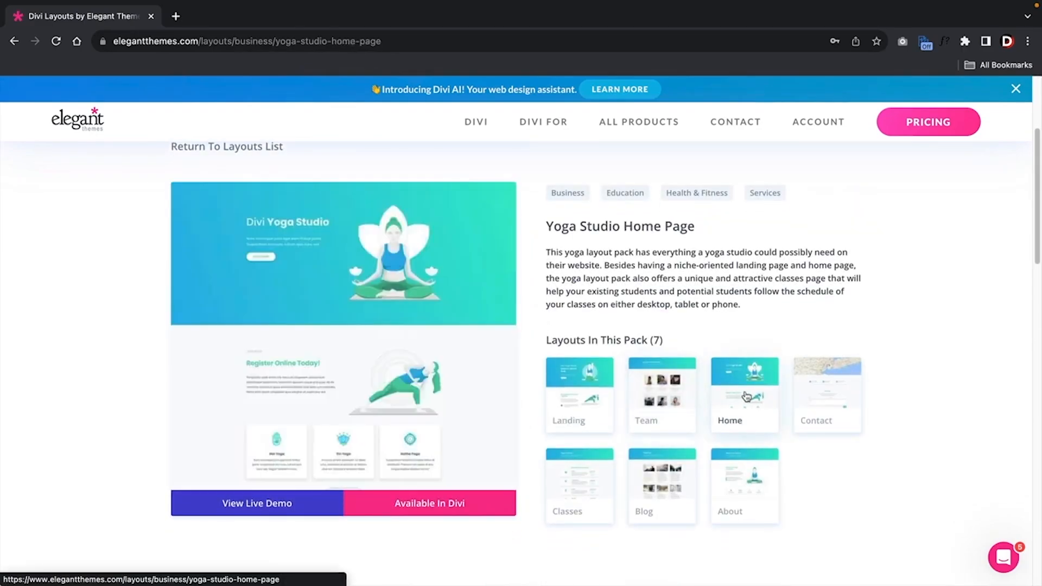
pyautogui.click(806, 392)
pyautogui.click(687, 398)
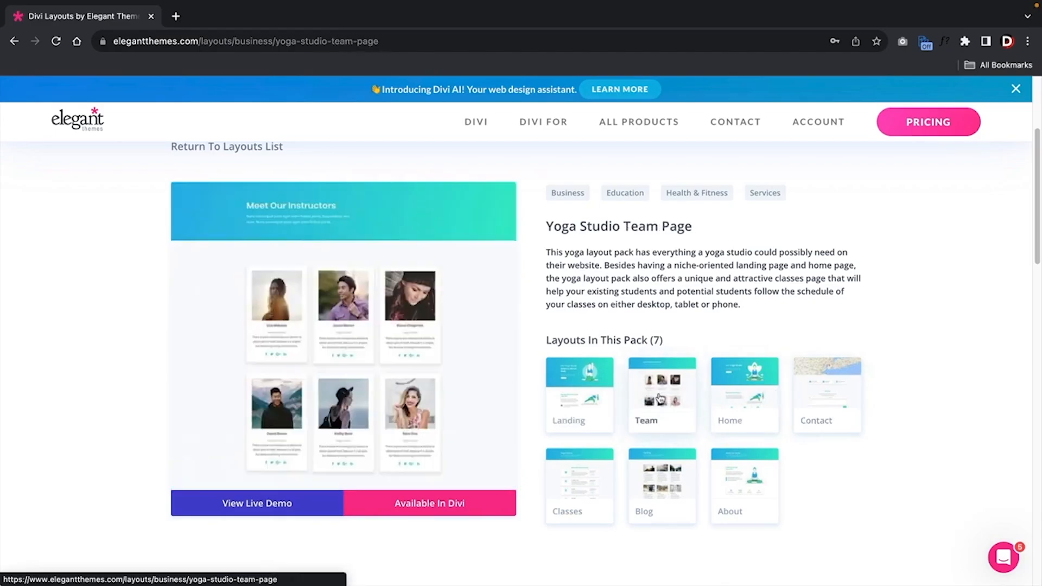
pyautogui.click(589, 402)
pyautogui.click(239, 150)
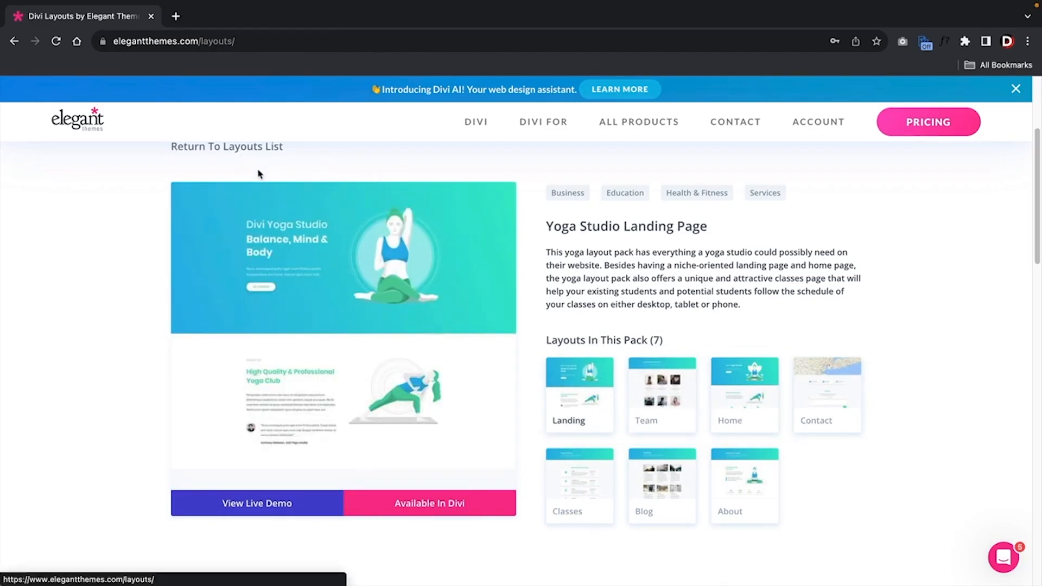
pyautogui.scroll(-5, 380, 260)
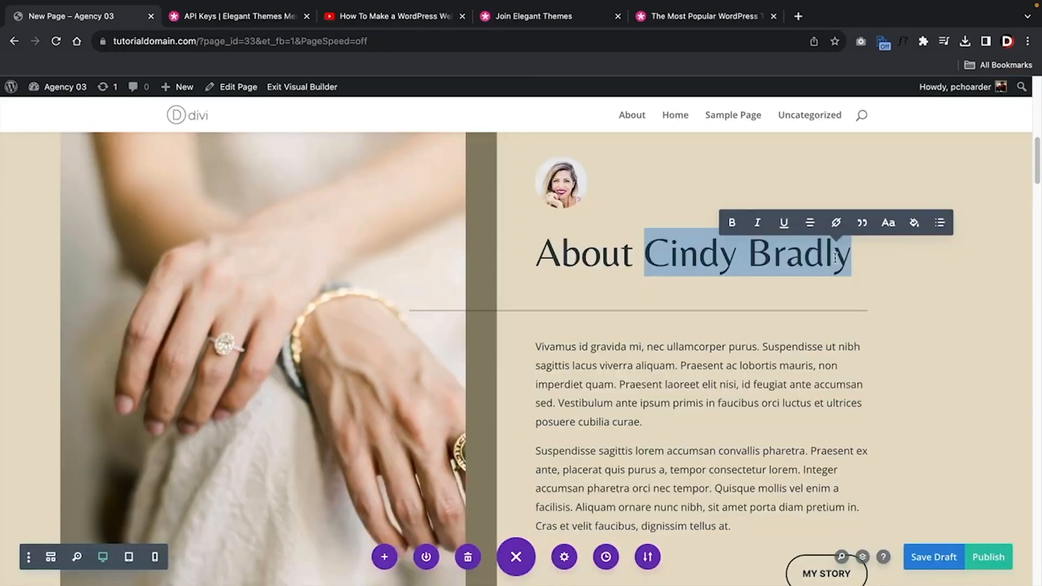
# Replace the person's name in the "About" heading with a different first name
pyautogui.write('R')
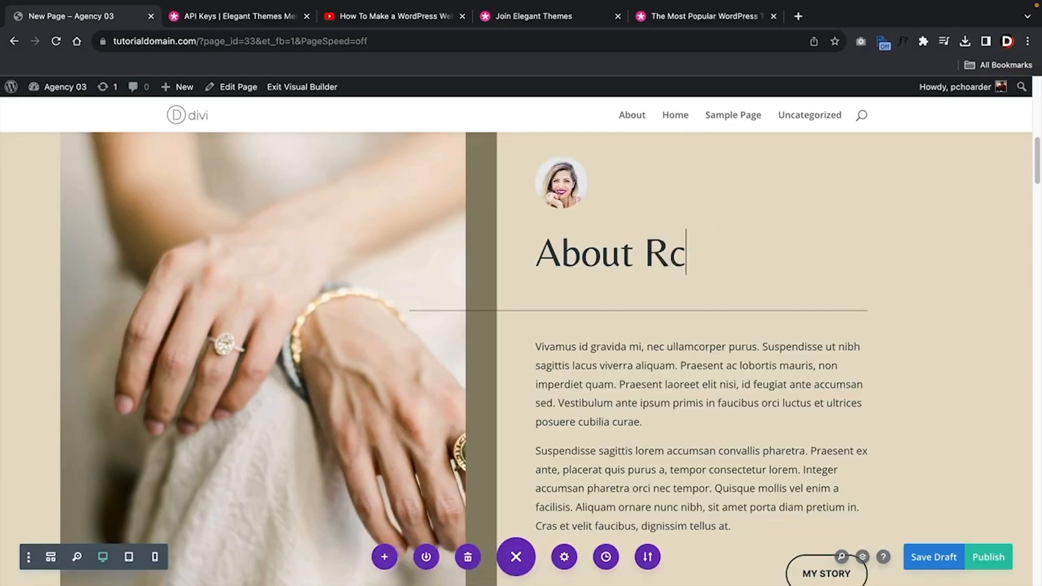
pyautogui.press('BackSpace')
pyautogui.write('Rene')
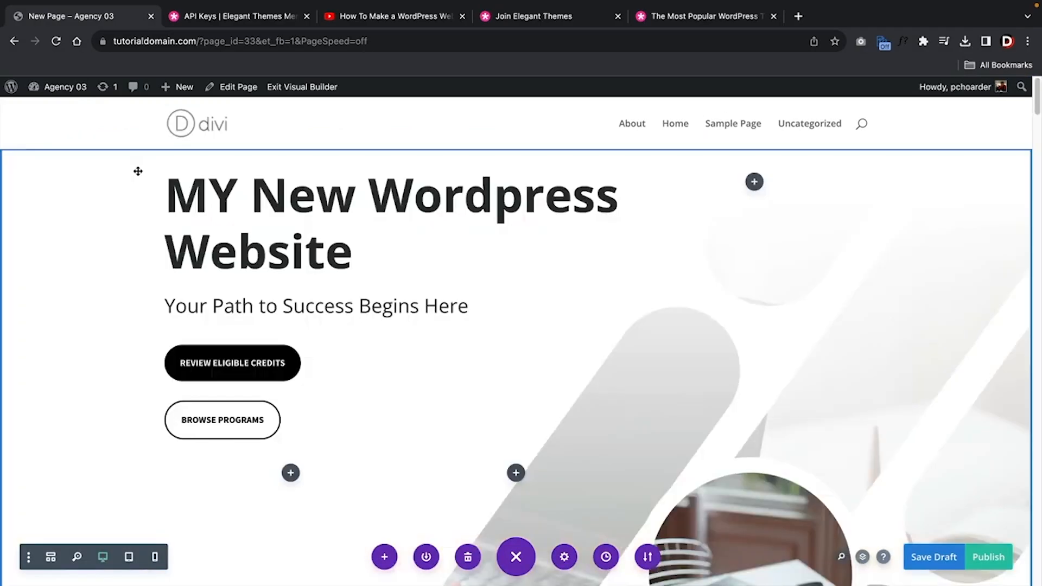
# Slightly increase the top padding of the "MY New Wordpress Website" hero section
pyautogui.moveTo(138, 169)
pyautogui.mouseDown()
pyautogui.moveTo(137, 189)
pyautogui.moveTo(146, 170)
pyautogui.mouseUp()
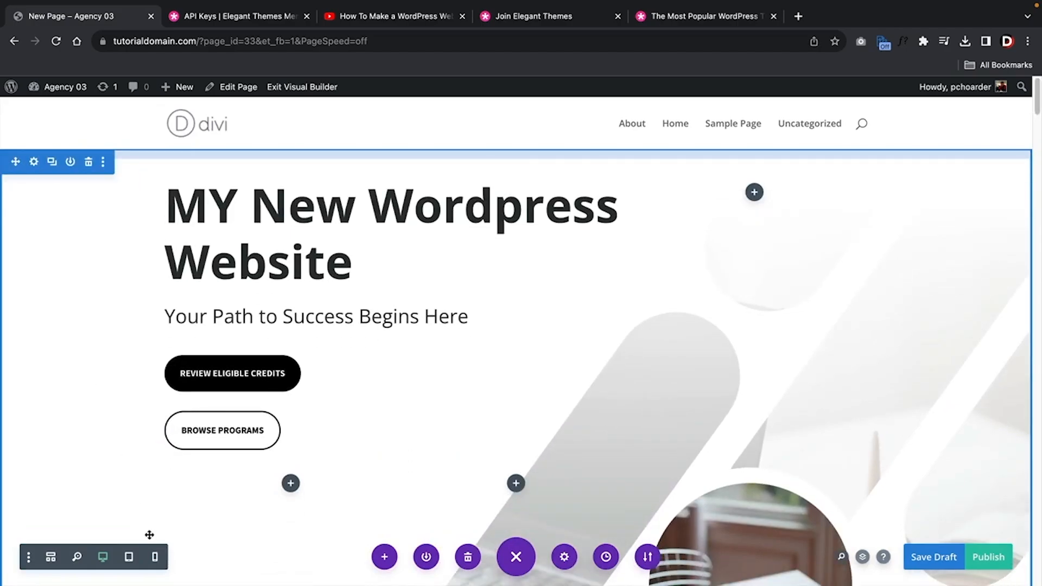
pyautogui.scroll(-5, 149, 521)
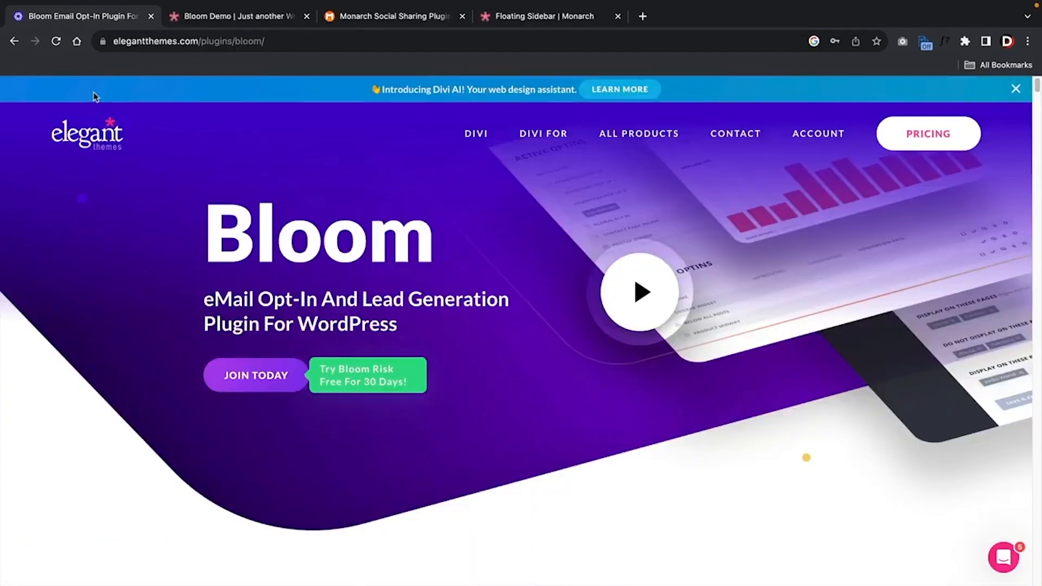
# View the Bloom opt-in demo, the Monarch social sharing plugin page and Monarch's Floating Sidebar demo
pyautogui.click(214, 17)
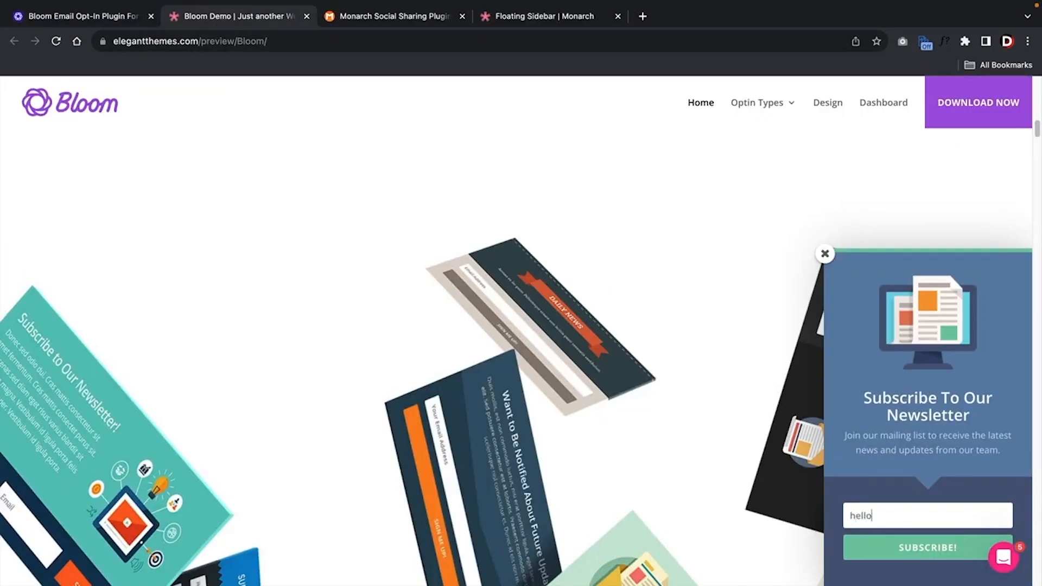
pyautogui.click(395, 16)
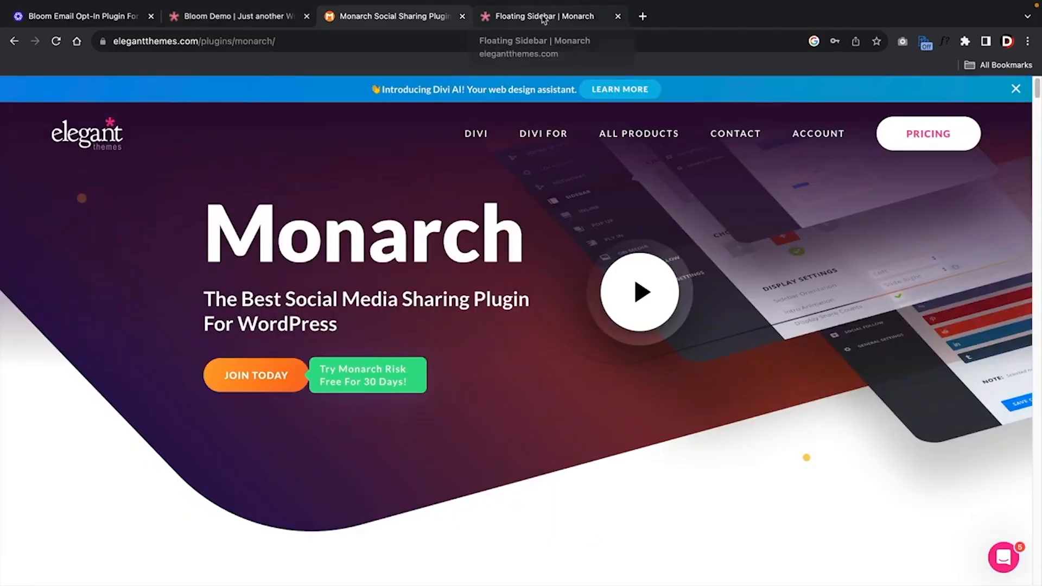
pyautogui.click(544, 17)
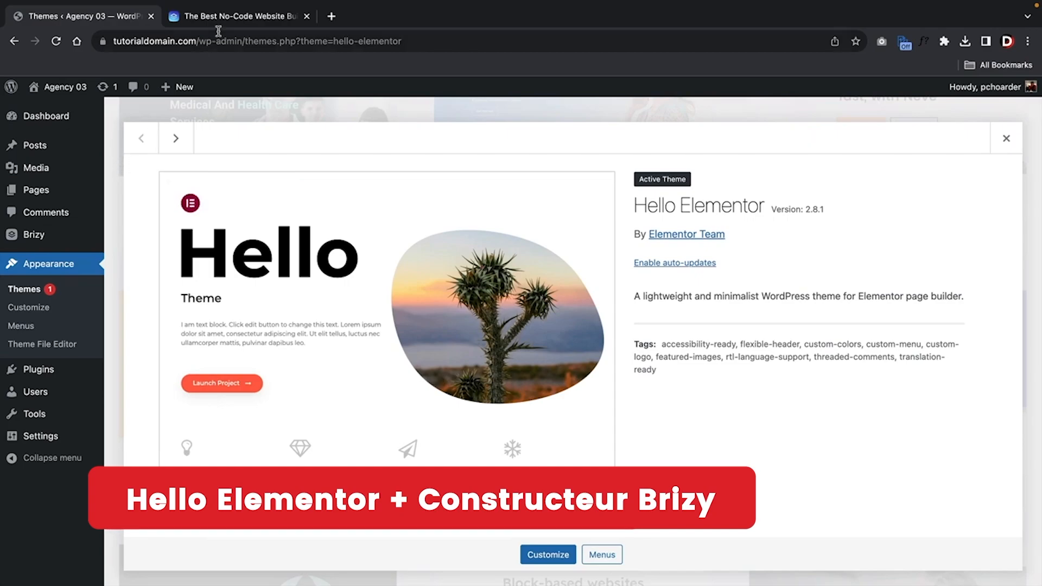
# Look at the no-code website builder's site and close the details of the Brizy – Page Builder plugin
pyautogui.click(229, 18)
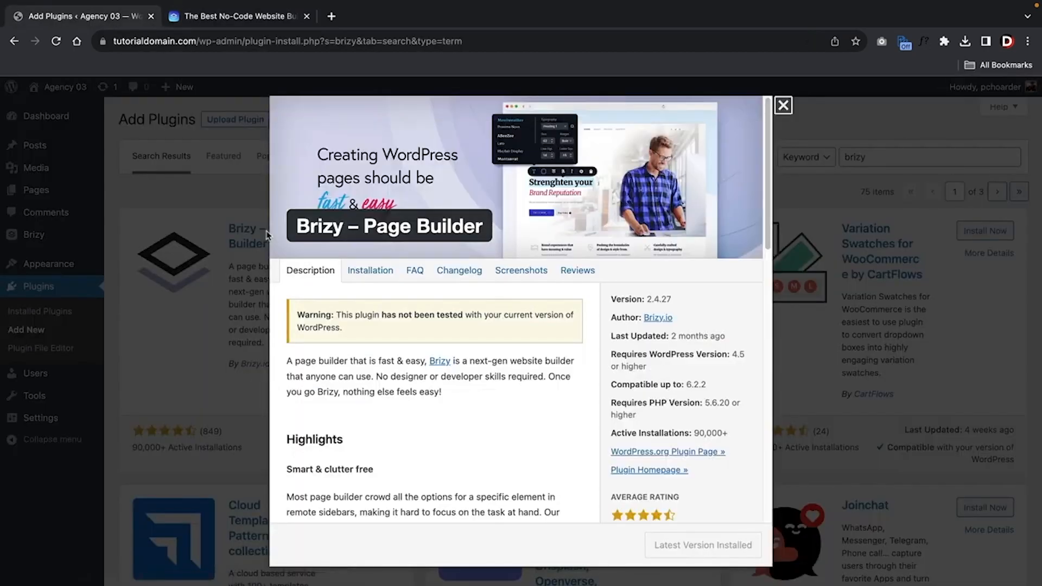
pyautogui.click(783, 105)
# Create a WordPress page titled "New Page" and publish it
pyautogui.moveTo(60, 188)
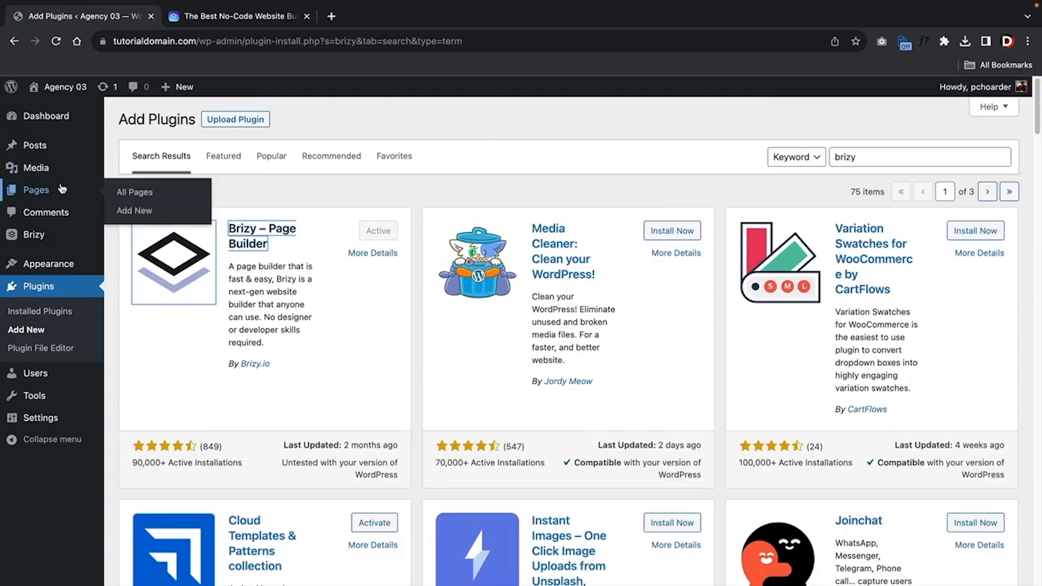
pyautogui.click(121, 212)
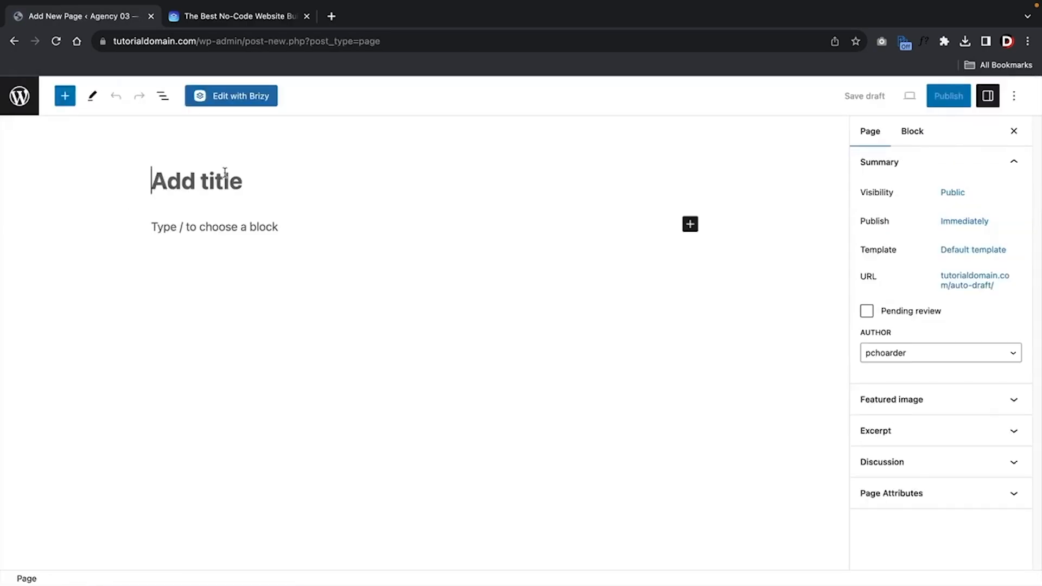
pyautogui.click(225, 171)
pyautogui.write('New Page')
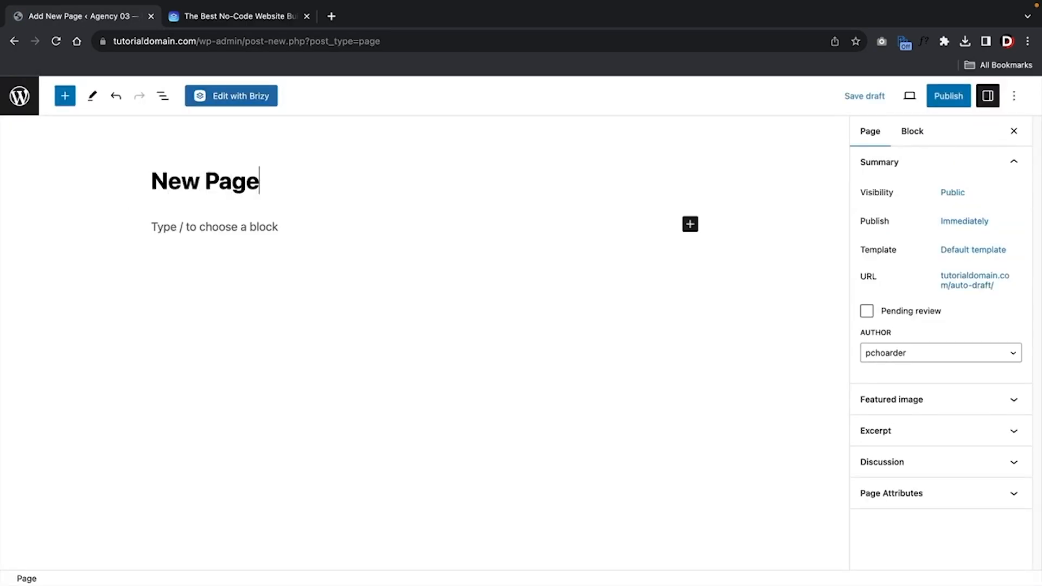
pyautogui.click(948, 96)
pyautogui.click(925, 97)
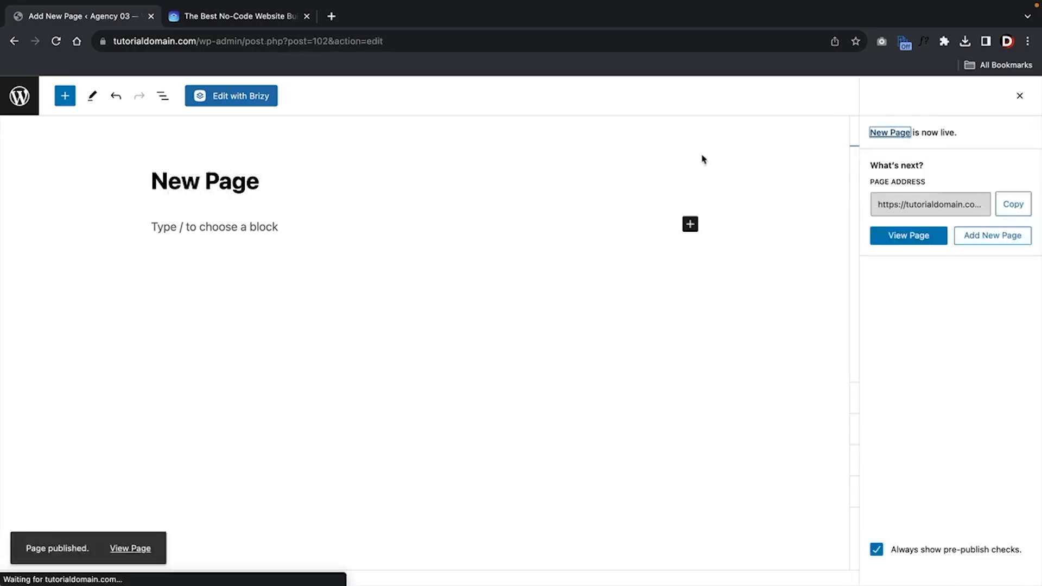
# Open New Page in the Brizy editor and browse the Kit #2 blocks in the Dark style
pyautogui.click(231, 96)
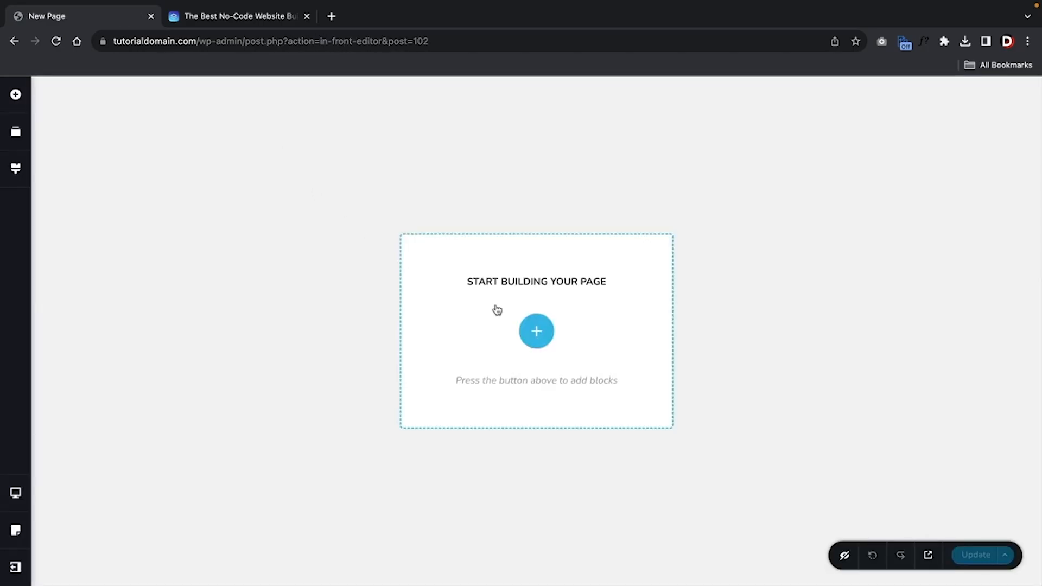
pyautogui.click(536, 331)
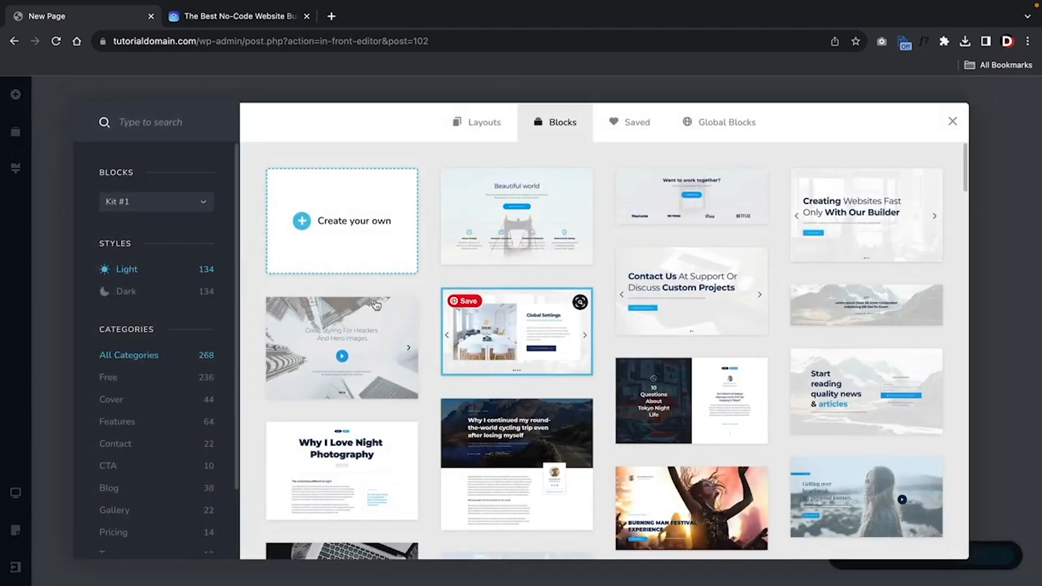
pyautogui.click(188, 206)
pyautogui.click(166, 244)
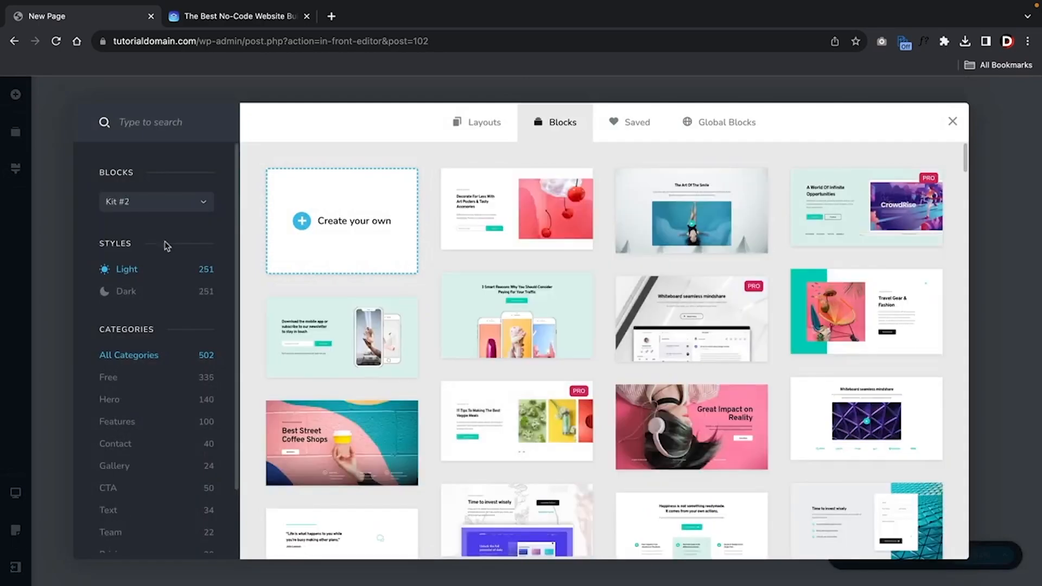
pyautogui.click(125, 291)
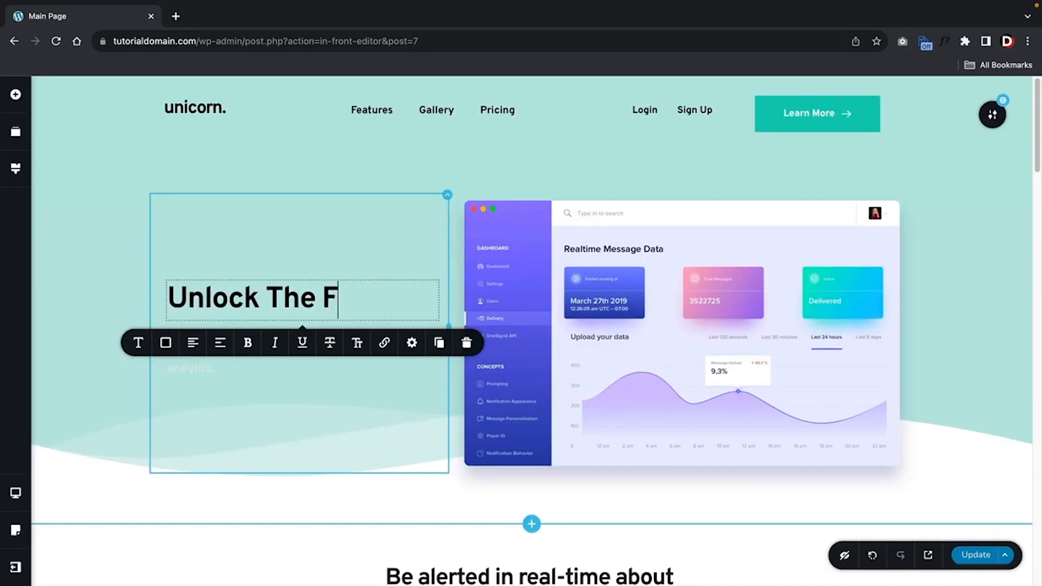
# Finish the hero heading as "Unlock The Full Potentional" and add a button below the description text
pyautogui.write('entional')
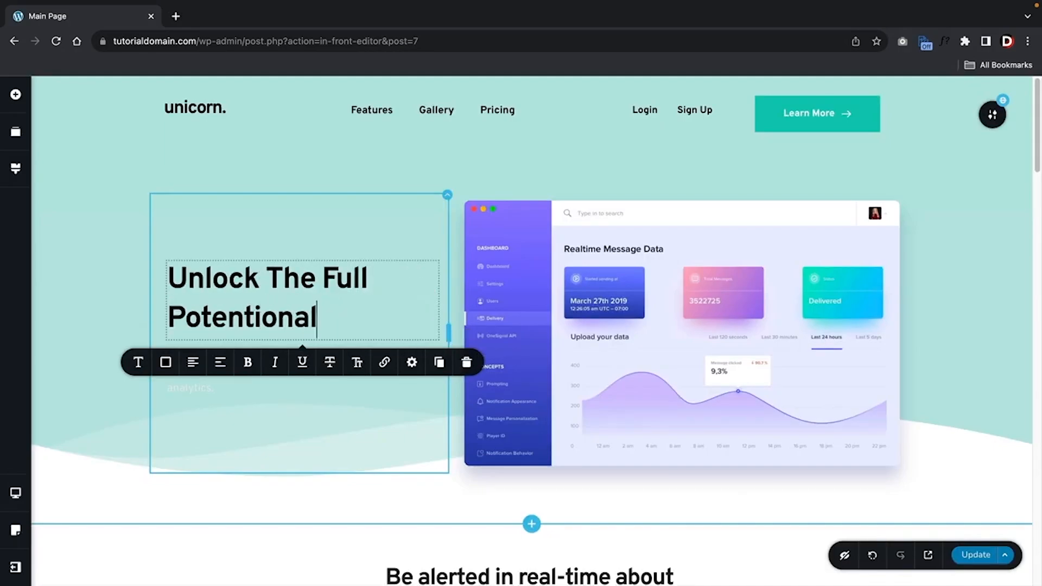
pyautogui.click(16, 94)
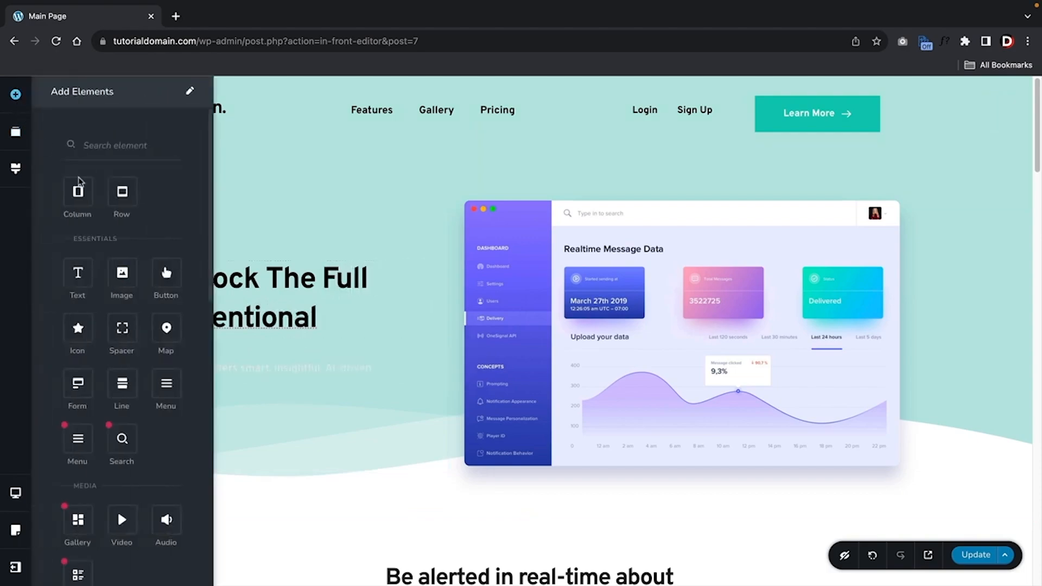
pyautogui.moveTo(163, 271); pyautogui.dragTo(262, 408)
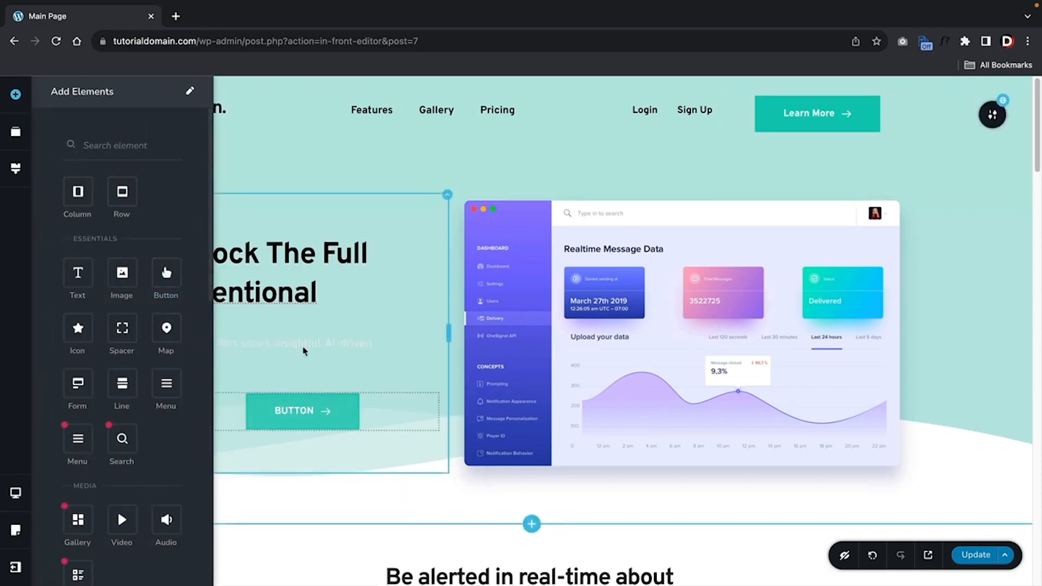
# Align the new hero button to the left and choose its solid background colour from the palette
pyautogui.click(323, 413)
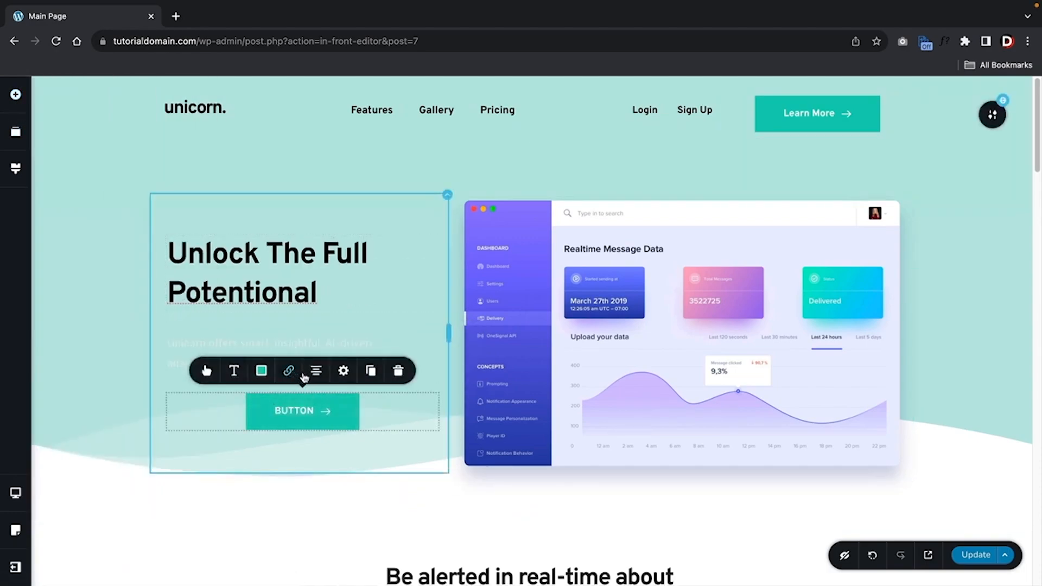
pyautogui.click(316, 371)
pyautogui.click(316, 371)
pyautogui.click(261, 371)
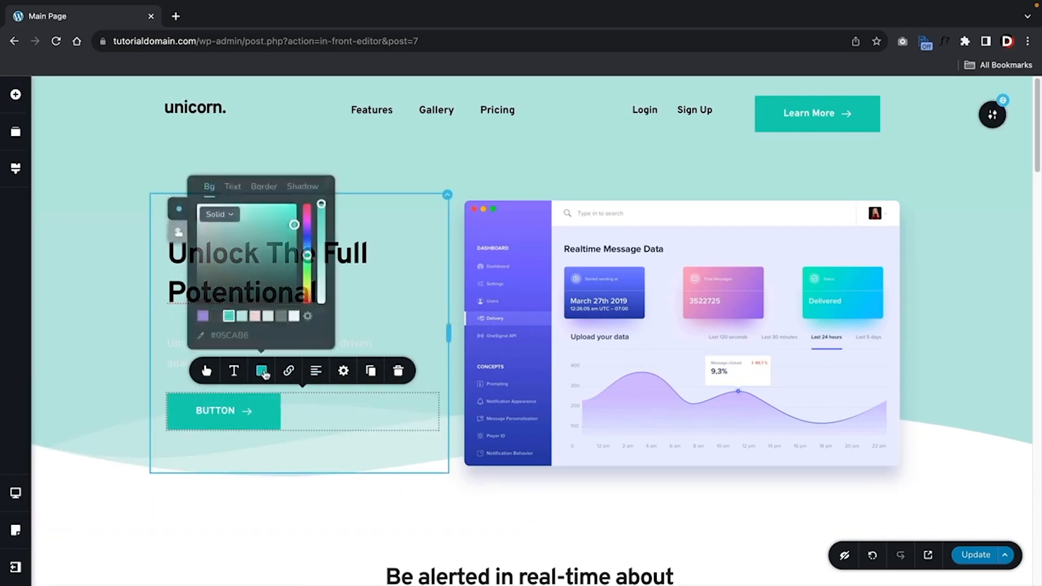
pyautogui.click(215, 314)
pyautogui.click(328, 454)
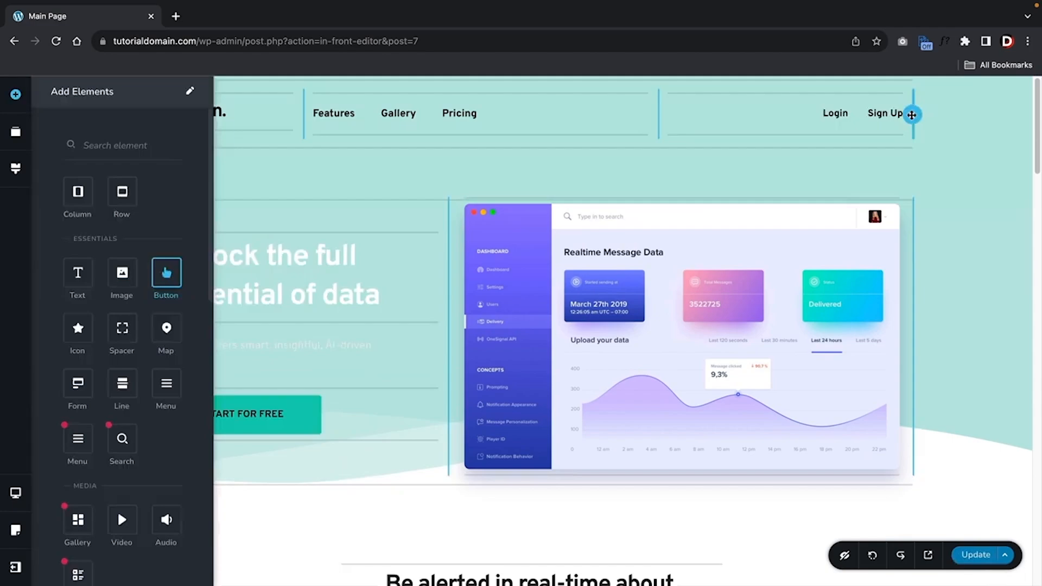
# Add a button after Sign Up in the header, label it "Learn More", and open the header block's settings
pyautogui.moveTo(912, 115); pyautogui.dragTo(912, 114)
pyautogui.click(407, 178)
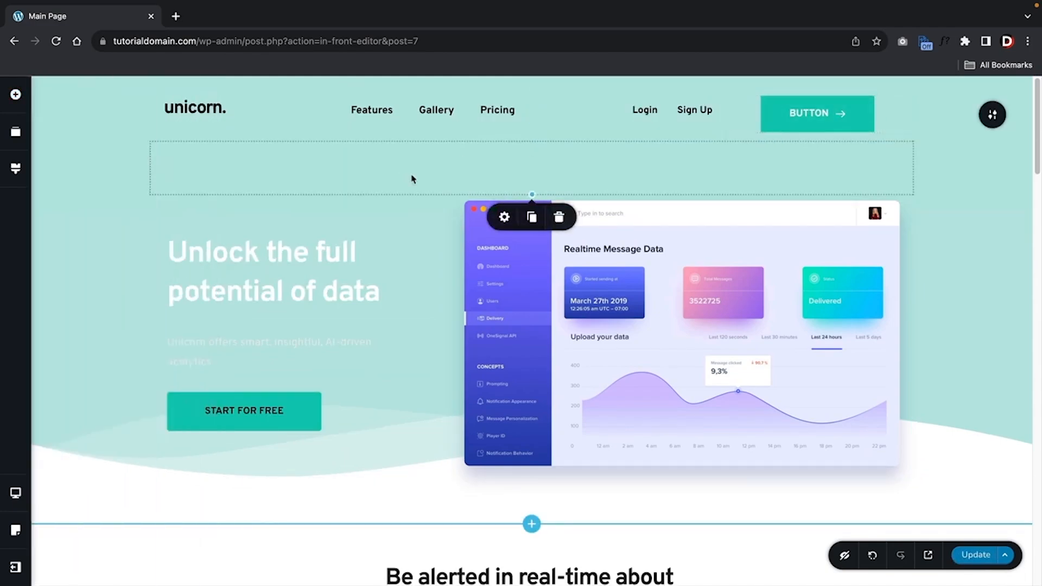
pyautogui.click(804, 115)
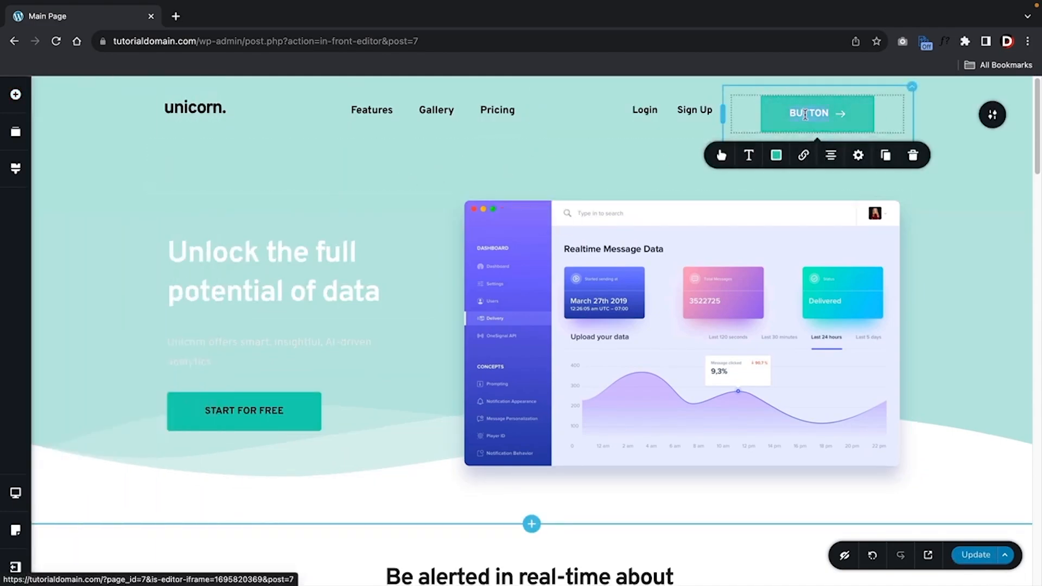
pyautogui.doubleClick(805, 114)
pyautogui.write('Learn More')
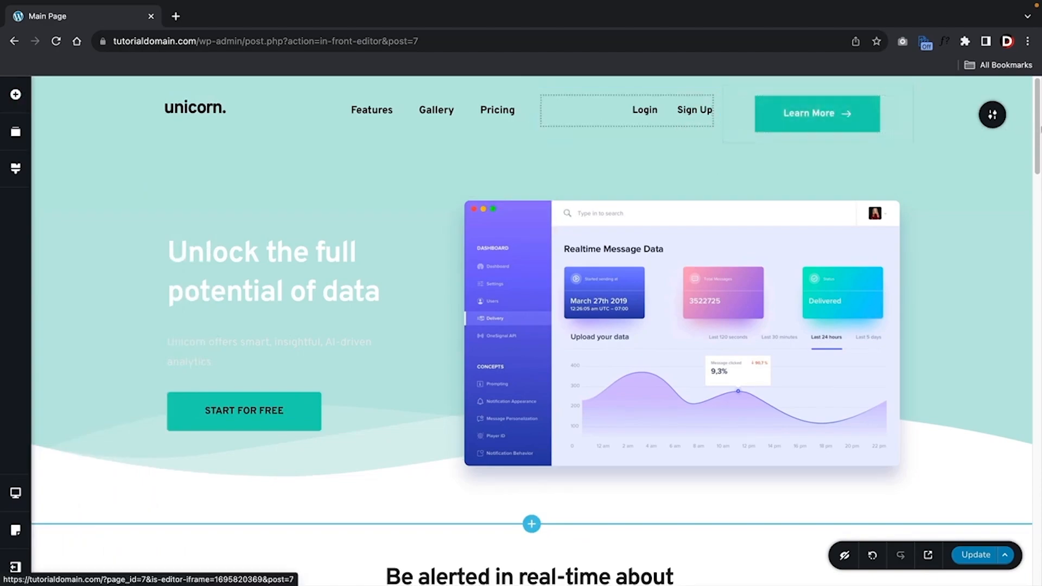
pyautogui.moveTo(995, 116)
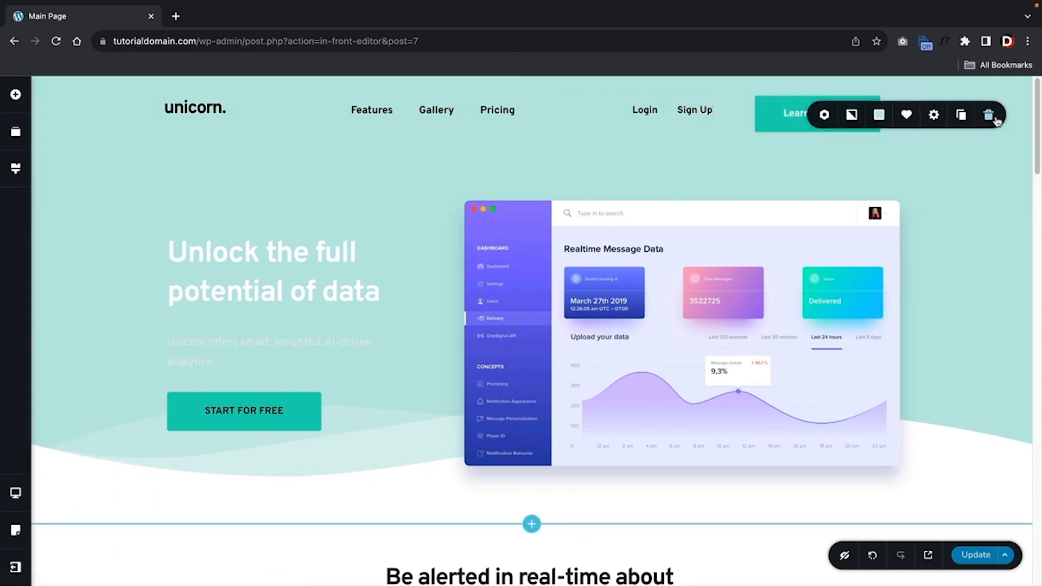
pyautogui.click(824, 115)
pyautogui.click(871, 155)
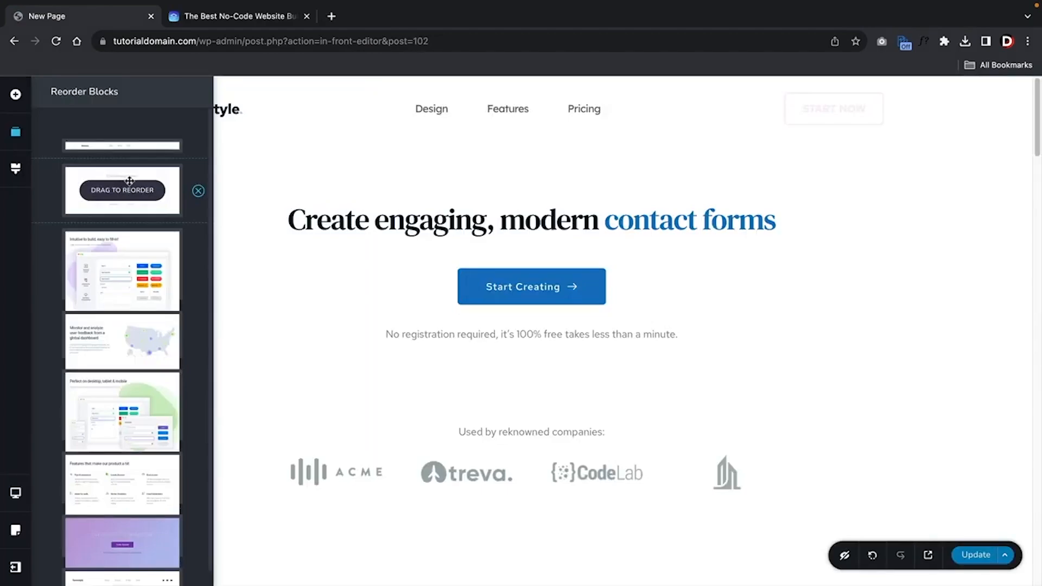
# Try the Graceful and Ashen global styles on New Page, and apply Oblivion
pyautogui.moveTo(128, 186)
pyautogui.mouseDown()
pyautogui.moveTo(138, 330)
pyautogui.moveTo(133, 198)
pyautogui.mouseUp()
pyautogui.click(16, 169)
pyautogui.click(122, 151)
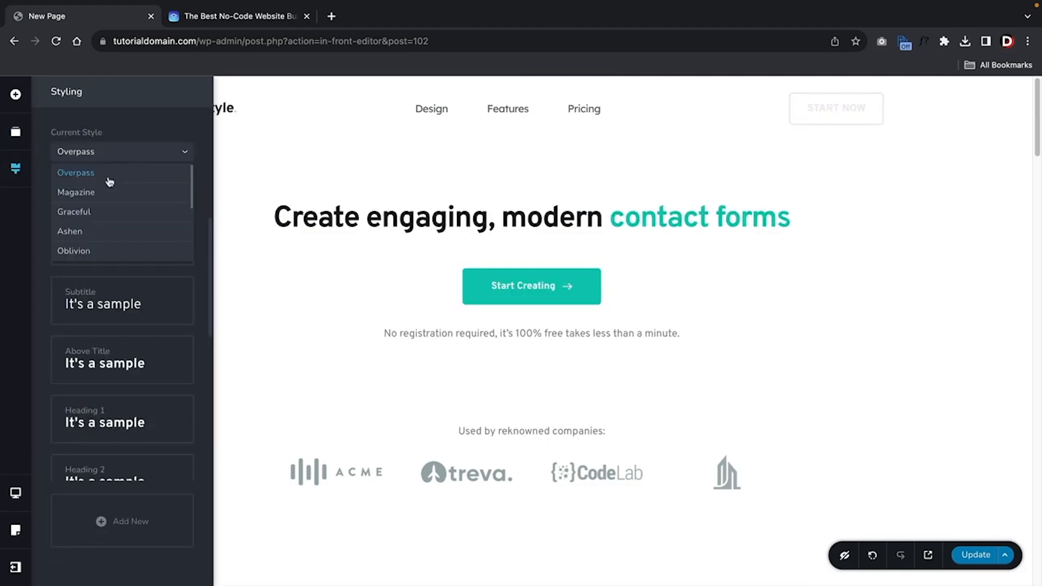
pyautogui.click(107, 215)
pyautogui.click(120, 159)
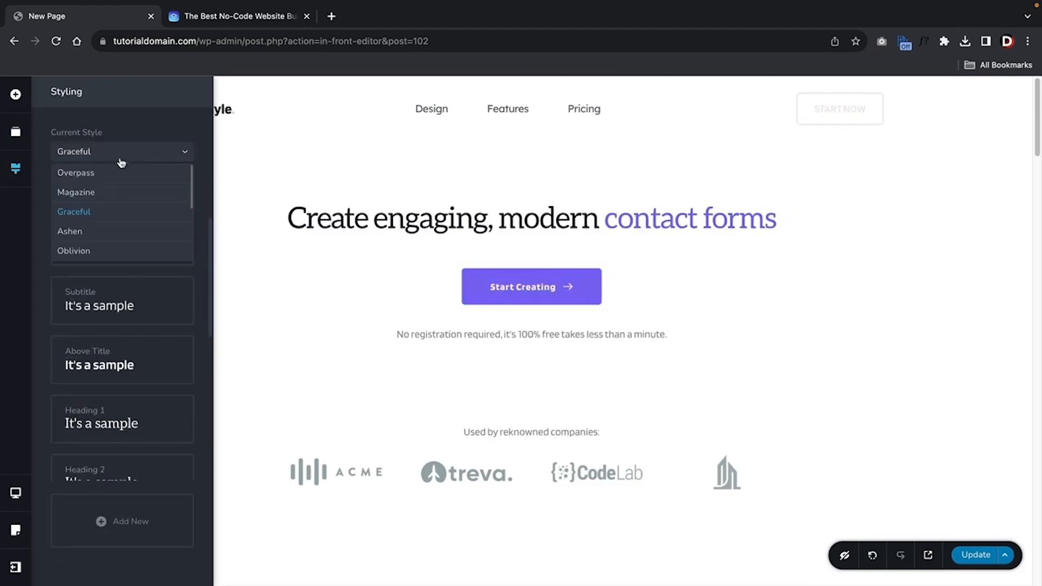
pyautogui.click(112, 231)
pyautogui.click(123, 157)
pyautogui.click(102, 251)
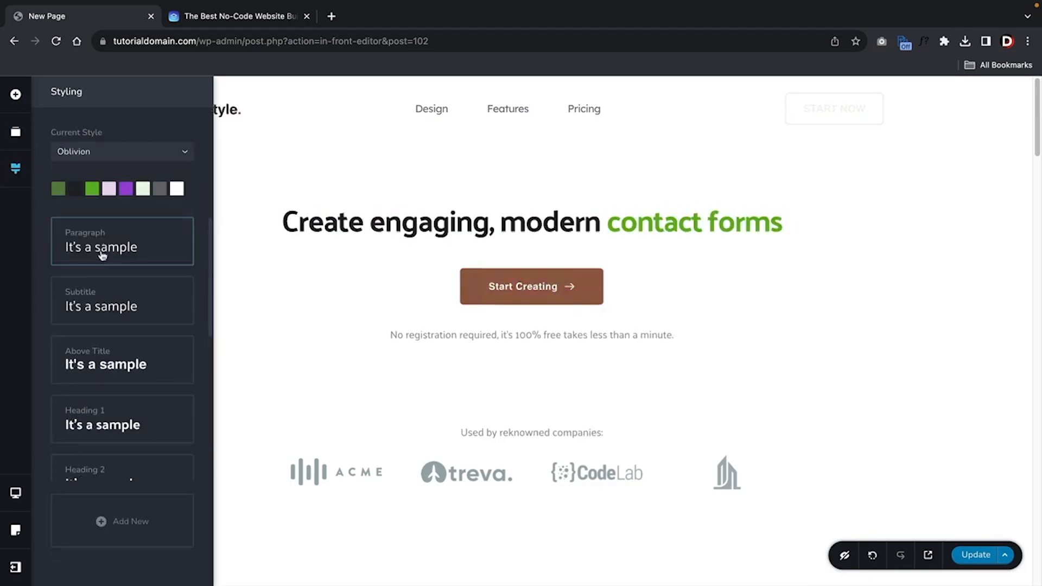
pyautogui.click(244, 191)
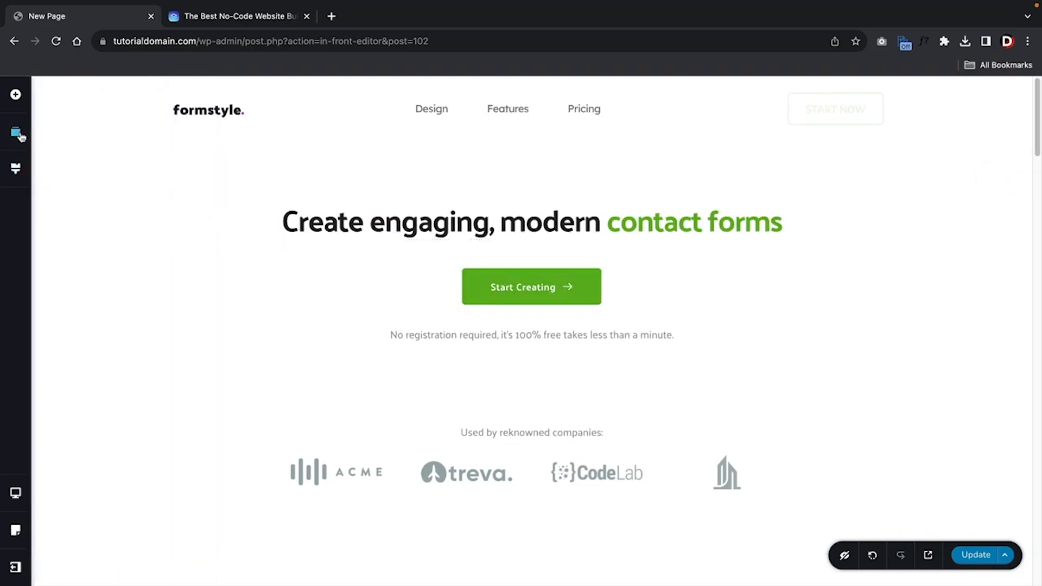
# Replace the word "Free" with "Mone" on the "Get Started for Free" button in the purple section
pyautogui.click(17, 95)
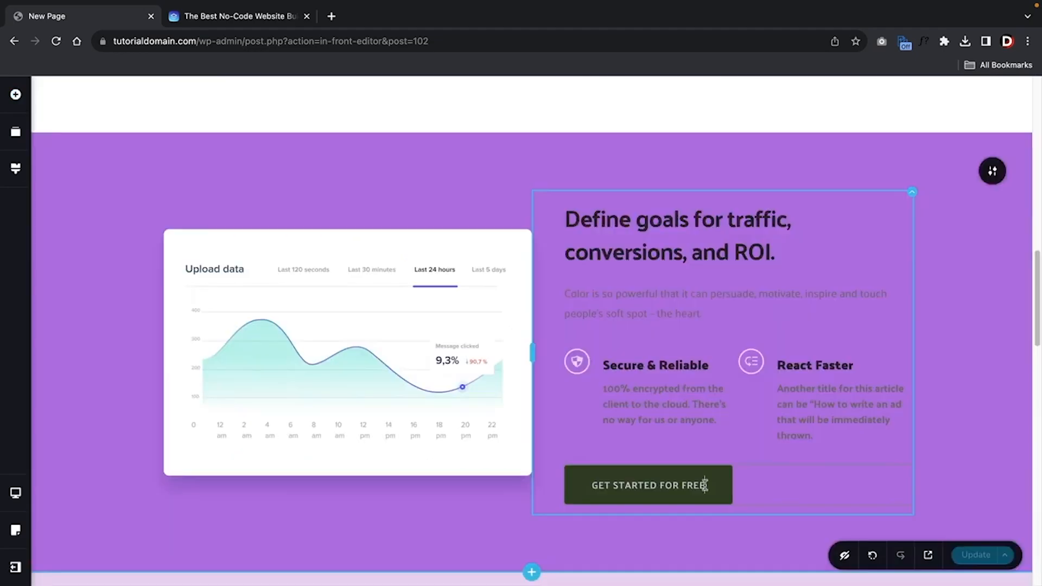
pyautogui.click(704, 485)
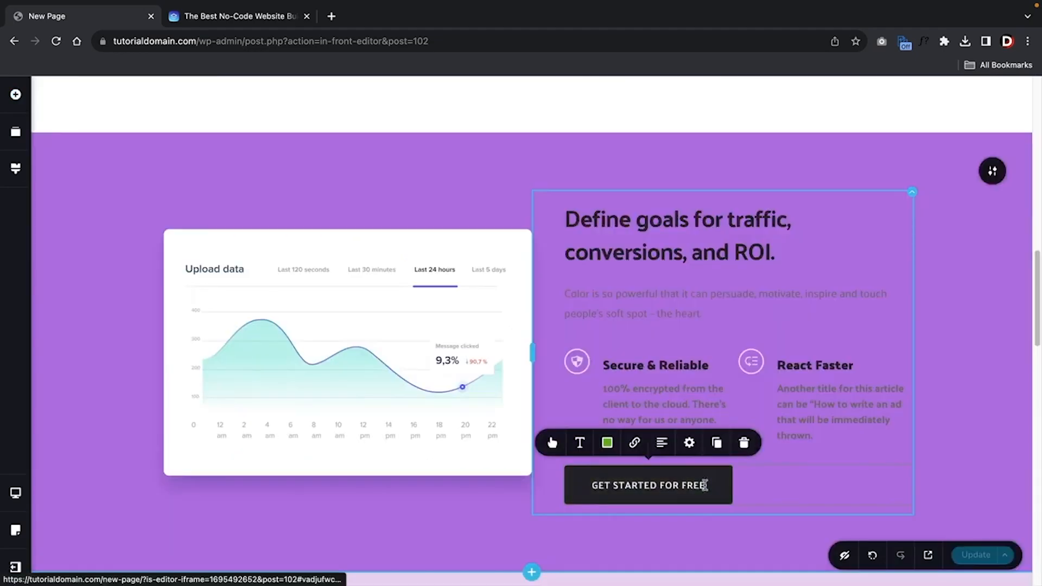
pyautogui.doubleClick(703, 485)
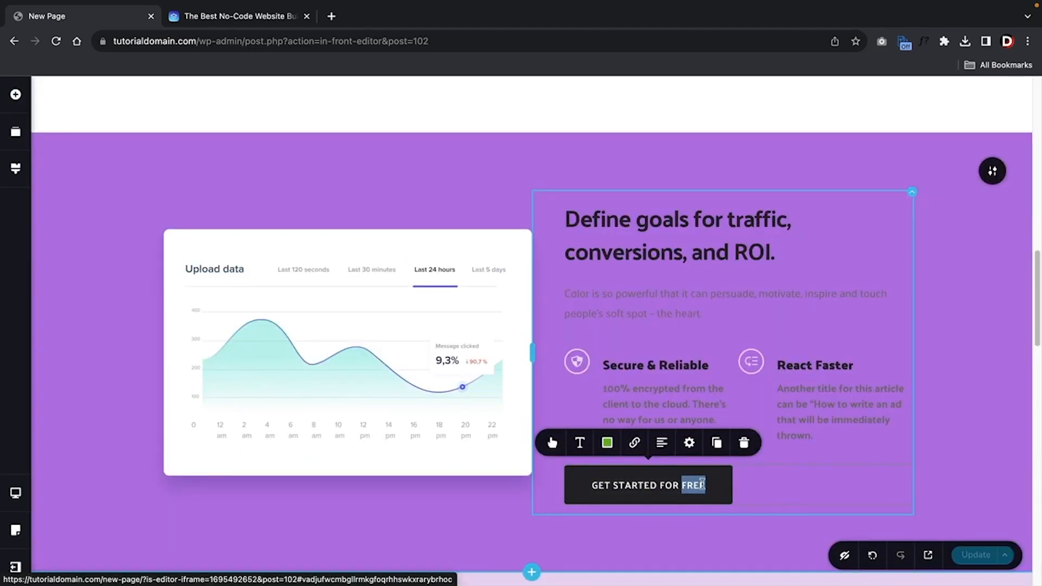
pyautogui.write('Mone')
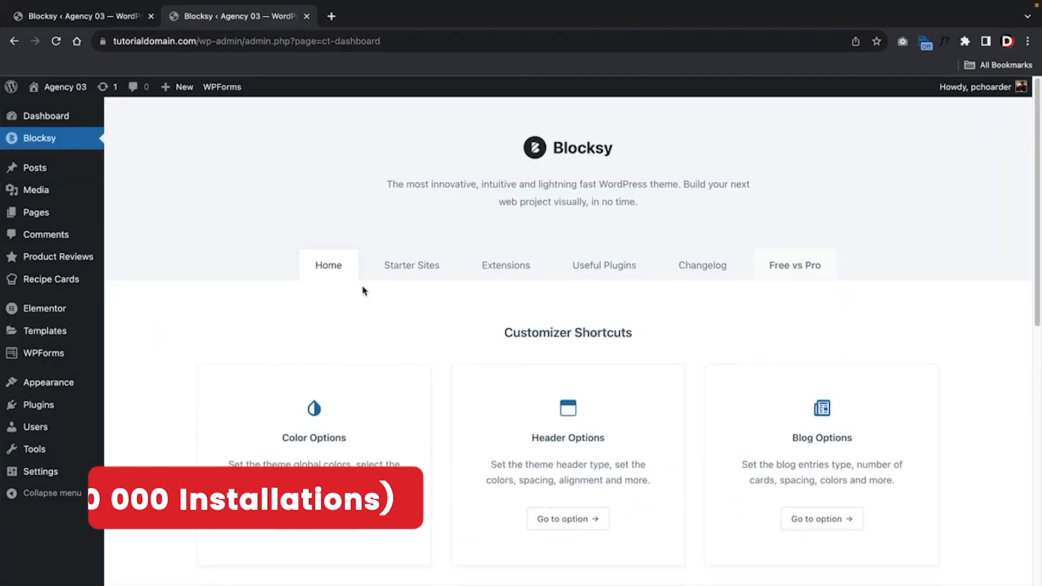
# Look through Blocksy's Starter Sites, Useful Plugins, Changelog and Free vs Pro pages
pyautogui.click(404, 268)
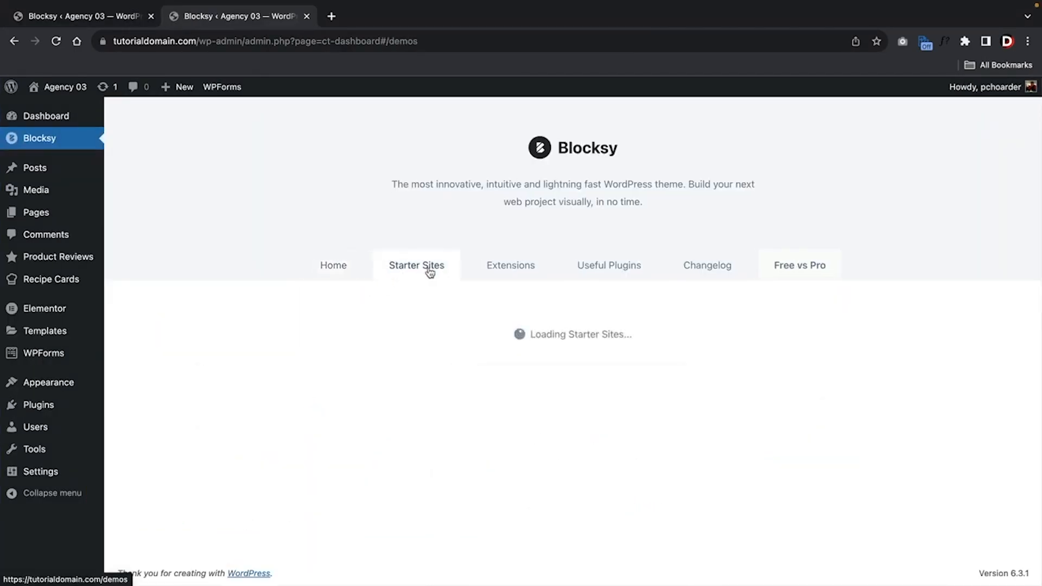
pyautogui.click(622, 272)
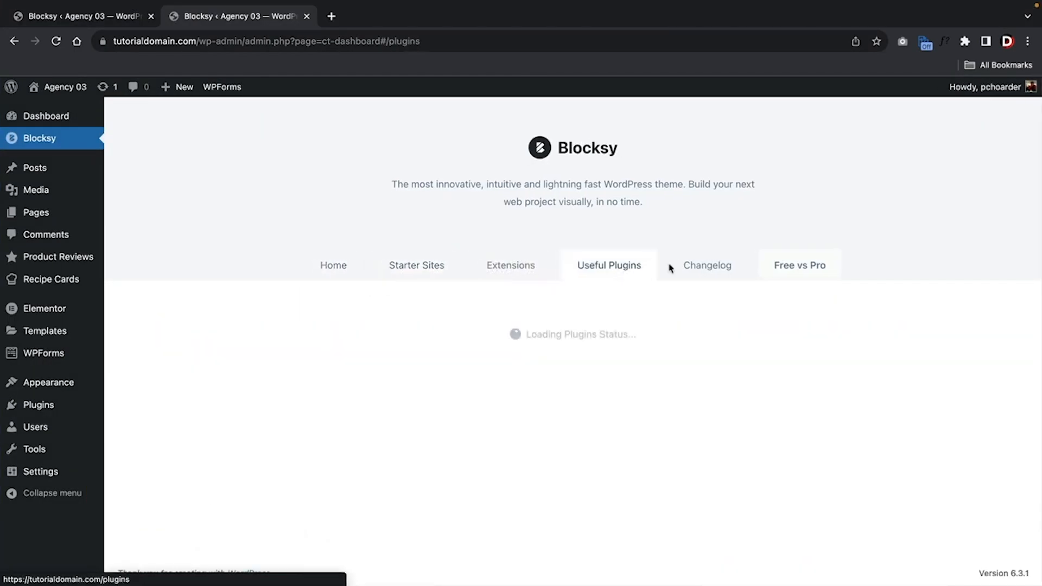
pyautogui.click(719, 268)
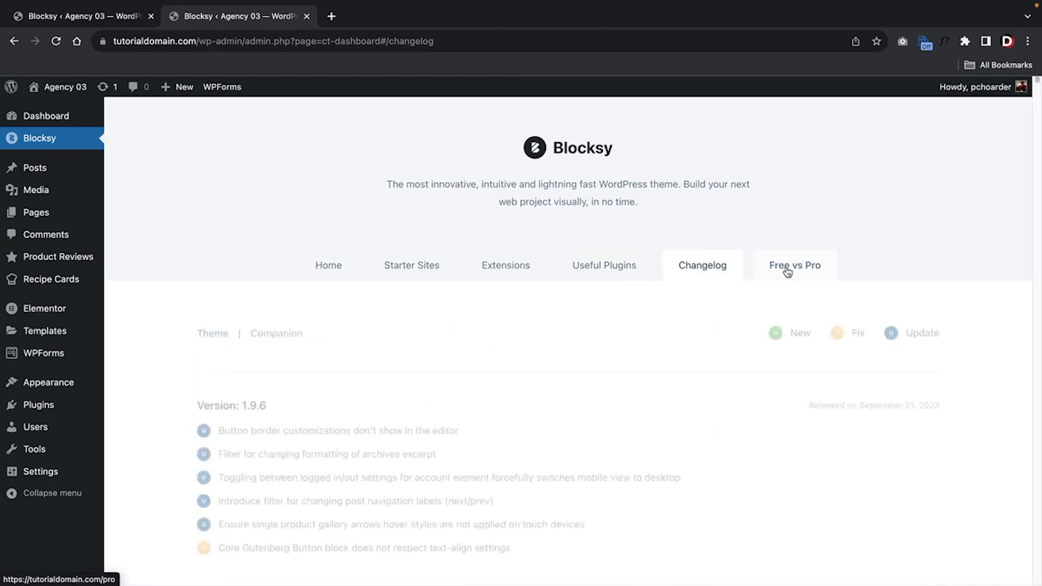
pyautogui.click(606, 265)
pyautogui.click(814, 271)
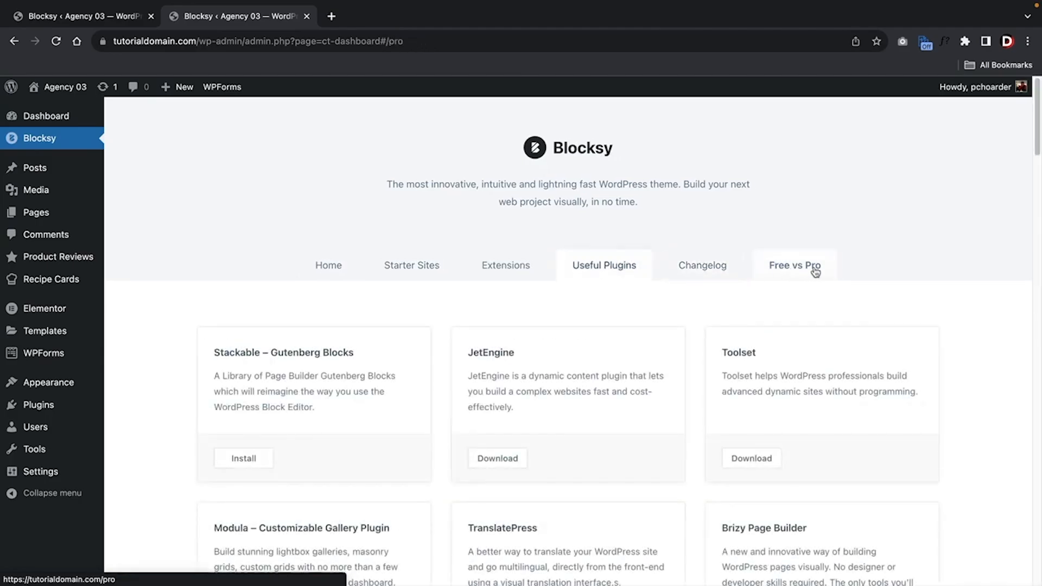
pyautogui.click(341, 264)
# Browse the starter site templates offered by Blocksy
pyautogui.click(393, 267)
pyautogui.scroll(-7, 1024, 354)
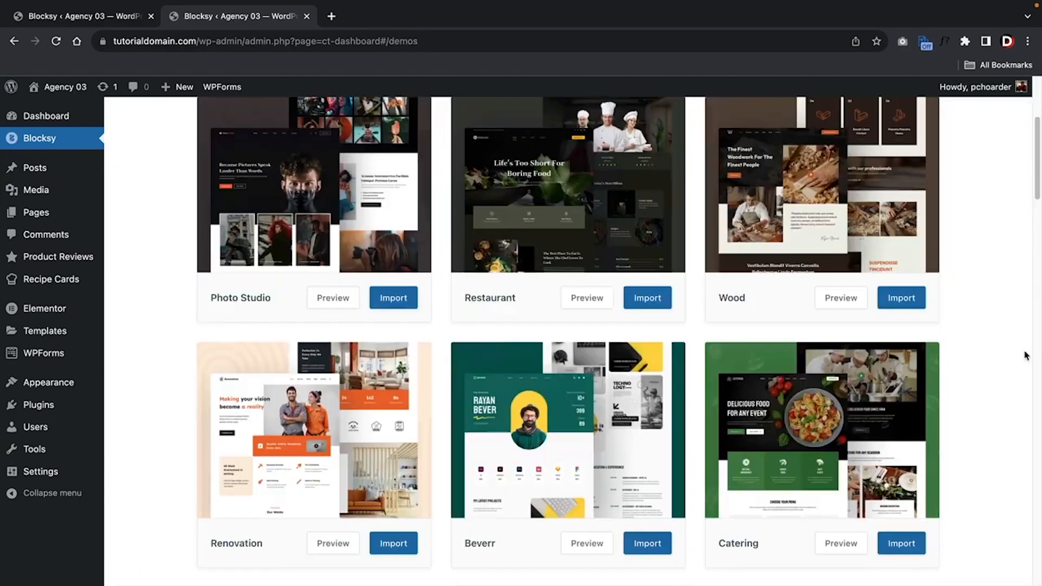
pyautogui.scroll(-5, 1025, 354)
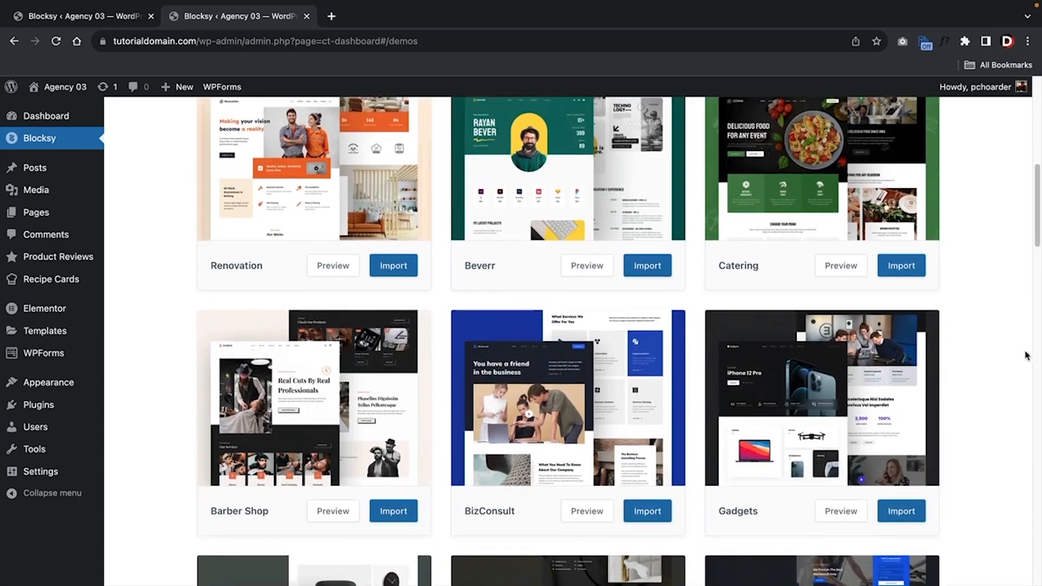
pyautogui.scroll(-6, 1024, 354)
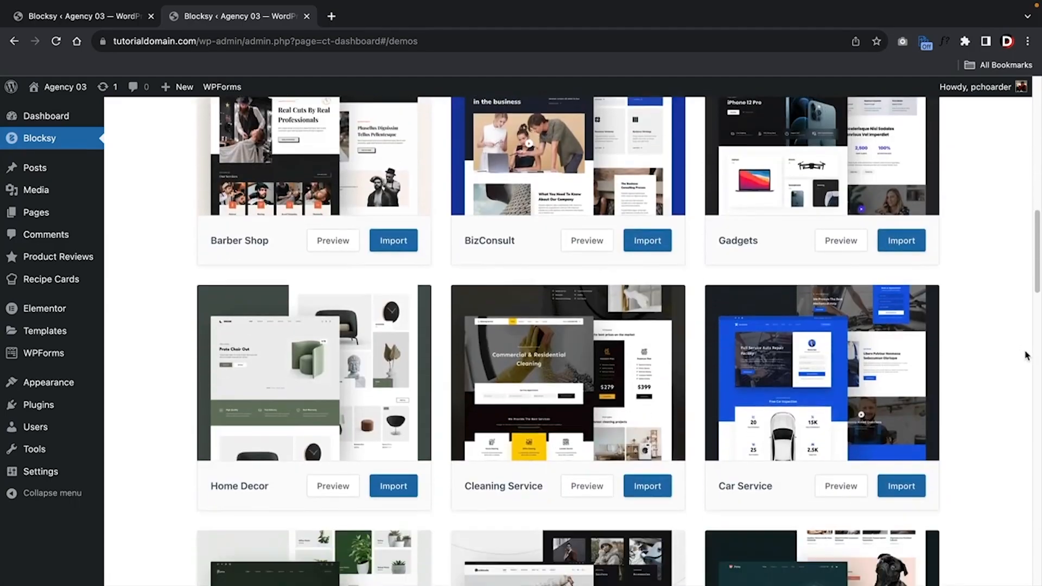
pyautogui.scroll(-6, 1024, 355)
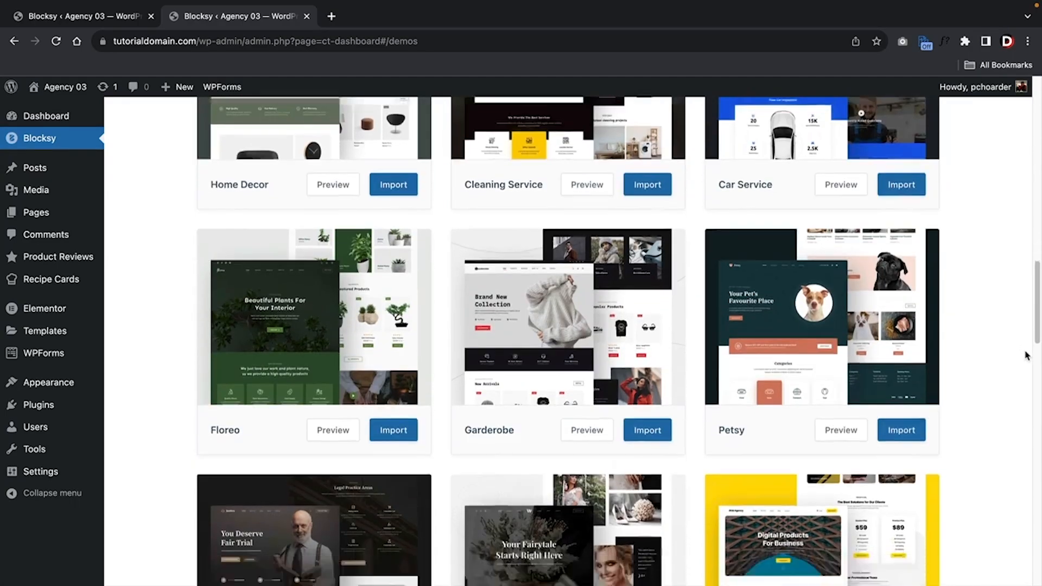
pyautogui.scroll(-6, 1024, 355)
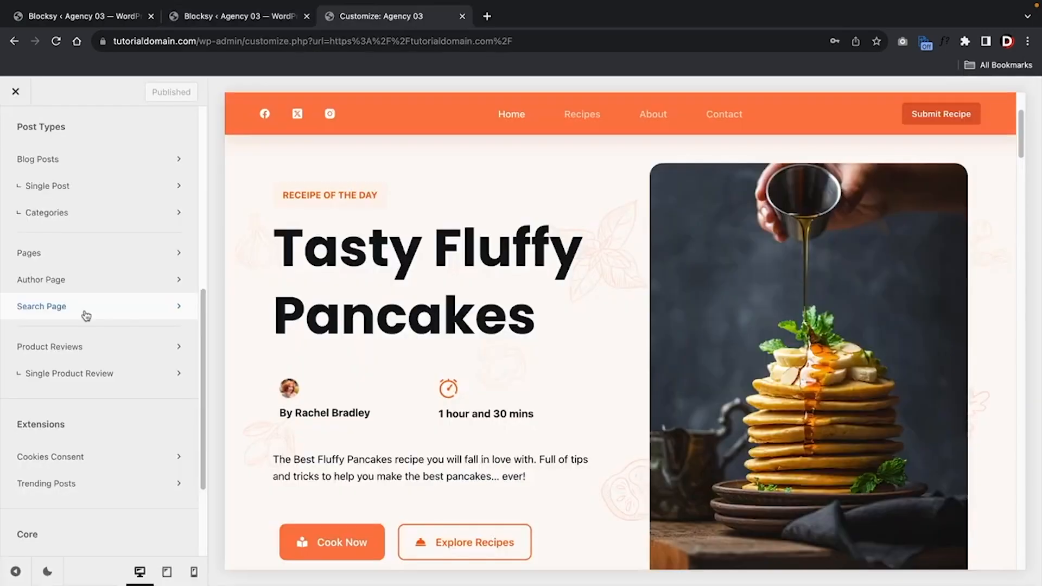
# Review the available customizer sections and switch the customizer interface to dark mode
pyautogui.scroll(-3, 86, 316)
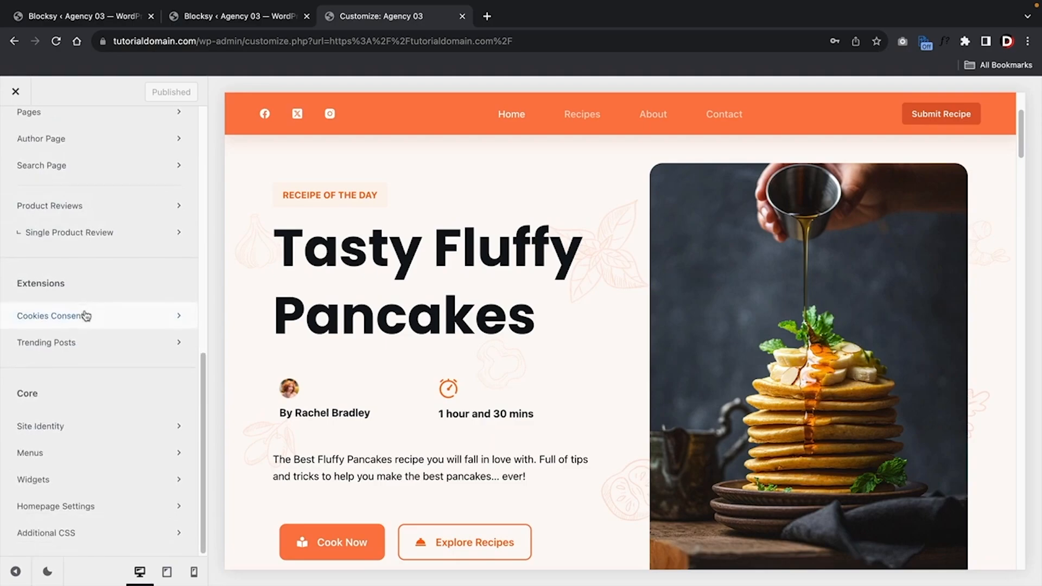
pyautogui.click(47, 572)
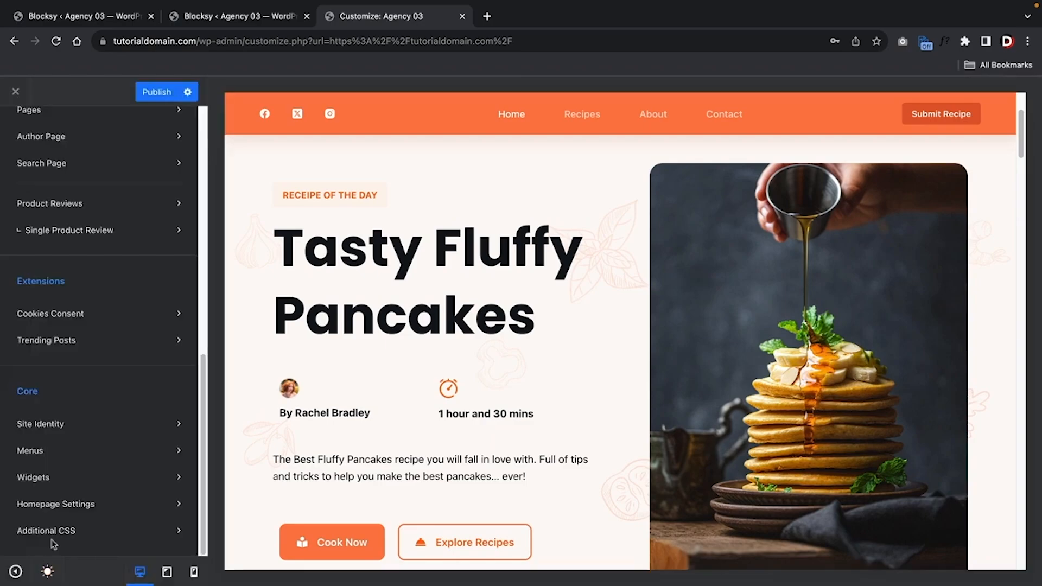
pyautogui.scroll(5, 86, 471)
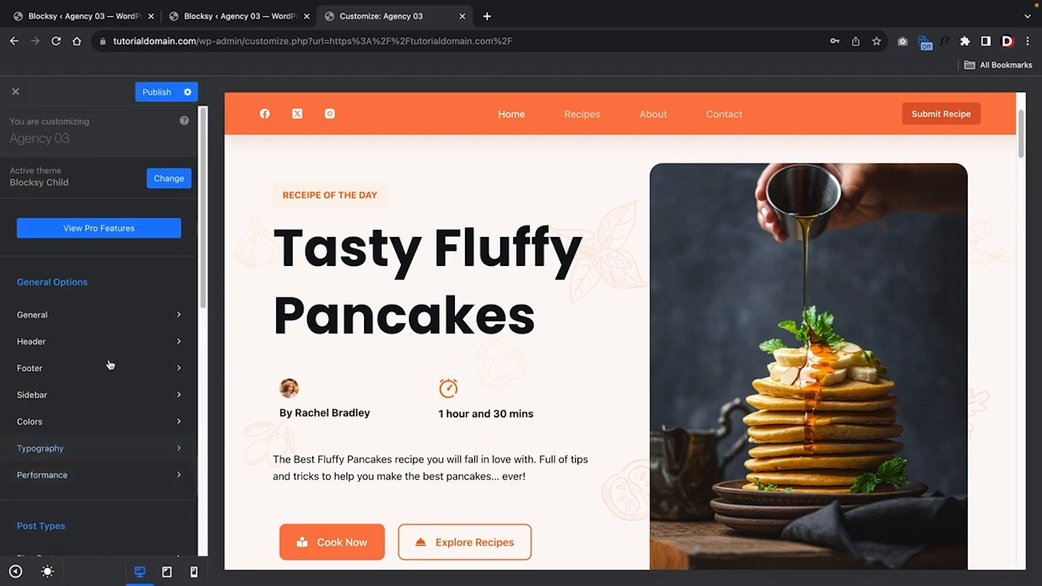
# Lower the Maximum Site Width in the General Layout settings and return to the General options
pyautogui.click(109, 317)
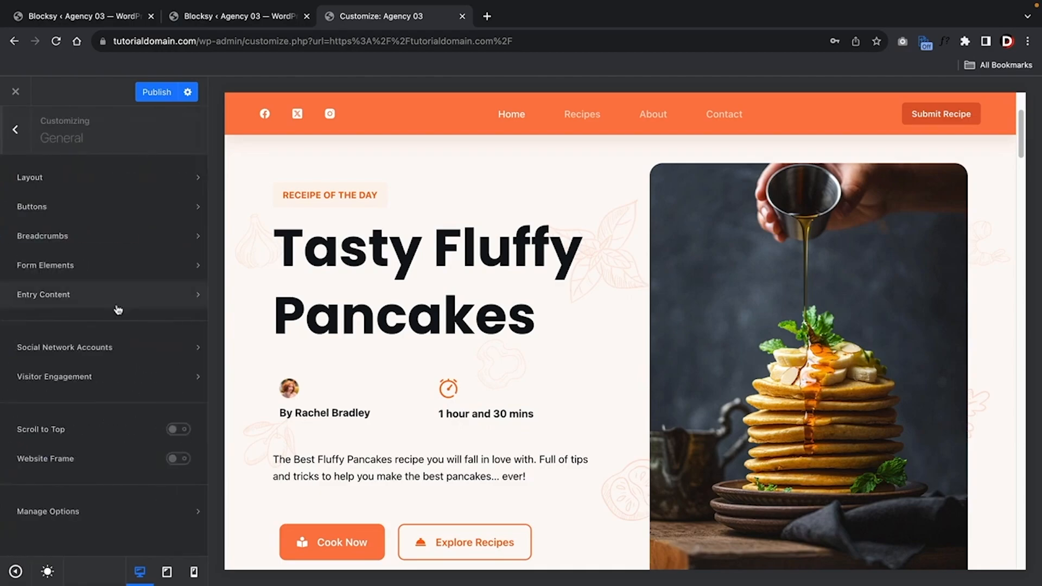
pyautogui.click(106, 179)
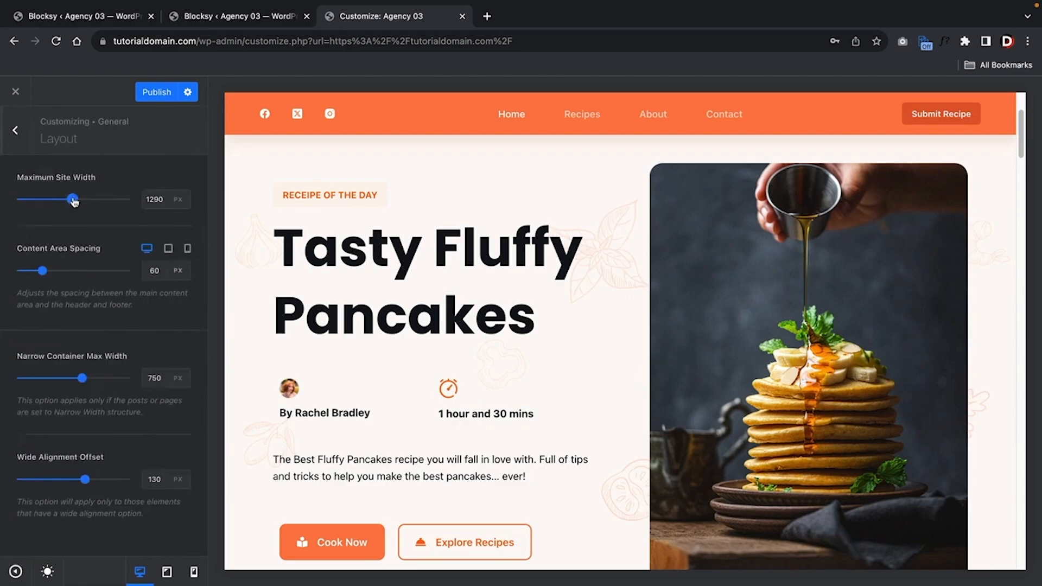
pyautogui.moveTo(75, 202); pyautogui.dragTo(20, 187)
pyautogui.click(10, 178)
pyautogui.click(18, 132)
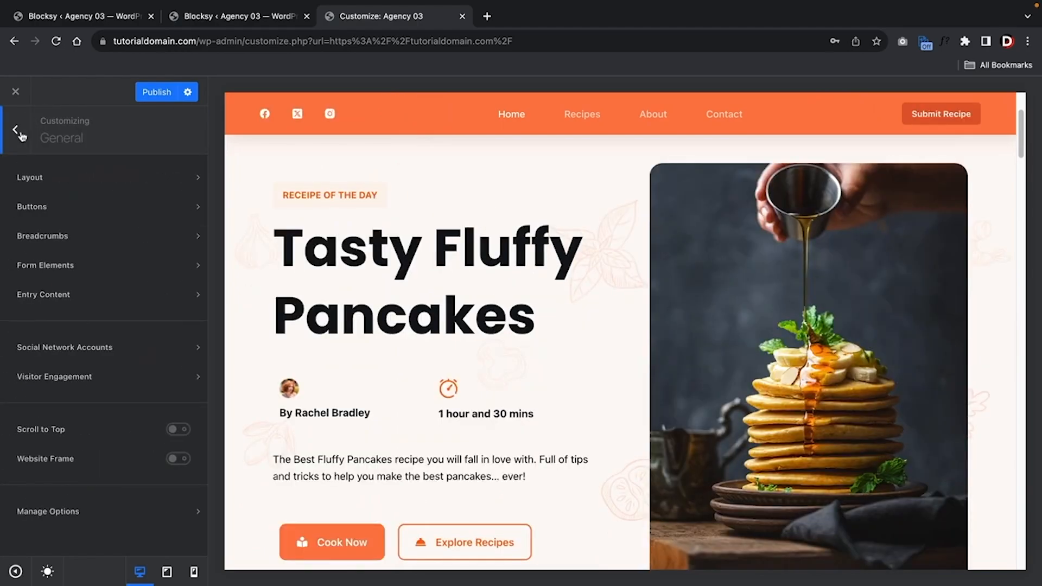
# Open the font colour choices in the design settings for the site's buttons
pyautogui.click(50, 210)
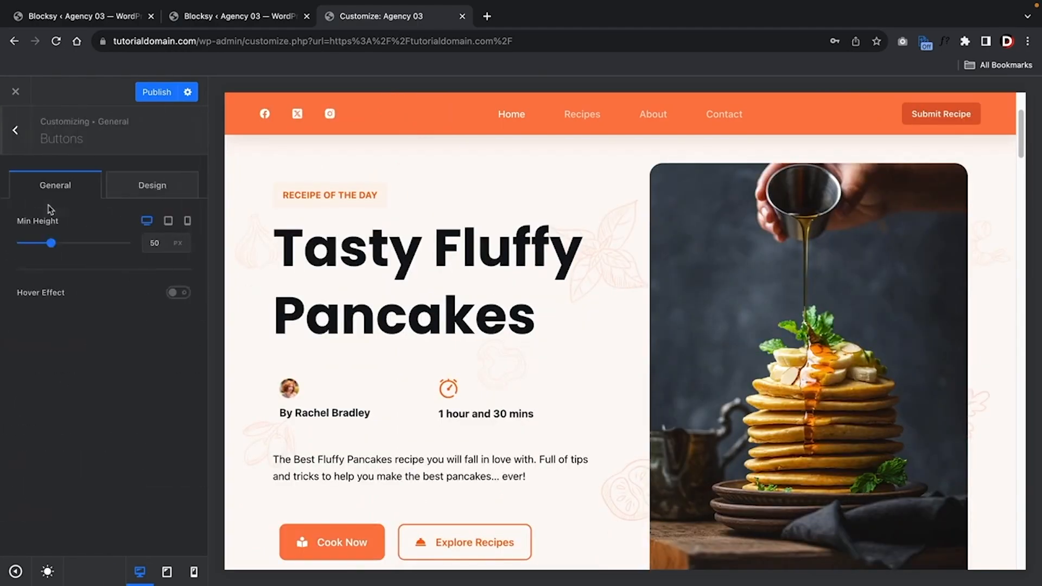
pyautogui.click(146, 193)
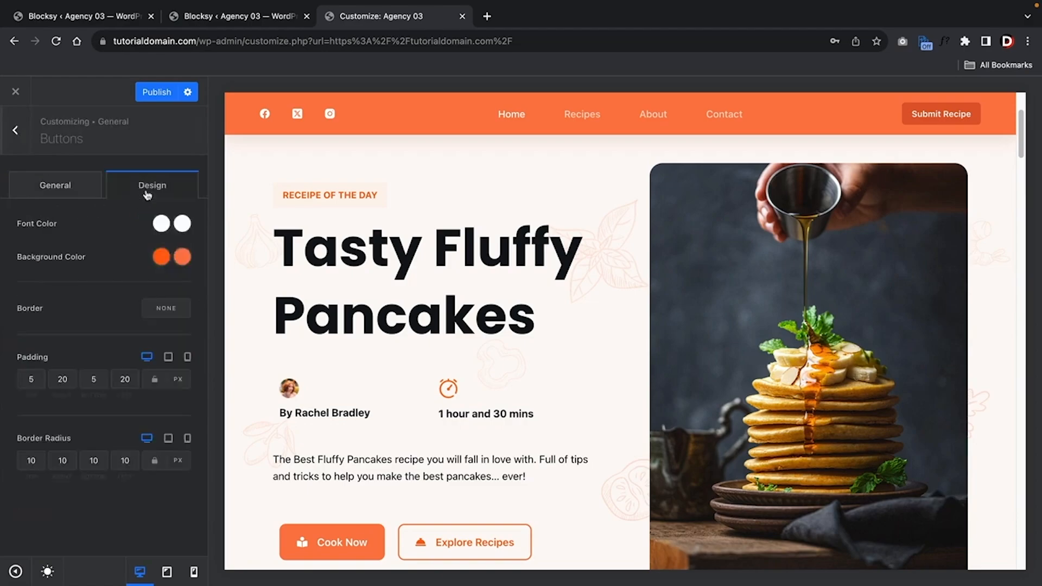
pyautogui.click(161, 223)
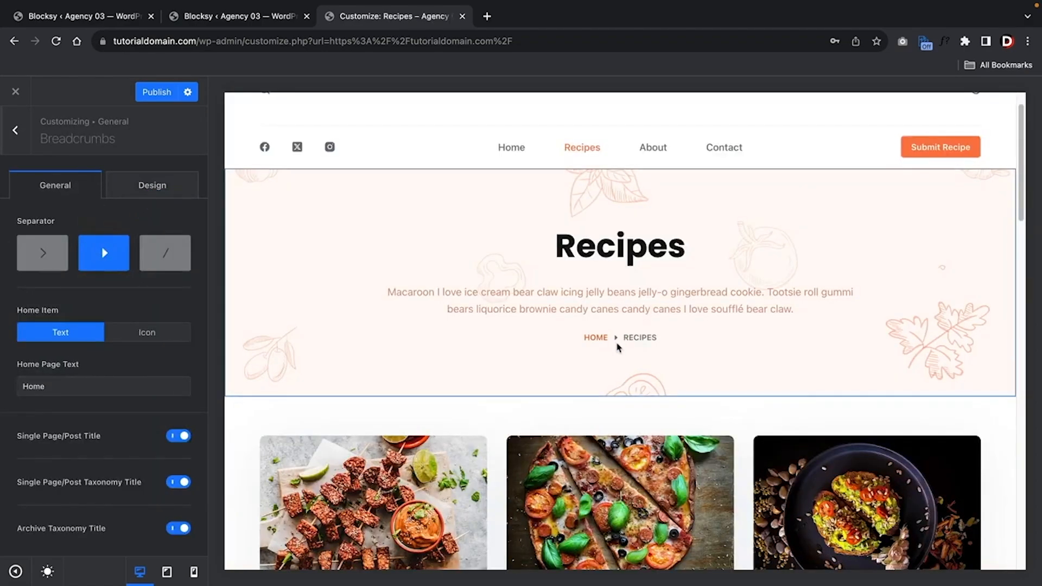
# Set the breadcrumbs separator to a slash and the breadcrumbs font colour to the black palette swatch
pyautogui.click(174, 260)
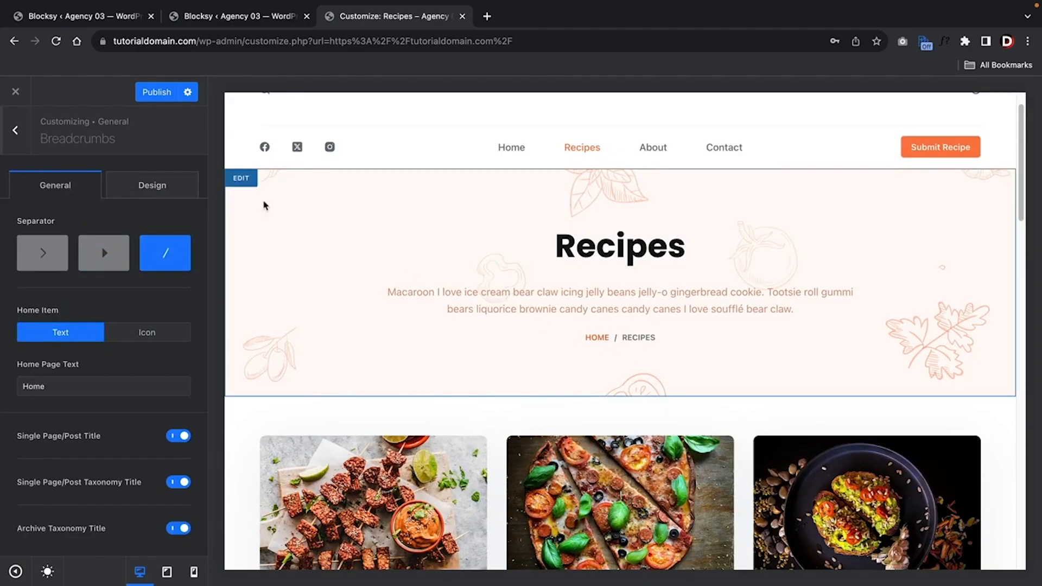
pyautogui.click(165, 192)
pyautogui.click(140, 278)
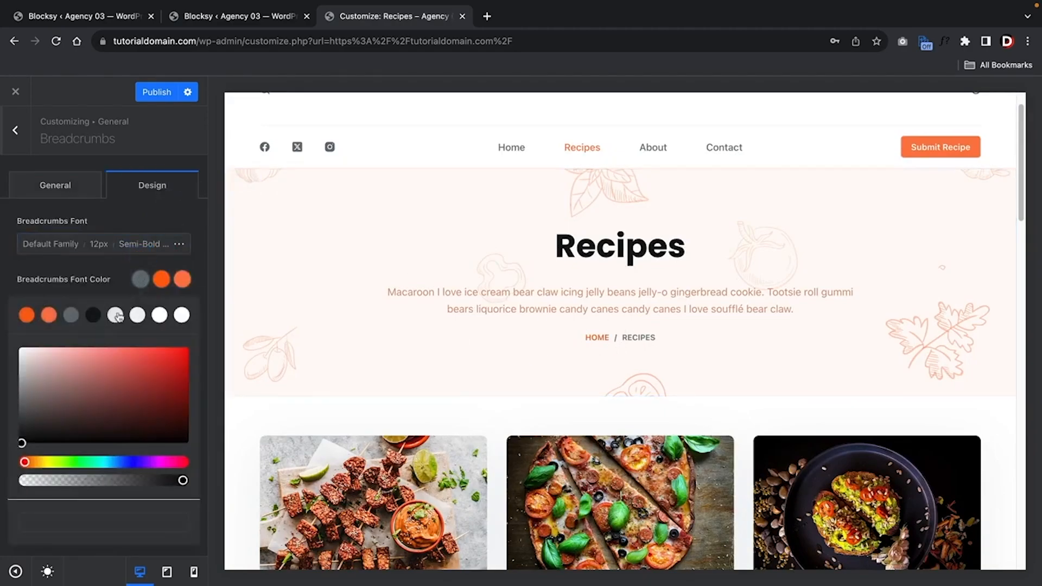
pyautogui.click(93, 315)
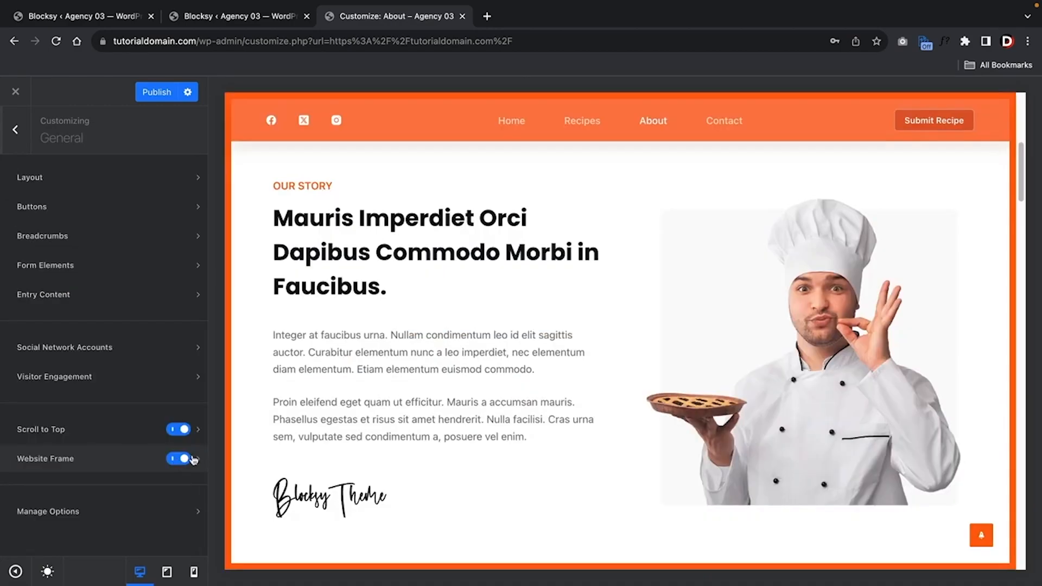
# Open the Website Frame settings and recolour the frame, trying the black and grey palette swatches and a brighter custom blue
pyautogui.click(194, 460)
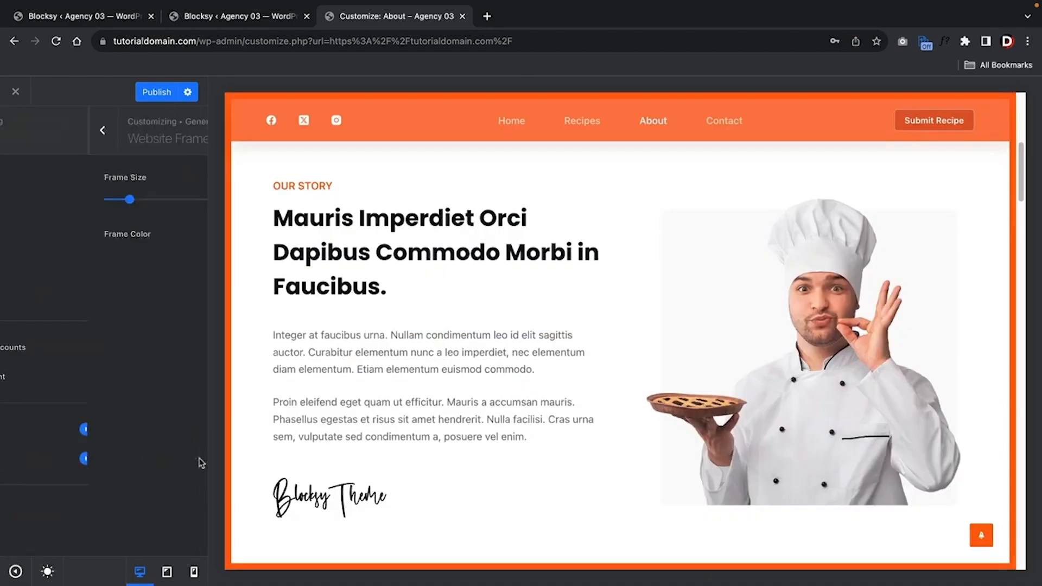
pyautogui.click(183, 234)
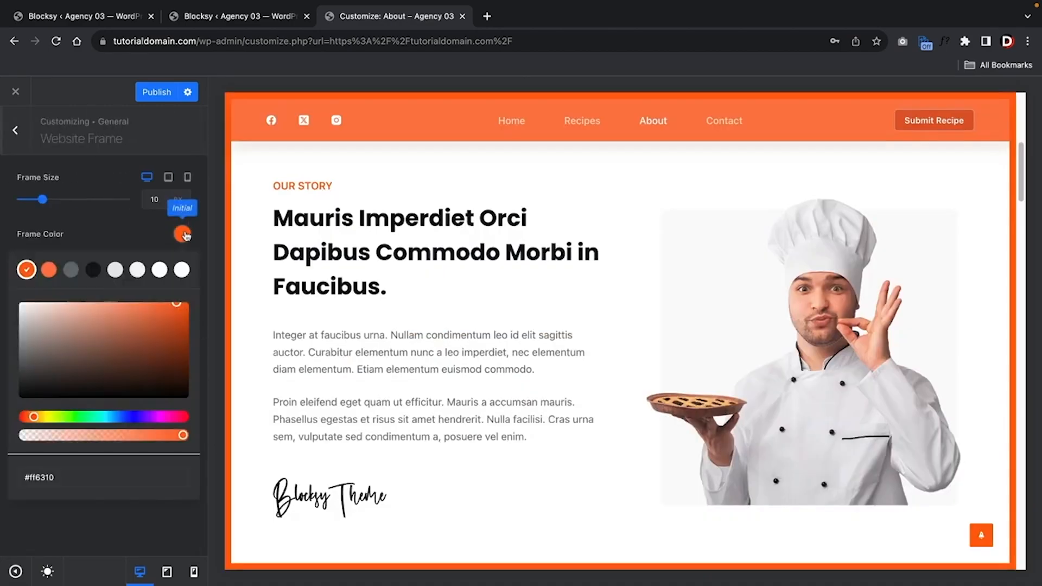
pyautogui.click(92, 269)
pyautogui.click(70, 270)
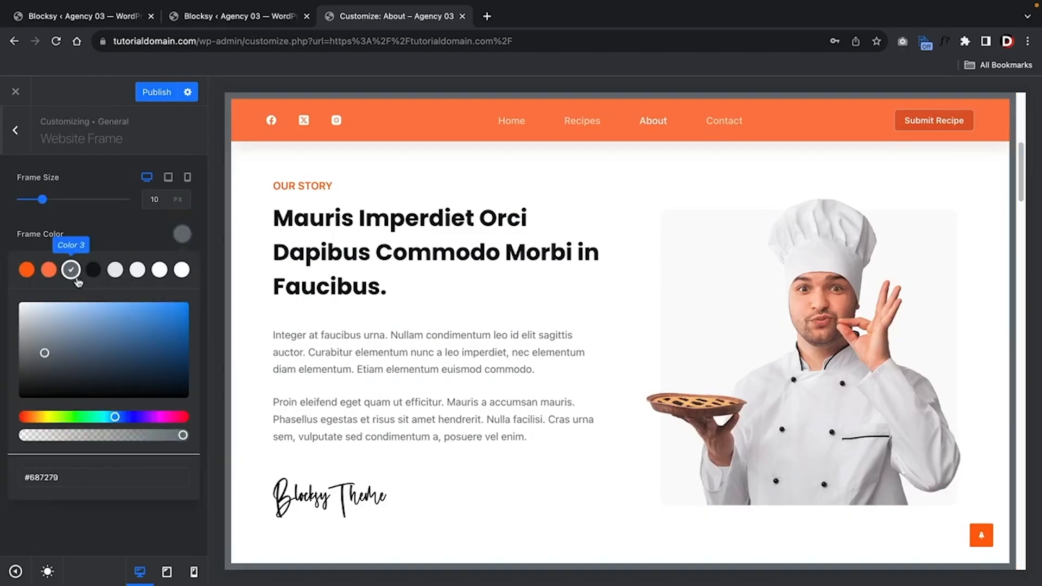
pyautogui.moveTo(79, 366); pyautogui.dragTo(179, 319)
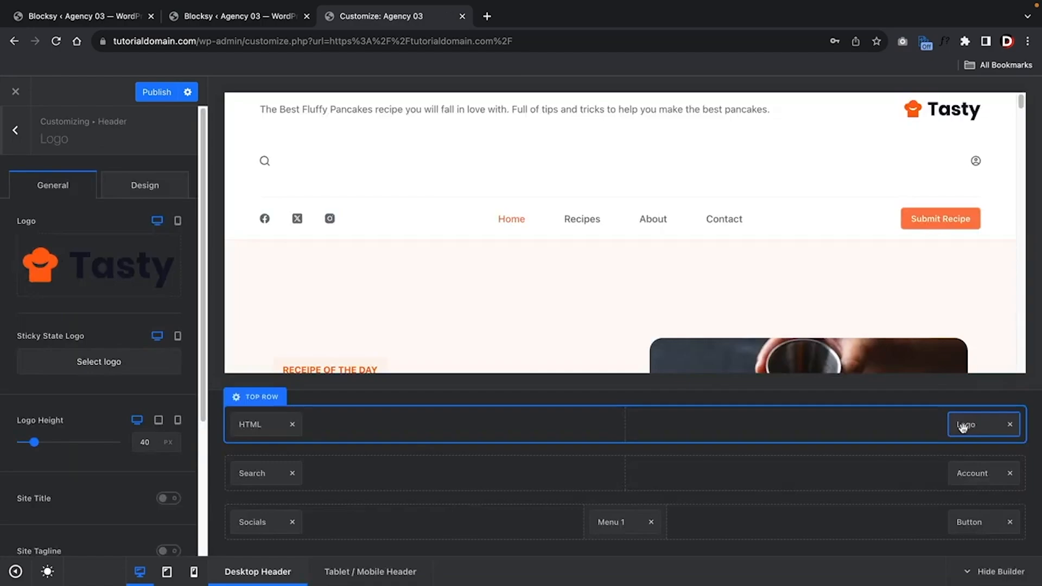
# Move the header's Logo element beside the HTML element in the top row, and from there to the centre of the middle row
pyautogui.moveTo(971, 427); pyautogui.dragTo(367, 434)
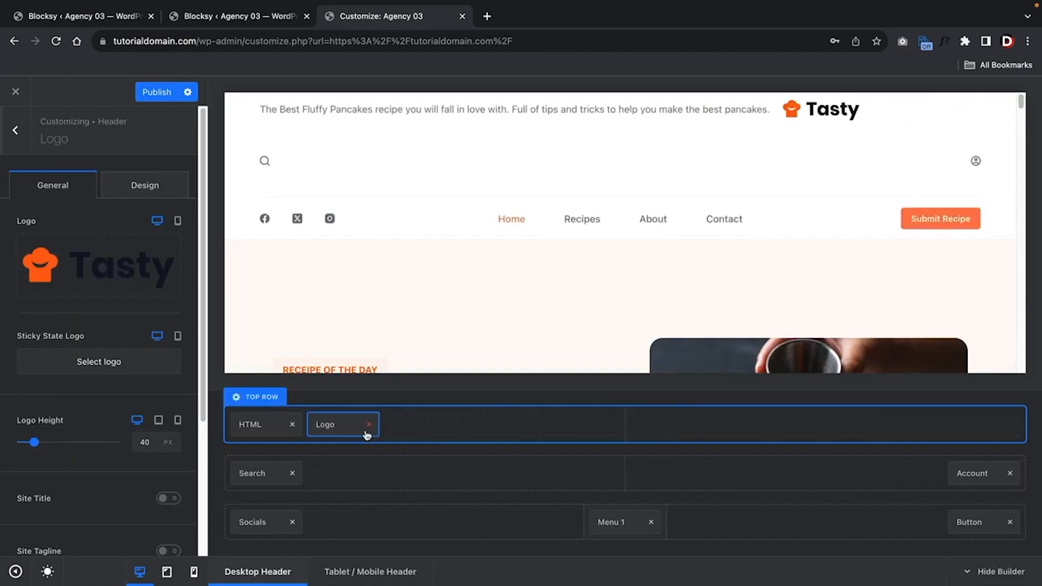
pyautogui.moveTo(354, 424); pyautogui.dragTo(621, 476)
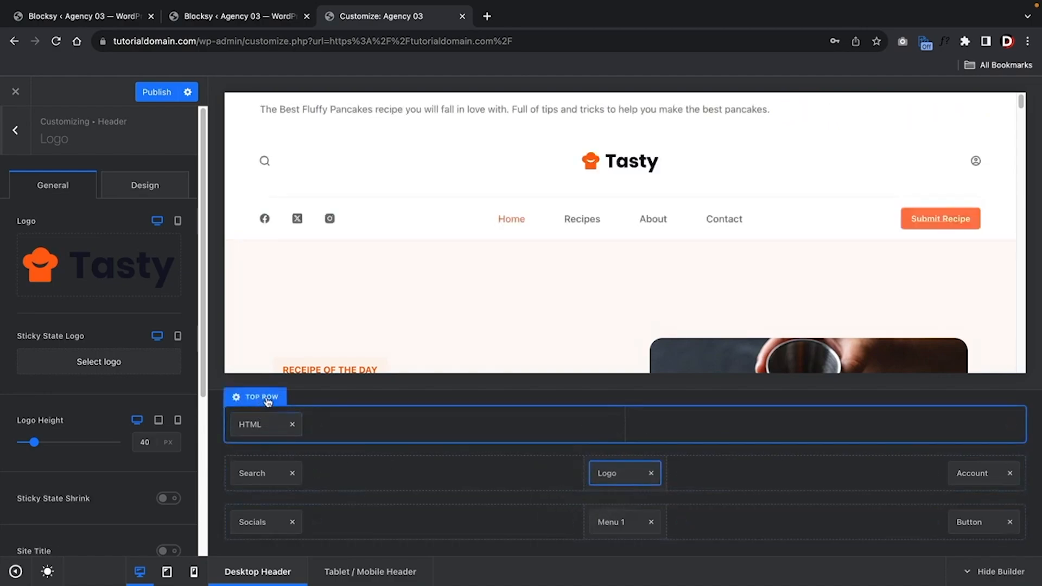
# In the header Top Row's design settings, try the Color 4 black background and change it to the Color 2 orange swatch
pyautogui.click(267, 402)
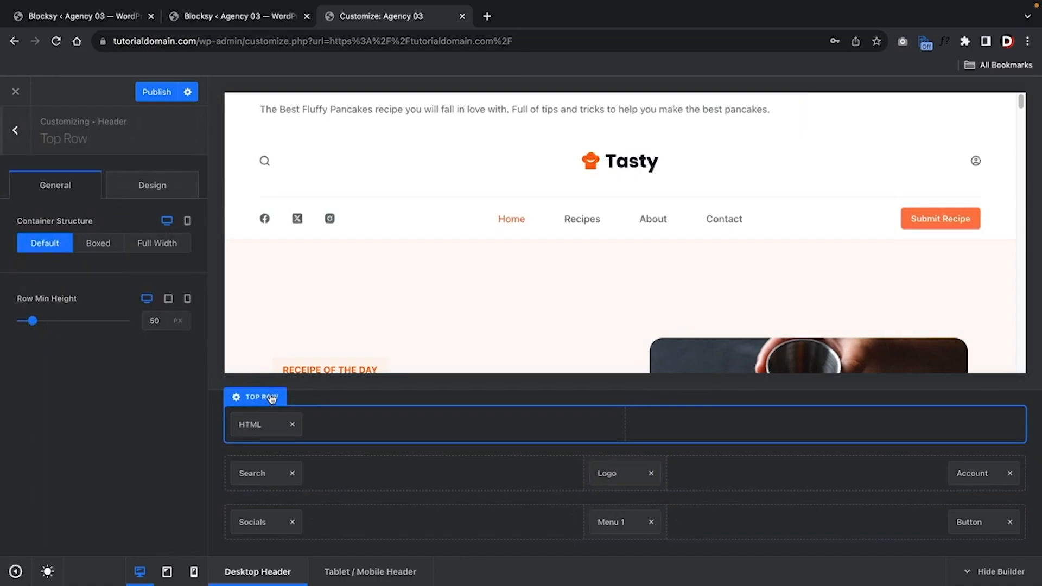
pyautogui.click(161, 189)
pyautogui.click(164, 242)
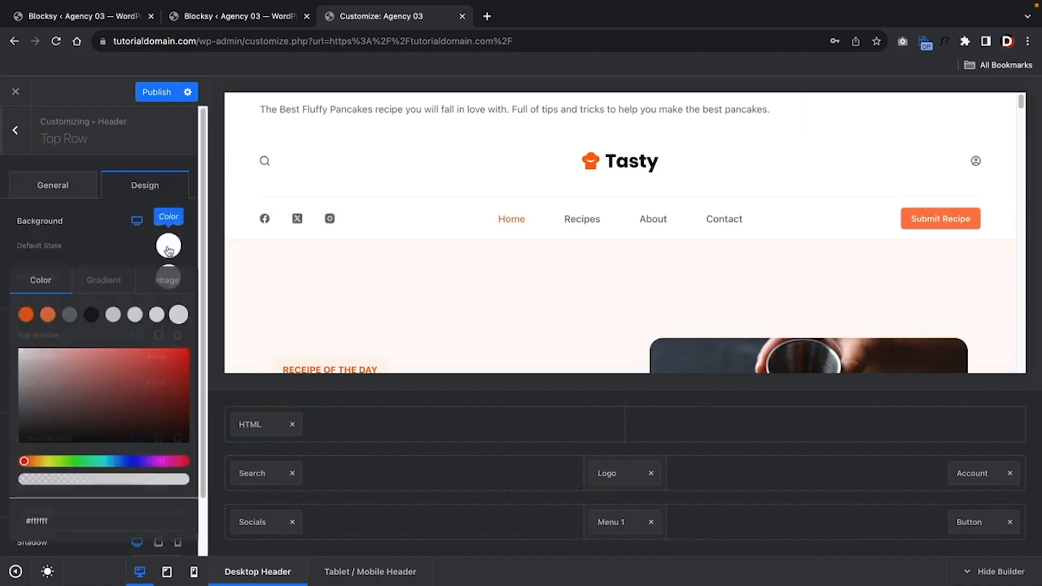
pyautogui.click(90, 315)
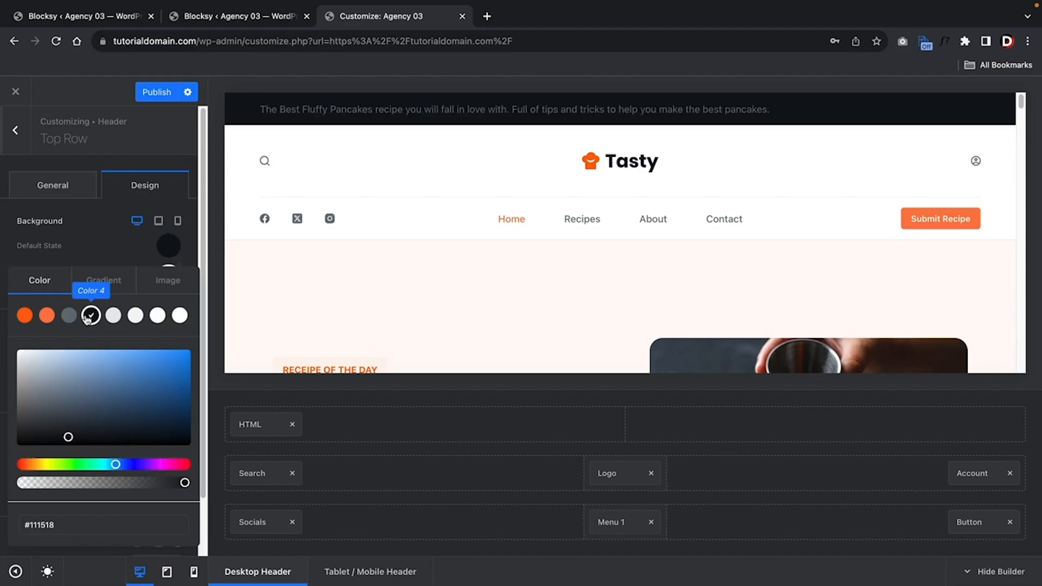
pyautogui.click(47, 315)
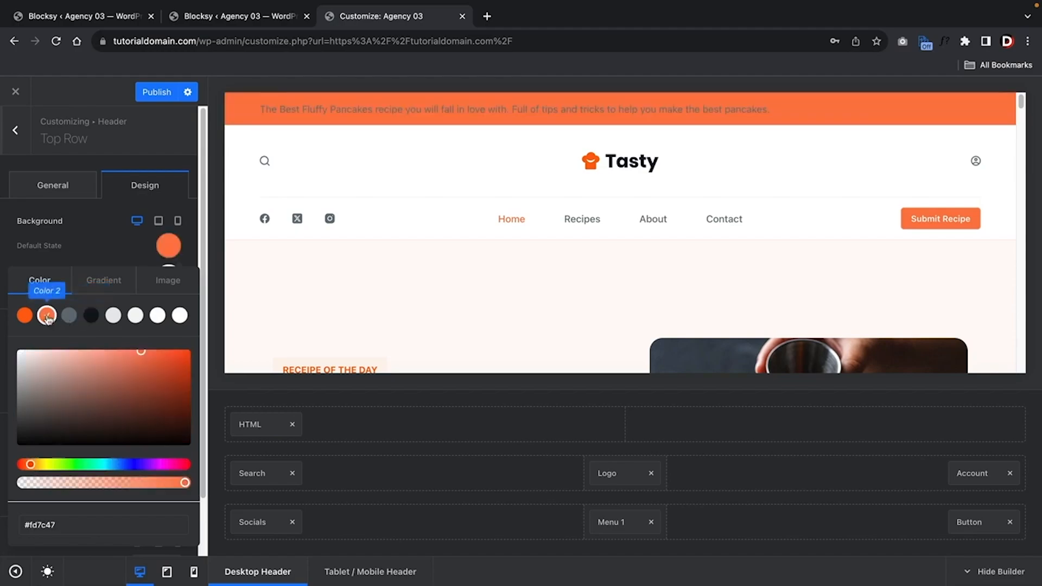
# Switch the Top Row's default background to a gradient and try several of the preset gradients
pyautogui.click(116, 283)
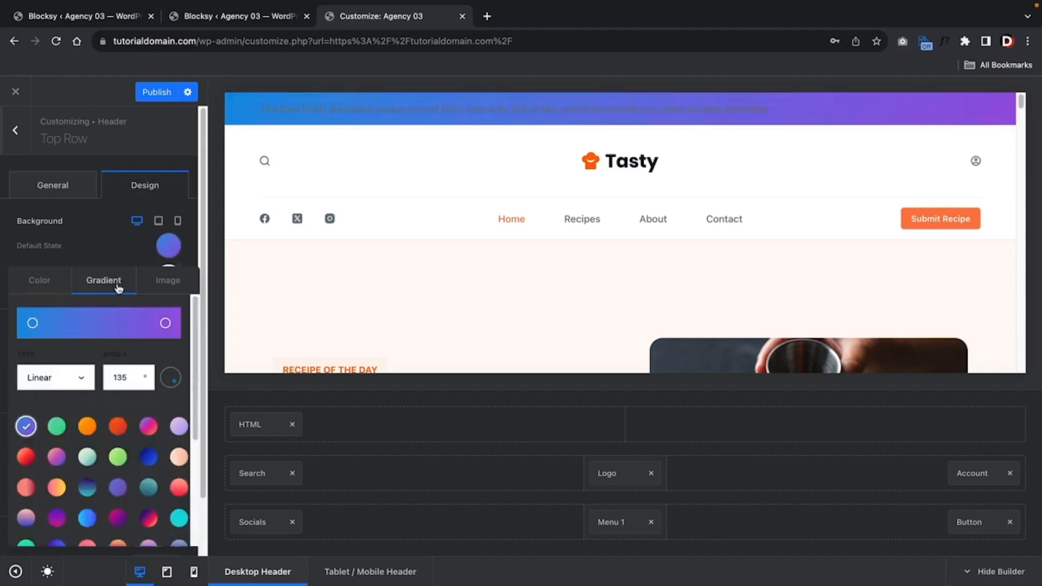
pyautogui.scroll(-2, 133, 425)
pyautogui.click(180, 361)
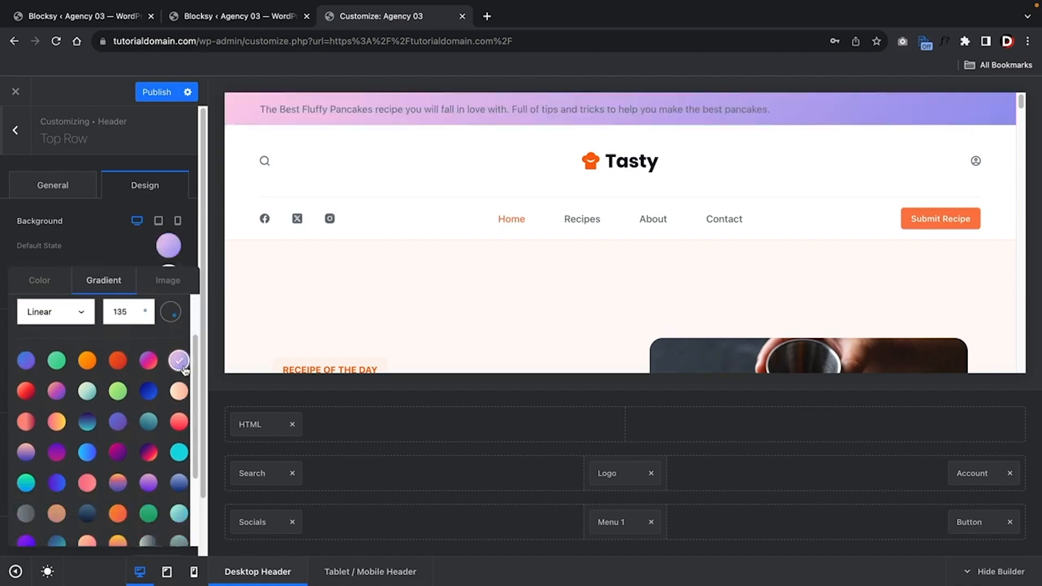
pyautogui.click(179, 391)
pyautogui.click(179, 422)
pyautogui.click(179, 452)
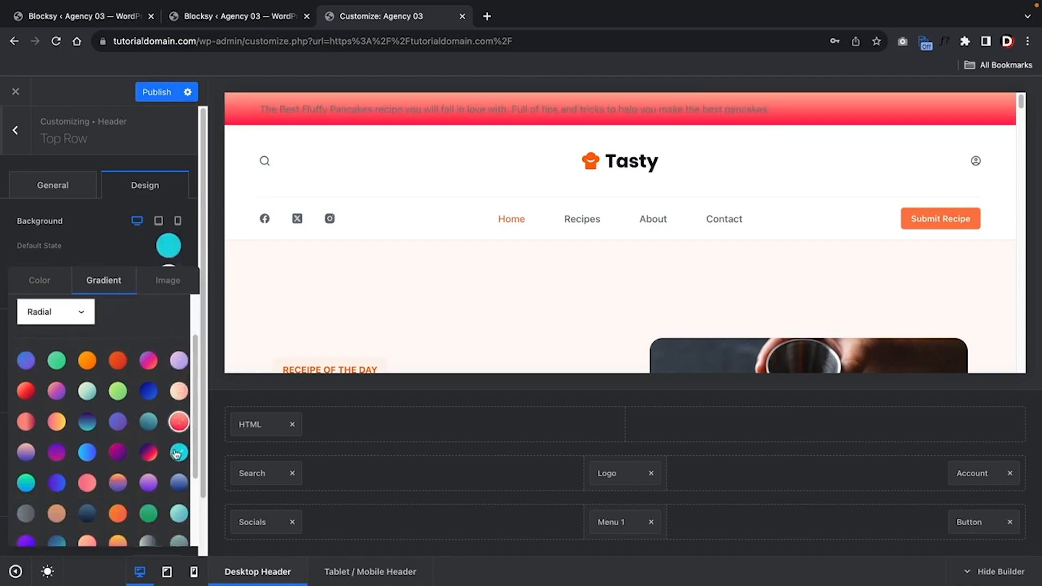
pyautogui.click(150, 450)
pyautogui.click(88, 516)
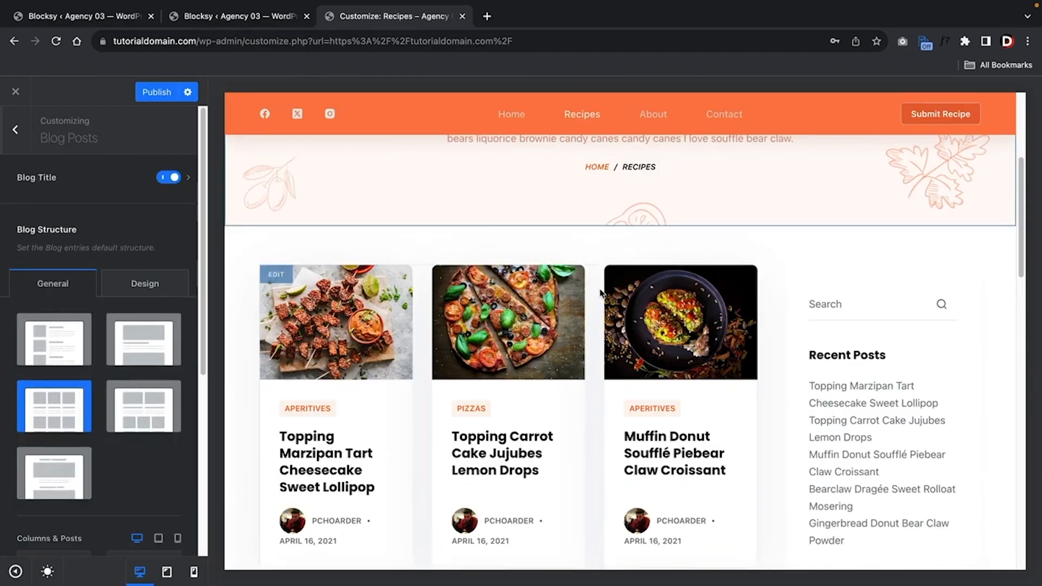
# Reopen the Blog Posts options and try the Simple, Classic and two-over-three card layouts for the blog structure
pyautogui.scroll(-3, 440, 278)
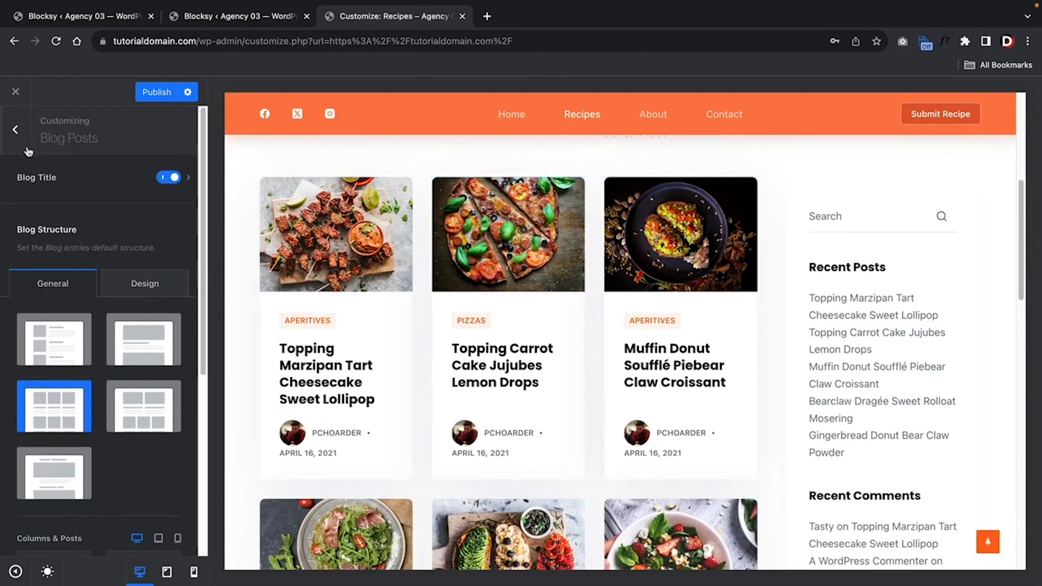
pyautogui.click(15, 129)
pyautogui.scroll(-4, 62, 384)
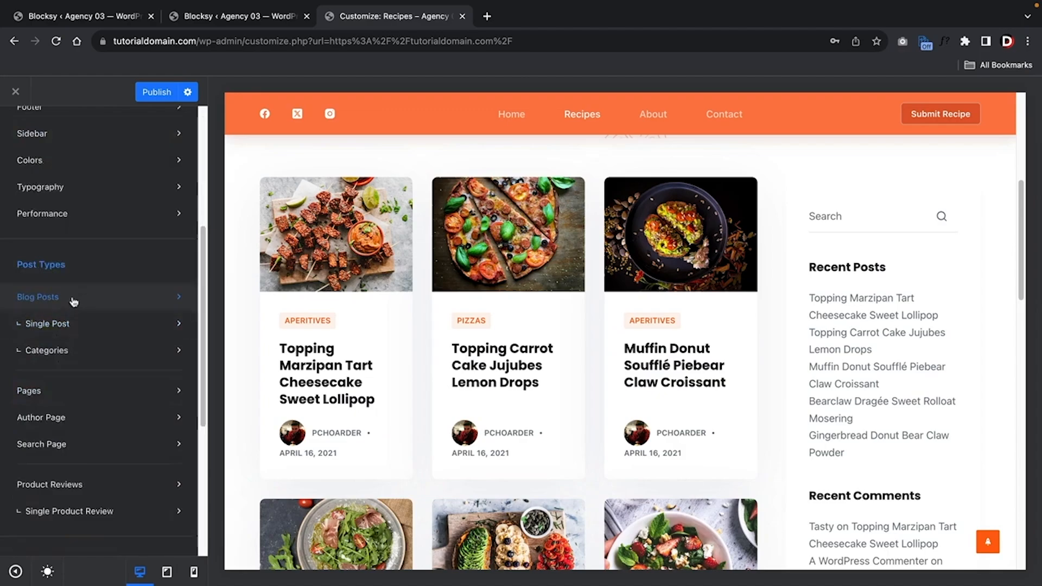
pyautogui.click(74, 300)
pyautogui.click(64, 347)
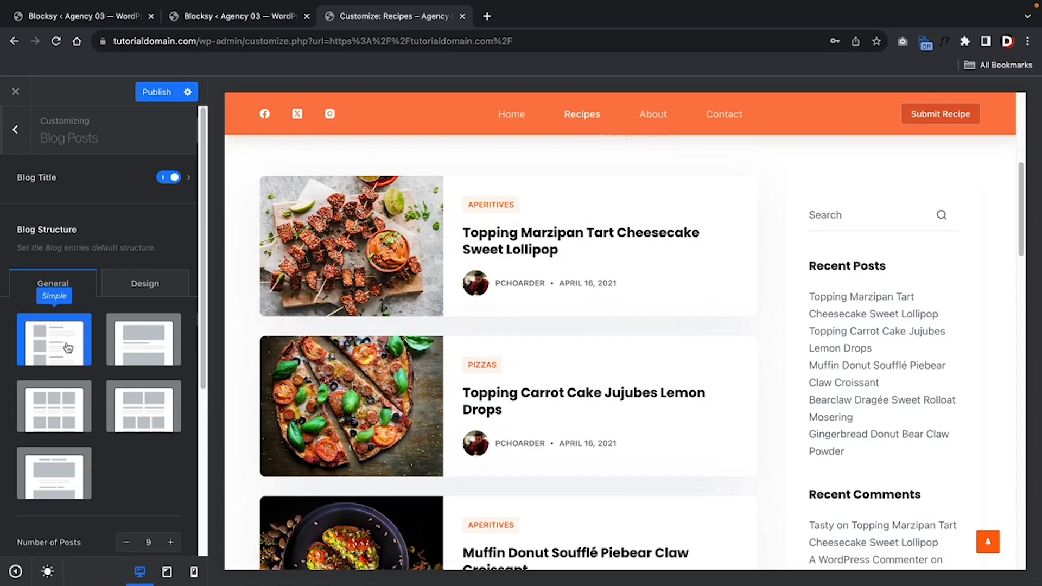
pyautogui.click(129, 347)
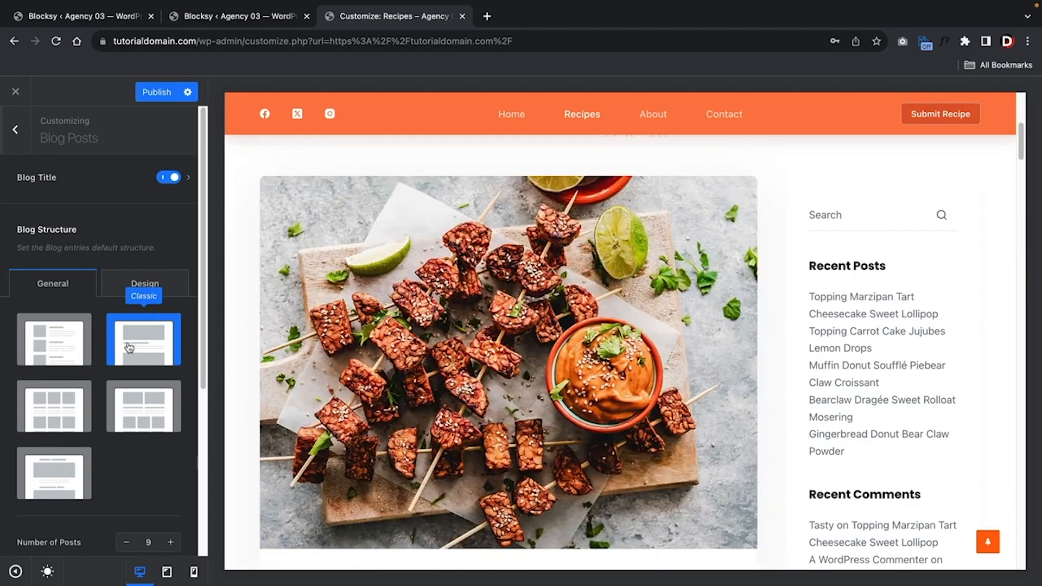
pyautogui.scroll(-4, 314, 359)
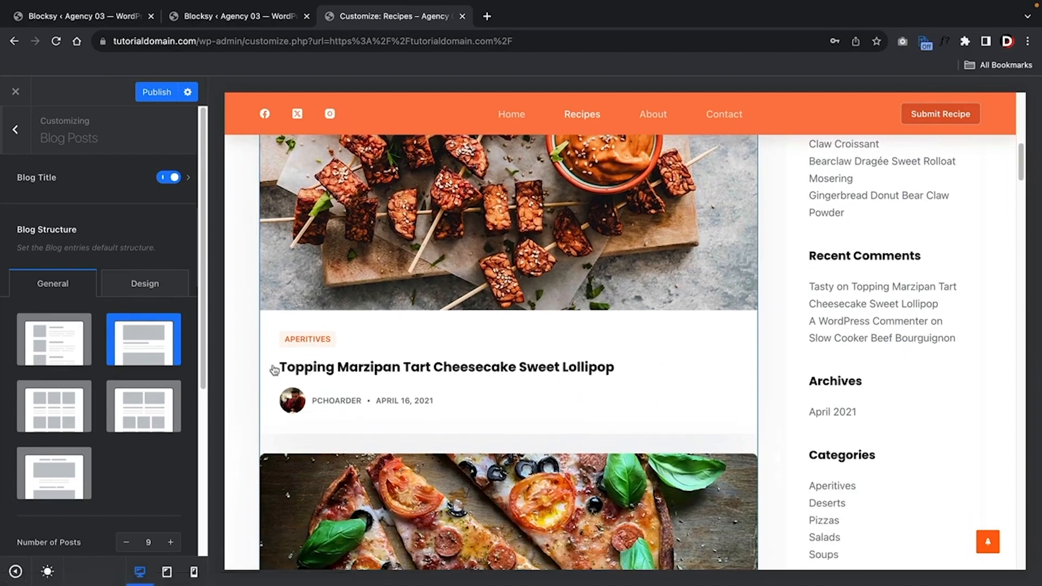
pyautogui.click(144, 406)
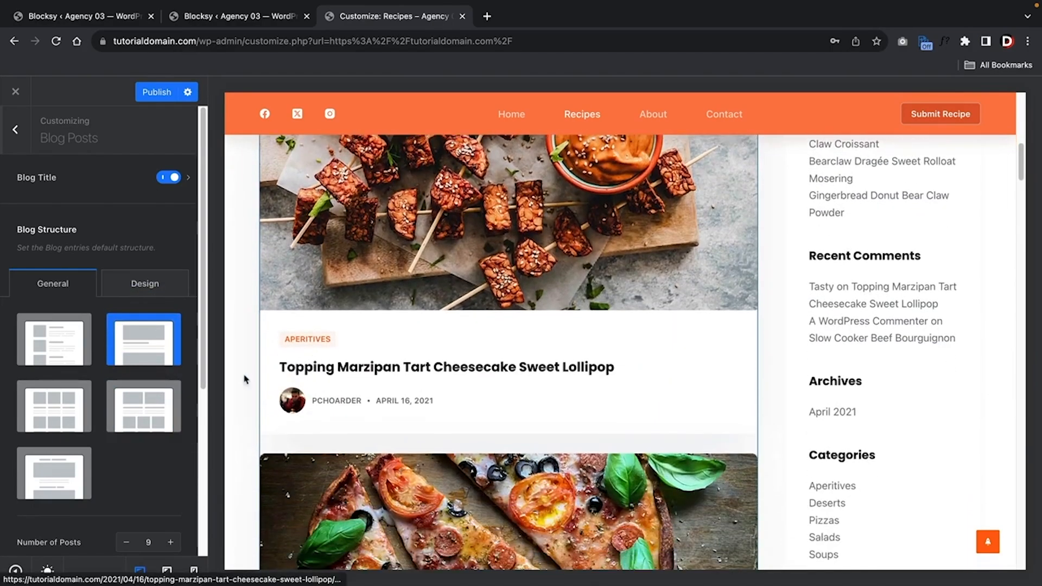
pyautogui.click(142, 404)
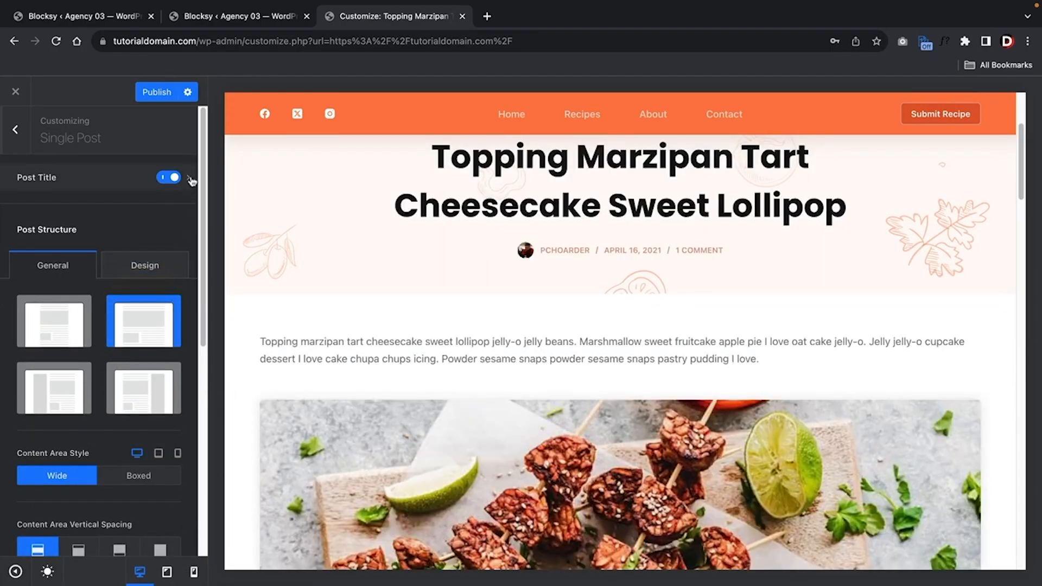
# Open the single post's Post Title options and switch the title to the Type 1 layout and back to the banner layout
pyautogui.click(190, 178)
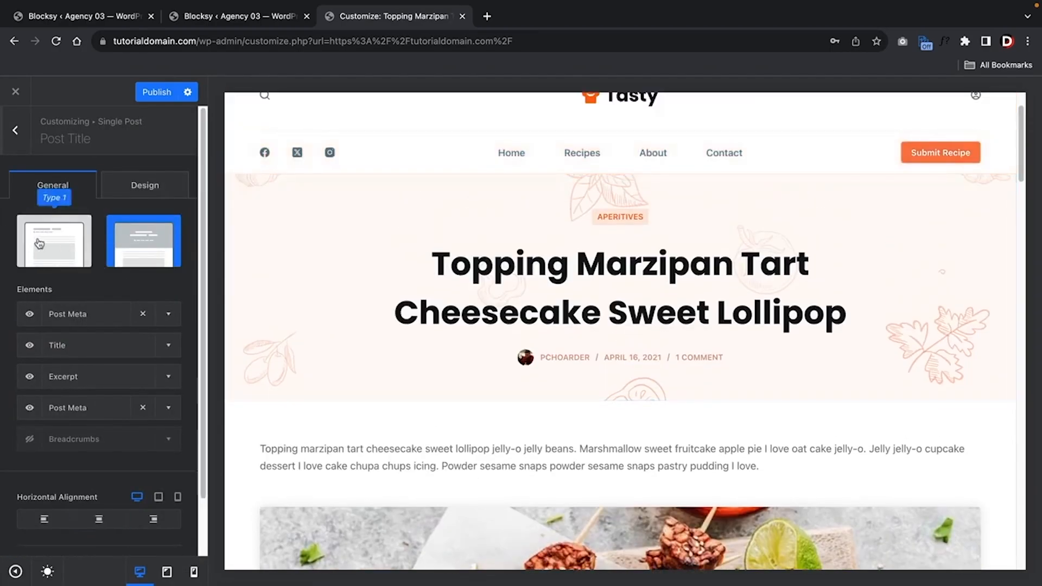
pyautogui.click(39, 243)
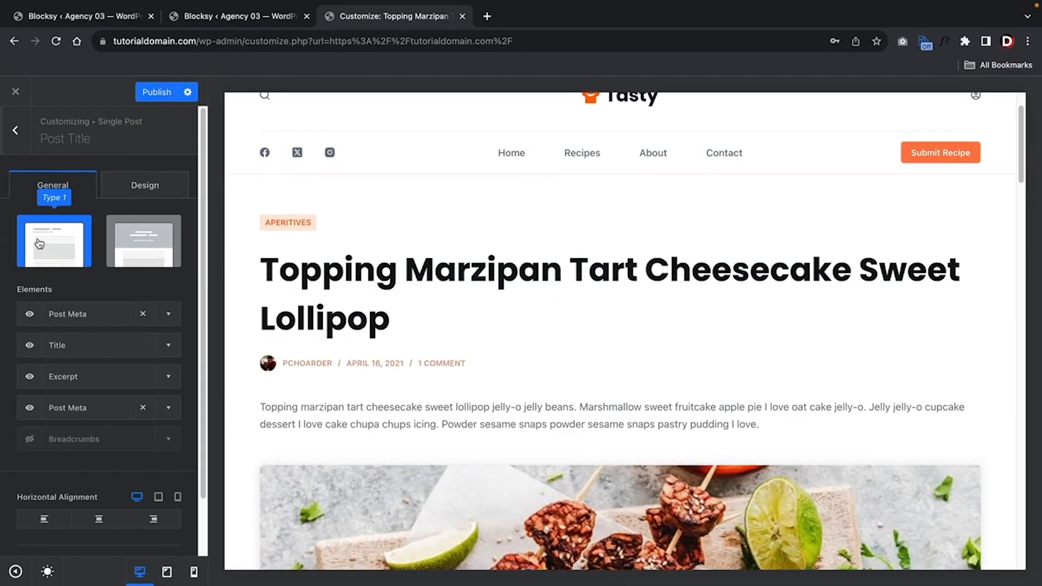
pyautogui.click(135, 242)
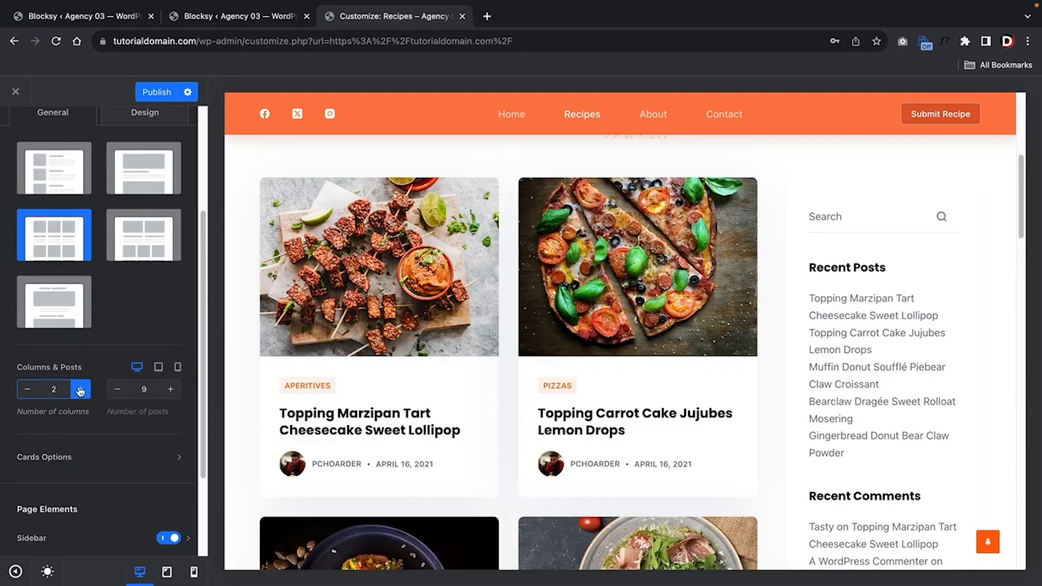
# Try 4 columns in the blog grid, set the number of columns to 3, and open the Cards Options
pyautogui.click(80, 389)
pyautogui.click(80, 389)
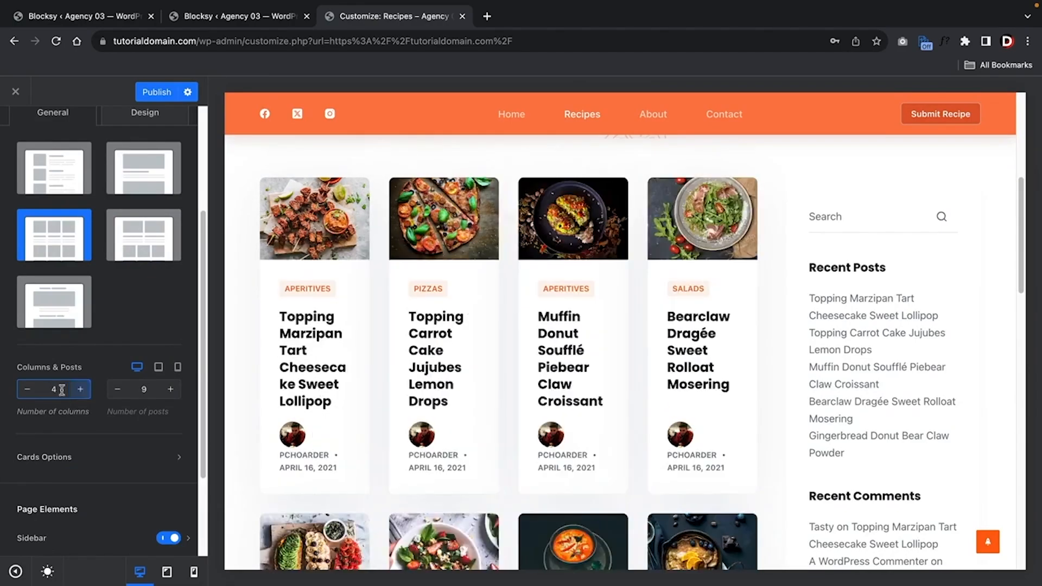
pyautogui.click(30, 393)
pyautogui.scroll(-2, 33, 399)
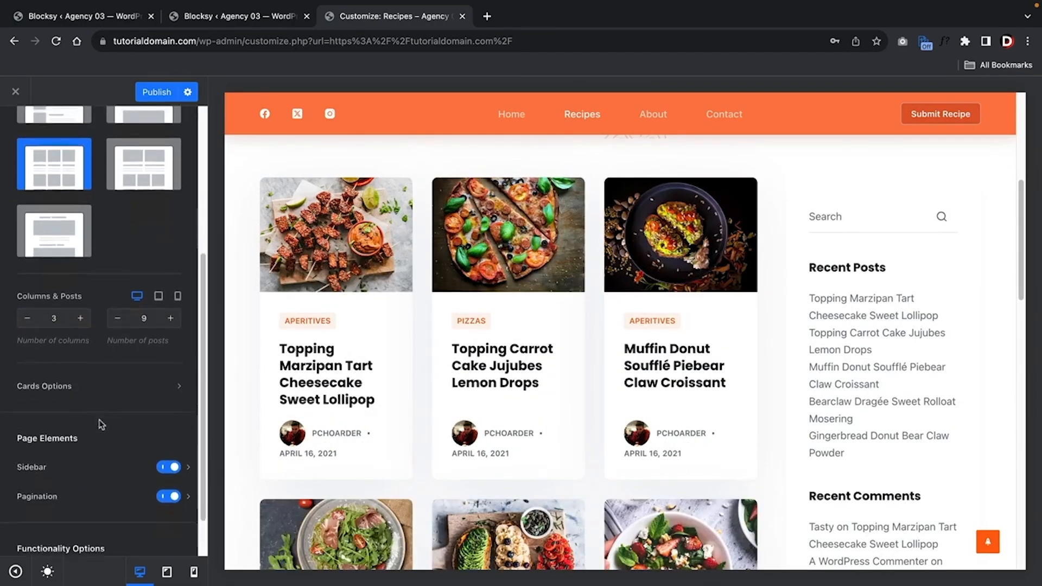
pyautogui.click(136, 387)
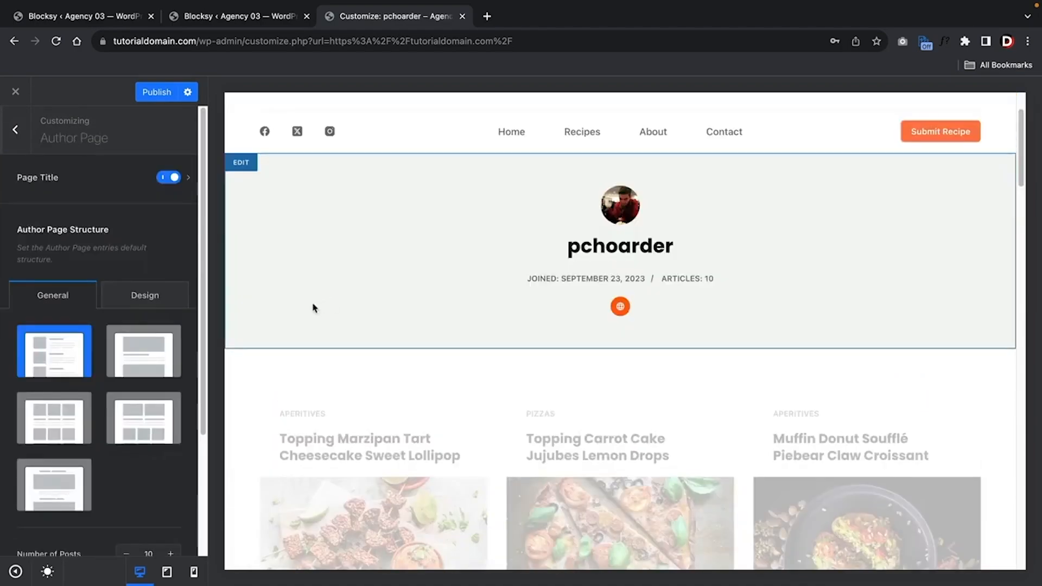
# Set the Author Page structure to the two-over-three card layout and look through the author's posts in the preview
pyautogui.scroll(-3, 314, 307)
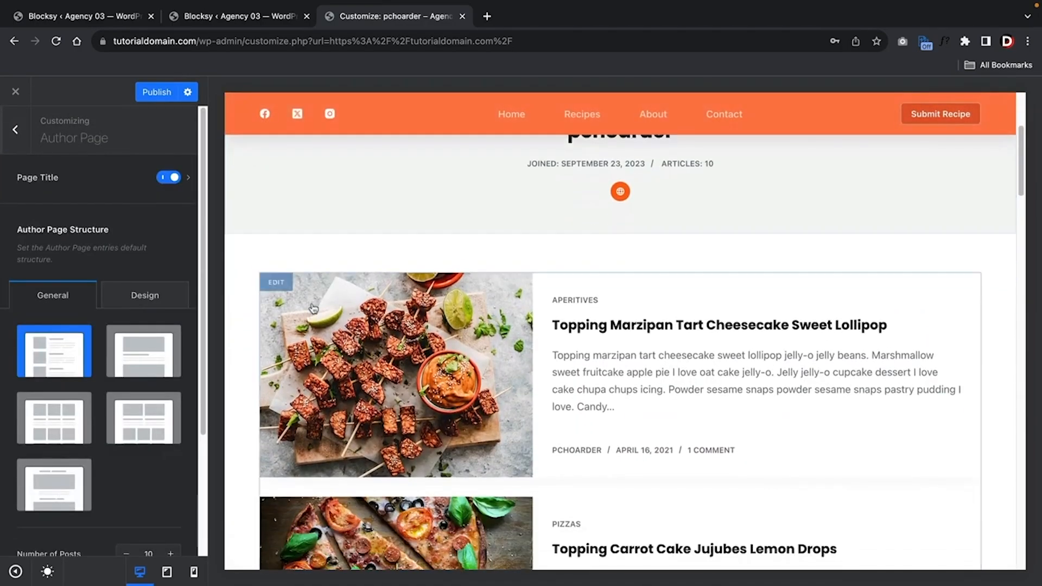
pyautogui.click(145, 421)
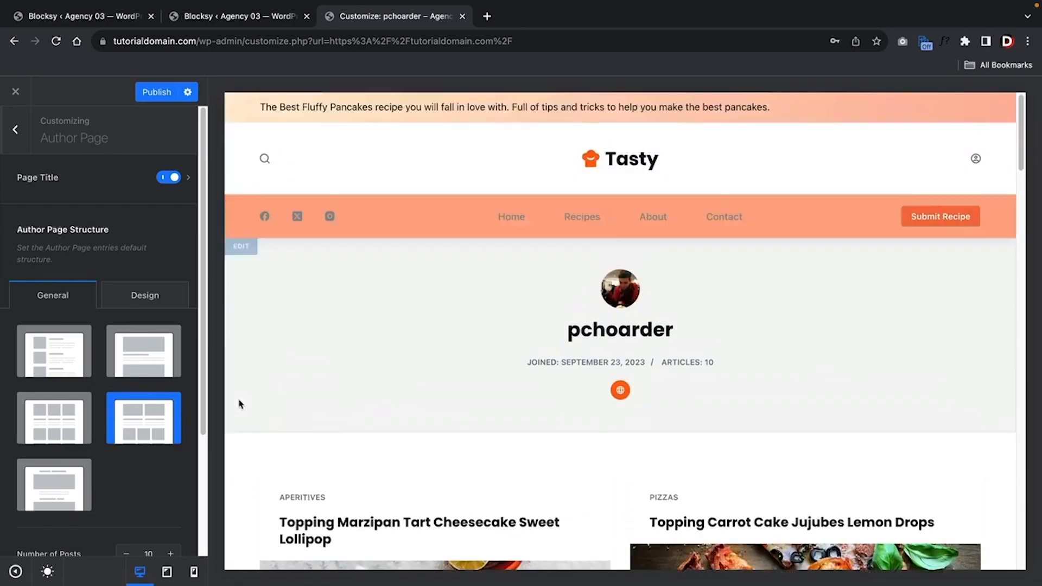
pyautogui.scroll(-5, 441, 376)
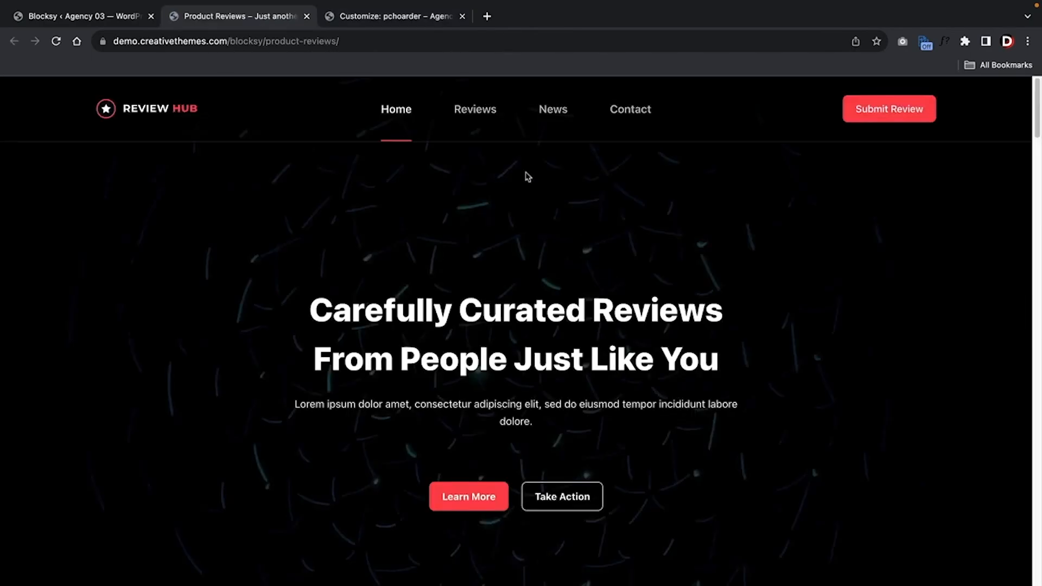
# Open the Reviews page of the Product Reviews demo site and examine the rating section of a single product review
pyautogui.click(488, 120)
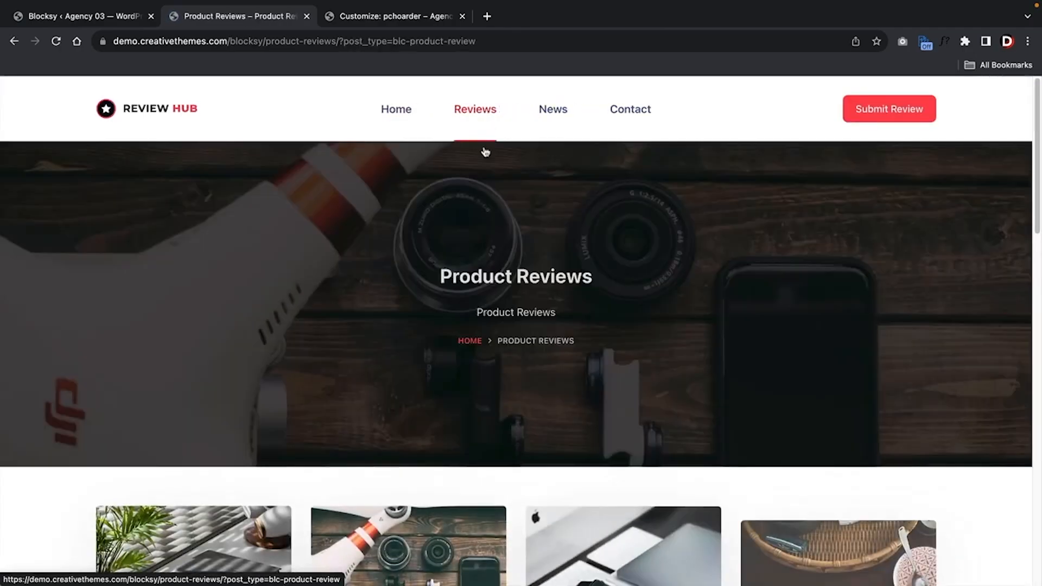
pyautogui.scroll(-5, 514, 256)
pyautogui.scroll(-2, 512, 260)
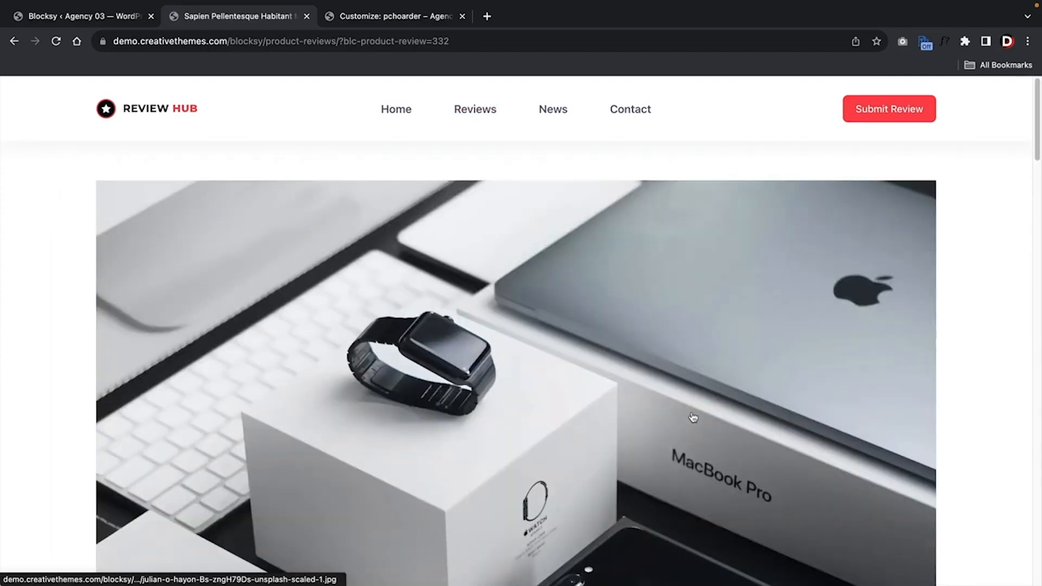
pyautogui.scroll(-10, 693, 417)
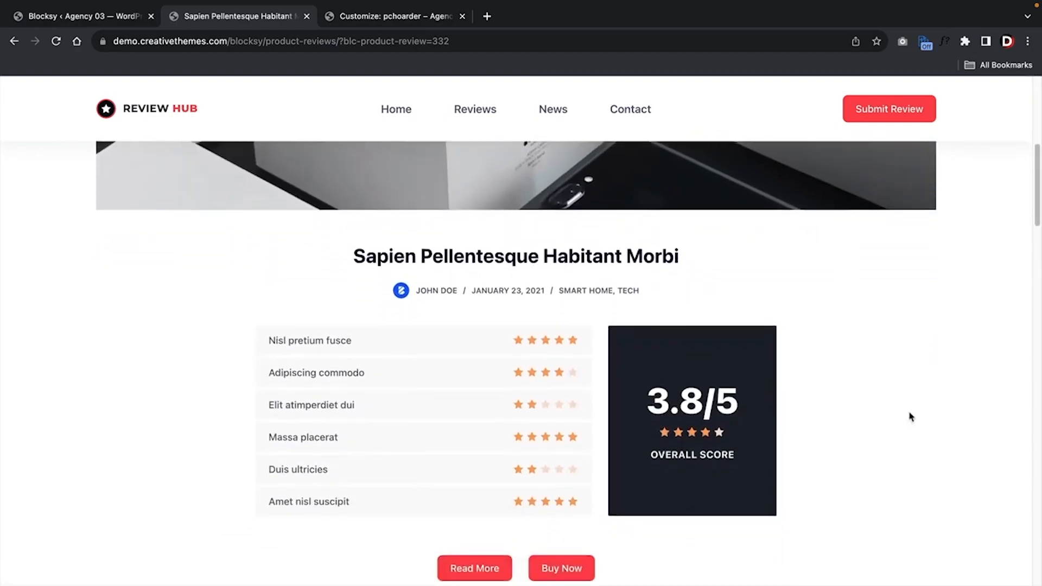
pyautogui.scroll(-3, 910, 417)
pyautogui.scroll(-3, 911, 417)
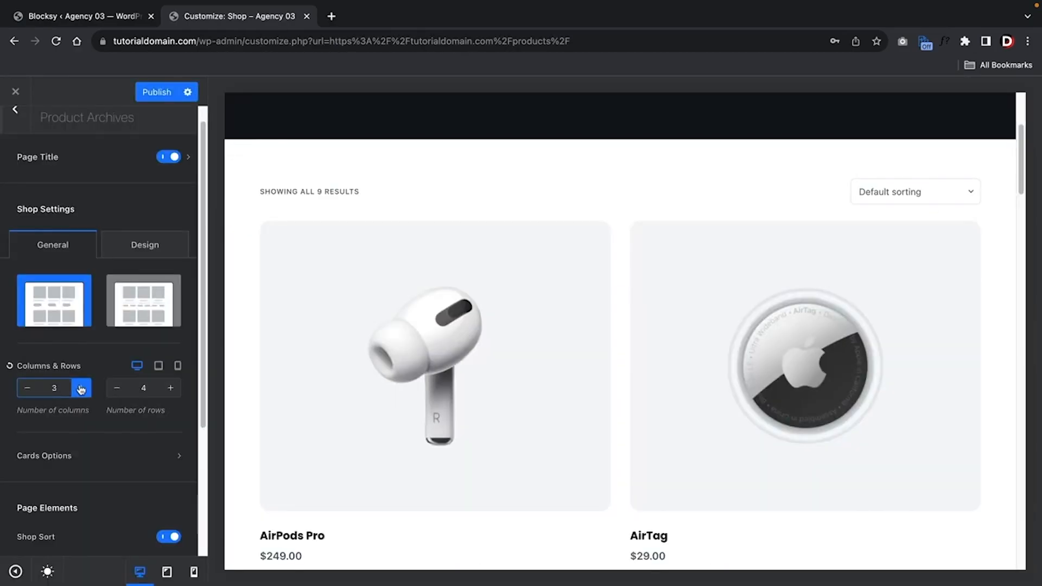
# Open the Product Archives design settings and turn on the shop page's Sidebar
pyautogui.click(141, 247)
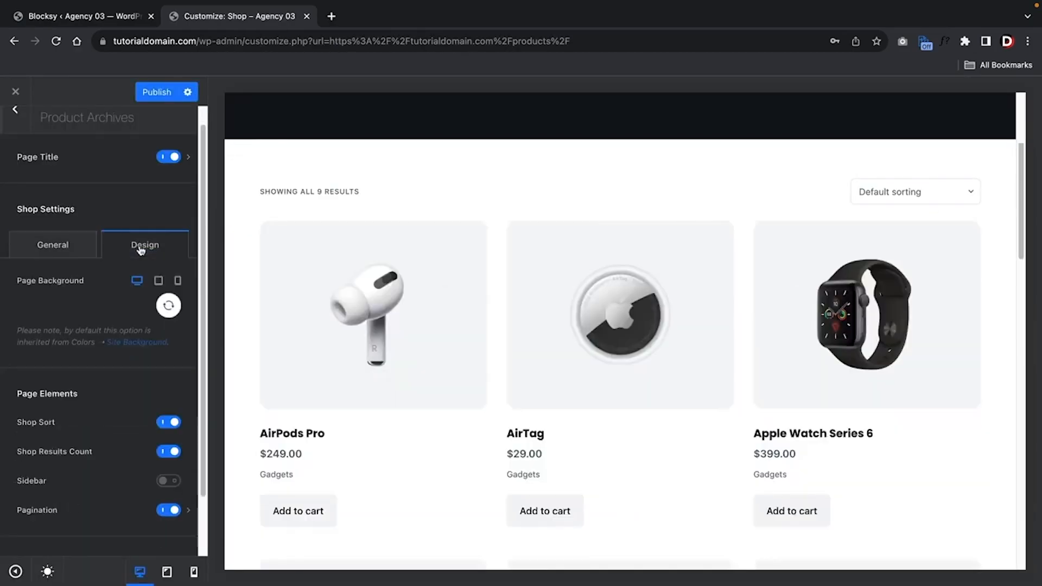
pyautogui.scroll(-1, 157, 444)
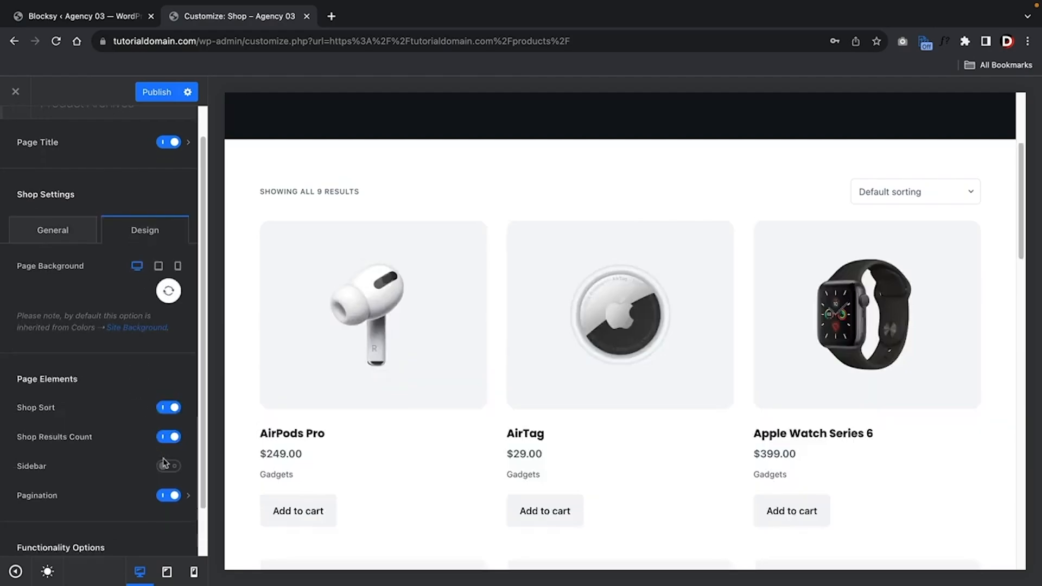
pyautogui.click(169, 466)
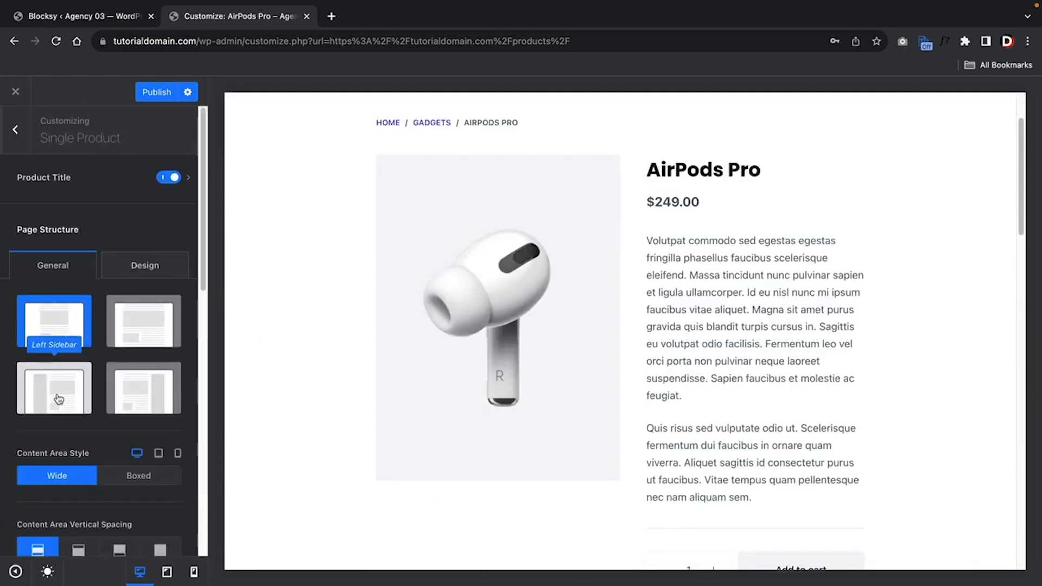
# Try the Left Sidebar structure for the single product page, set it to Normal Width, and look through the remaining settings
pyautogui.click(59, 399)
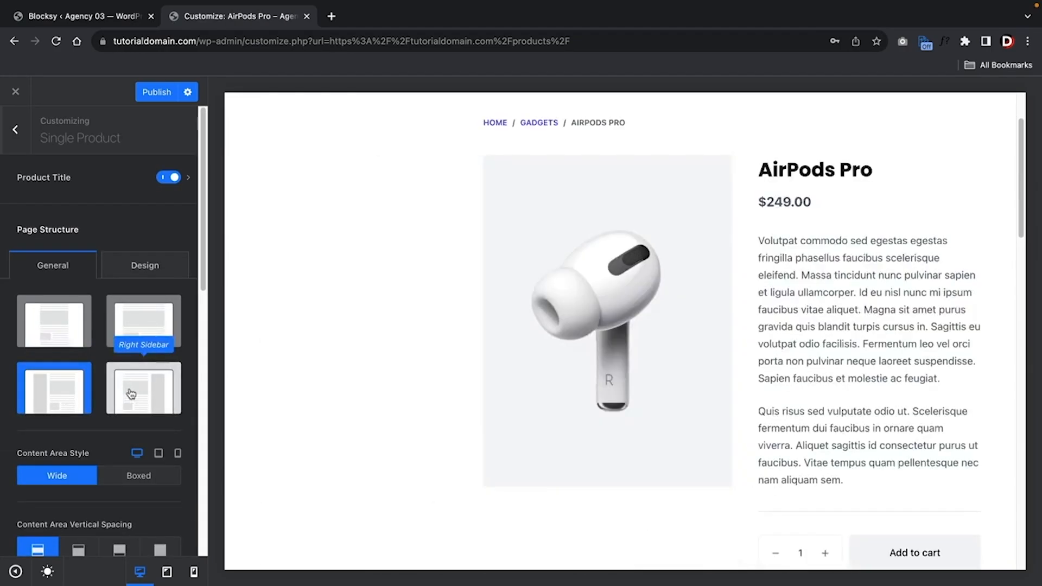
pyautogui.click(151, 334)
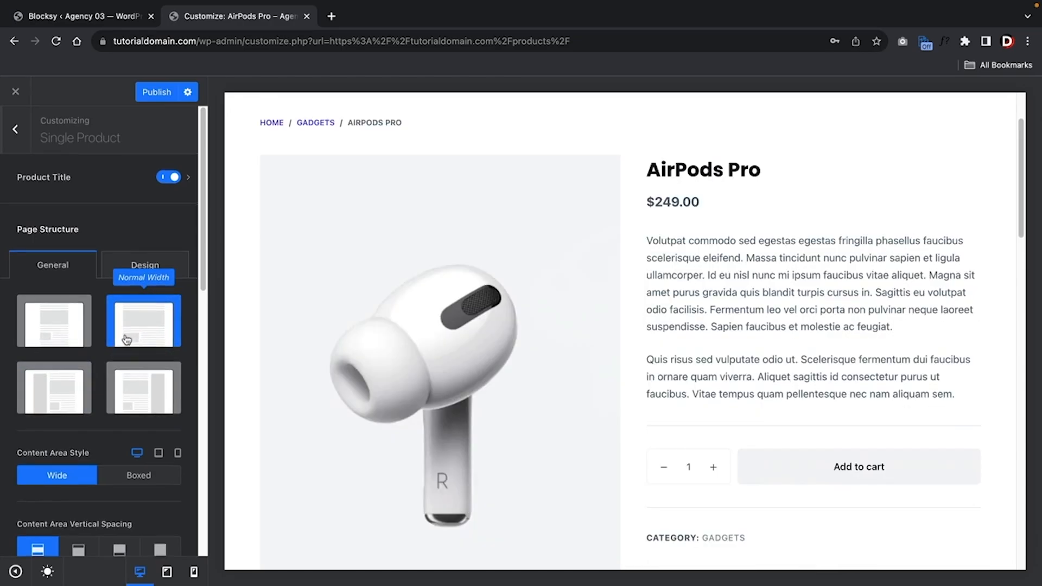
pyautogui.scroll(-8, 125, 335)
pyautogui.scroll(-3, 125, 339)
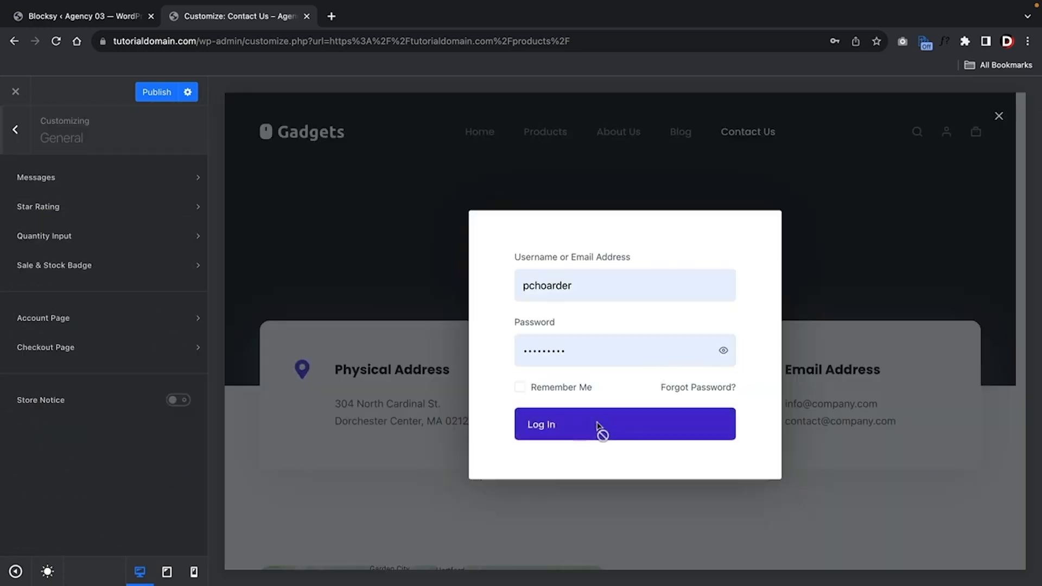
pyautogui.click(597, 423)
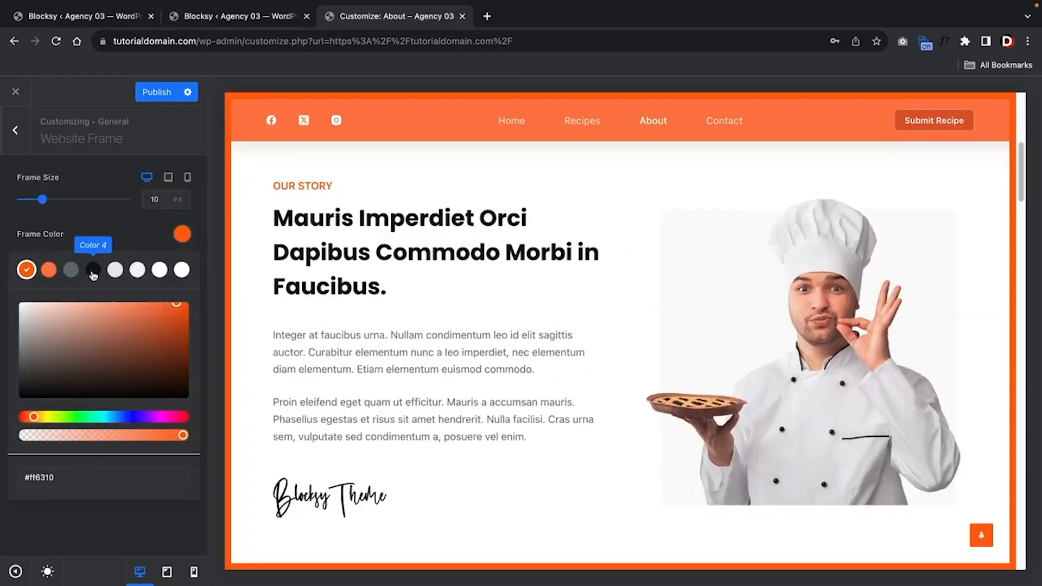
# Try the dark Color 4 swatch and other shades for the website frame, and set the breadcrumb separator to the Type 3 slash
pyautogui.click(93, 271)
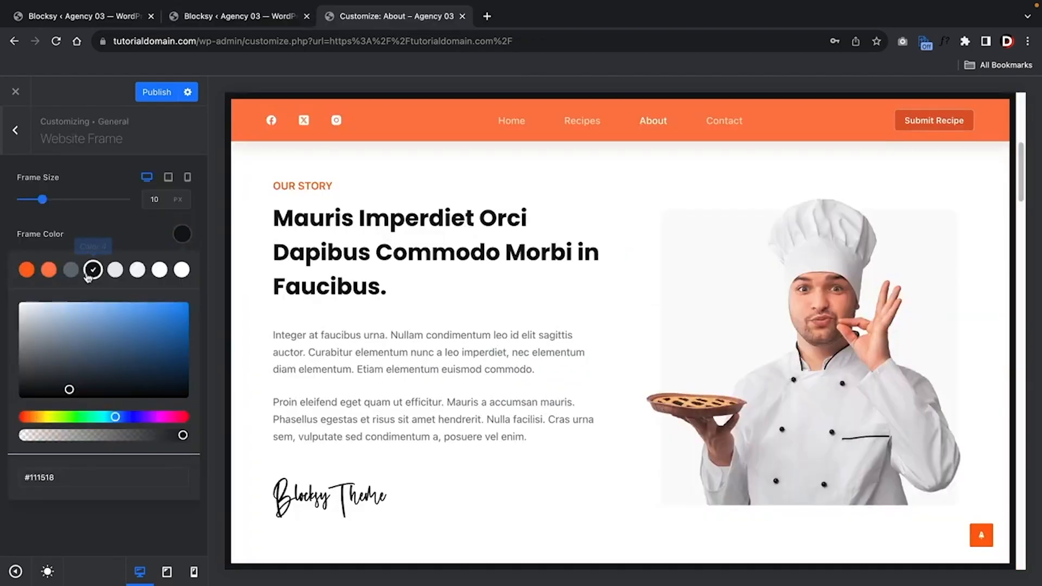
pyautogui.click(71, 269)
pyautogui.moveTo(79, 348); pyautogui.dragTo(177, 319)
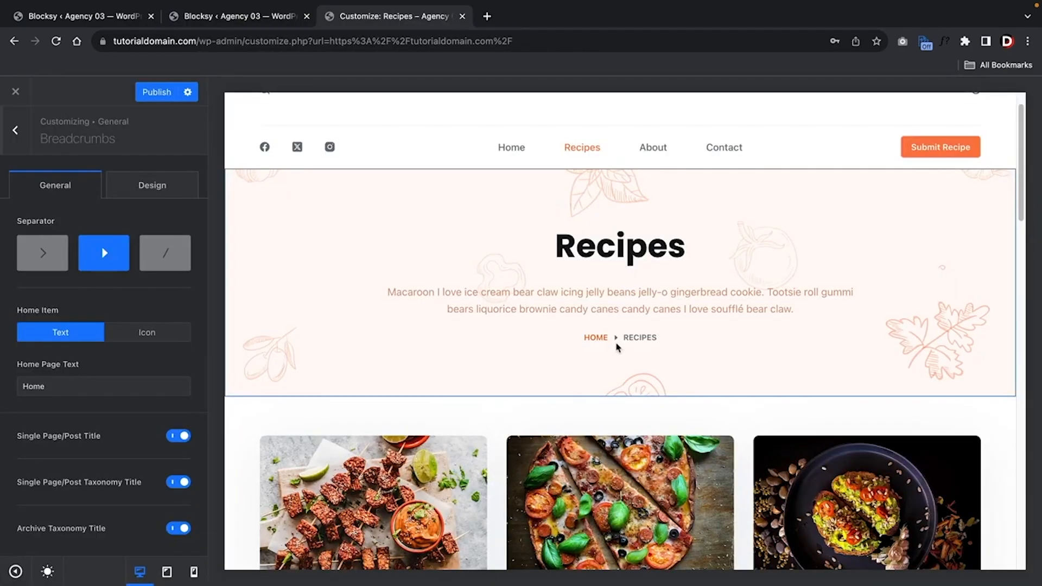
pyautogui.click(173, 259)
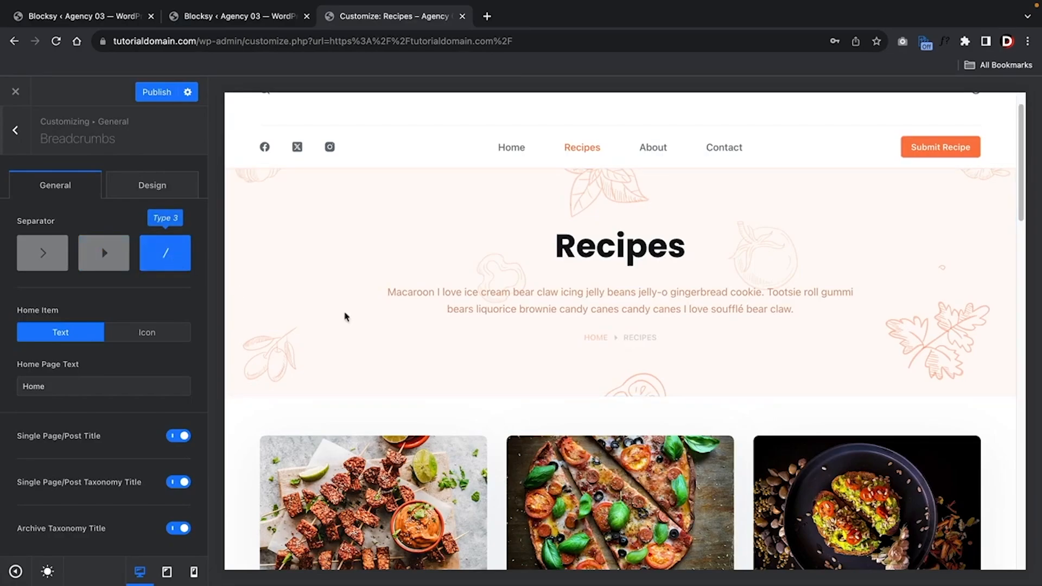
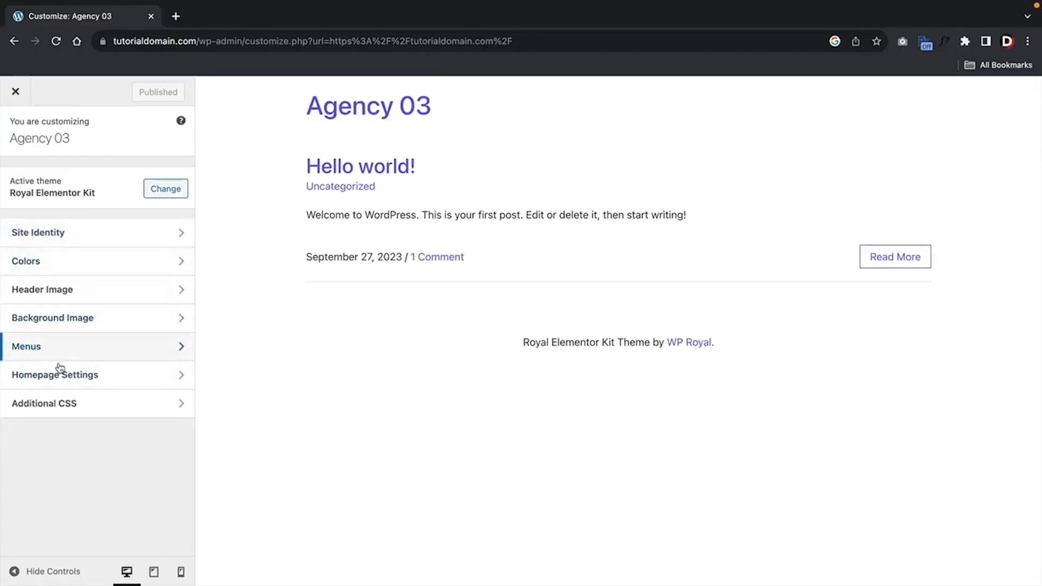
# Look through the Royal Elementor Kit theme's Site Identity, Header Image and Background Image settings, and close the customizer
pyautogui.click(94, 234)
pyautogui.click(16, 130)
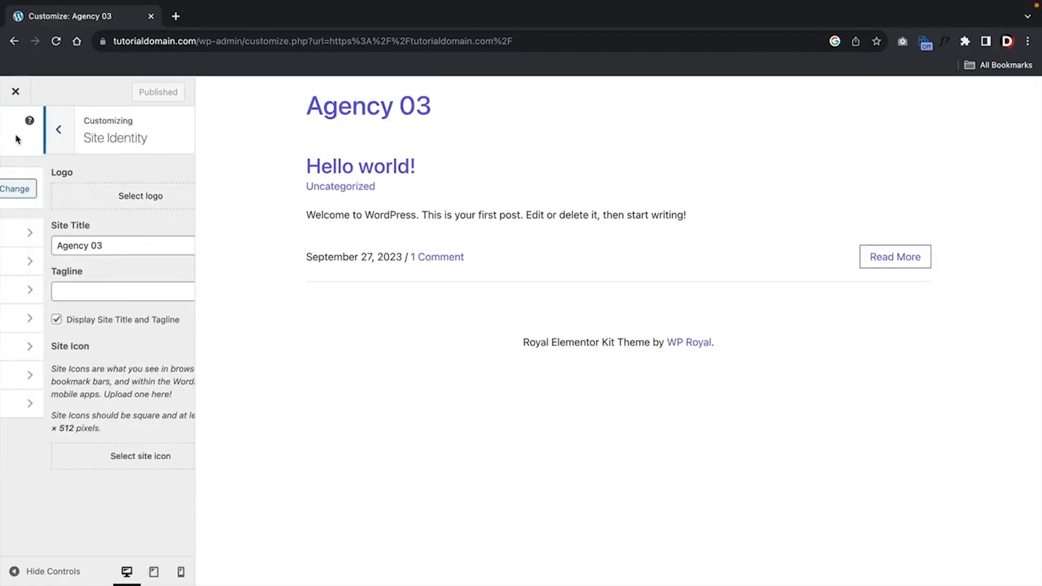
pyautogui.click(107, 289)
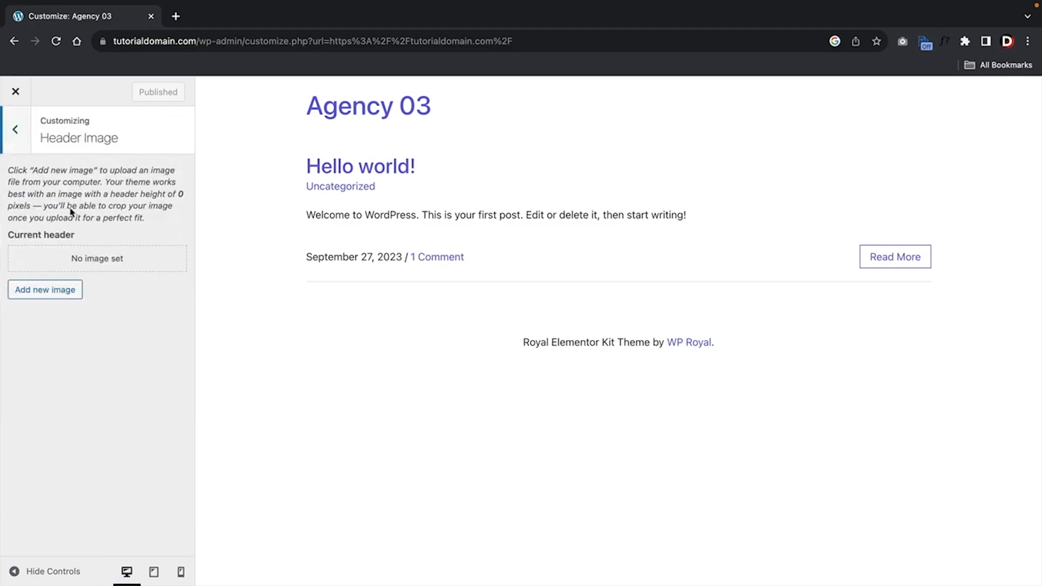
pyautogui.click(16, 131)
pyautogui.click(71, 318)
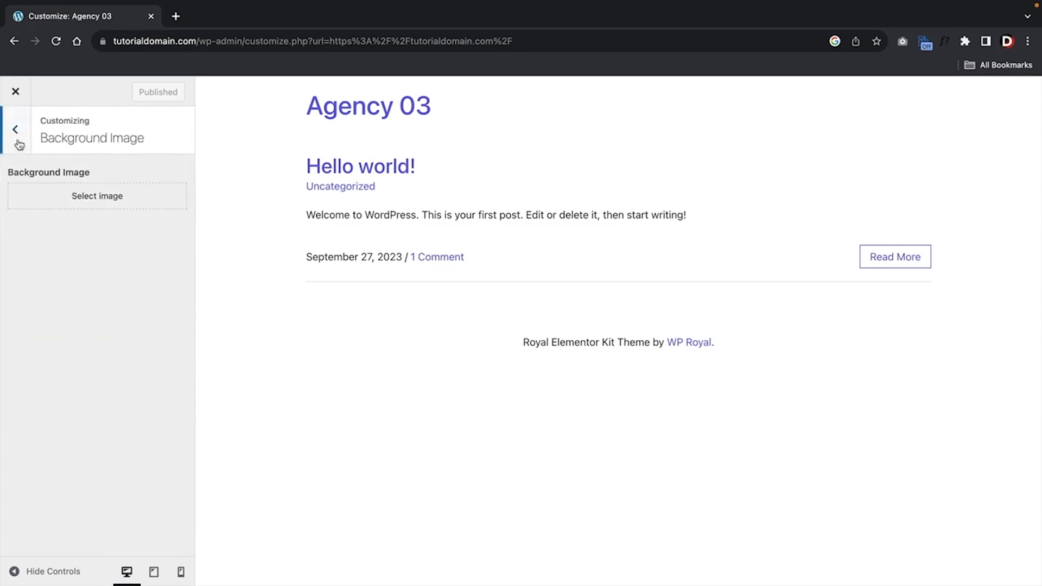
pyautogui.click(15, 91)
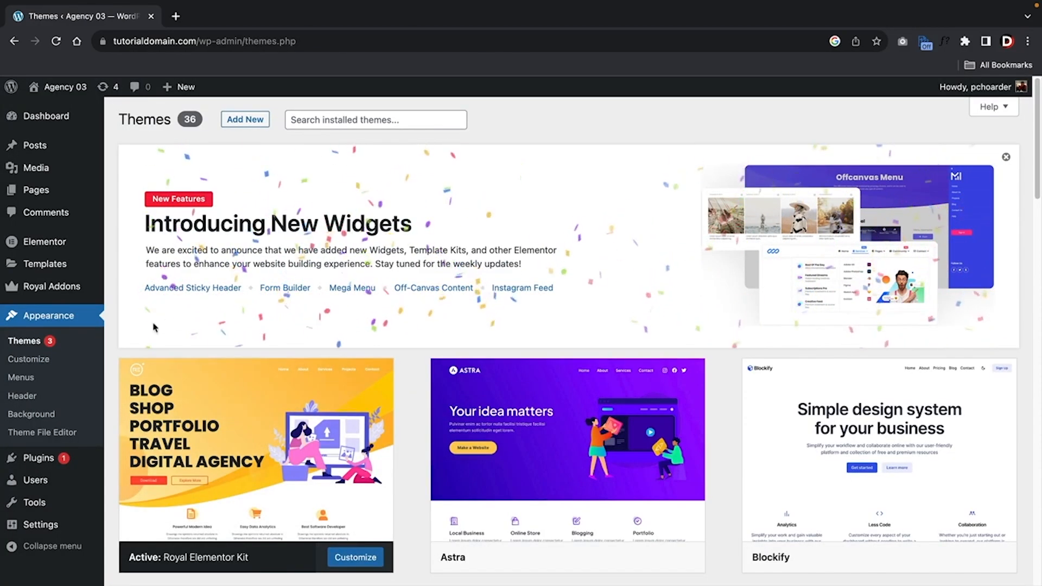
# Open Royal Addons, dismiss the Dynamic Content announcement, and browse the designs in the Royal Elementor Templates Kit
pyautogui.click(85, 288)
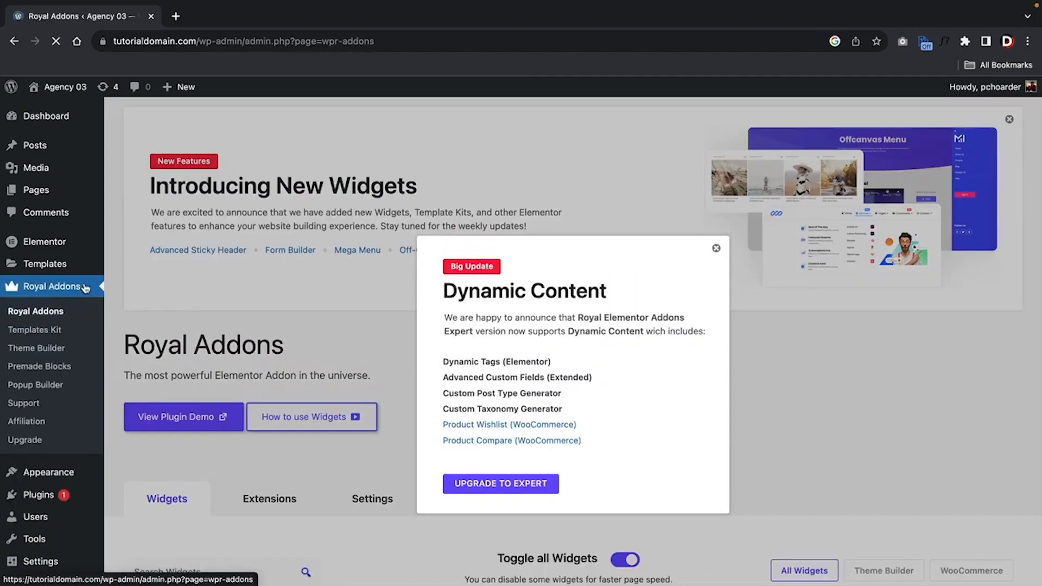
pyautogui.click(716, 248)
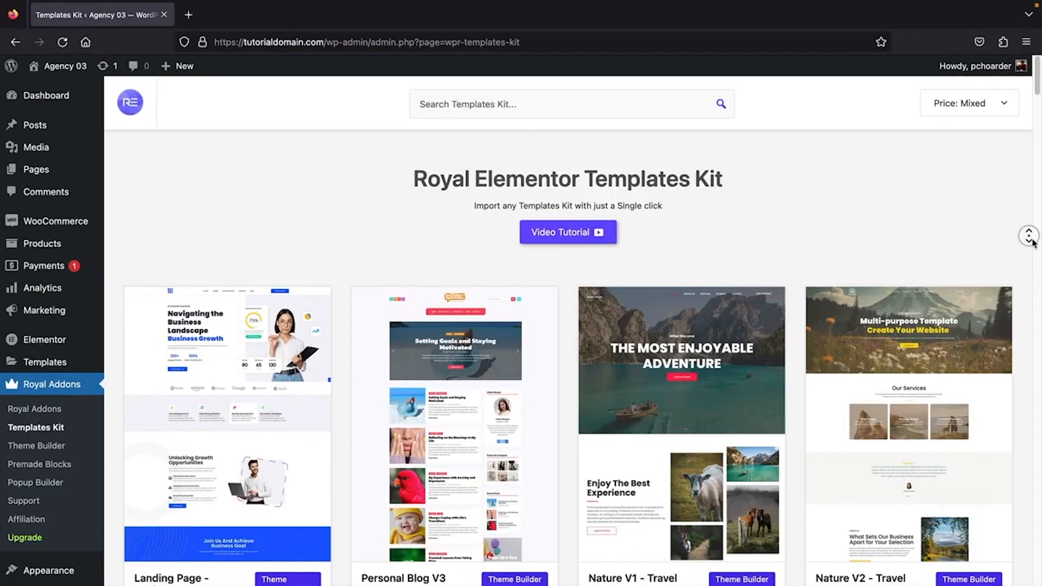
pyautogui.scroll(-3, 1032, 242)
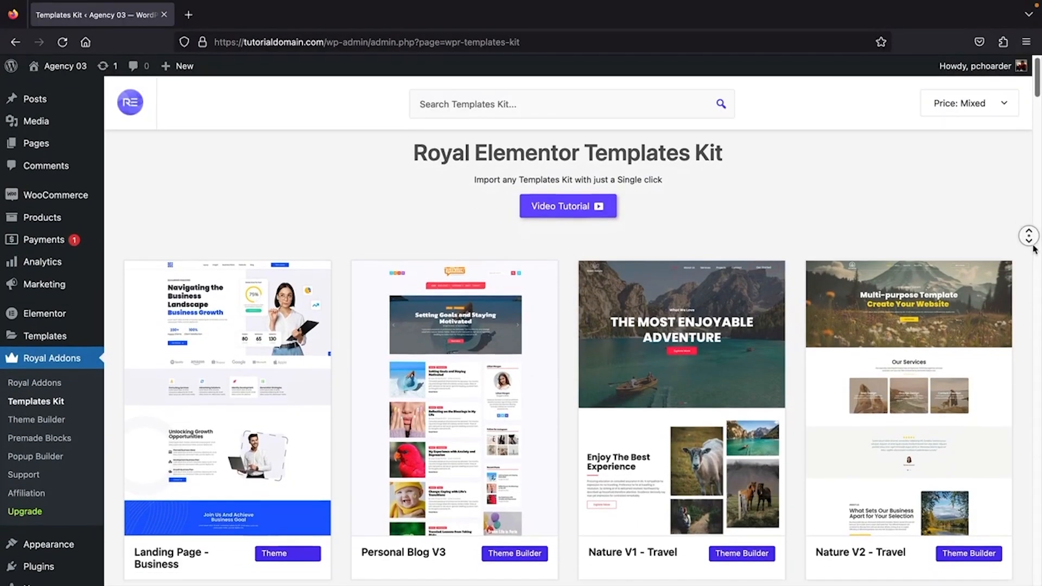
pyautogui.scroll(-4, 1034, 249)
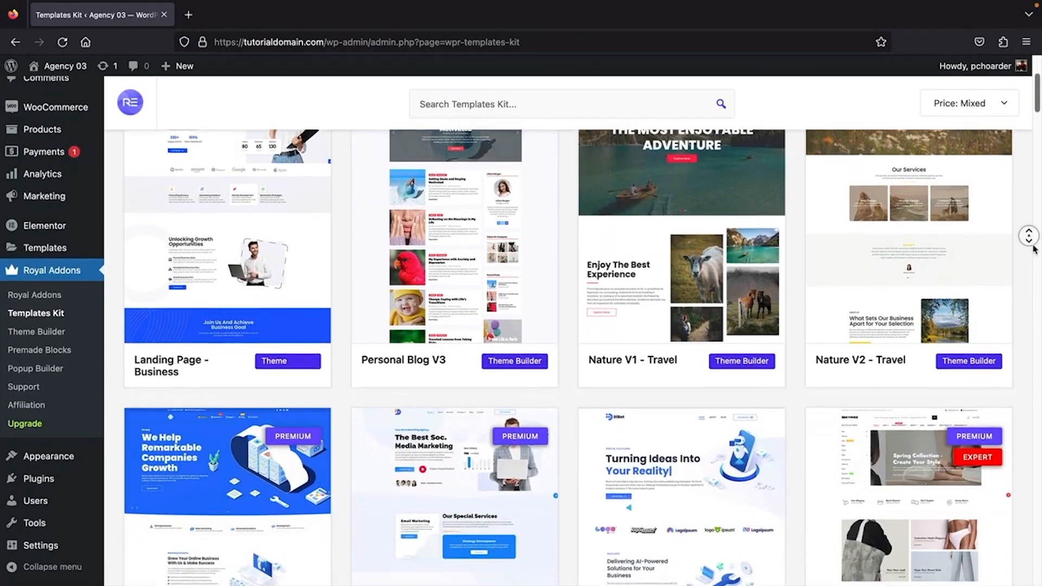
pyautogui.scroll(-4, 1034, 249)
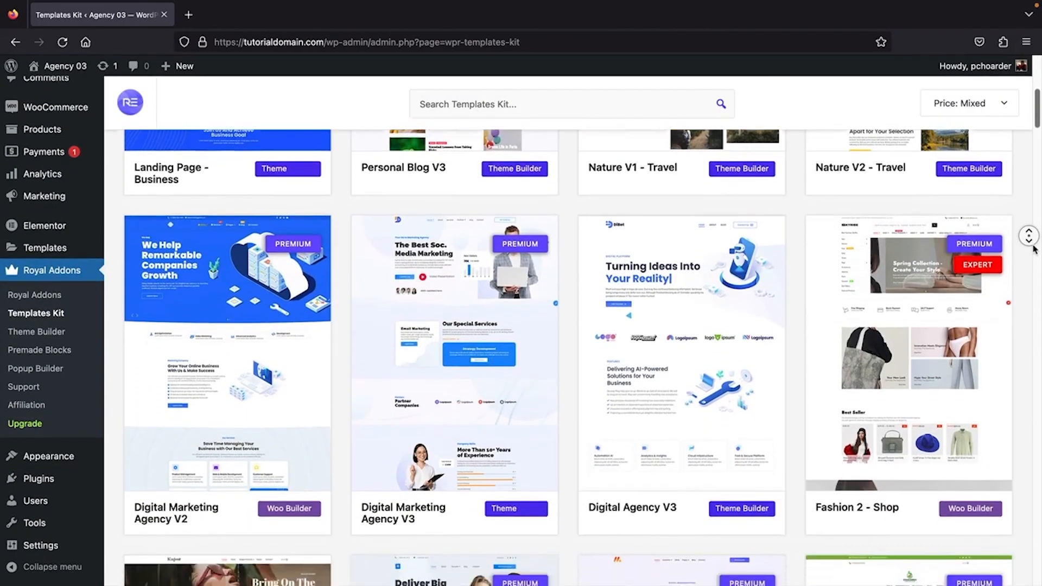
pyautogui.scroll(-4, 1034, 249)
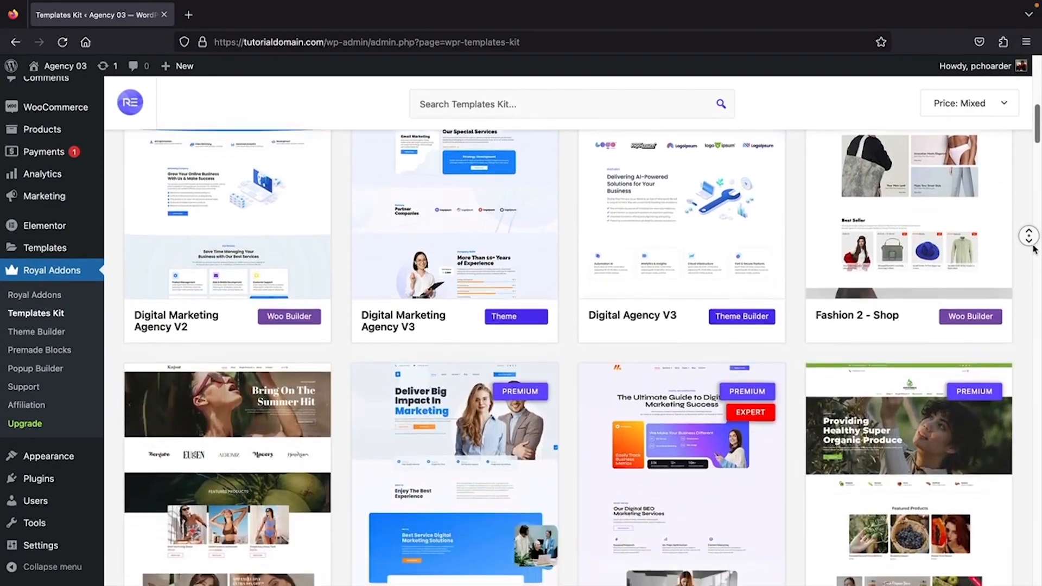
pyautogui.scroll(-4, 1034, 249)
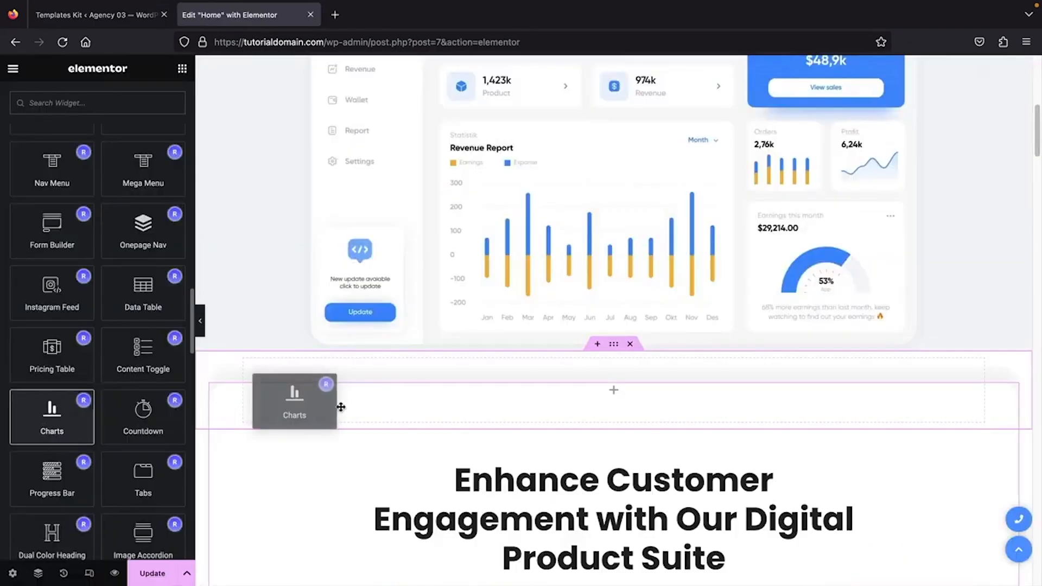
# Add a Charts widget to the empty section above the "Enhance Customer Engagement" heading, and delete it
pyautogui.moveTo(339, 407); pyautogui.dragTo(546, 368)
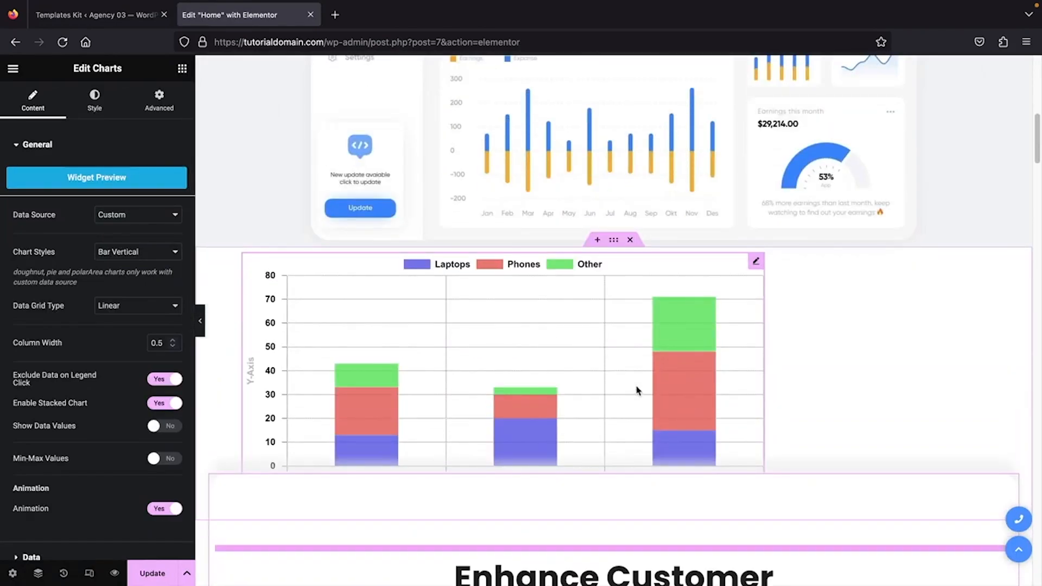
pyautogui.rightClick(750, 270)
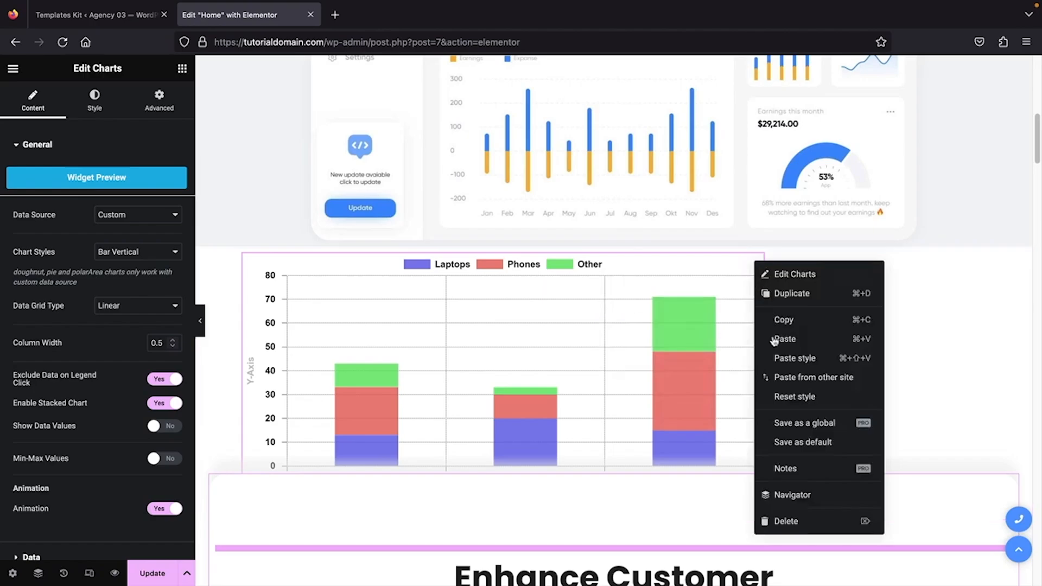
pyautogui.click(786, 522)
# Look through the available Royal Addons widgets, and browse the Royal library's page templates filtered to Free
pyautogui.scroll(-10, 98, 325)
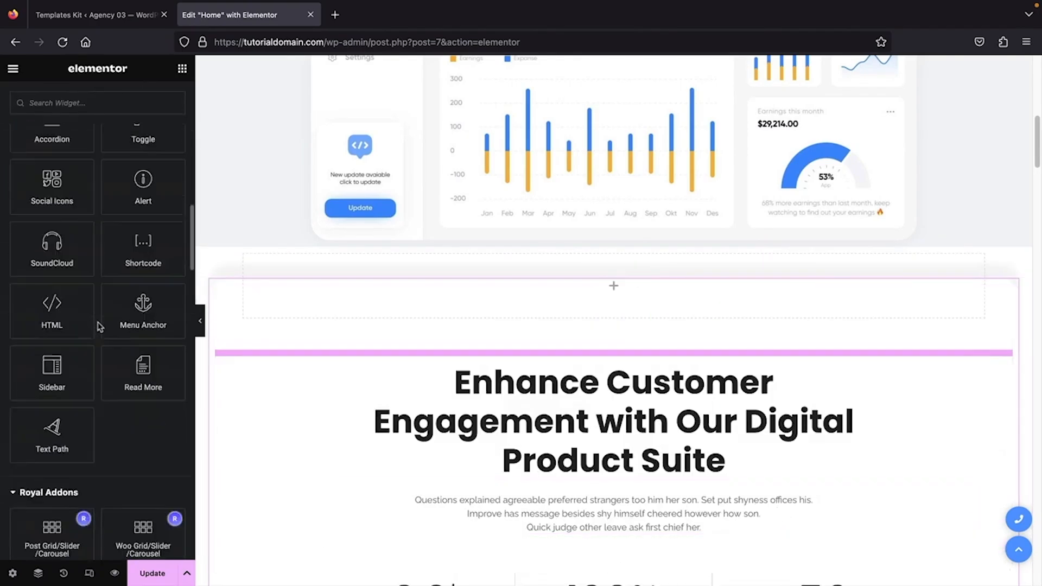
pyautogui.scroll(-5, 99, 326)
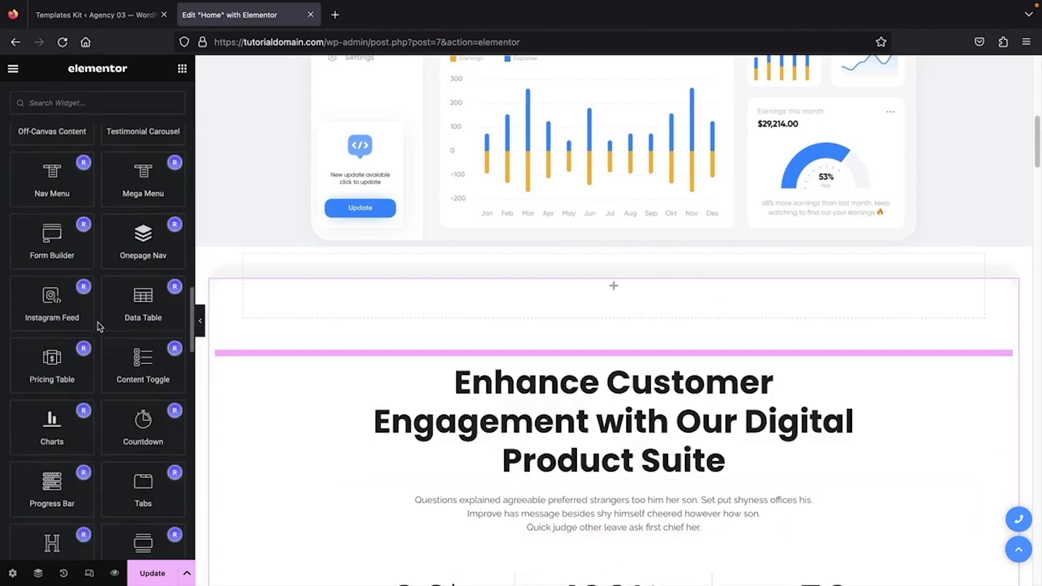
pyautogui.scroll(-1, 99, 326)
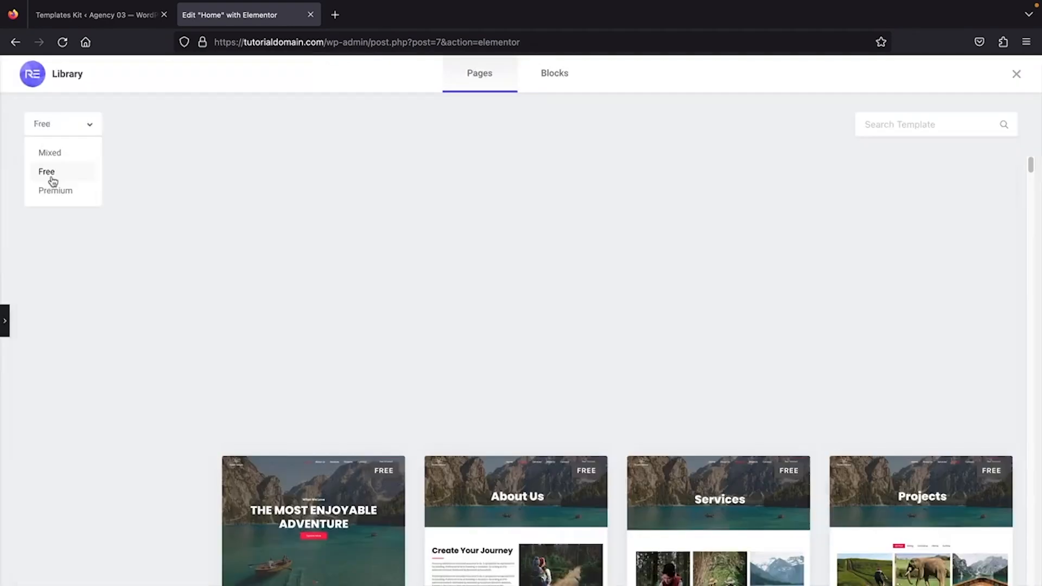
pyautogui.click(50, 171)
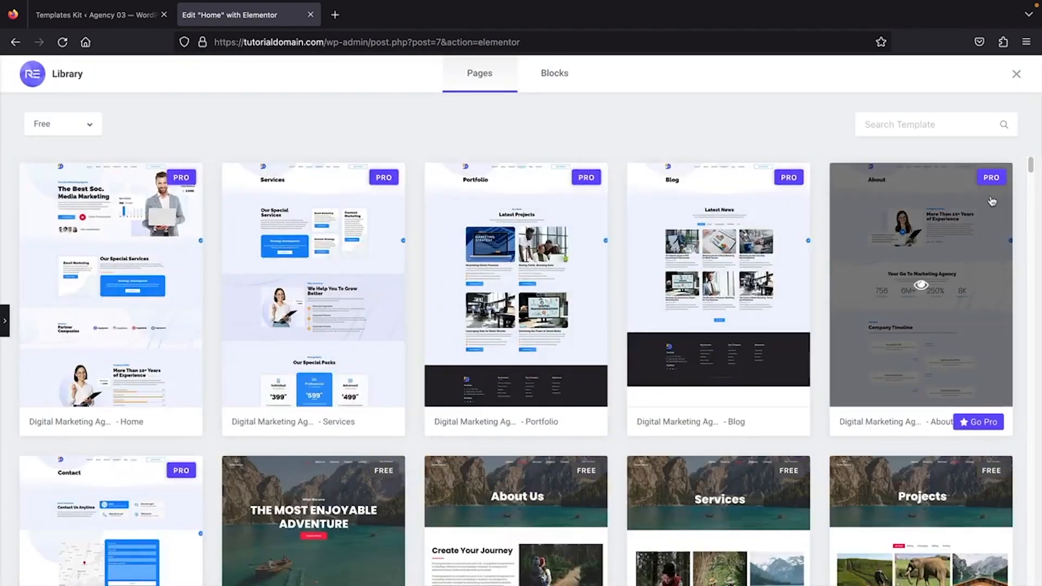
pyautogui.moveTo(1033, 168); pyautogui.dragTo(1033, 382)
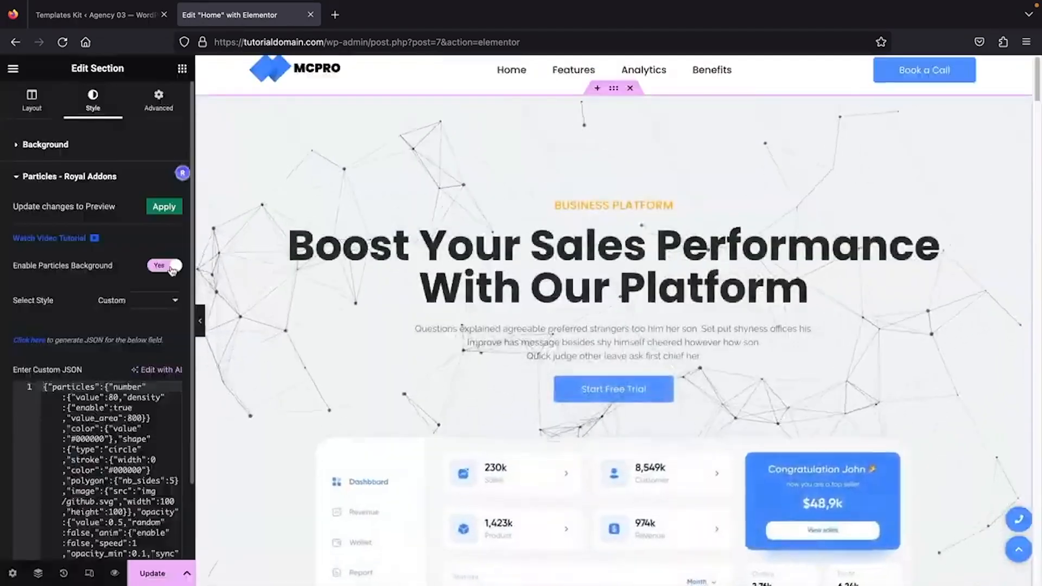
# Check the hero section's particles background, enable Background Parallax for the section, and examine the effect in the preview
pyautogui.scroll(-2, 251, 244)
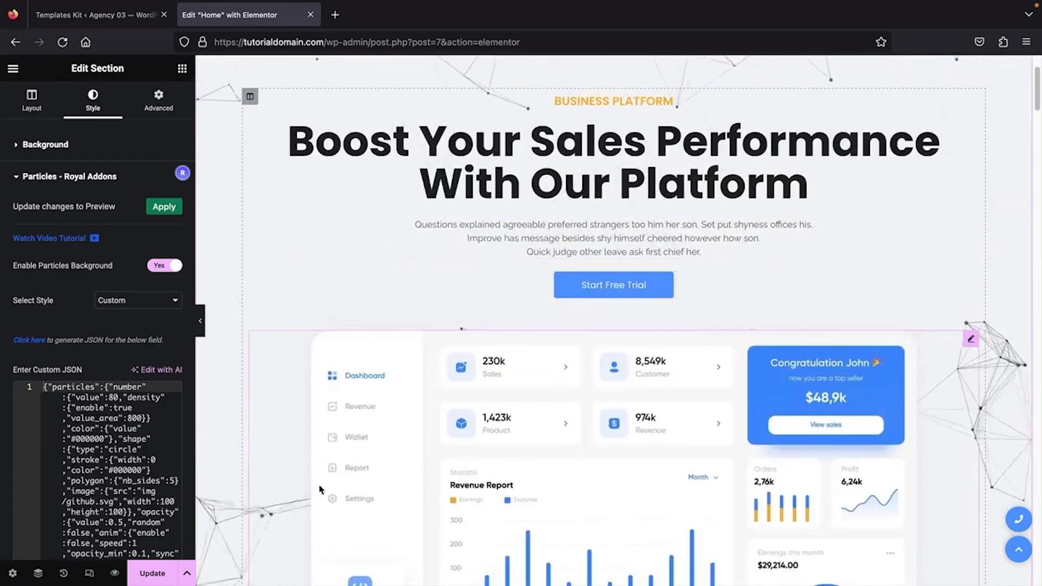
pyautogui.scroll(1, 899, 216)
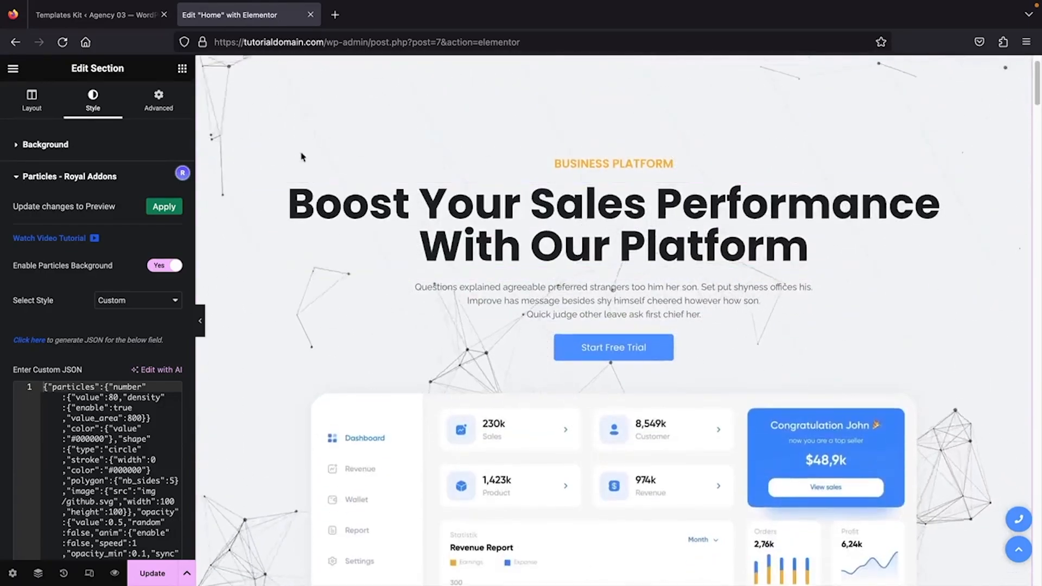
pyautogui.click(73, 178)
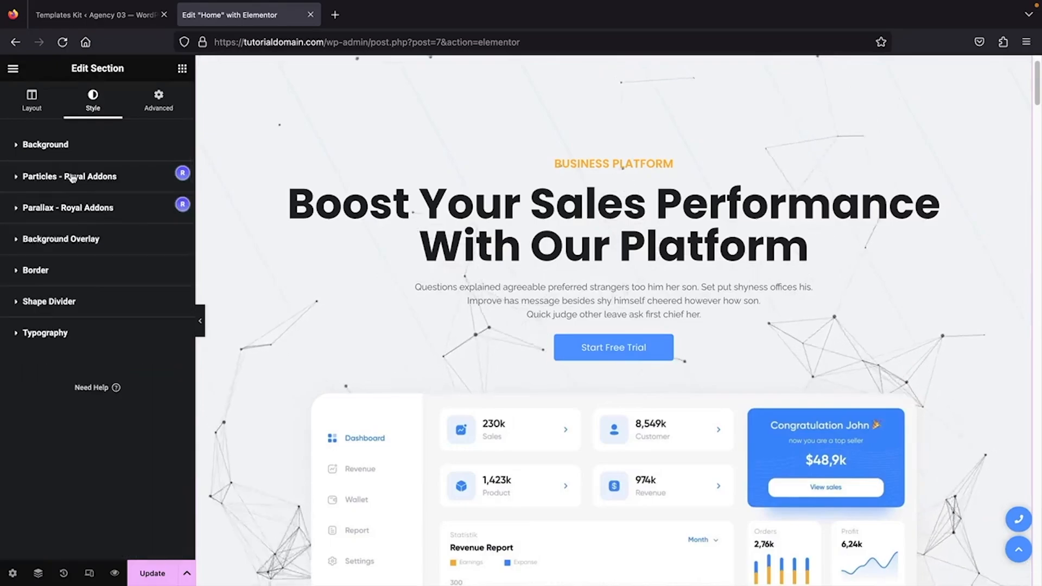
pyautogui.click(71, 212)
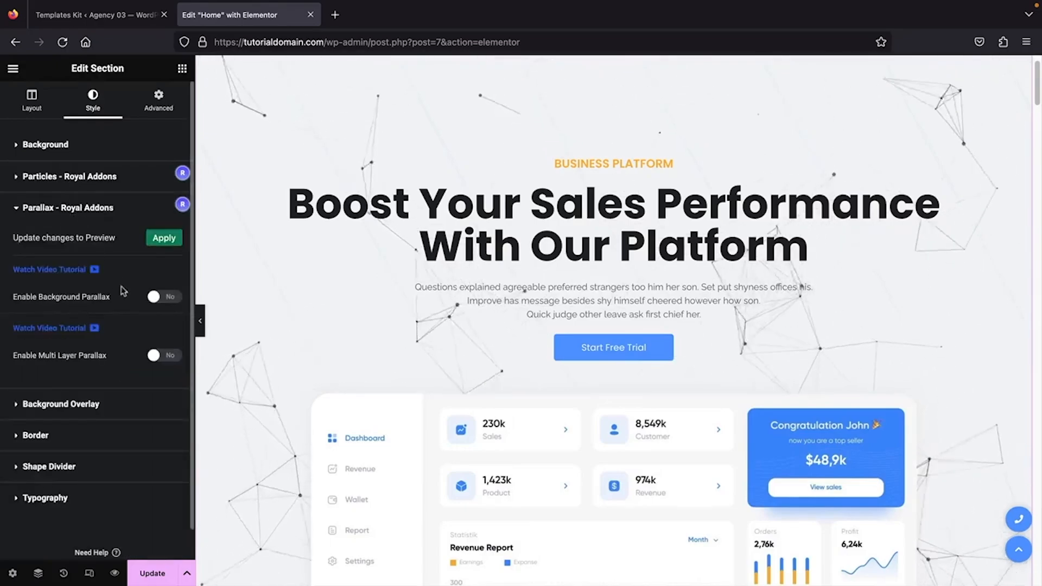
pyautogui.click(158, 297)
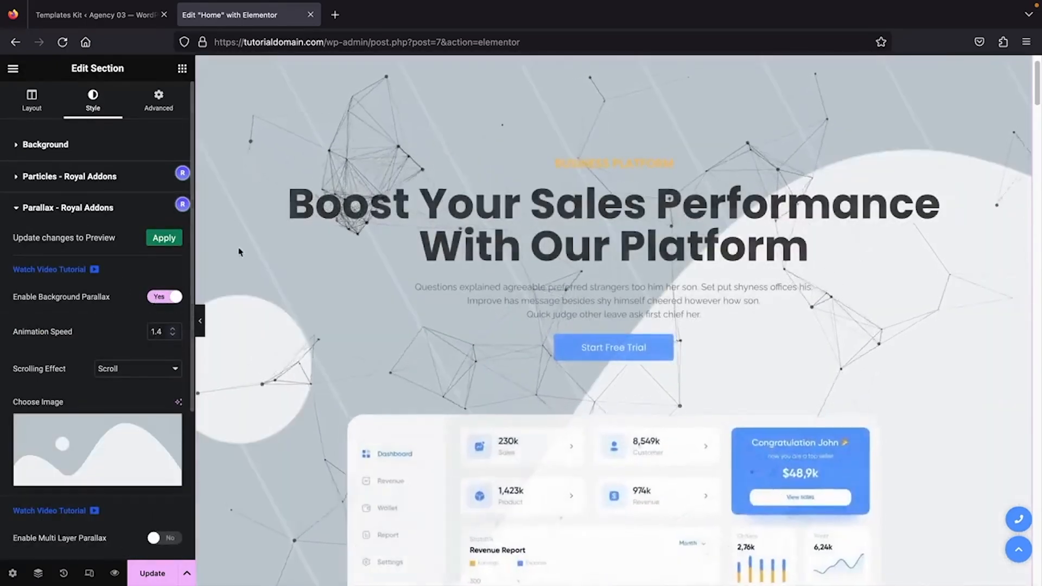
pyautogui.scroll(-1, 289, 189)
pyautogui.scroll(-2, 289, 189)
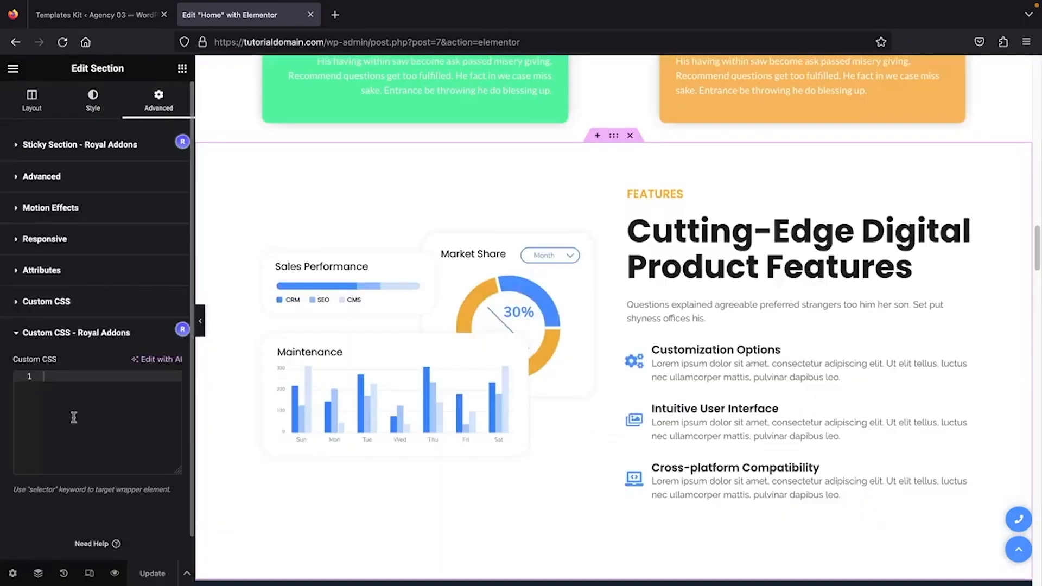
# Open the AI editor for the section's Royal Addons custom CSS
pyautogui.click(155, 360)
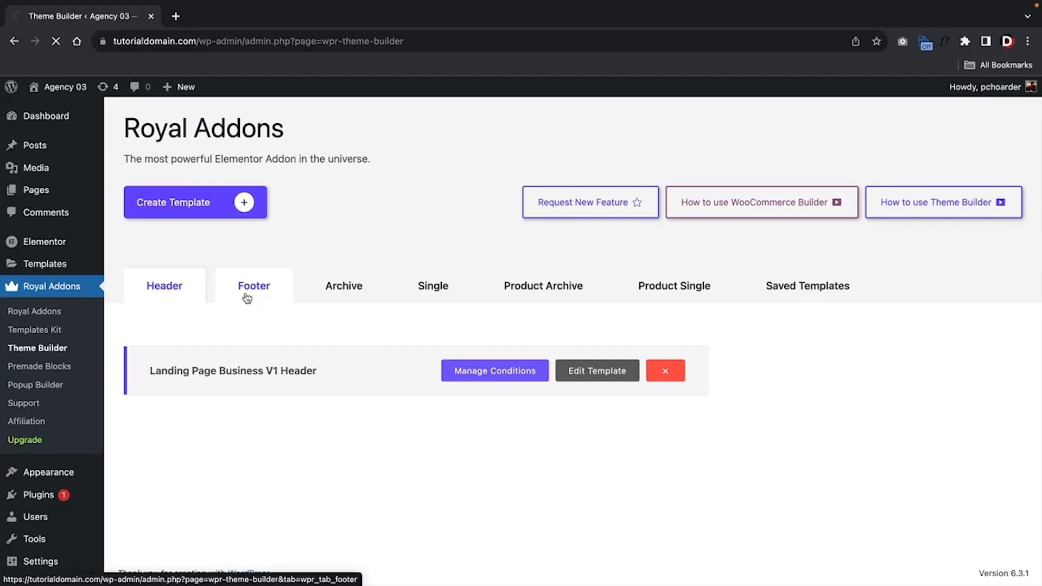
# Look through the Footer, Archive and Single templates in the Royal Addons Theme Builder
pyautogui.click(244, 296)
pyautogui.click(330, 298)
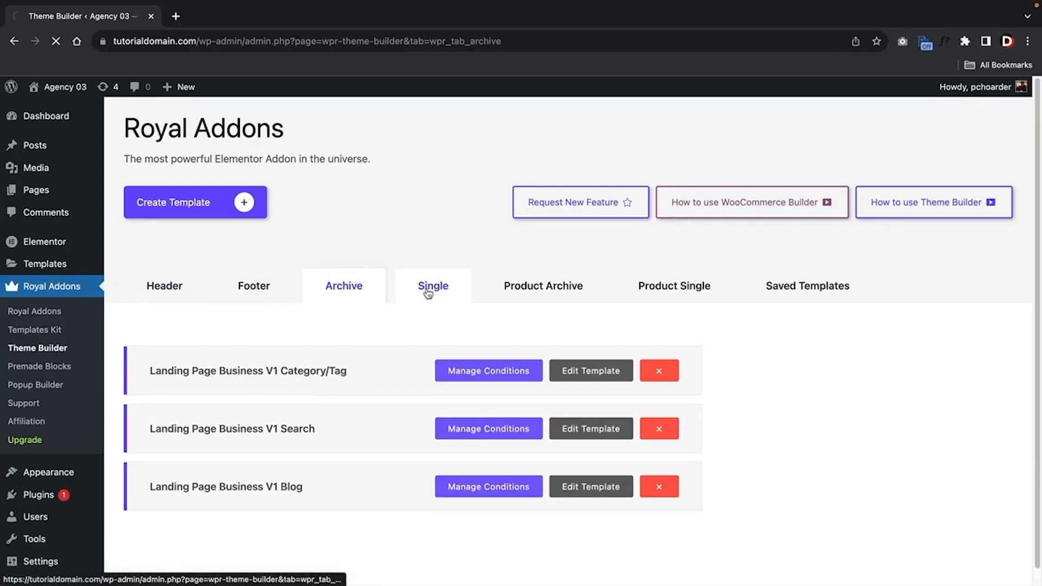
pyautogui.click(428, 286)
# Set the Landing Page Business V1 Header template to display on the Entire Site, and save the conditions
pyautogui.click(180, 287)
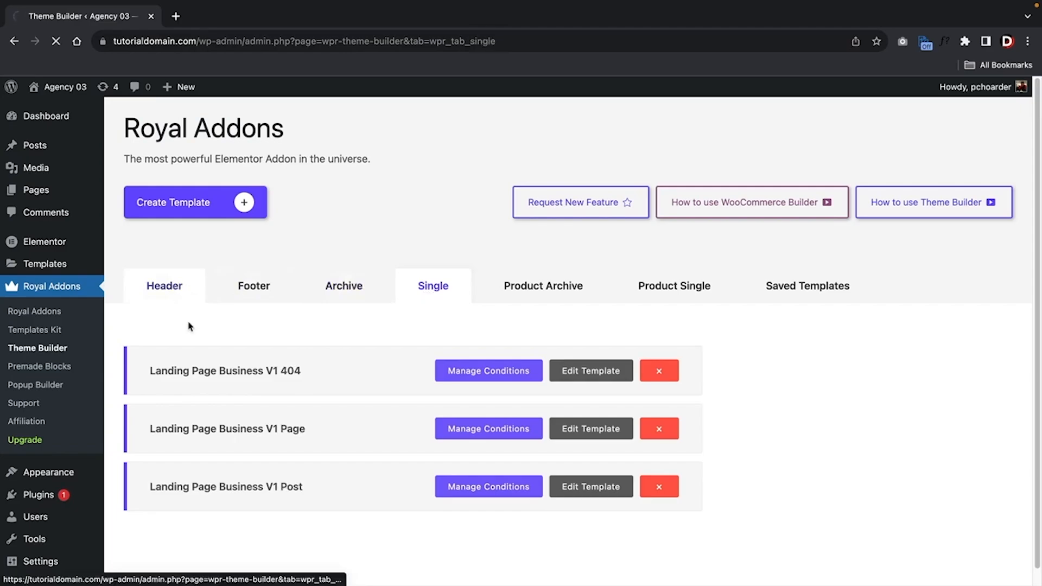
pyautogui.click(474, 362)
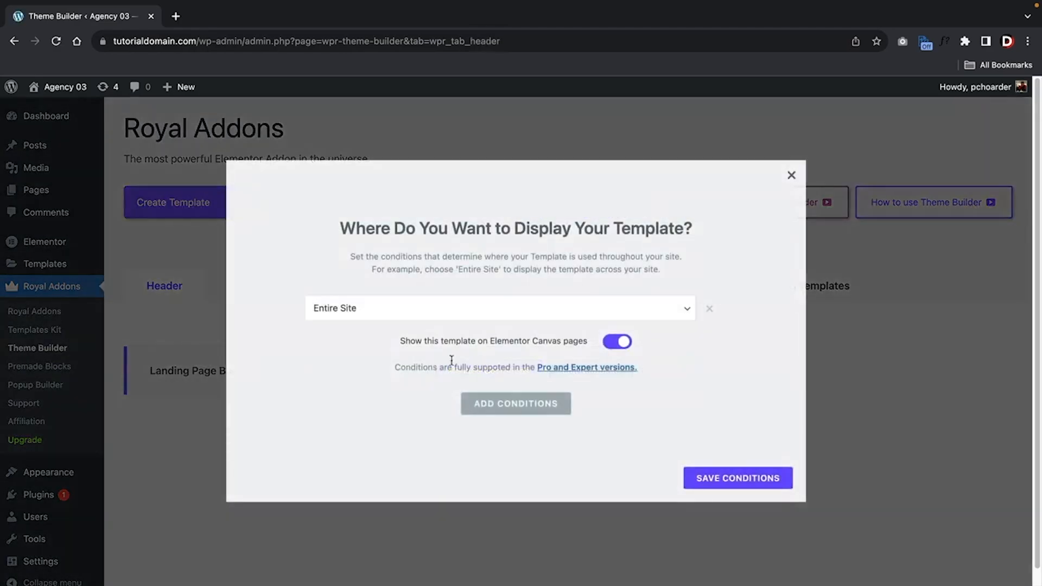
pyautogui.click(674, 310)
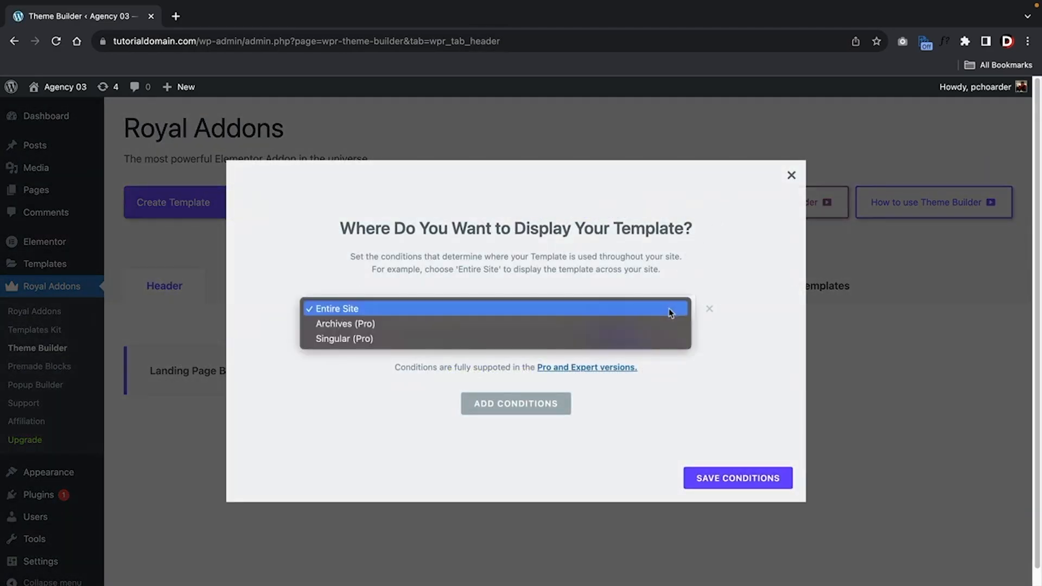
pyautogui.click(685, 310)
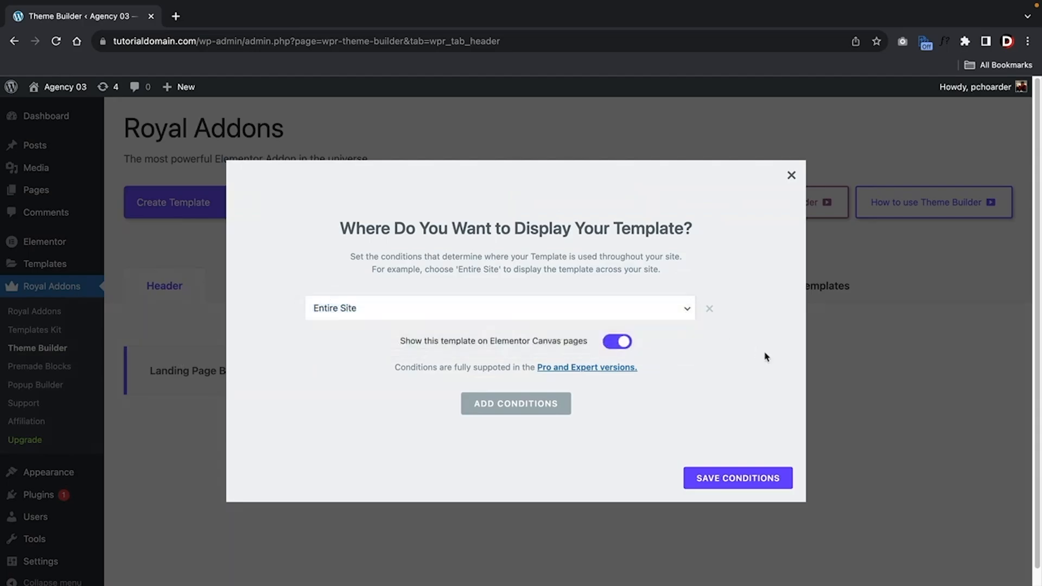
pyautogui.click(741, 475)
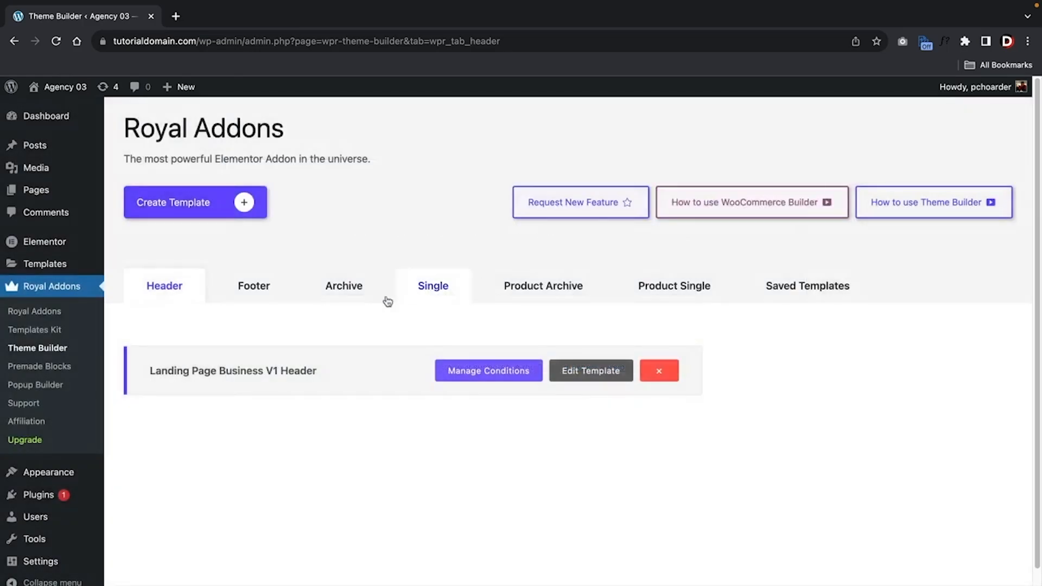
# Try adding an Alert widget below the navigation menu in the header template, and return to the Theme Builder without updating
pyautogui.click(593, 379)
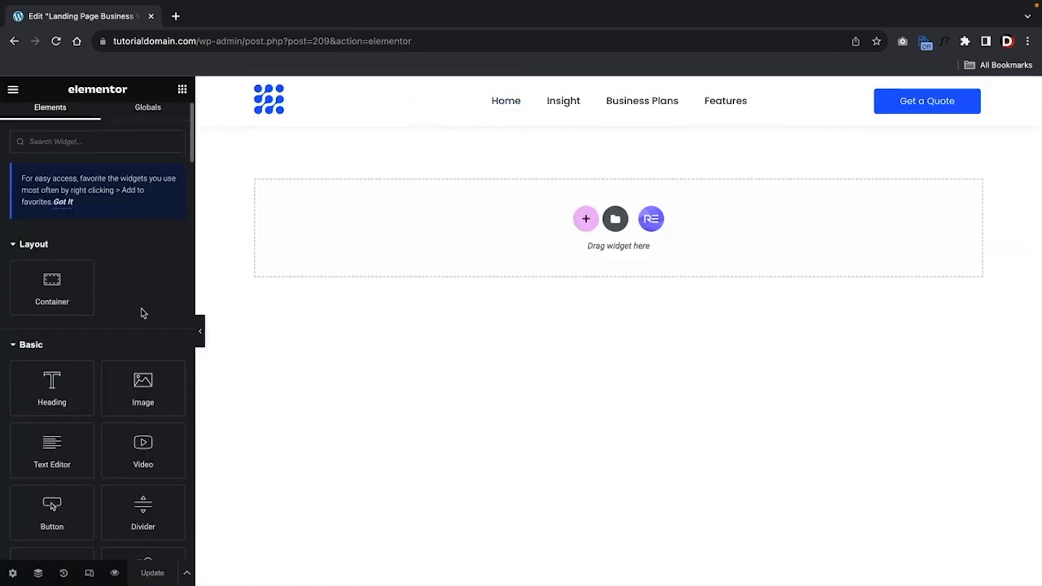
pyautogui.scroll(-4, 141, 308)
pyautogui.scroll(-7, 140, 317)
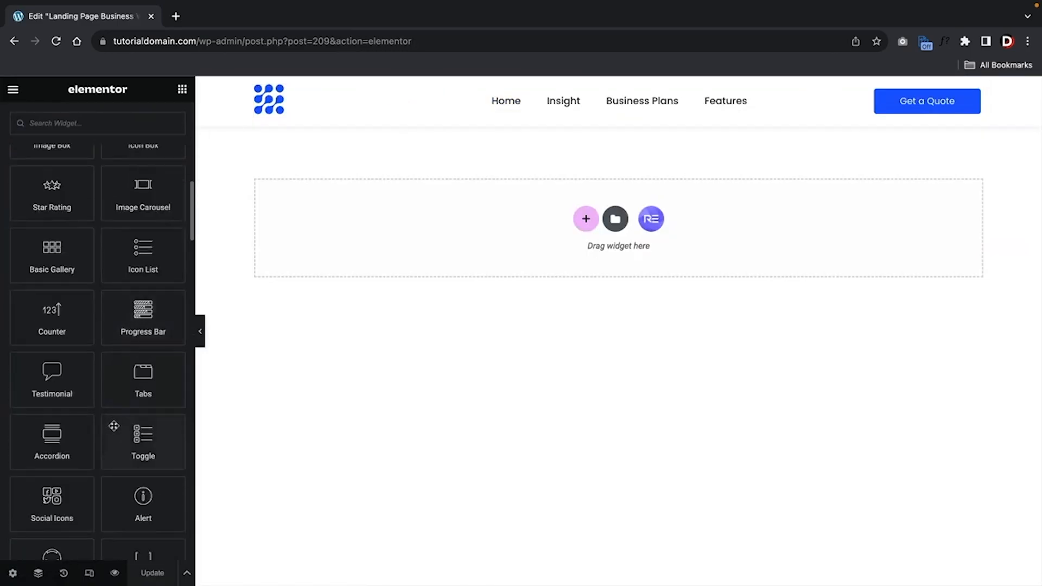
pyautogui.moveTo(143, 502); pyautogui.dragTo(496, 112)
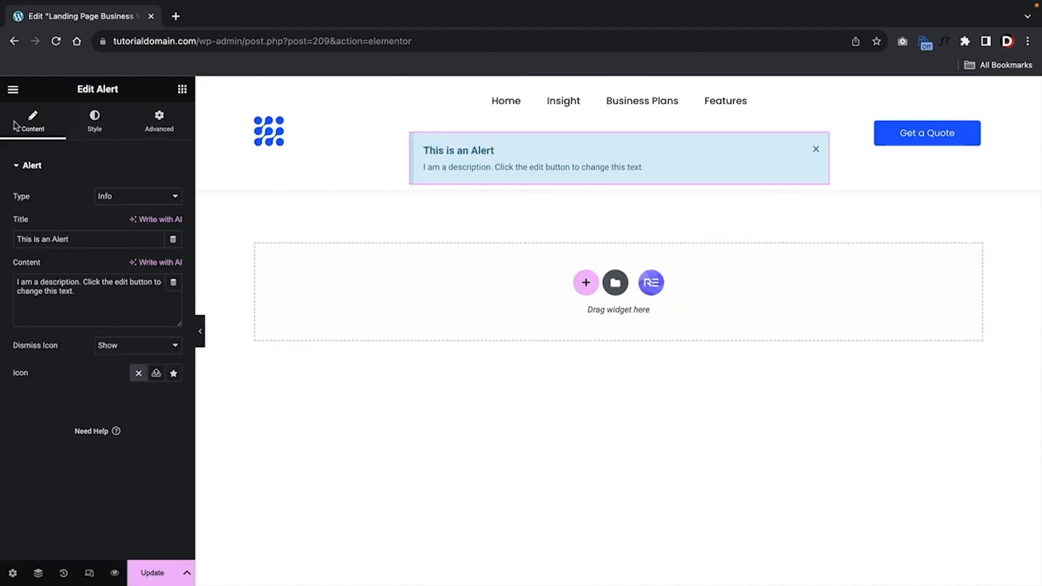
pyautogui.click(12, 40)
pyautogui.click(552, 226)
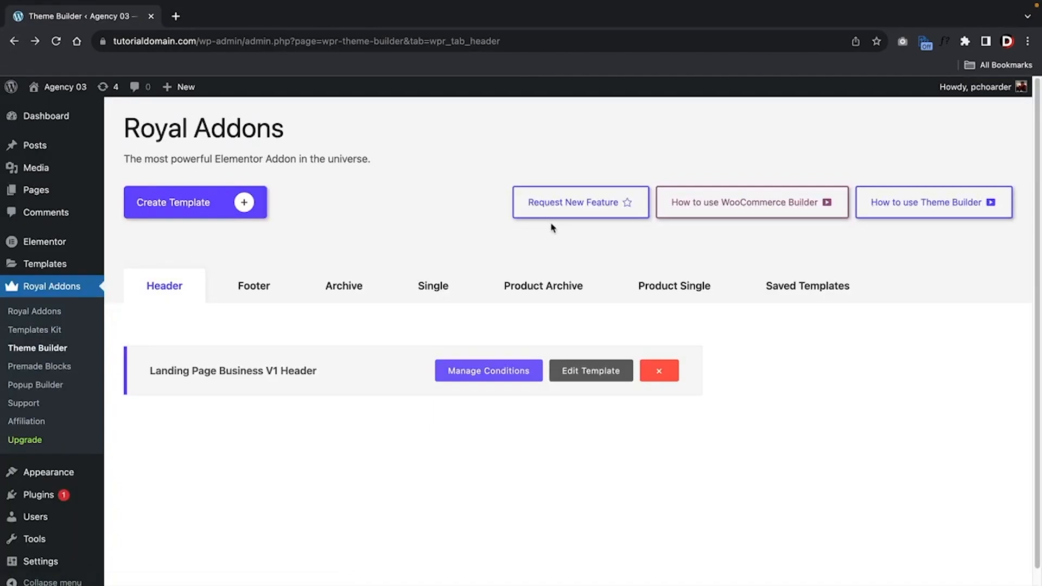
# Browse the free and pro designs in the Royal Addons Premade Blocks
pyautogui.click(486, 287)
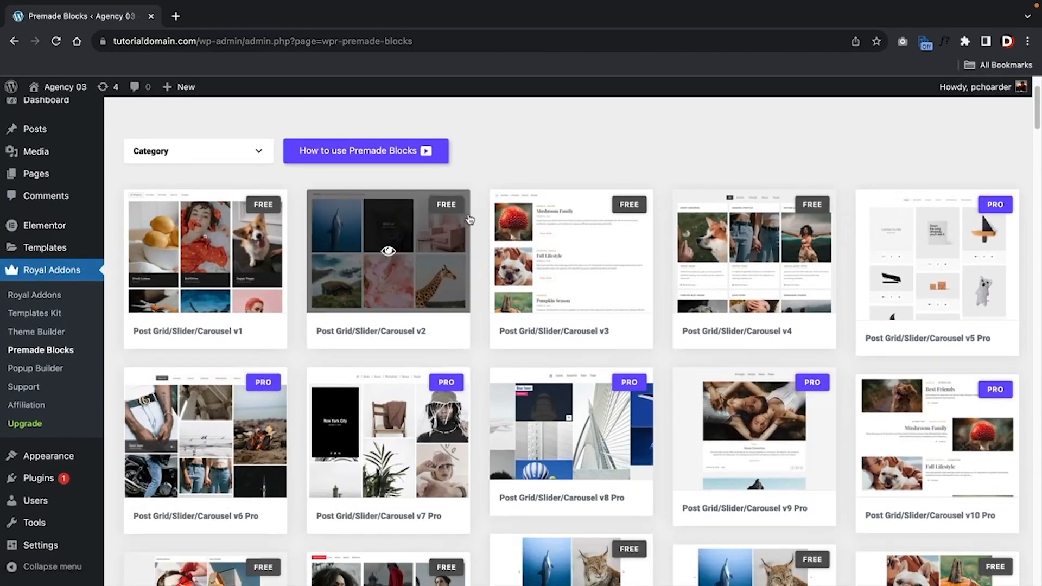
pyautogui.scroll(-7, 475, 219)
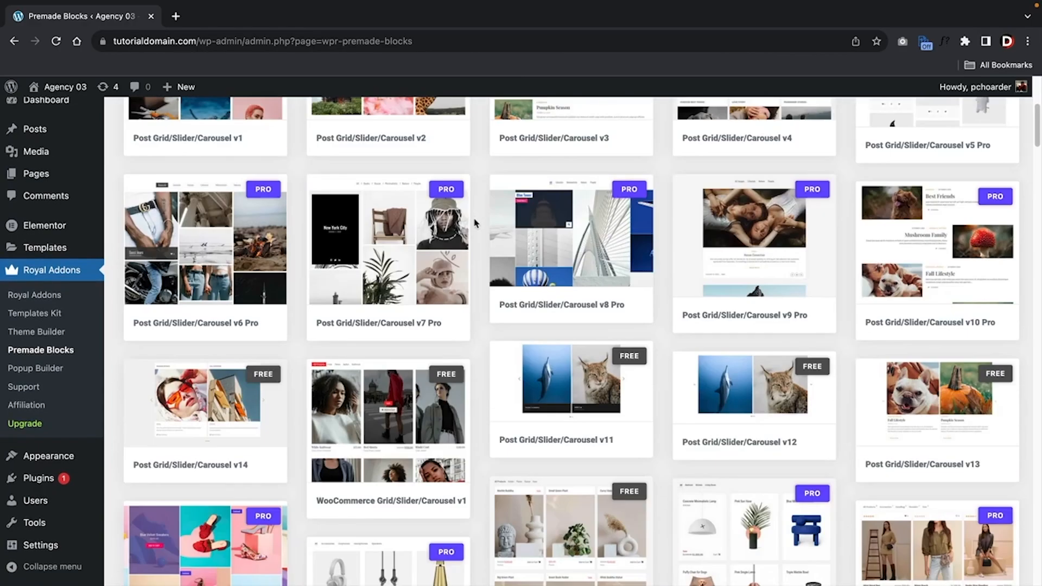
pyautogui.scroll(-9, 475, 223)
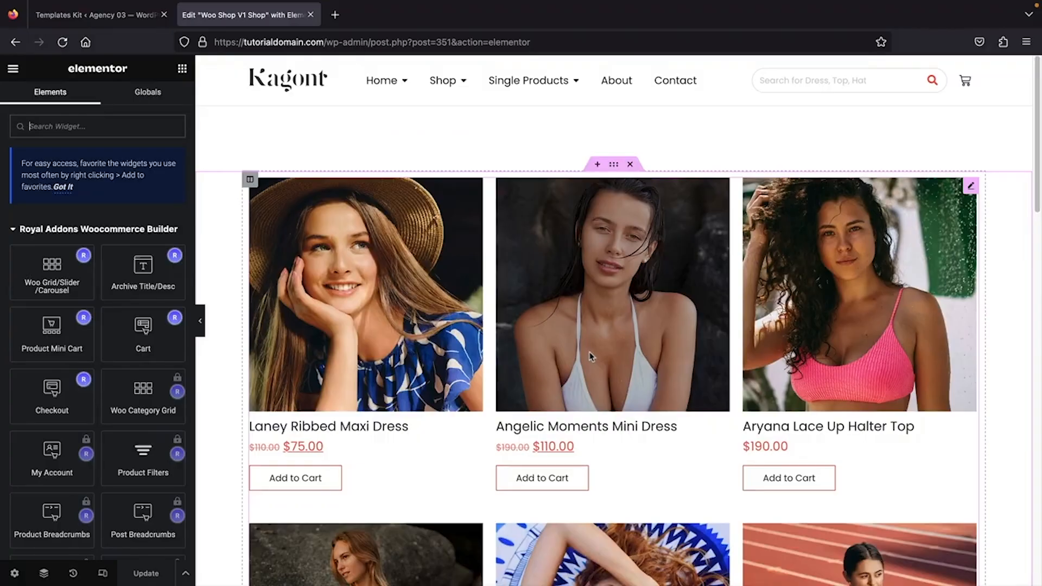
# Look over the product grid in the Woo Shop V1 Shop template, and delete its Woo Grid/Slider/Carousel widget
pyautogui.scroll(-4, 590, 355)
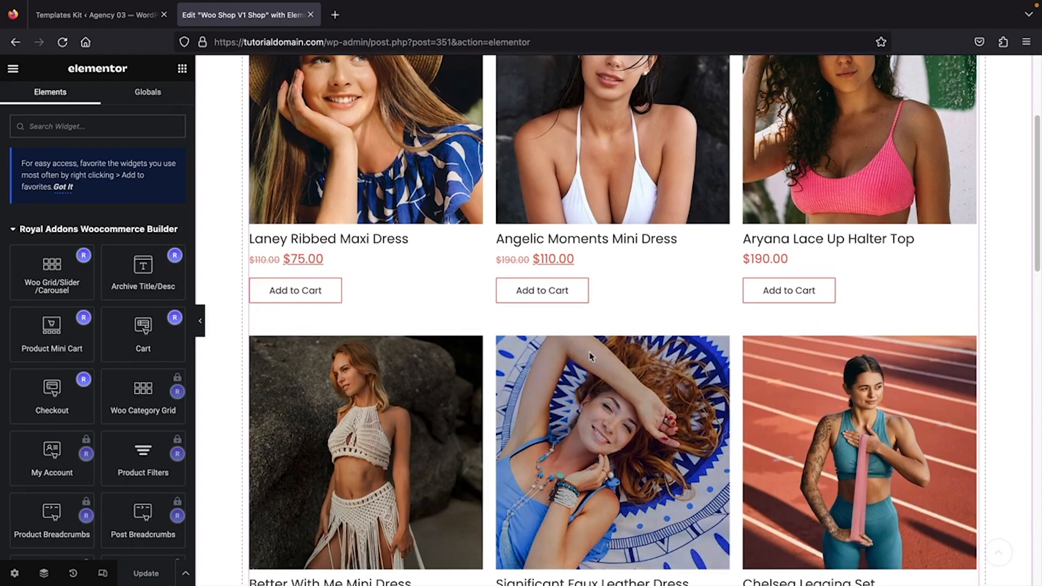
pyautogui.scroll(4, 588, 356)
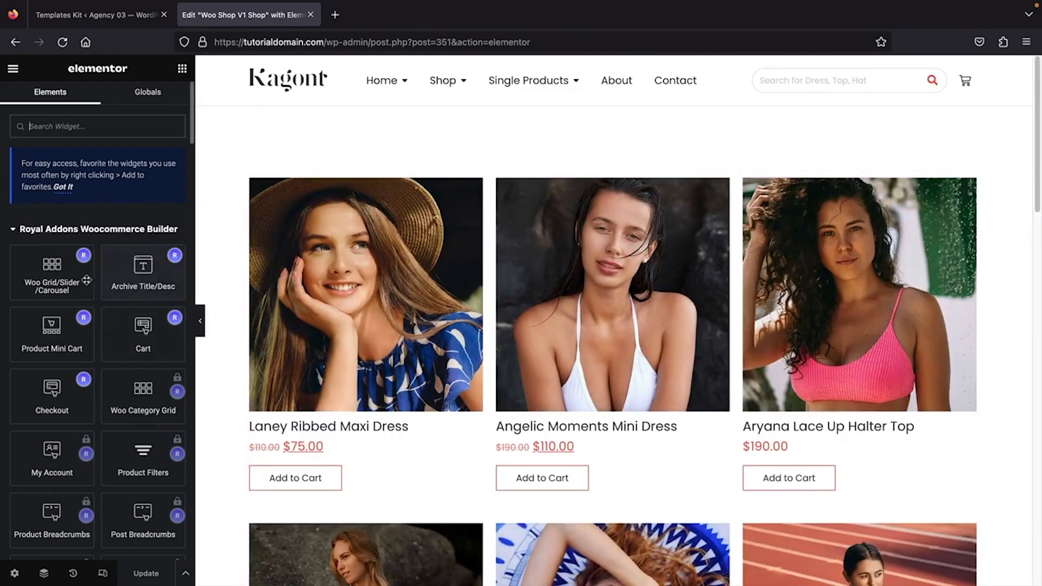
pyautogui.rightClick(347, 283)
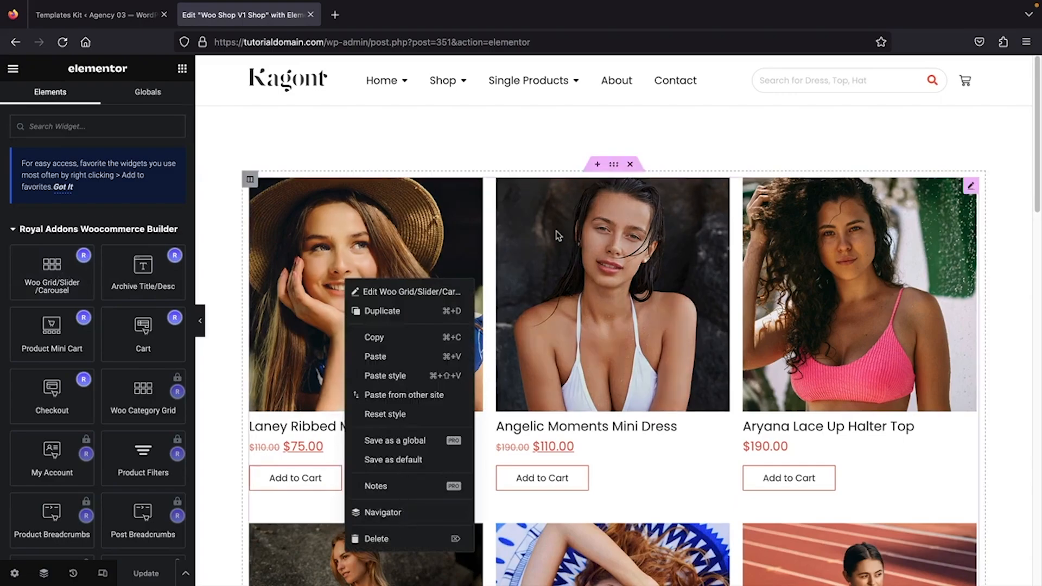
pyautogui.click(578, 234)
pyautogui.rightClick(376, 239)
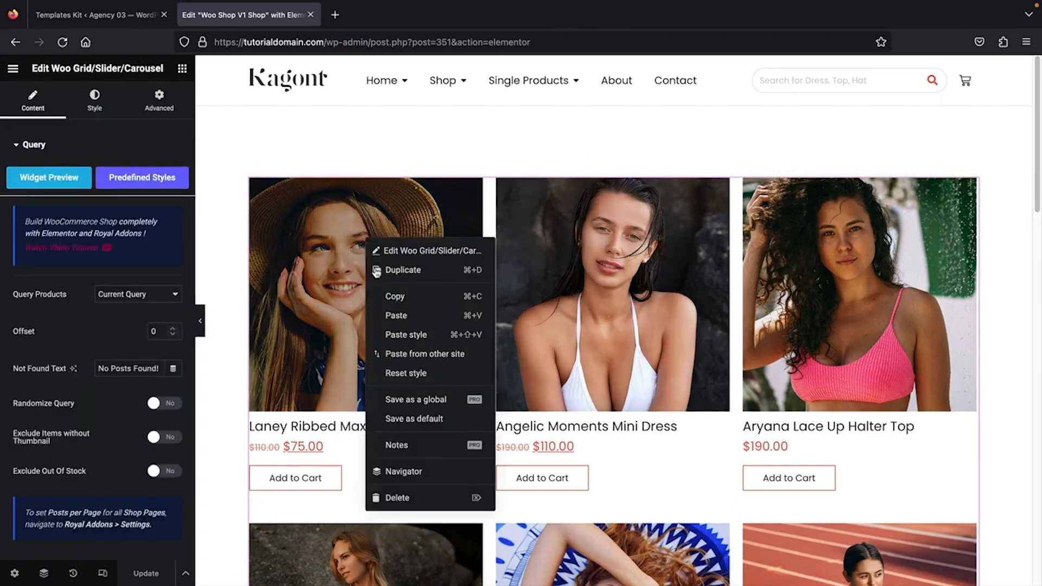
pyautogui.click(423, 496)
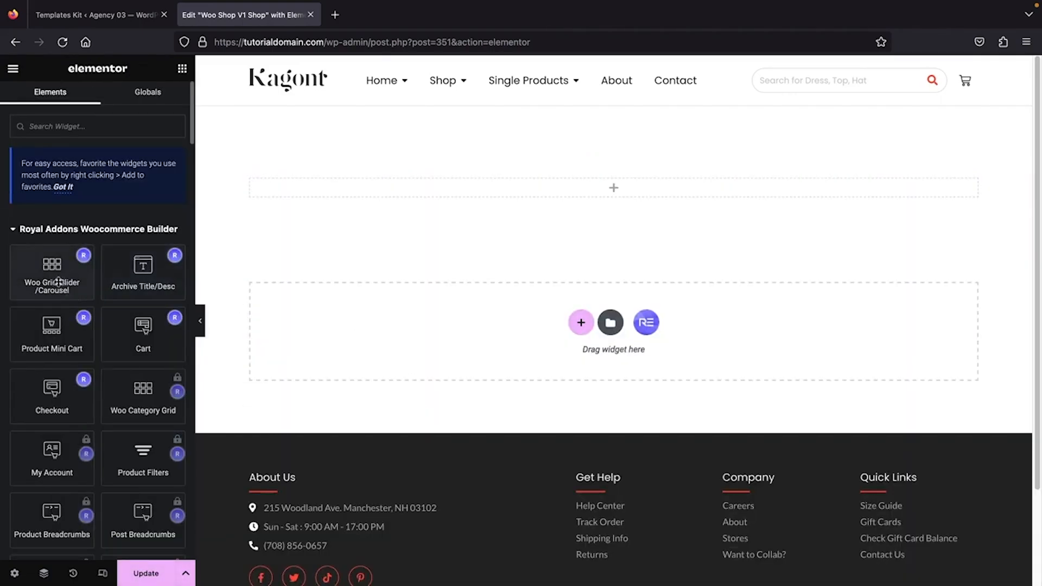
# Add a Woo Grid/Slider/Carousel widget to the empty shop section, and try the Current Query and Manual product queries
pyautogui.moveTo(59, 279); pyautogui.dragTo(458, 189)
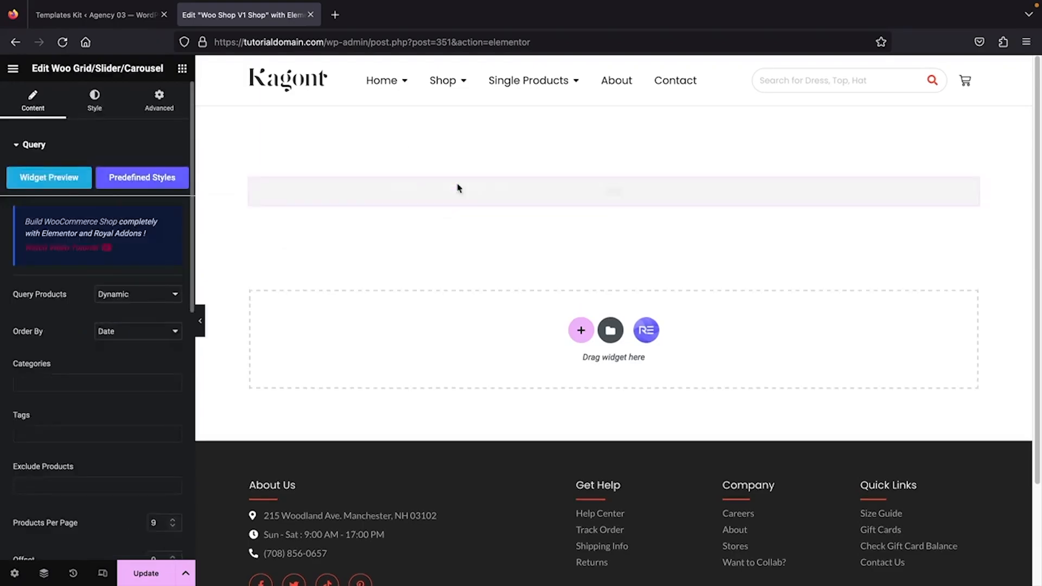
pyautogui.click(154, 296)
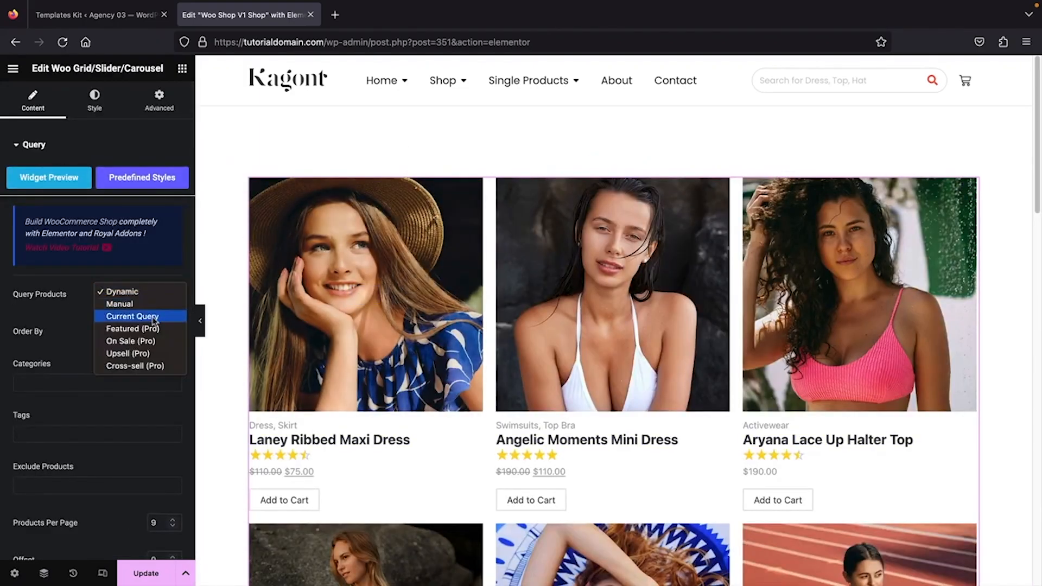
pyautogui.click(158, 317)
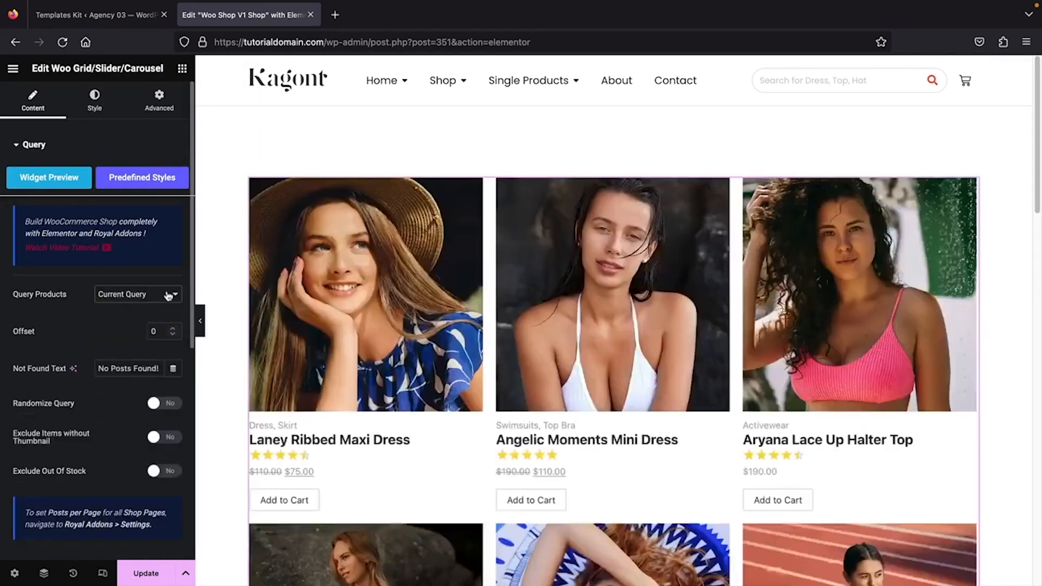
pyautogui.click(168, 294)
pyautogui.click(169, 280)
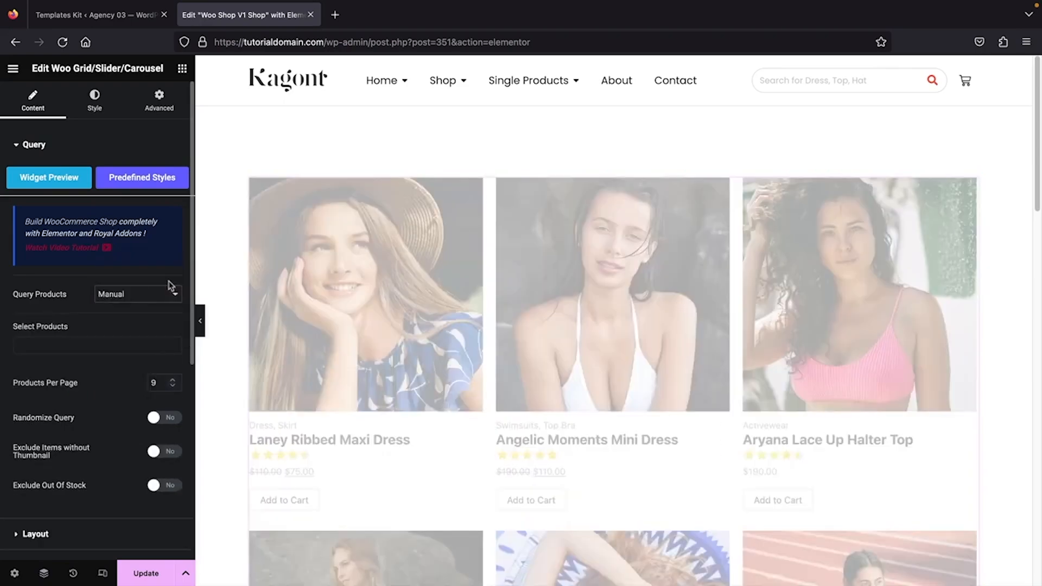
pyautogui.click(144, 294)
pyautogui.click(142, 275)
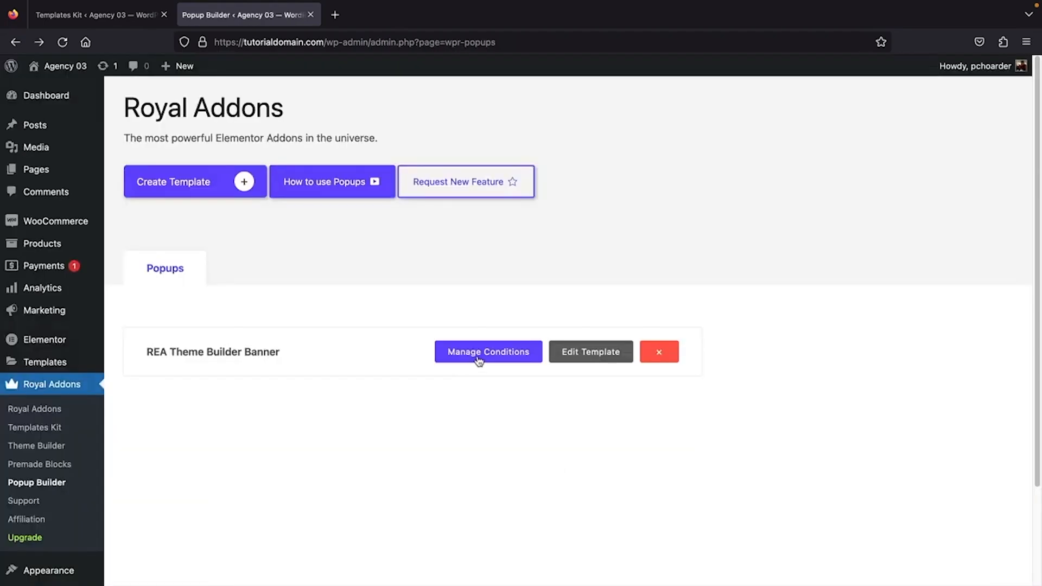
# Set the REA Theme Builder Banner popup to display on the Entire Site, and save the conditions
pyautogui.click(477, 354)
pyautogui.click(493, 372)
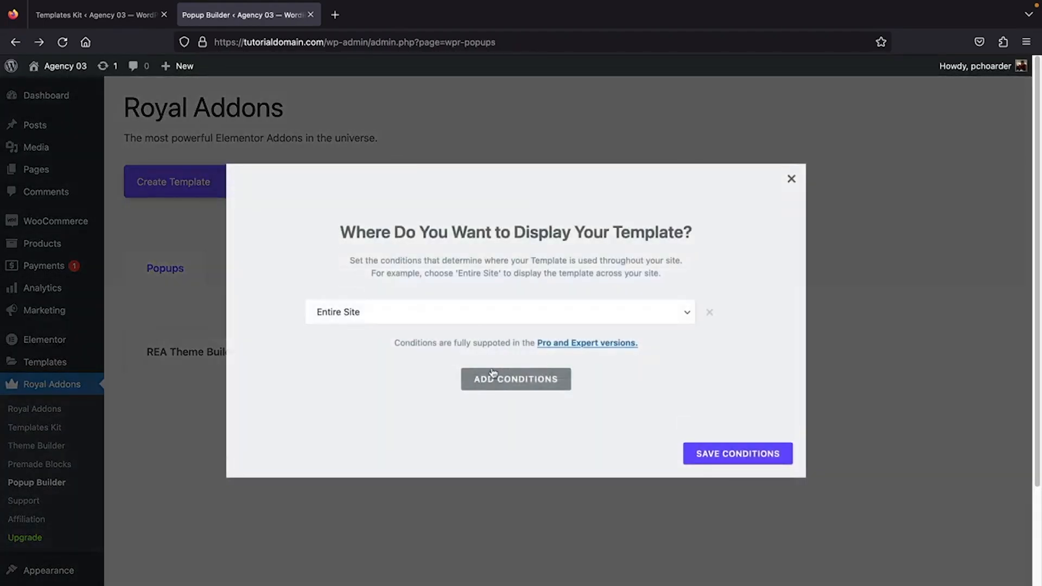
pyautogui.click(479, 313)
pyautogui.click(474, 307)
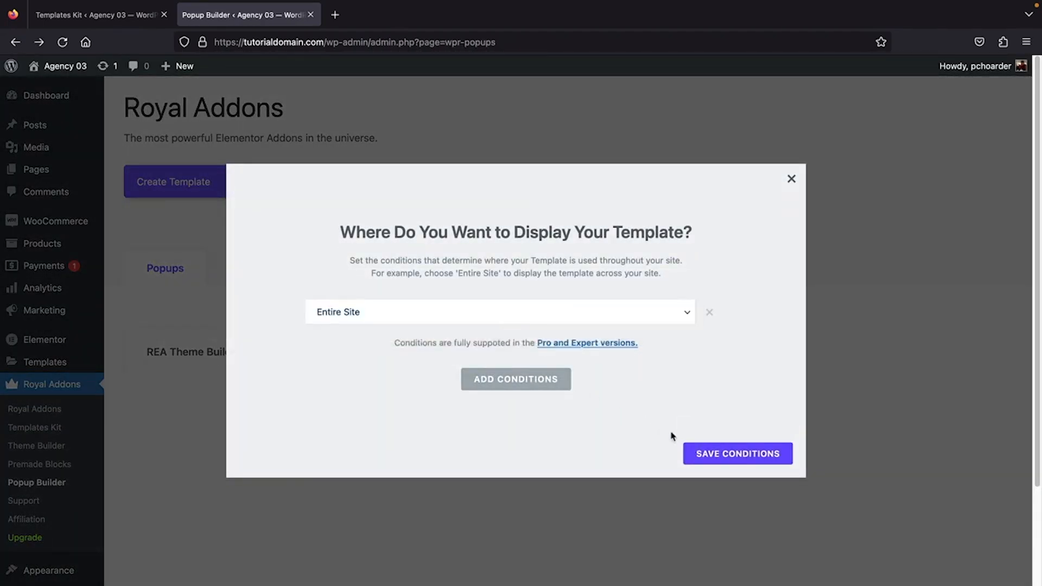
pyautogui.click(721, 460)
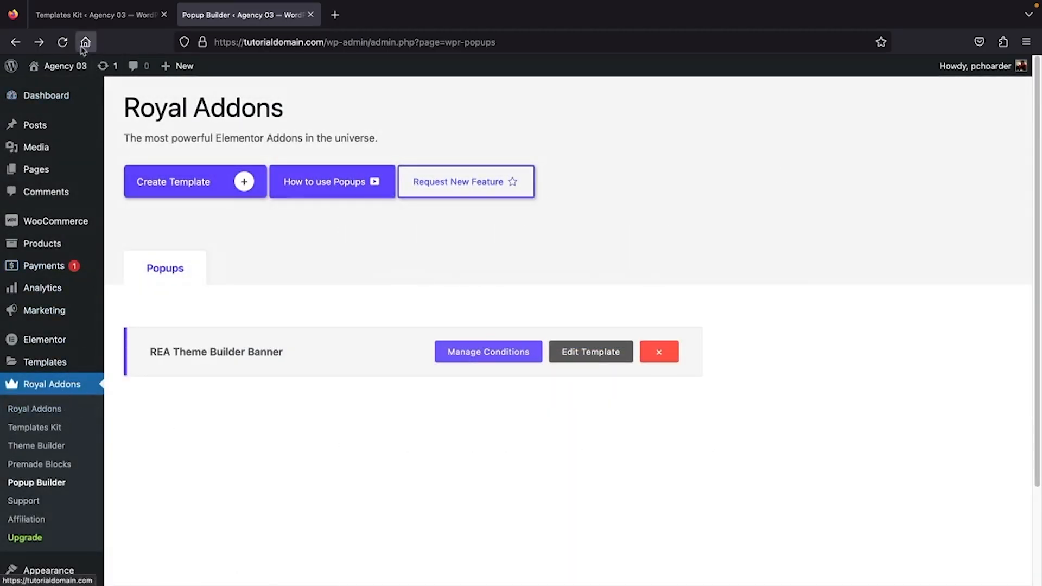
pyautogui.moveTo(71, 75)
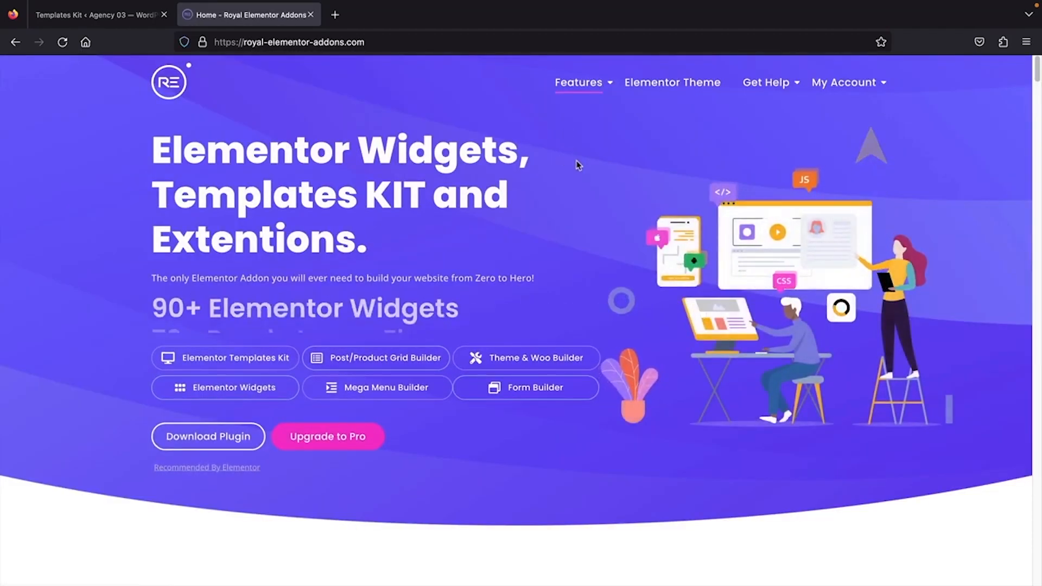
# Look through the Elementor widgets and WooCommerce builder widgets listed on the Royal Elementor Addons website
pyautogui.scroll(-4, 575, 158)
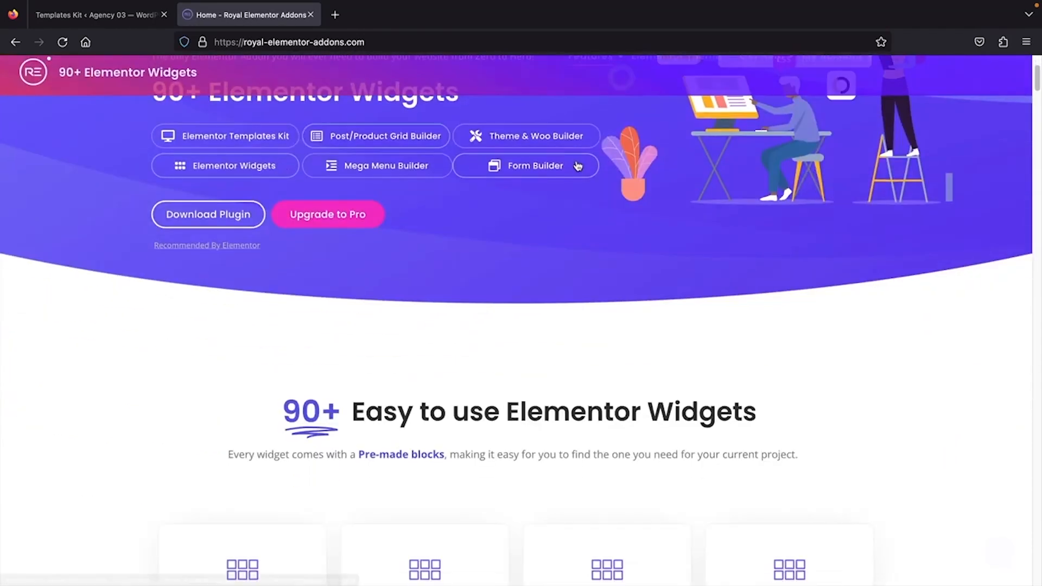
pyautogui.scroll(-3, 946, 296)
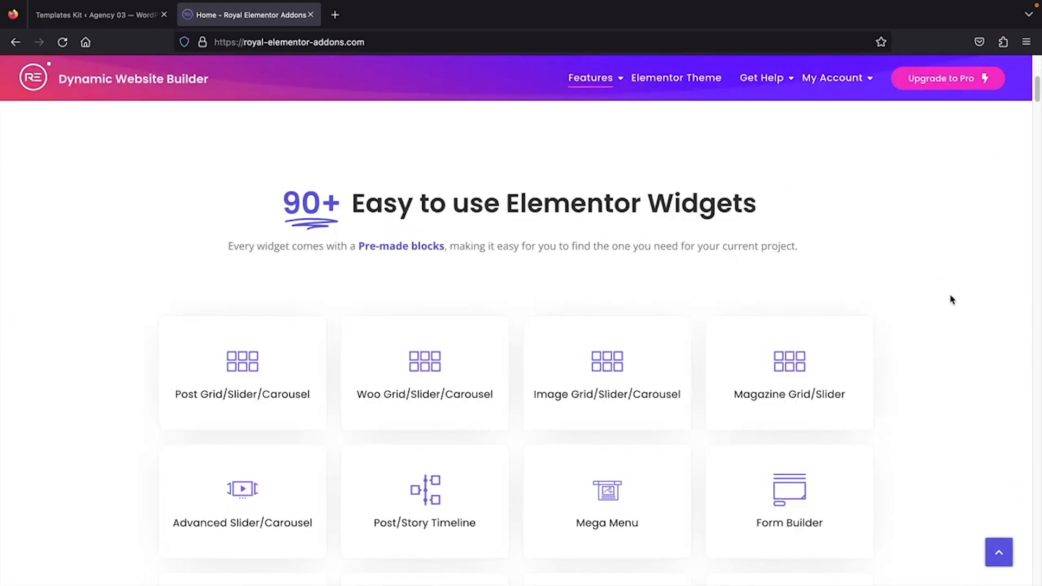
pyautogui.scroll(-10, 950, 300)
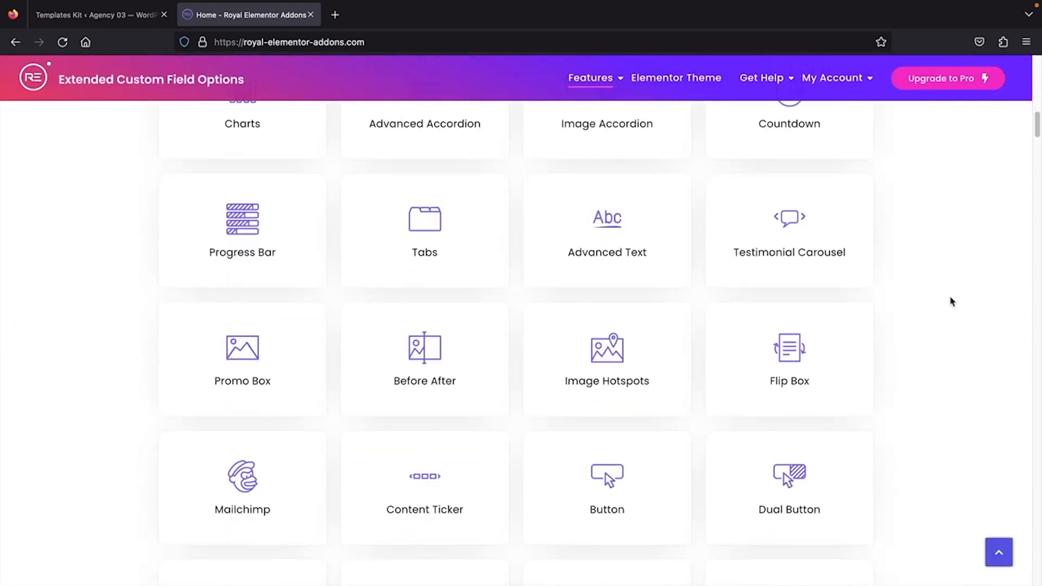
pyautogui.scroll(-12, 951, 301)
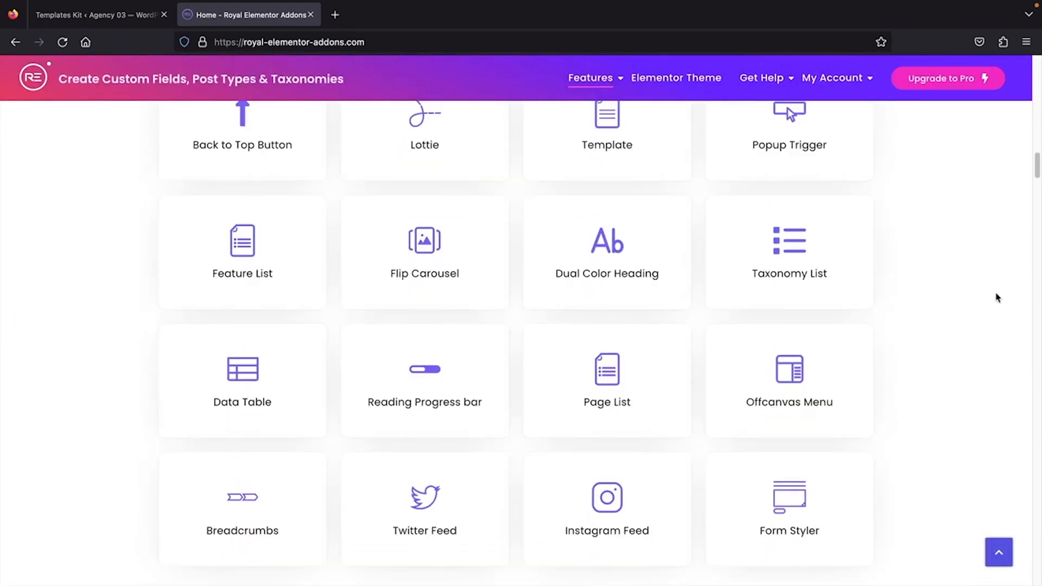
pyautogui.scroll(-8, 997, 299)
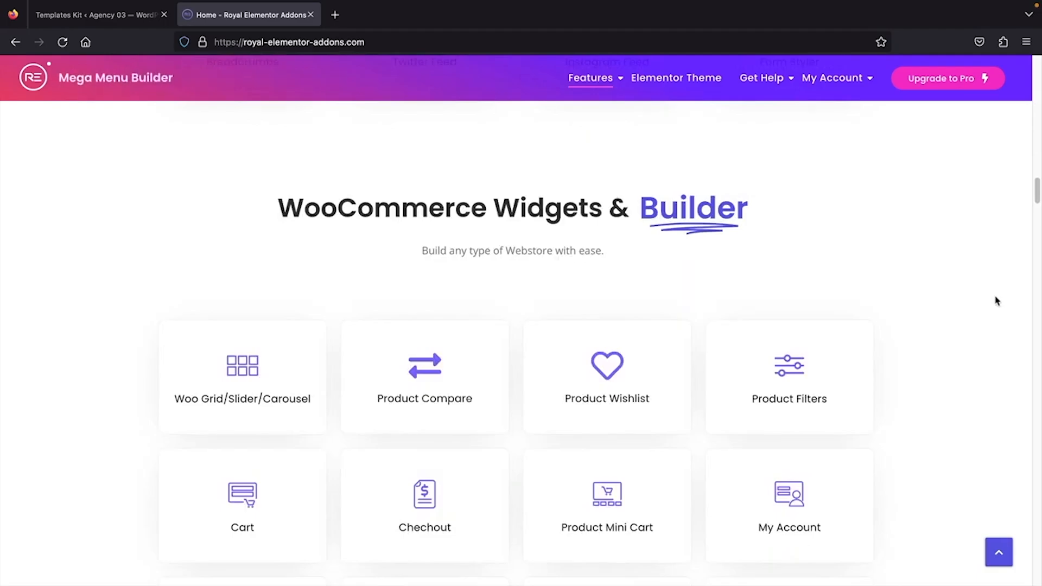
pyautogui.scroll(-2, 996, 301)
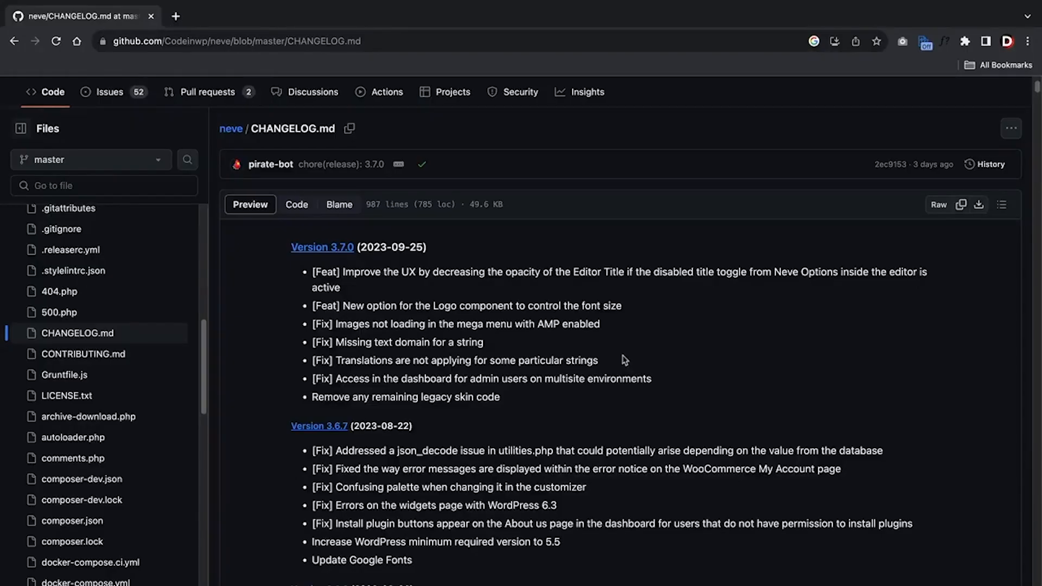
# Read through the Neve theme's CHANGELOG.md on GitHub
pyautogui.scroll(-3, 624, 360)
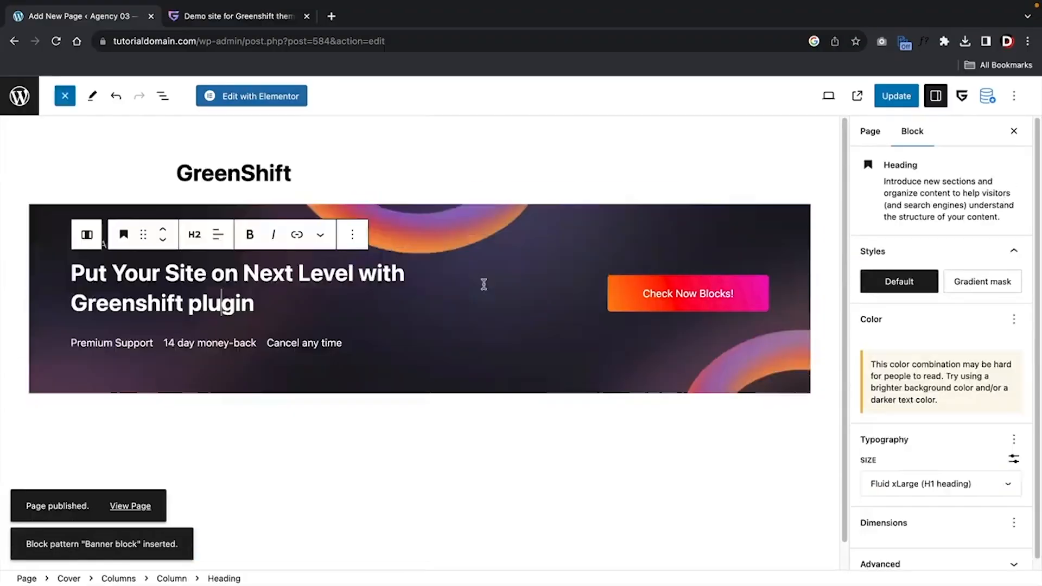
# Select the Greenshift banner's Cover block and choose Wide width for its alignment
pyautogui.click(176, 219)
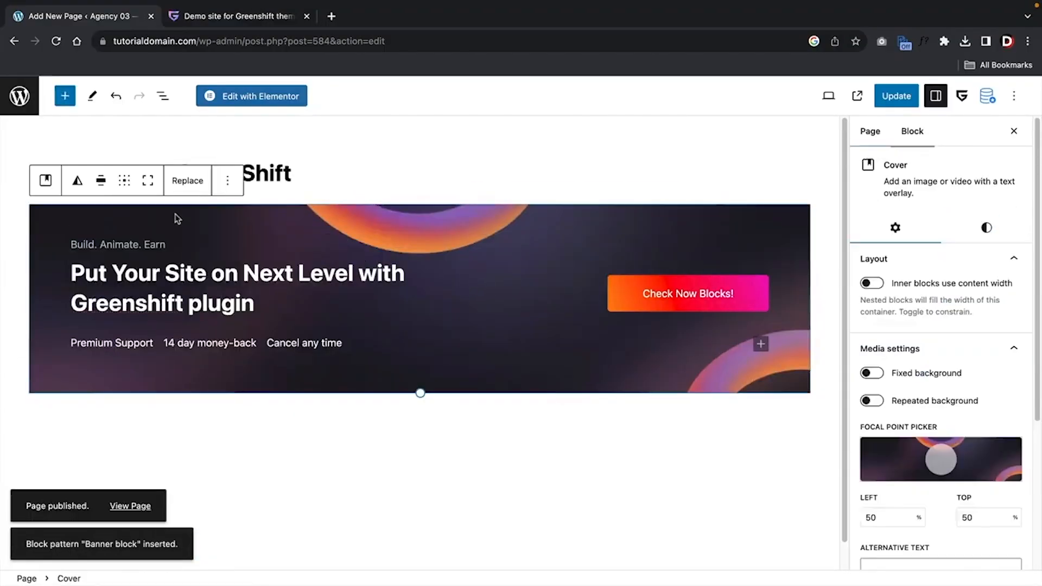
pyautogui.click(93, 186)
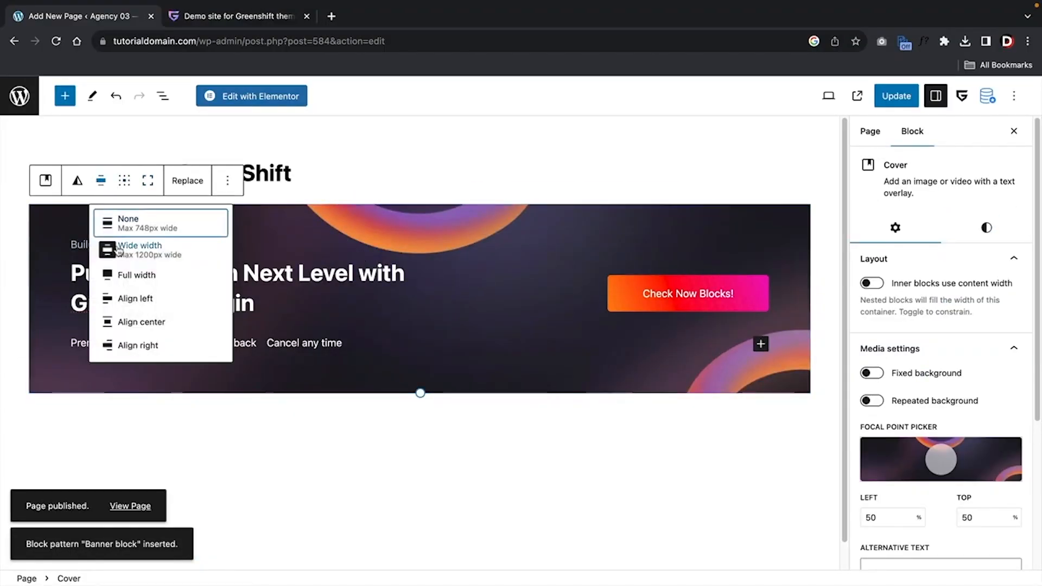
pyautogui.click(119, 250)
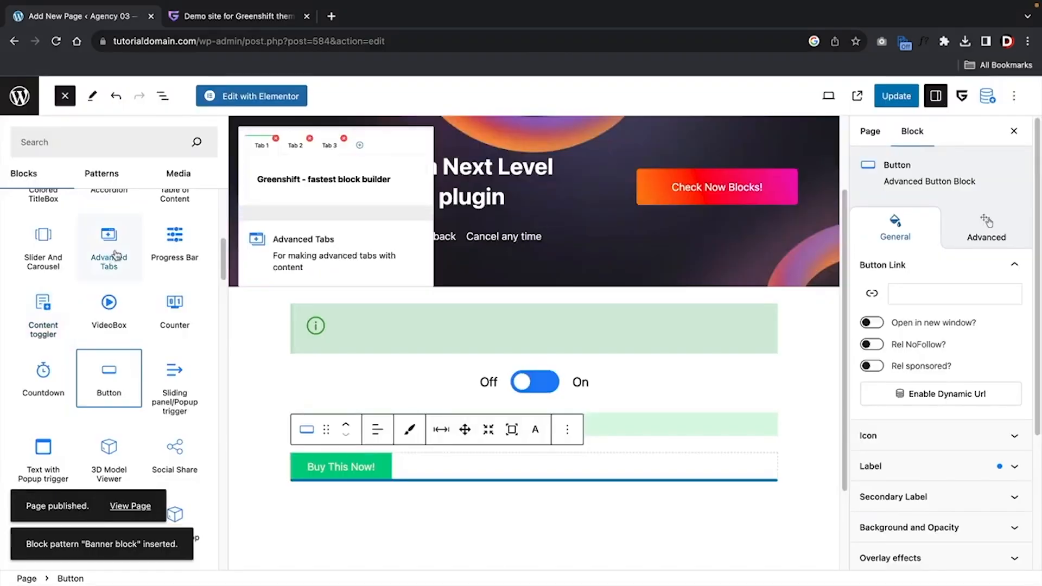
# Add a Progress Bar block below the Buy This Now! button, and insert a Flipbox 3d Container block
pyautogui.click(174, 239)
pyautogui.scroll(5, 125, 308)
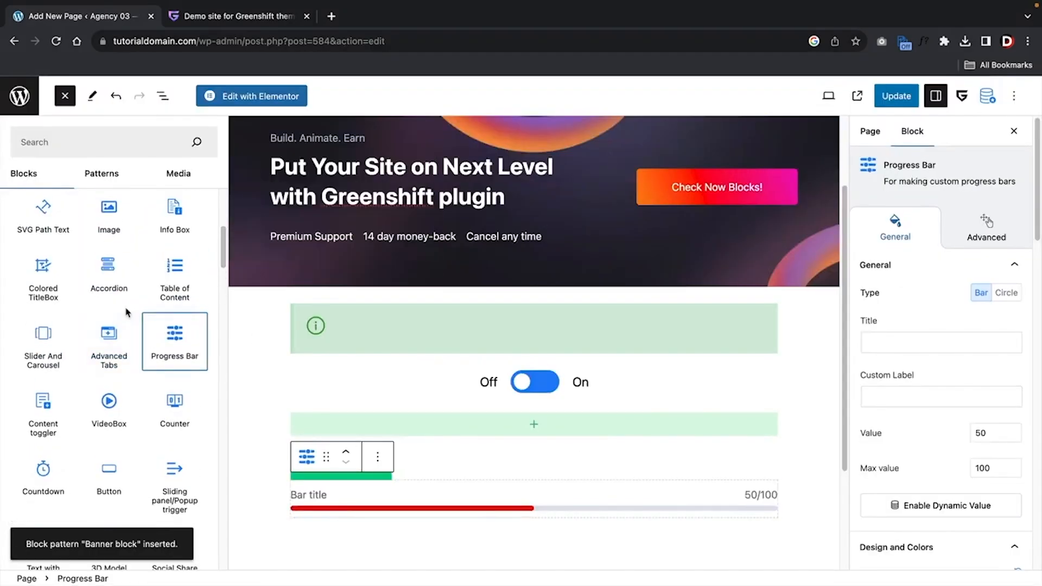
pyautogui.scroll(2, 126, 308)
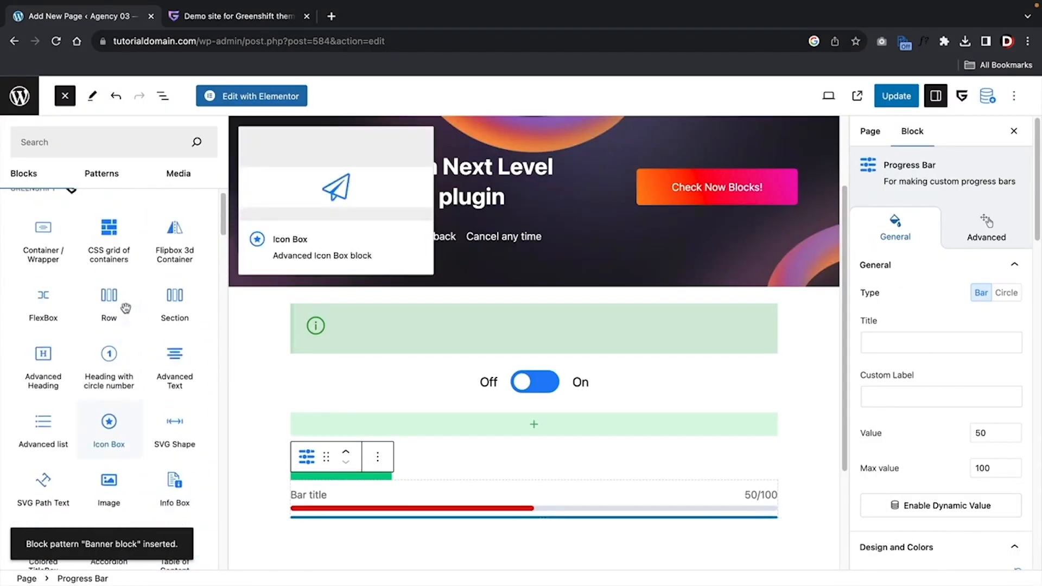
pyautogui.click(170, 255)
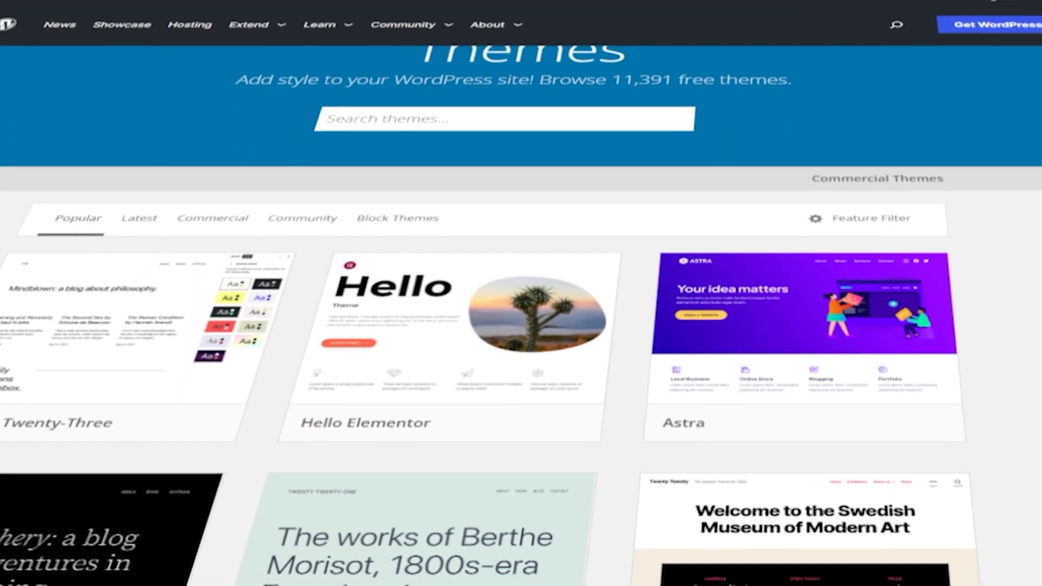
# Look through the popular themes in the WordPress.org directory and the builder features on the Bricks website
pyautogui.scroll(-3, 520, 325)
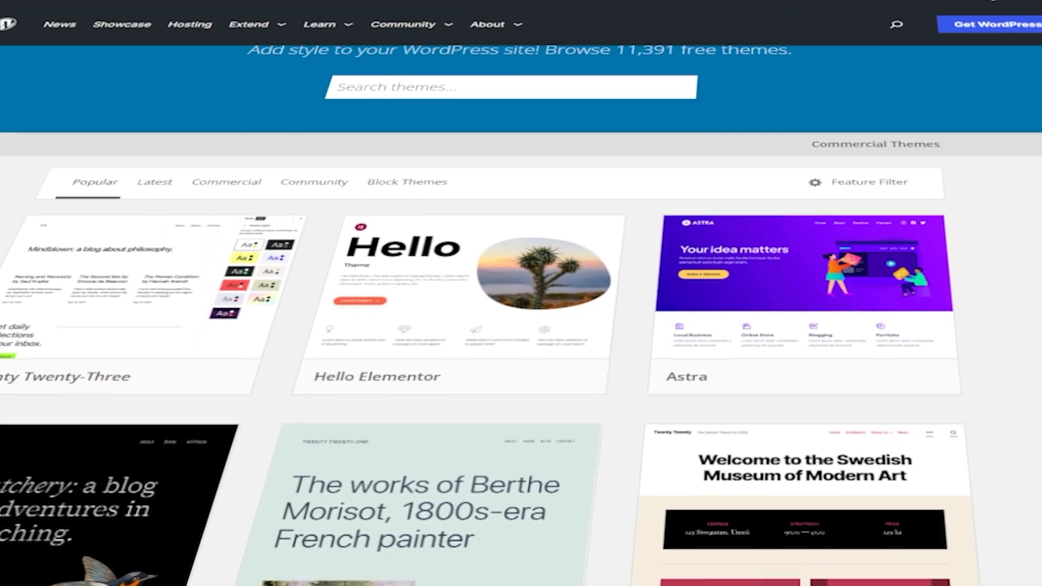
pyautogui.scroll(-2, 521, 325)
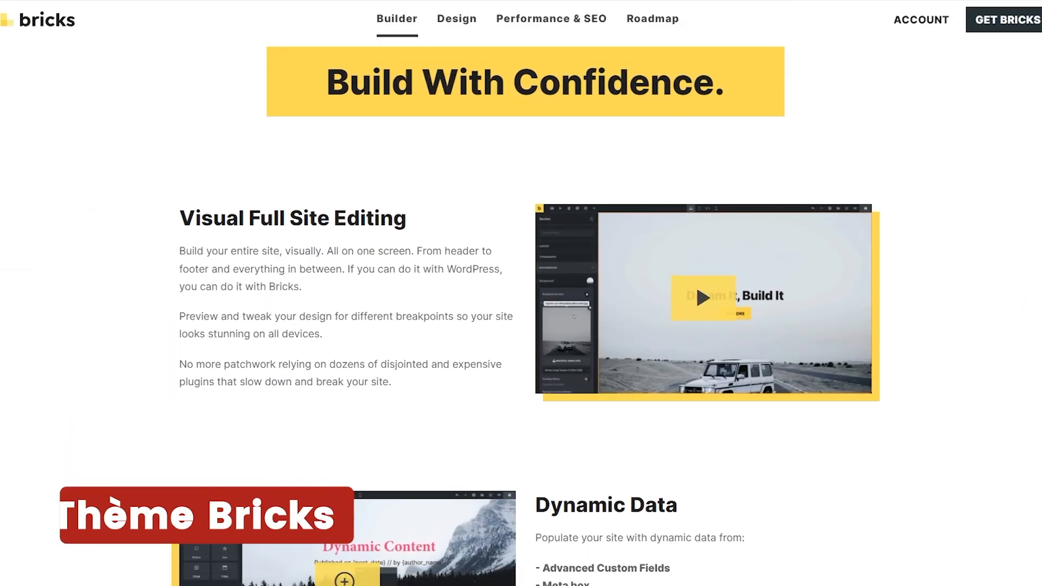
pyautogui.scroll(-5, 521, 293)
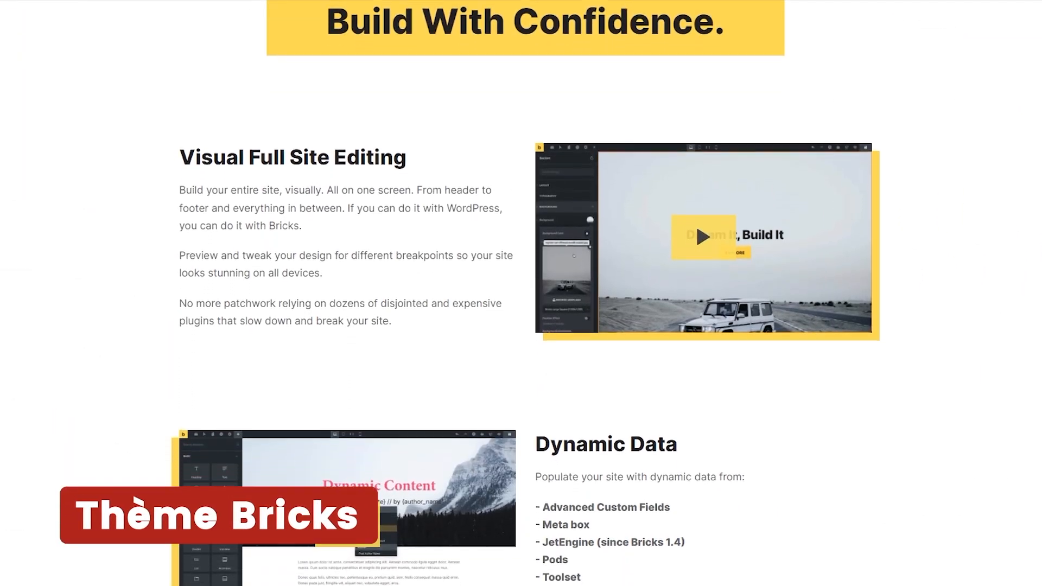
pyautogui.scroll(-5, 521, 293)
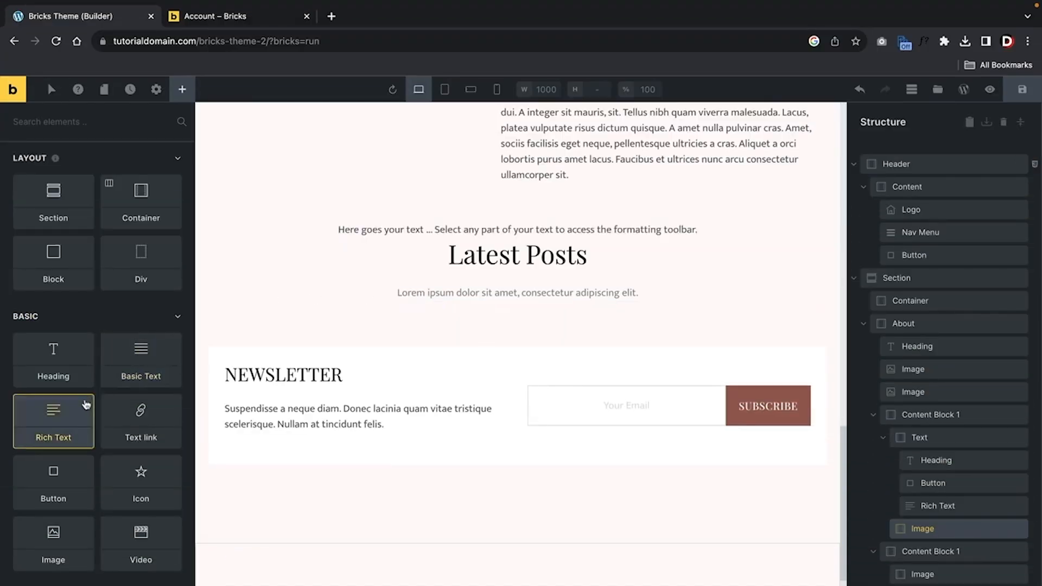
# Add a Button element between the placeholder text and the Latest Posts heading in the Bricks builder
pyautogui.moveTo(129, 432); pyautogui.dragTo(497, 337)
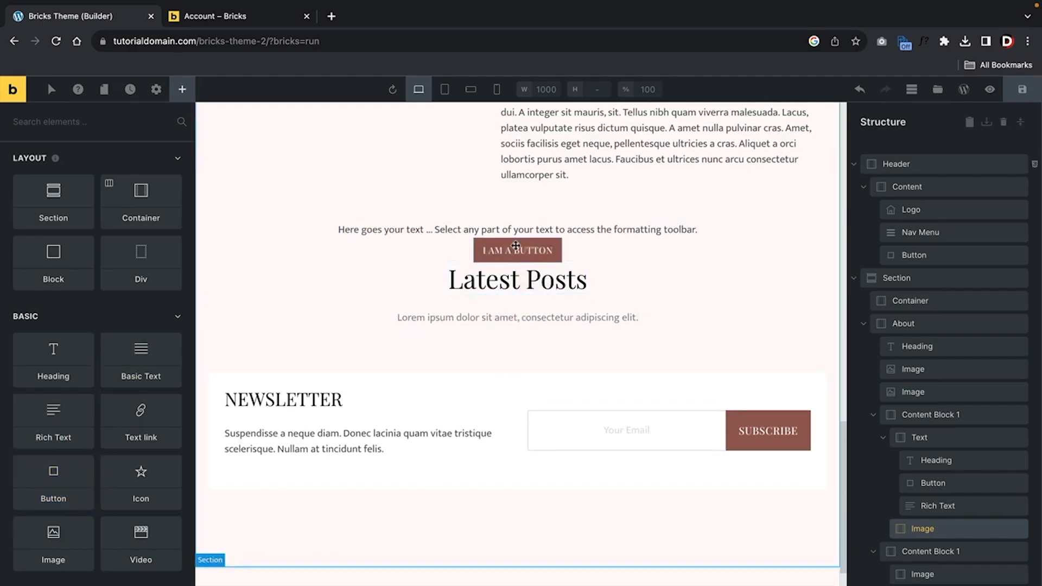
pyautogui.moveTo(515, 291); pyautogui.dragTo(516, 326)
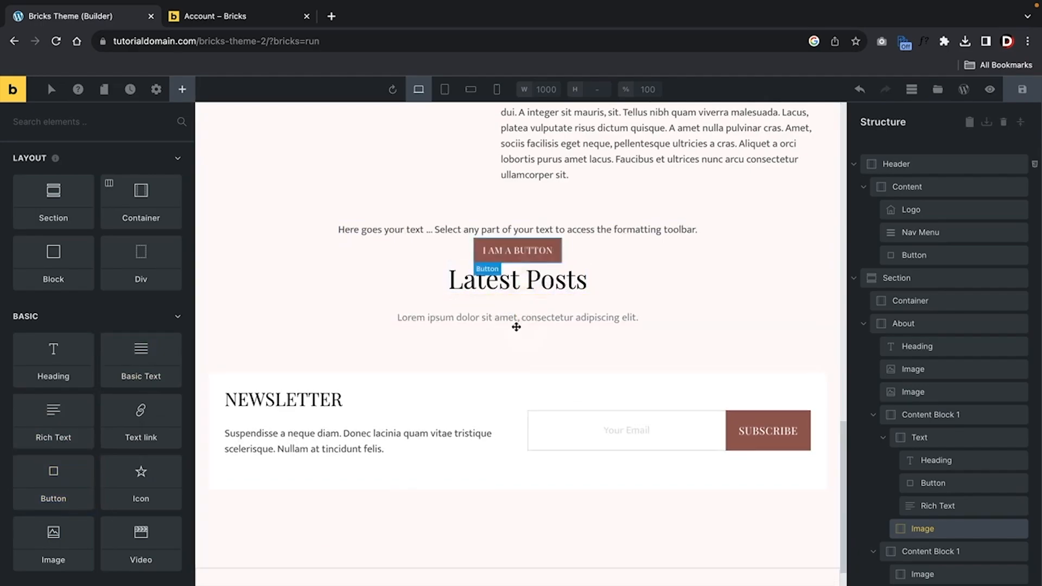
# Select the ABOUT US heading, and add an Icon element between the Welcome heading and the button of the first content block
pyautogui.scroll(18, 516, 326)
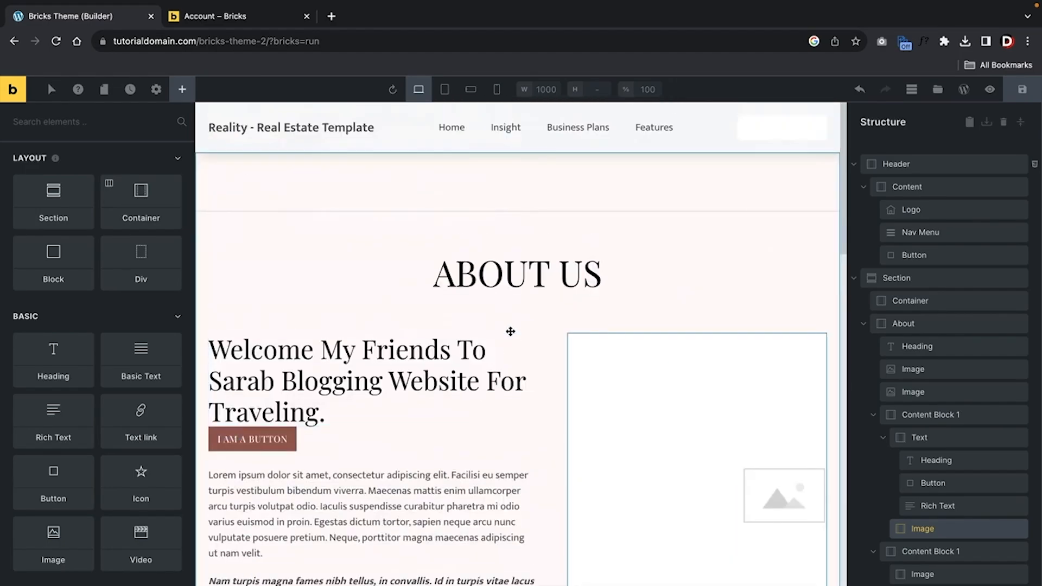
pyautogui.click(508, 298)
pyautogui.scroll(-3, 368, 309)
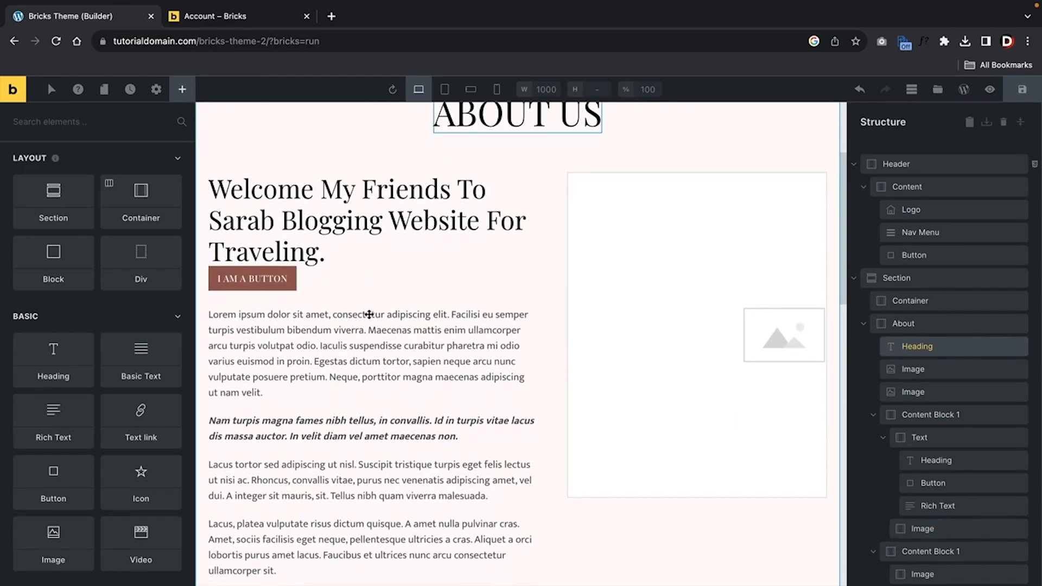
pyautogui.moveTo(141, 485); pyautogui.dragTo(250, 234)
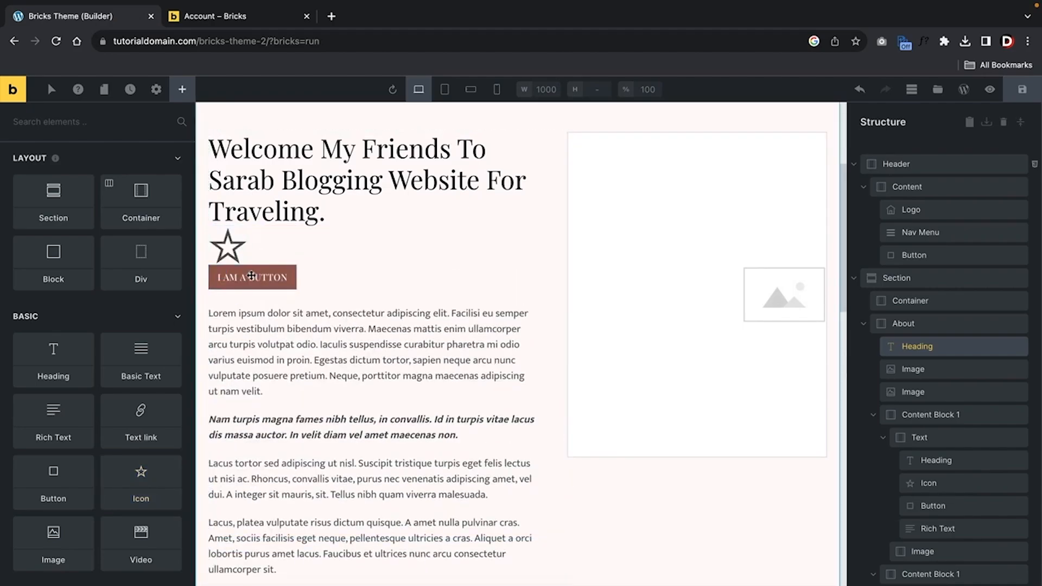